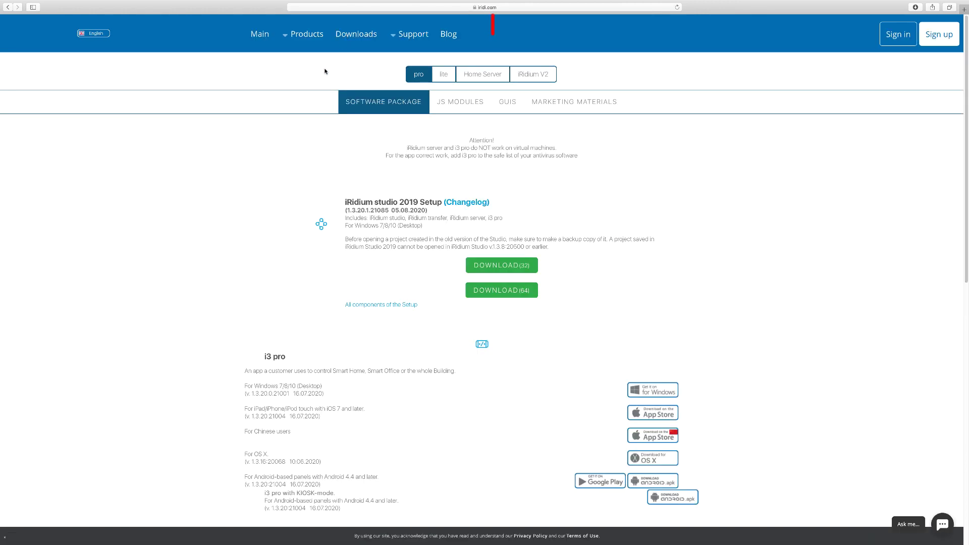
# - Download i3 KNX for Windows from the iRidi.com Home Server downloads page
pyautogui.click(480, 81)
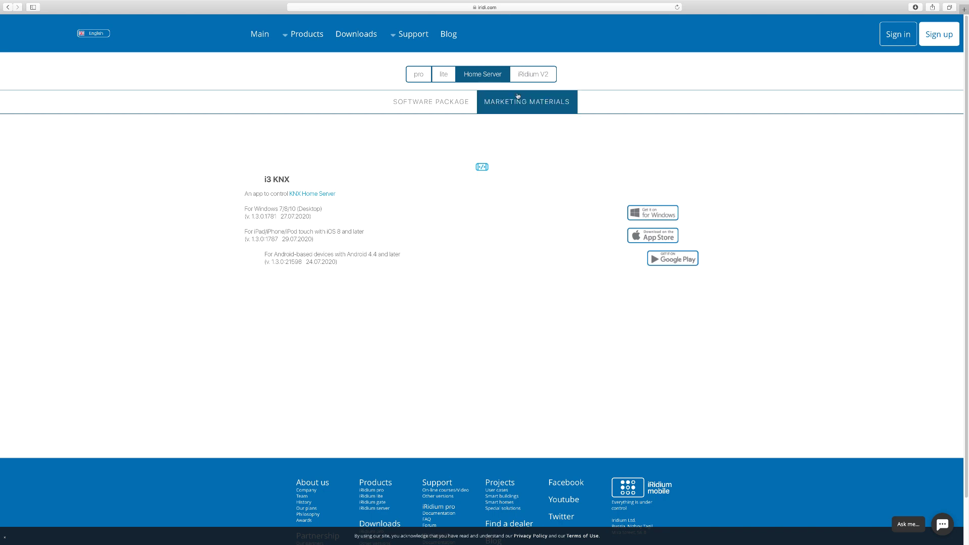
pyautogui.click(657, 215)
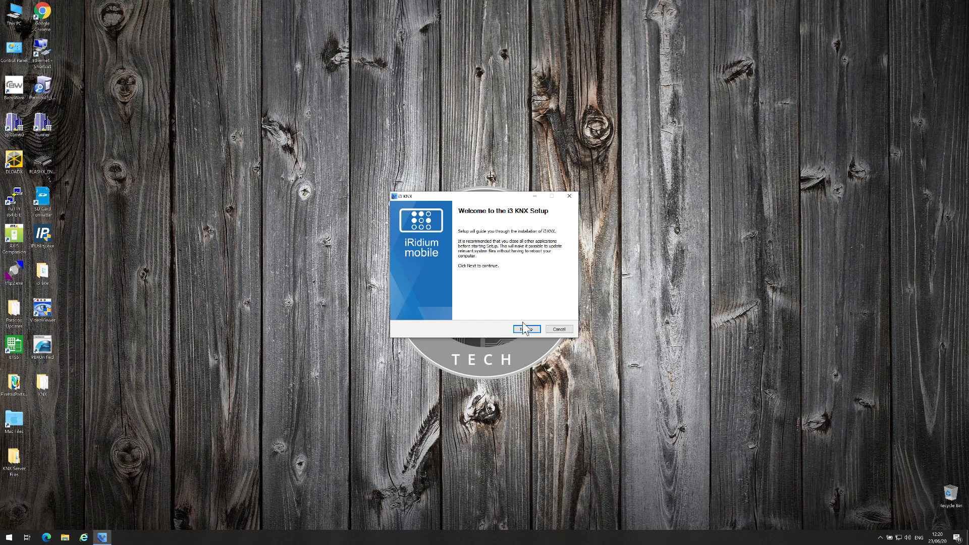
# - Install i3 KNX with the license accepted, default folder and full components
pyautogui.click(525, 329)
pyautogui.click(455, 312)
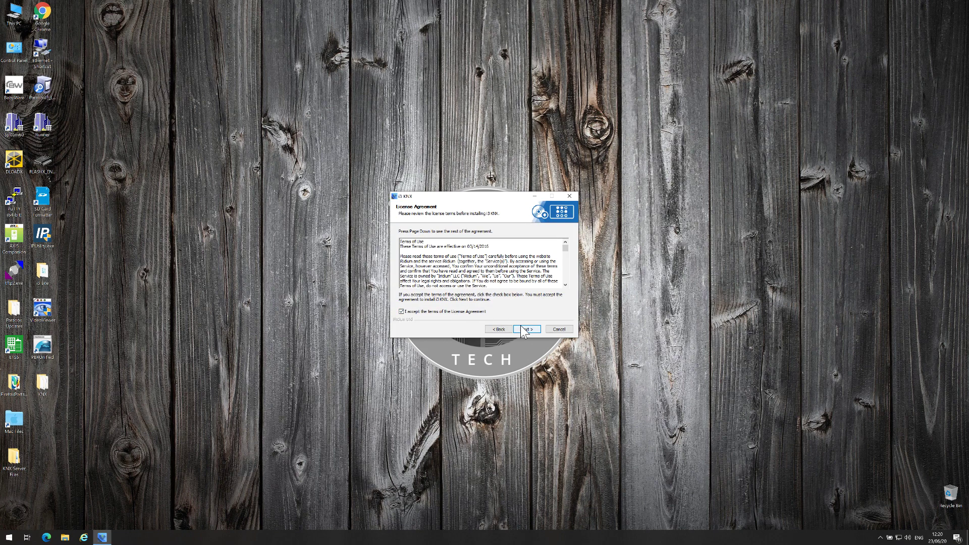
pyautogui.click(526, 330)
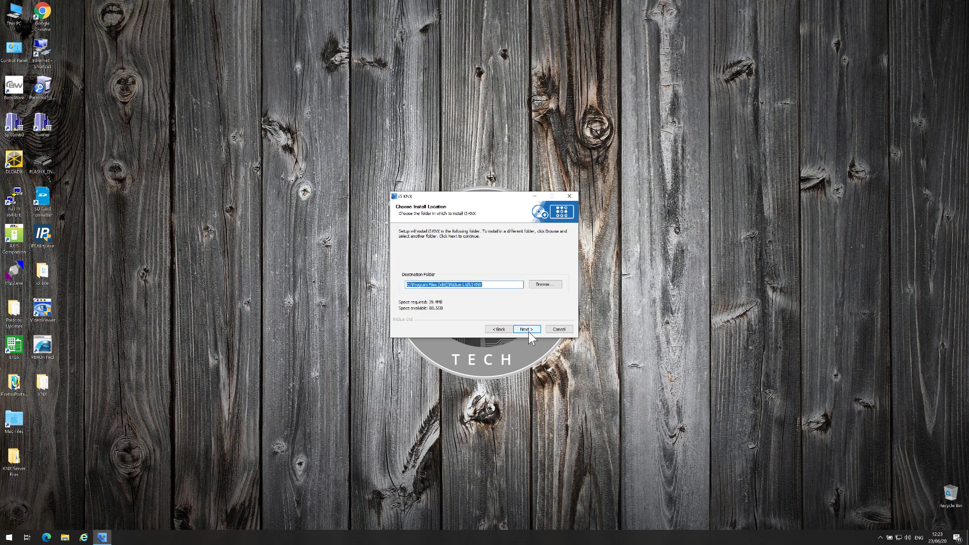
pyautogui.click(528, 330)
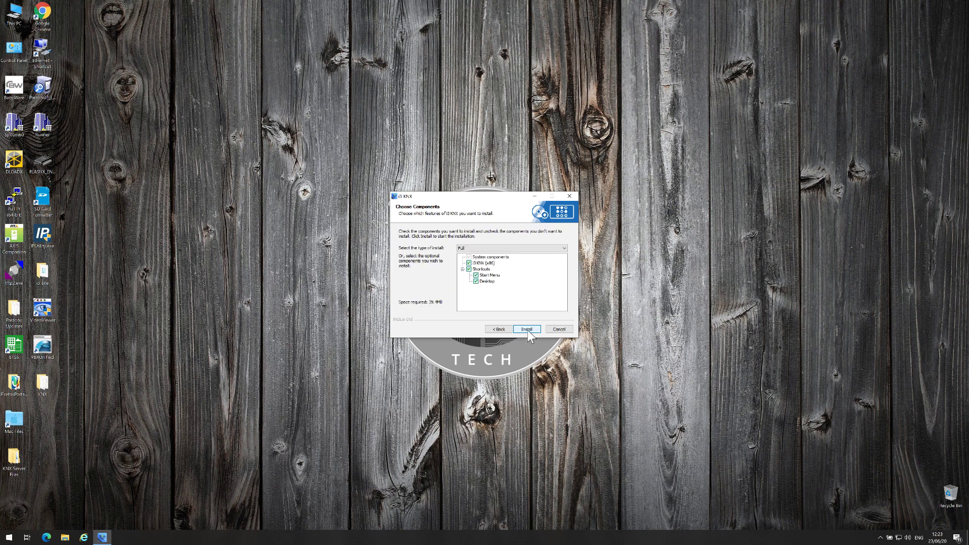
pyautogui.click(527, 329)
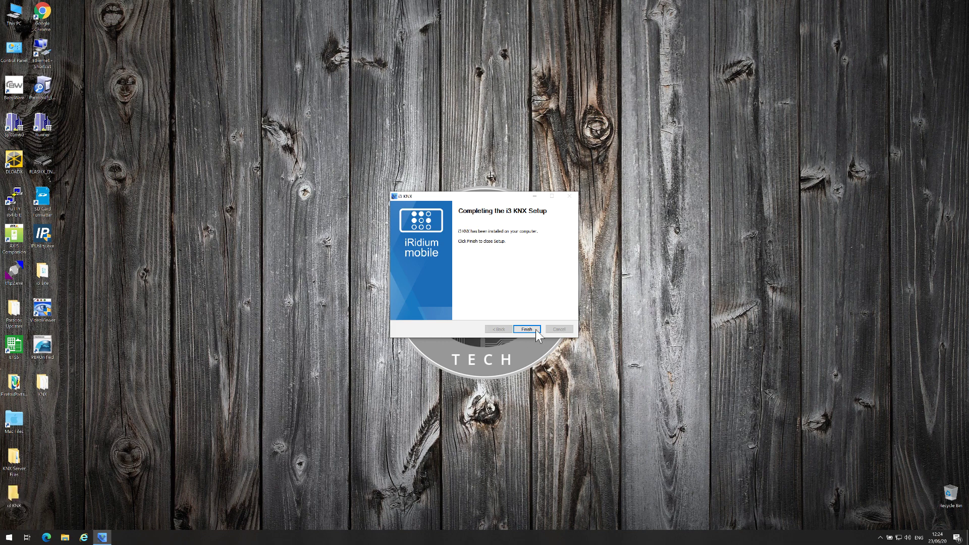
pyautogui.click(533, 328)
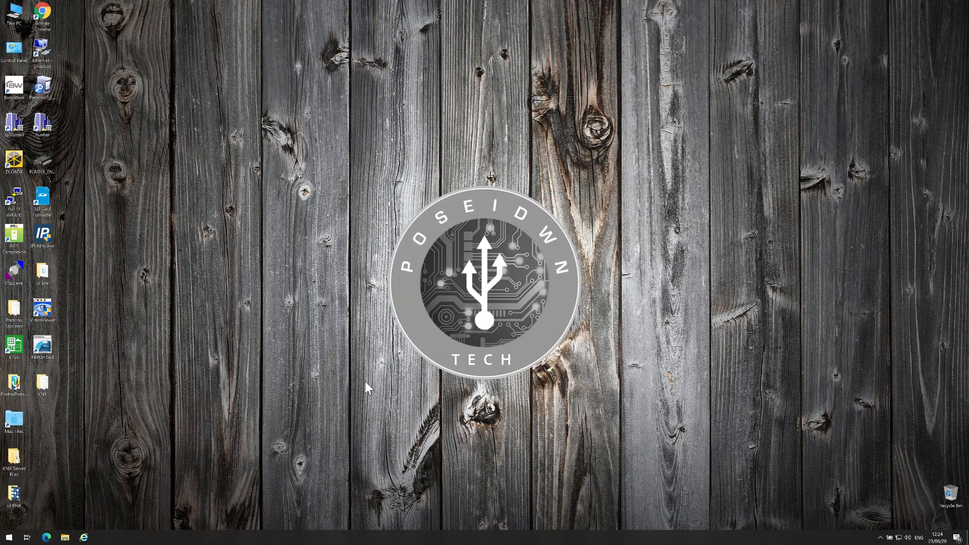
# - Launch i3 KNX 32 from its desktop folder and allow it to run
pyautogui.moveTo(24, 490); pyautogui.dragTo(38, 472)
pyautogui.moveTo(44, 429); pyautogui.dragTo(47, 420)
pyautogui.doubleClick(41, 423)
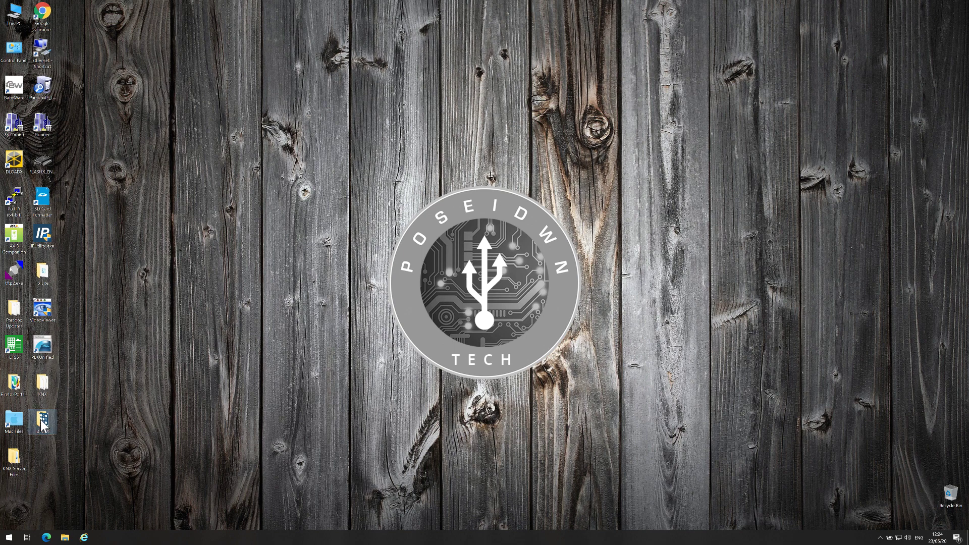
pyautogui.doubleClick(384, 222)
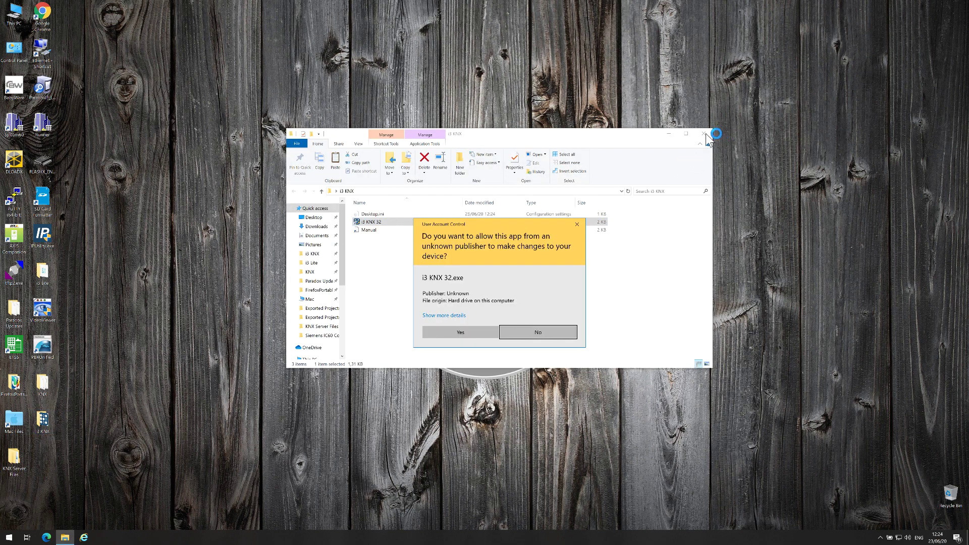
pyautogui.click(460, 332)
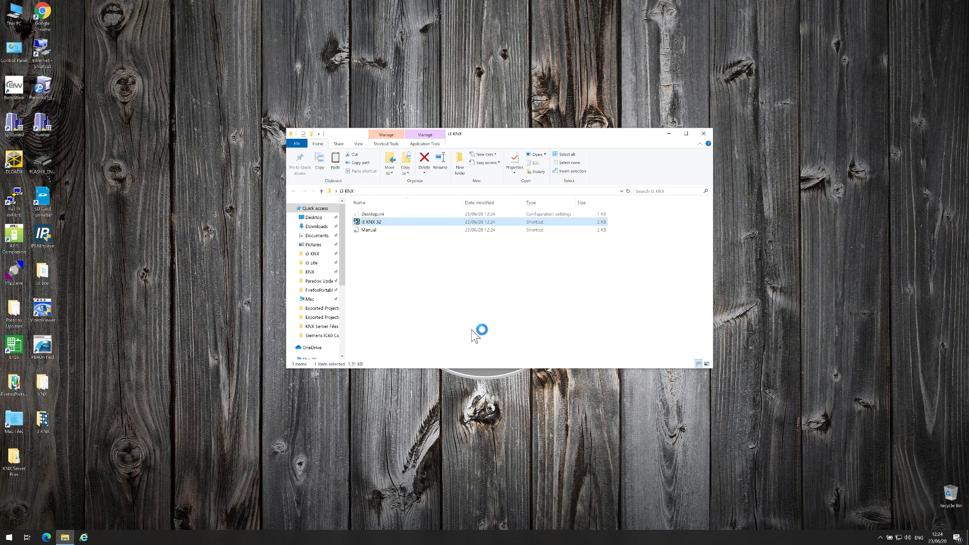
pyautogui.click(705, 135)
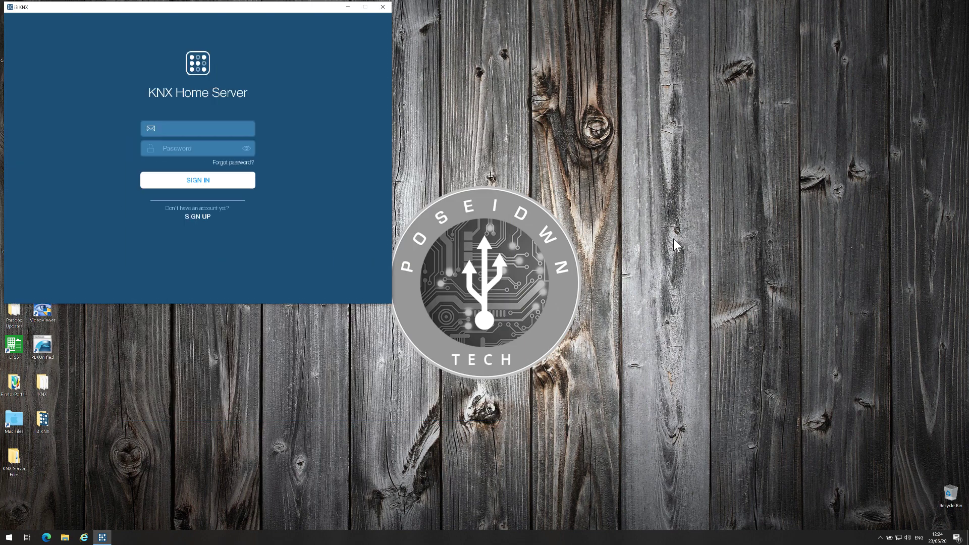
# - Sign in to KNX Home Server with the account e-mail and password
pyautogui.moveTo(317, 9); pyautogui.dragTo(611, 125)
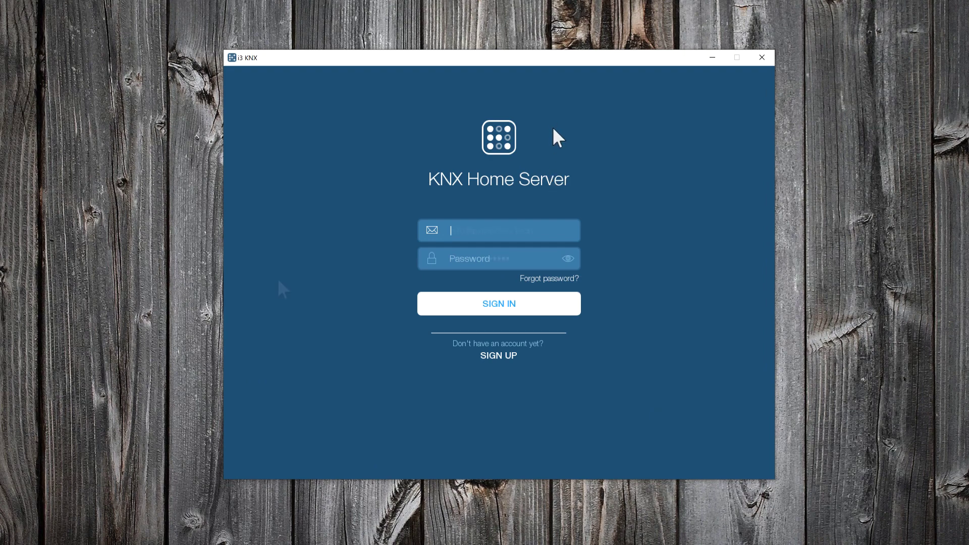
pyautogui.press('Tab')
pyautogui.write('•••••••••••••••')
pyautogui.click(433, 311)
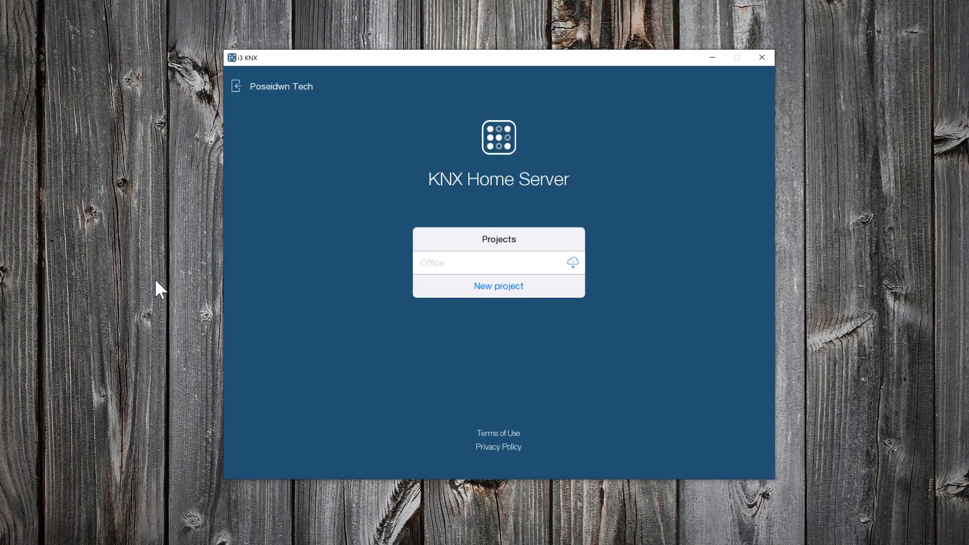
# - Start a new project on the UMC_C3 server, entering its licence key manually
pyautogui.click(488, 291)
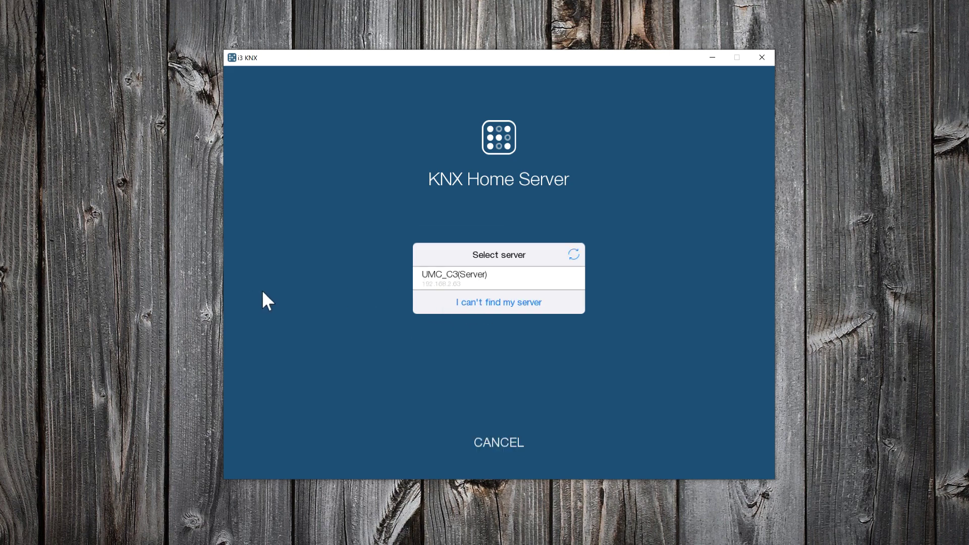
pyautogui.click(472, 274)
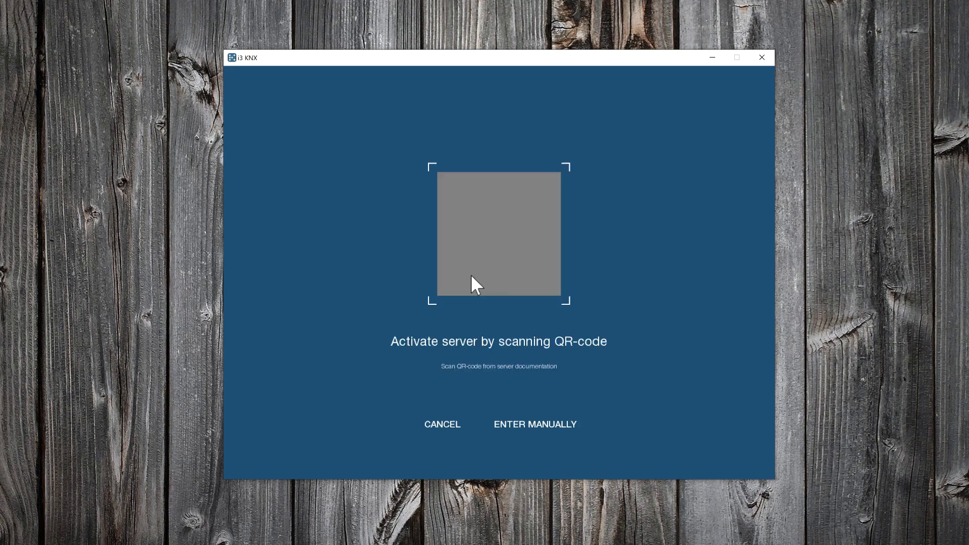
pyautogui.click(537, 419)
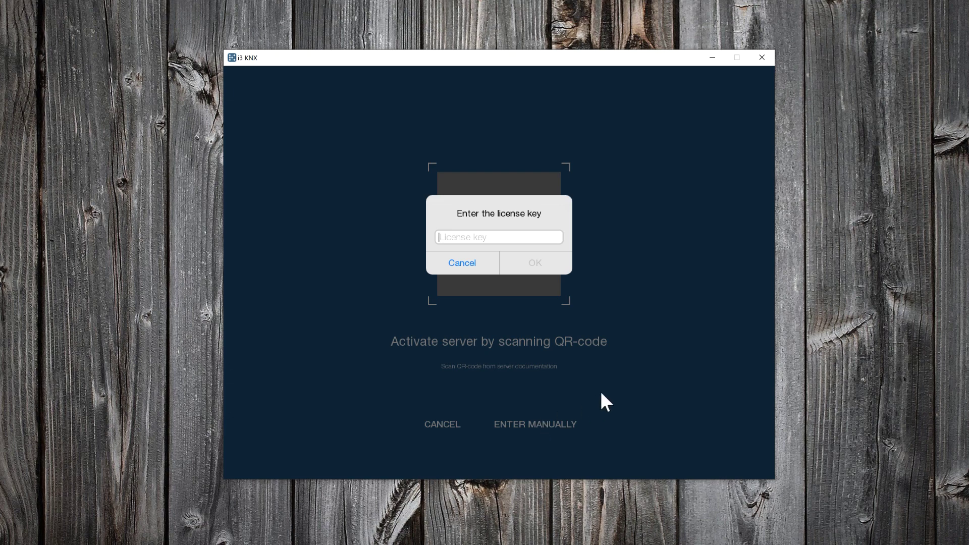
pyautogui.click(539, 264)
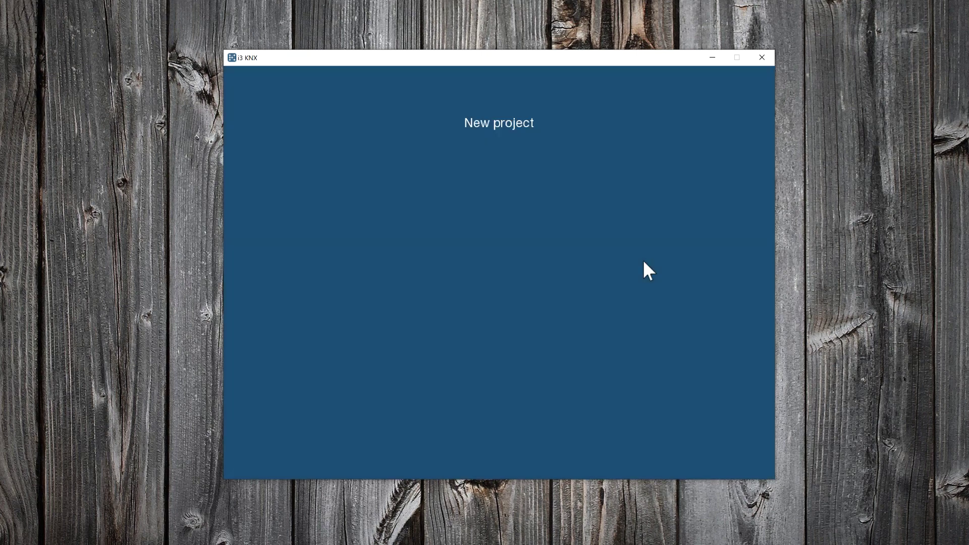
# - Name the project 'Demo House' and select the TP1 KNX interface
pyautogui.write('Demo House')
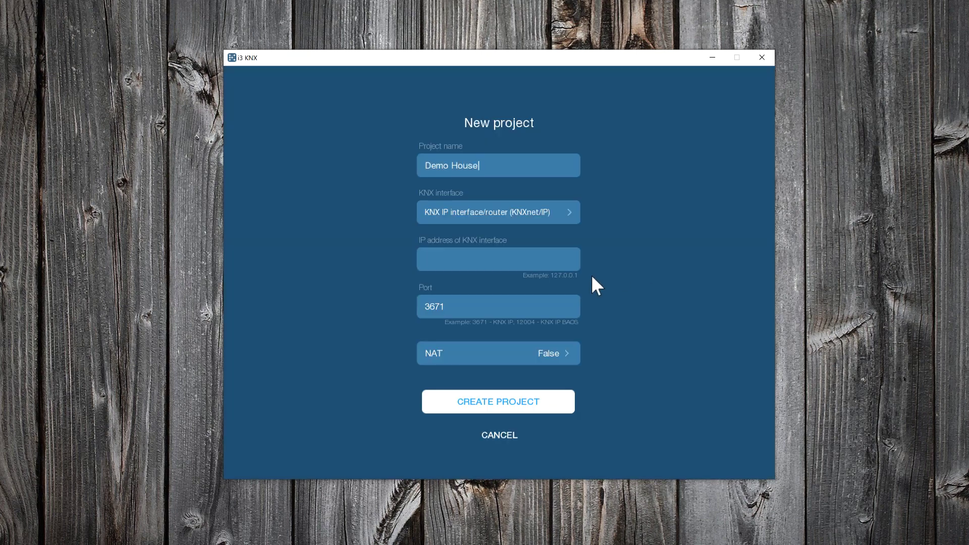
pyautogui.click(570, 215)
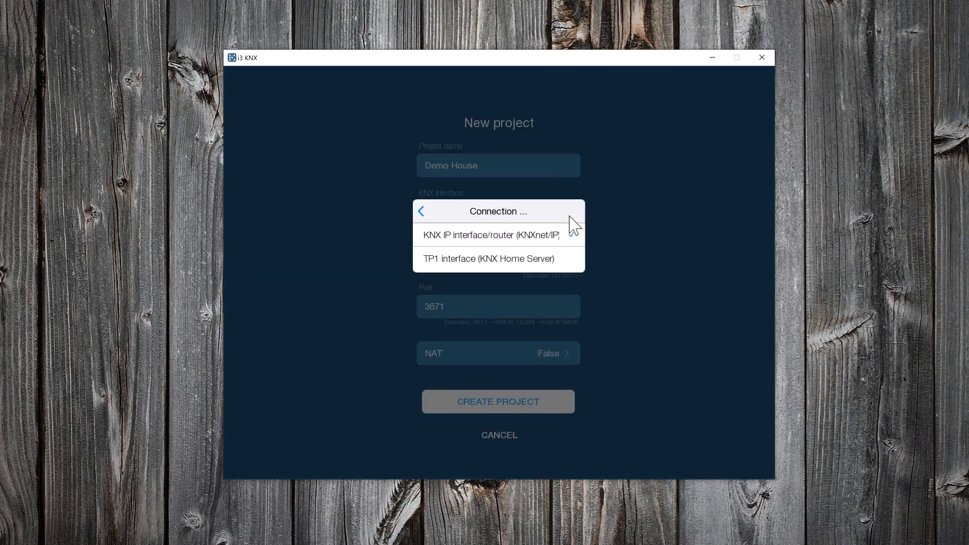
pyautogui.click(512, 259)
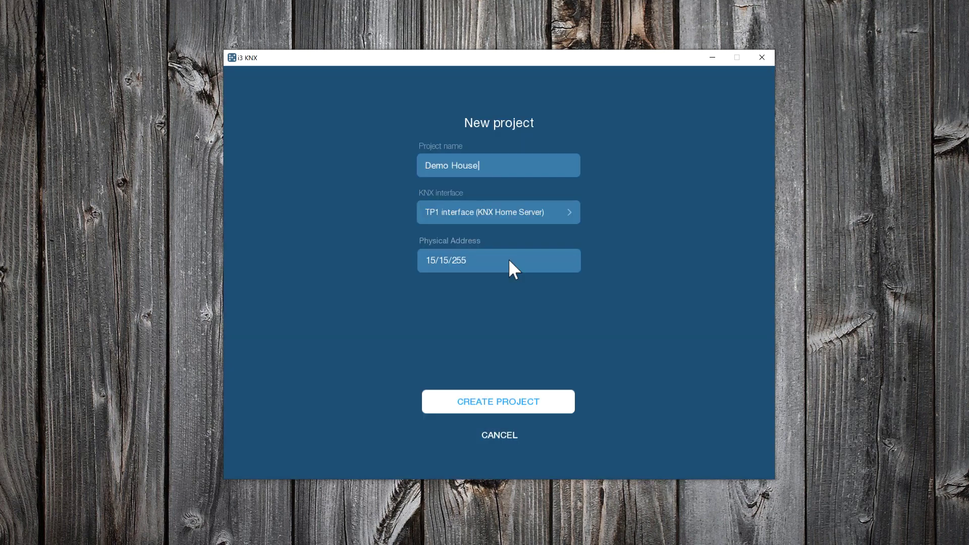
# - Change the physical address to 1/1/250 and create the project
pyautogui.click(437, 260)
pyautogui.press('BackSpace')
pyautogui.press('Right')
pyautogui.press('Right')
pyautogui.press('Delete')
pyautogui.press('End')
pyautogui.press('BackSpace')
pyautogui.write('0')
pyautogui.click(498, 404)
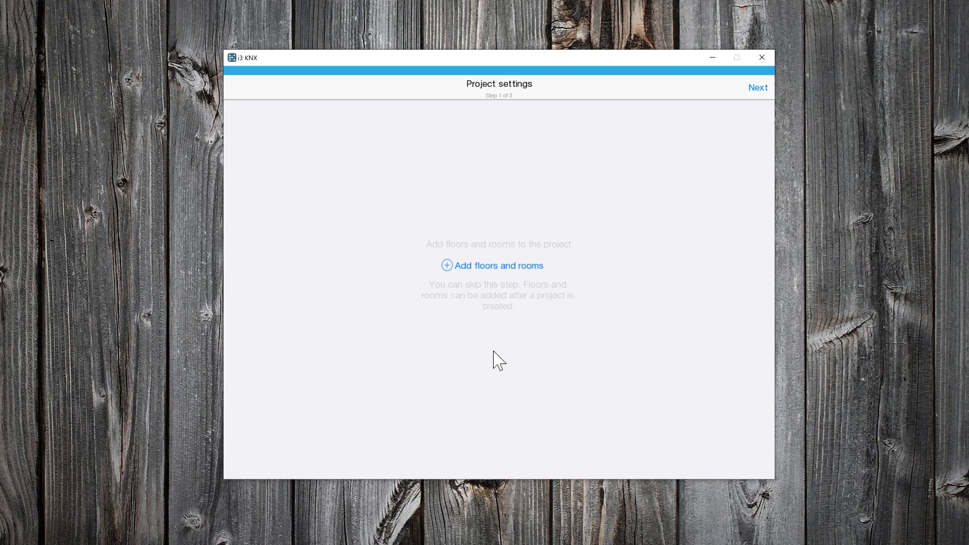
# - Add an Entire house floor with a custom room named 'House'
pyautogui.click(492, 266)
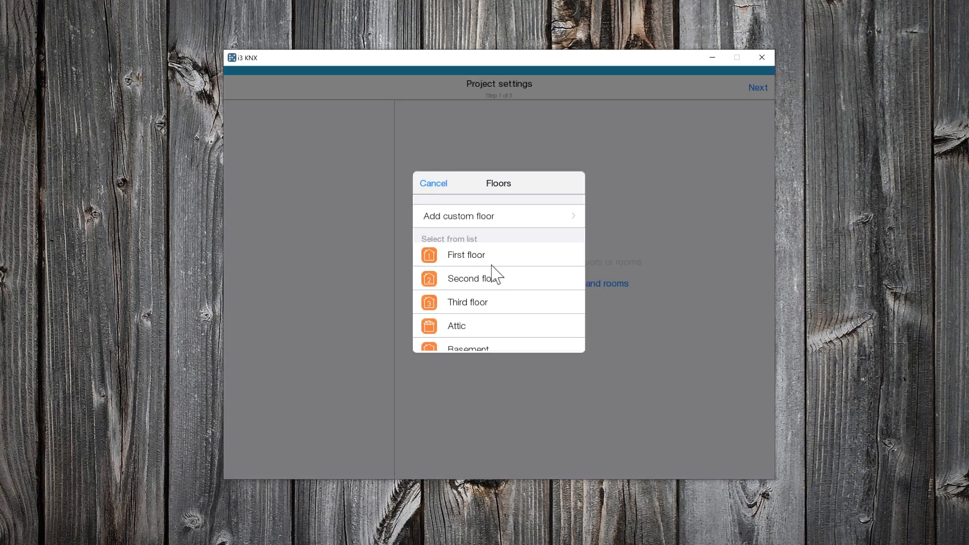
pyautogui.scroll(-1, 494, 277)
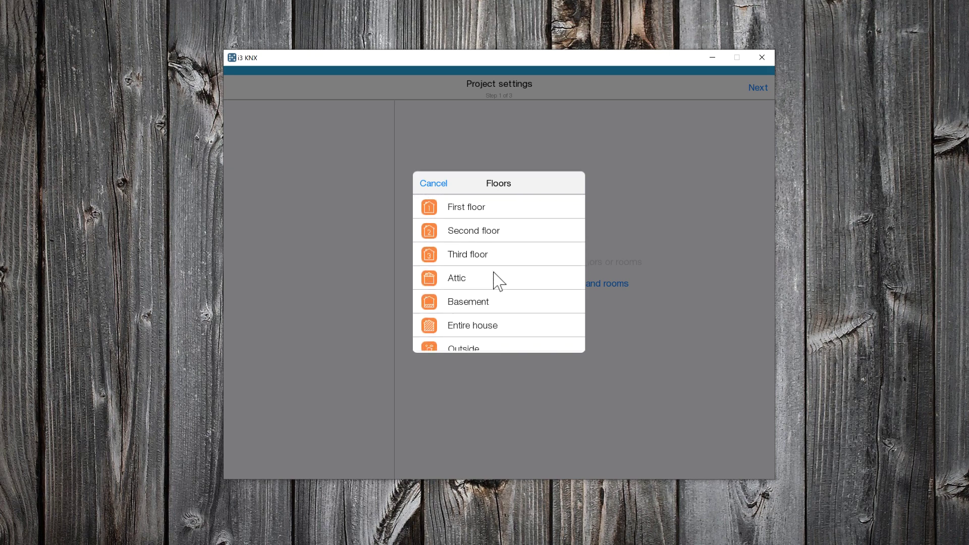
pyautogui.click(479, 328)
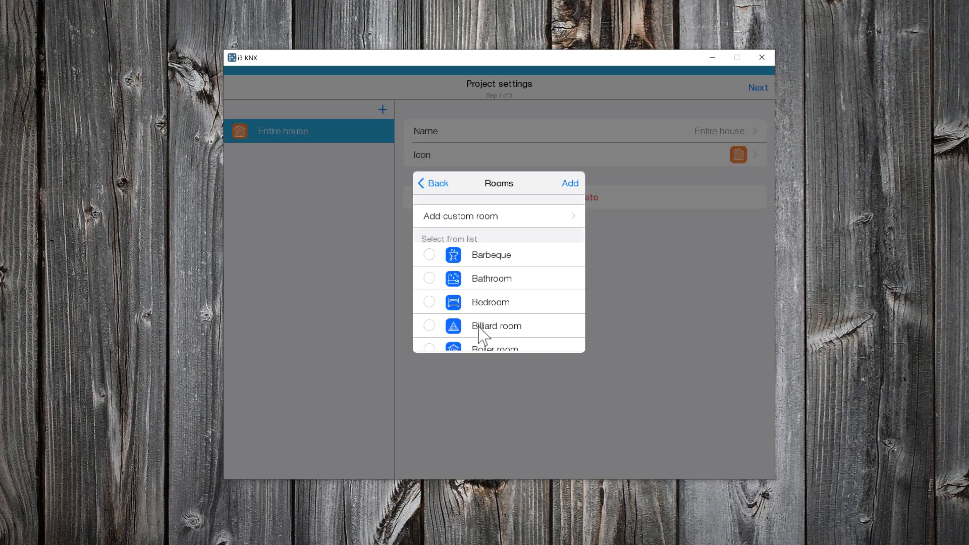
pyautogui.click(486, 218)
pyautogui.write('H')
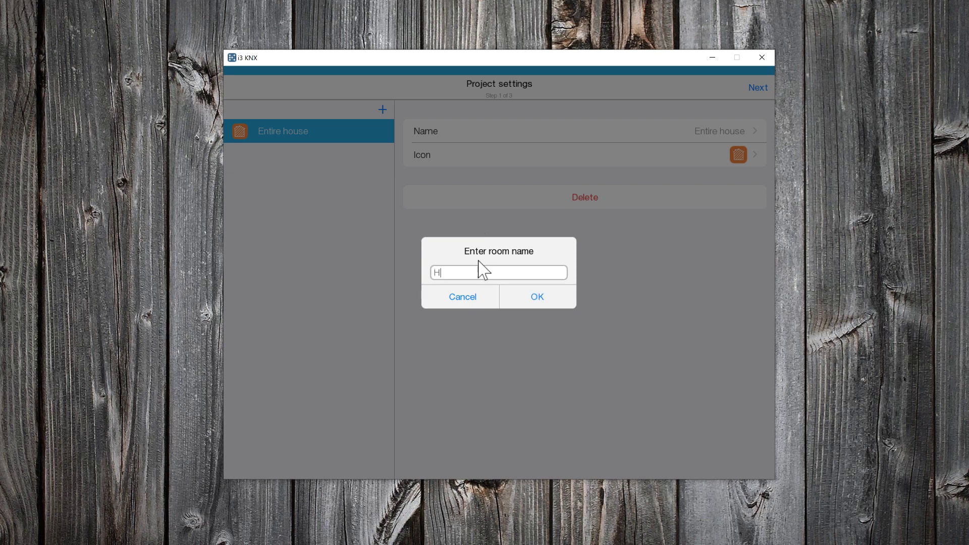
pyautogui.write('ouse')
pyautogui.click(535, 297)
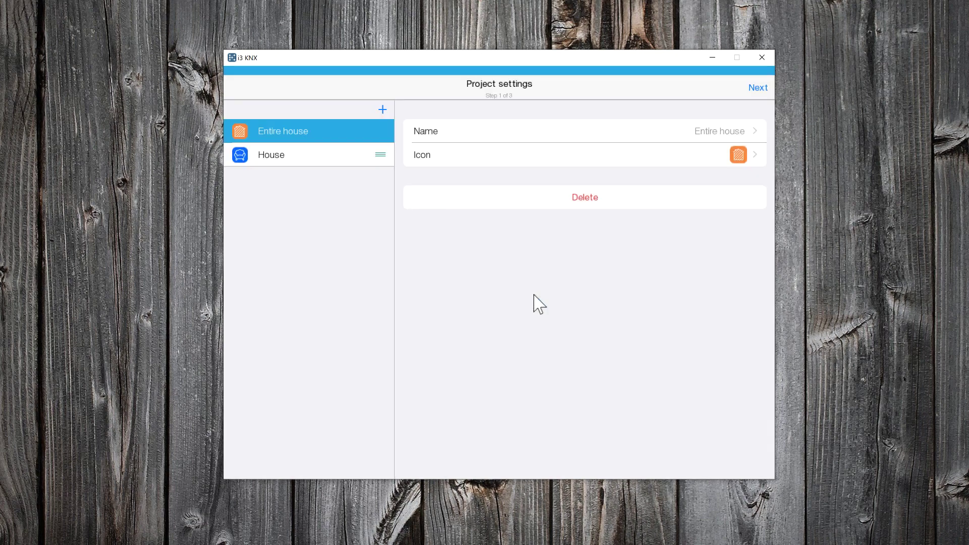
# - Give the House room the lamp-and-person icon
pyautogui.click(251, 163)
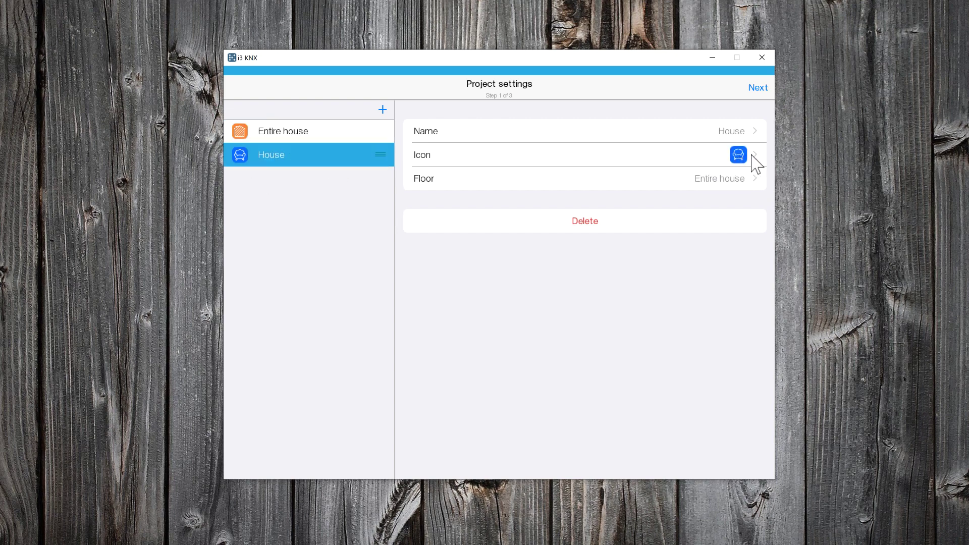
pyautogui.click(754, 155)
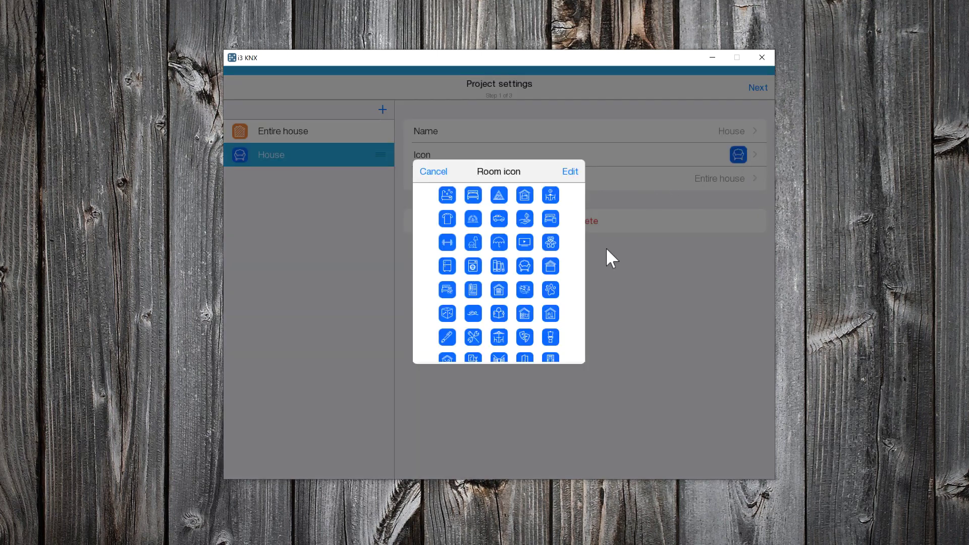
pyautogui.click(473, 242)
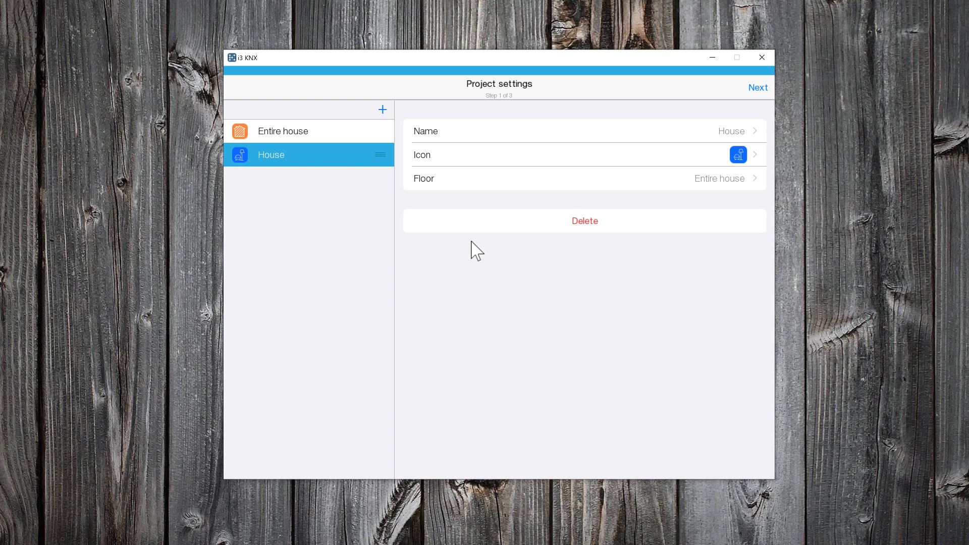
# - Add a Garden room from the rooms list to the project
pyautogui.click(382, 109)
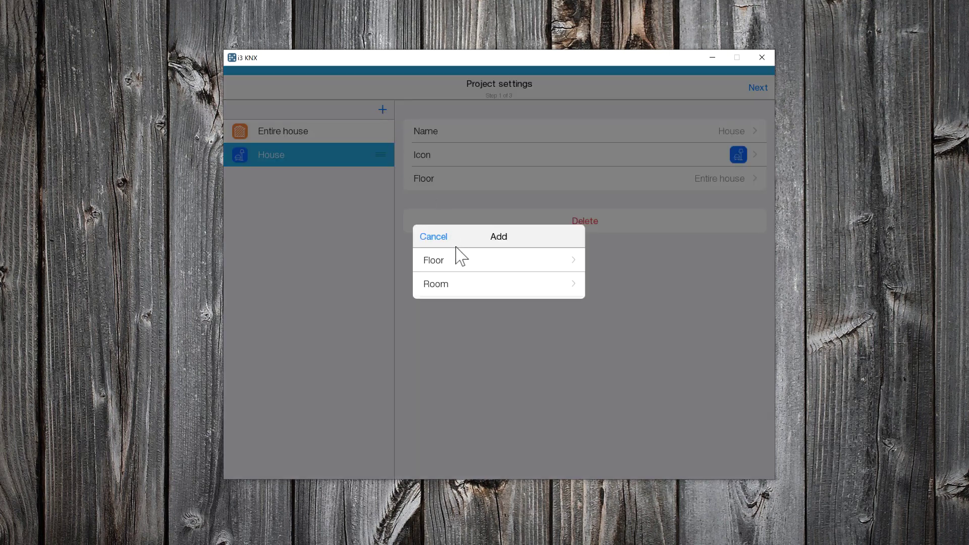
pyautogui.click(462, 280)
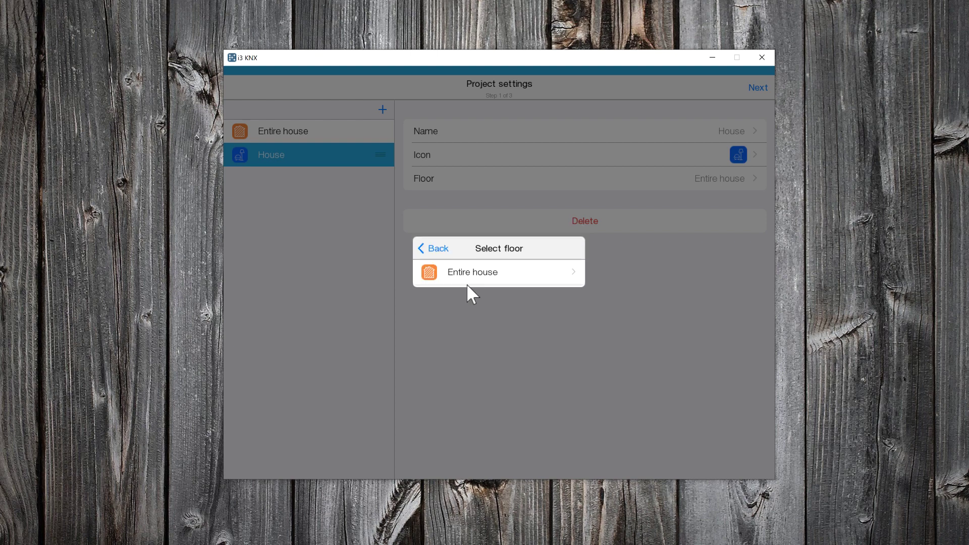
pyautogui.click(480, 275)
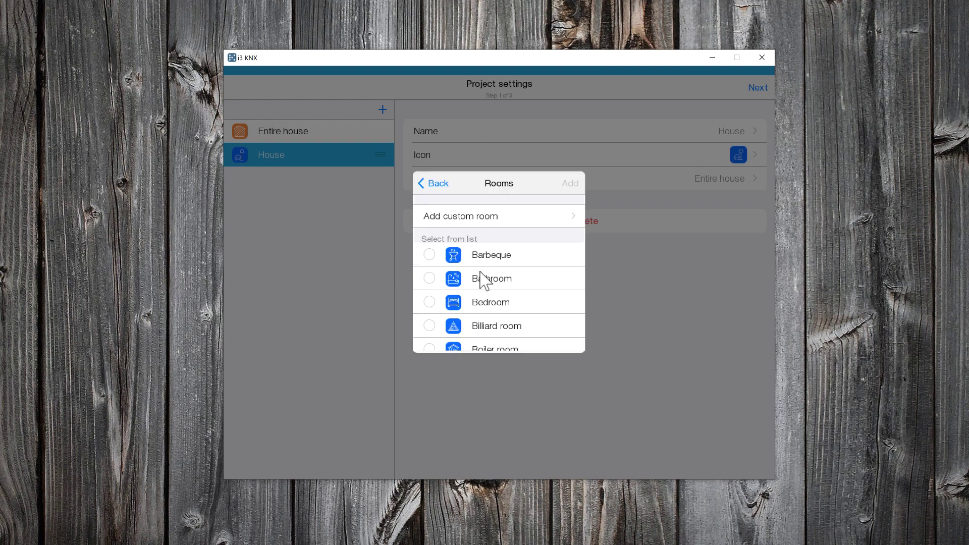
pyautogui.moveTo(528, 258); pyautogui.dragTo(535, 190)
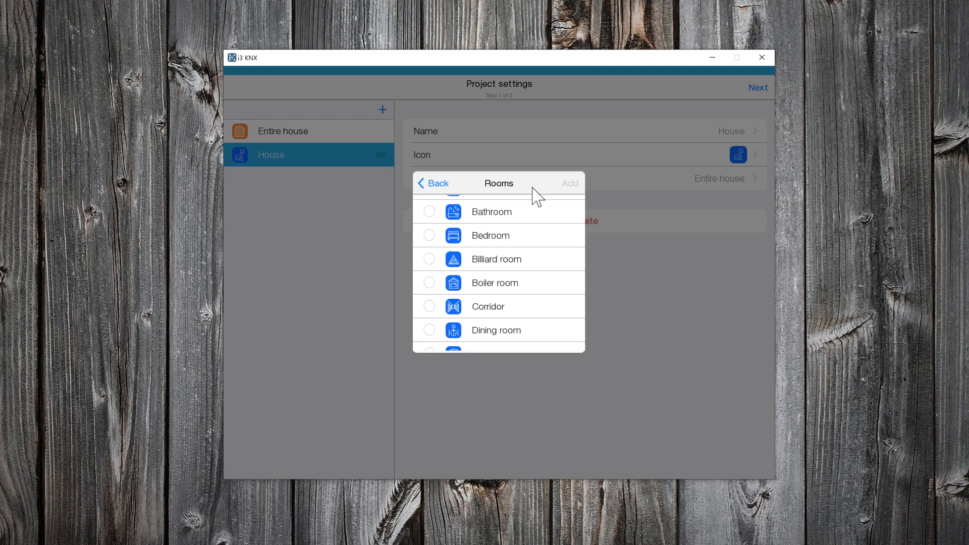
pyautogui.moveTo(517, 251); pyautogui.dragTo(519, 206)
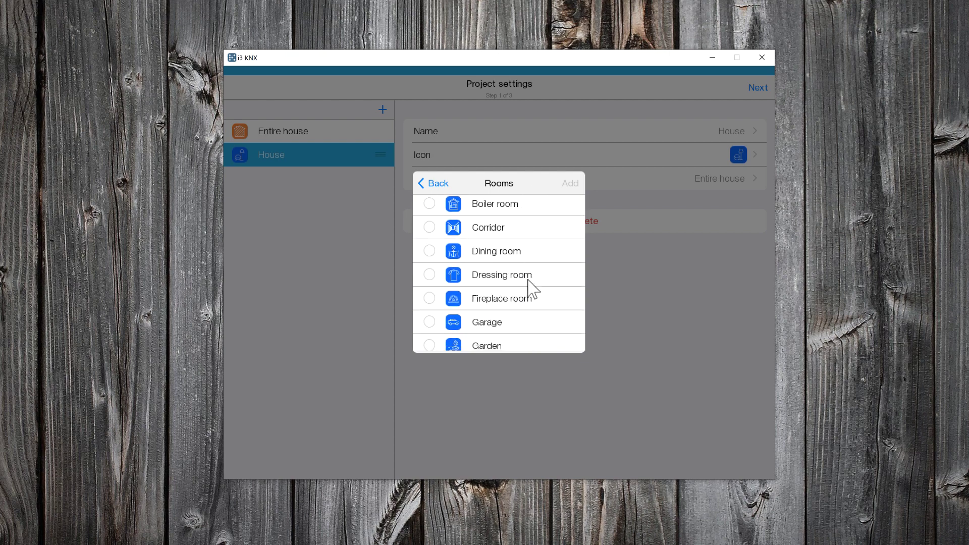
pyautogui.moveTo(530, 281); pyautogui.dragTo(523, 209)
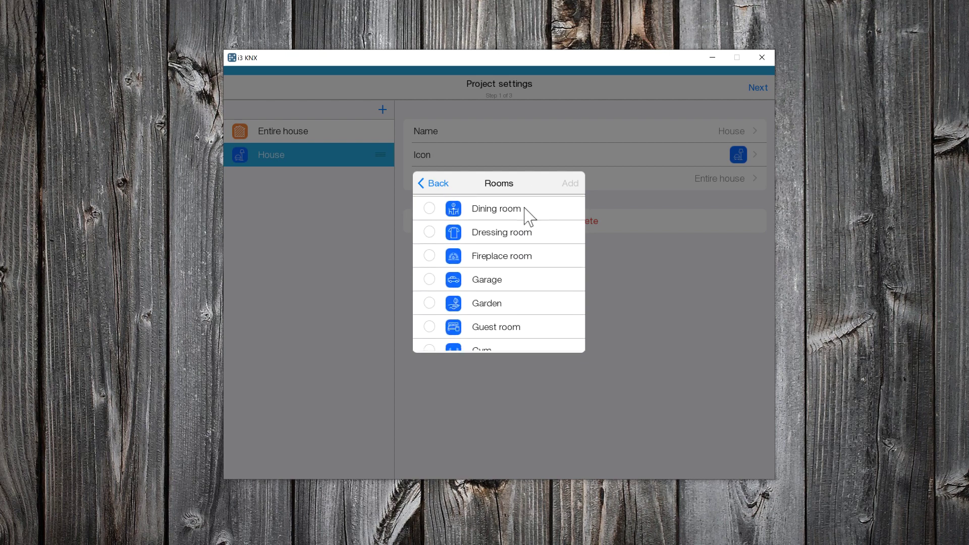
pyautogui.click(429, 302)
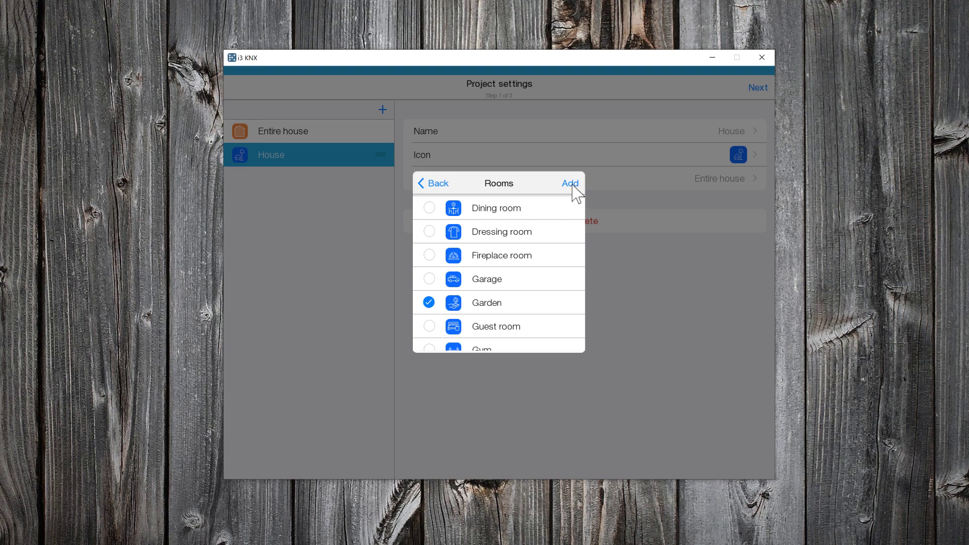
pyautogui.click(571, 183)
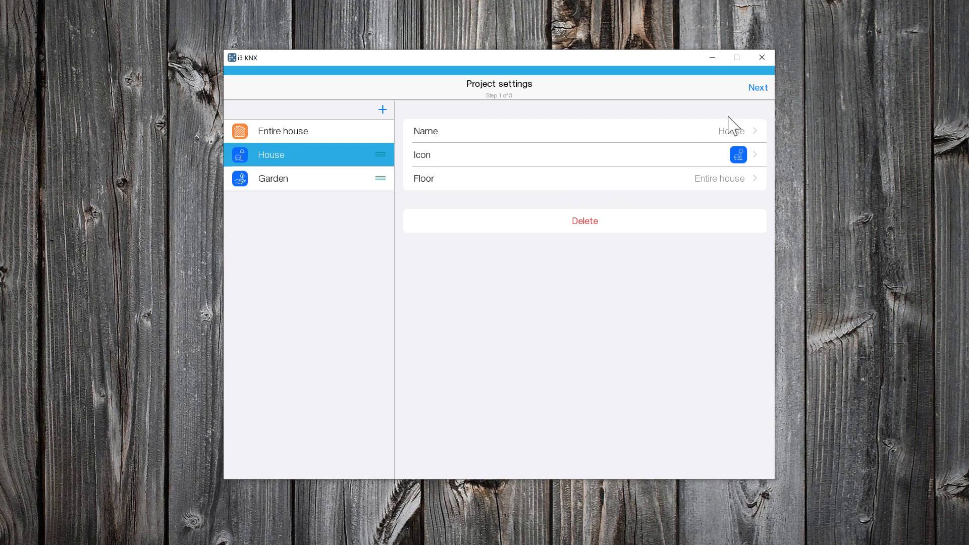
# - Add a relay device named 'Corridor'
pyautogui.click(757, 89)
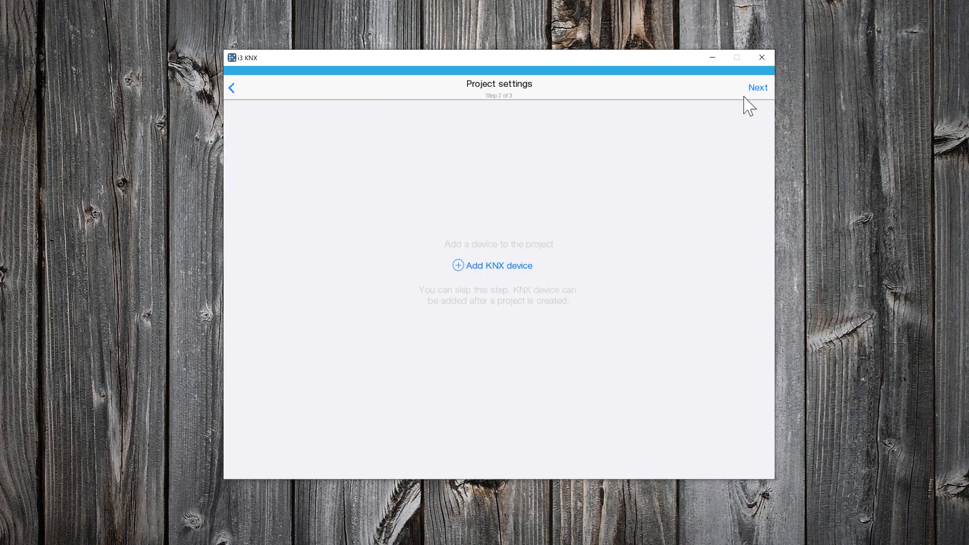
pyautogui.click(515, 268)
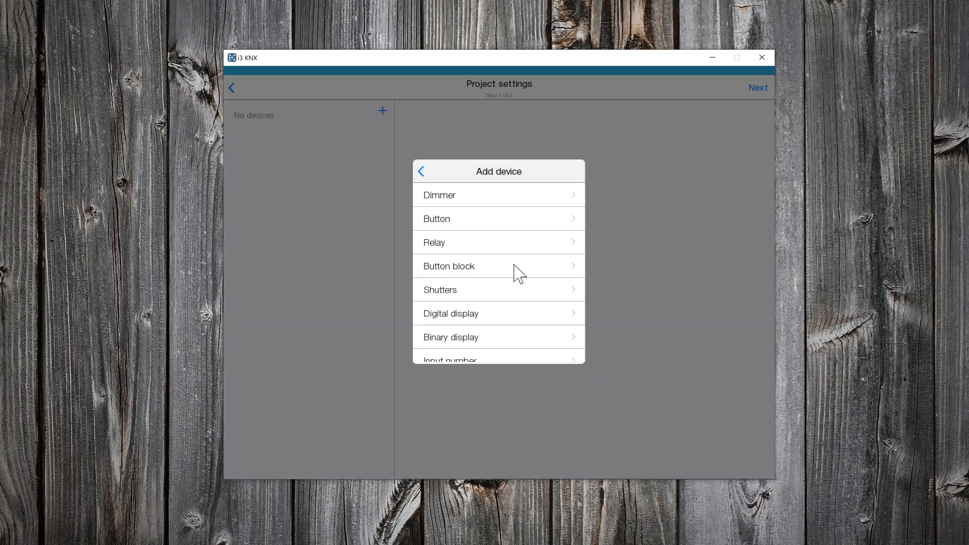
pyautogui.click(542, 242)
pyautogui.press('BackSpace')
pyautogui.press('BackSpace')
pyautogui.press('BackSpace')
pyautogui.press('BackSpace')
pyautogui.press('BackSpace')
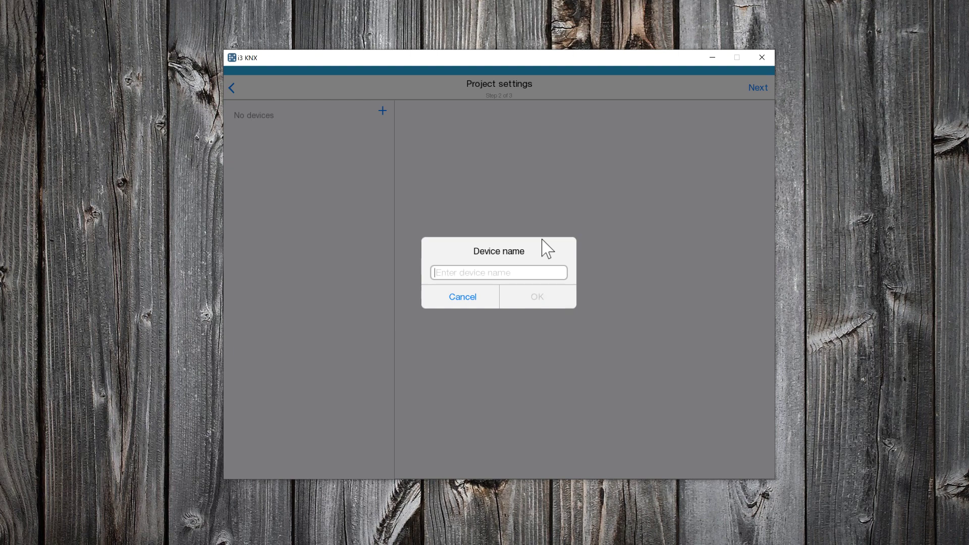
pyautogui.write('Corridor')
pyautogui.click(538, 293)
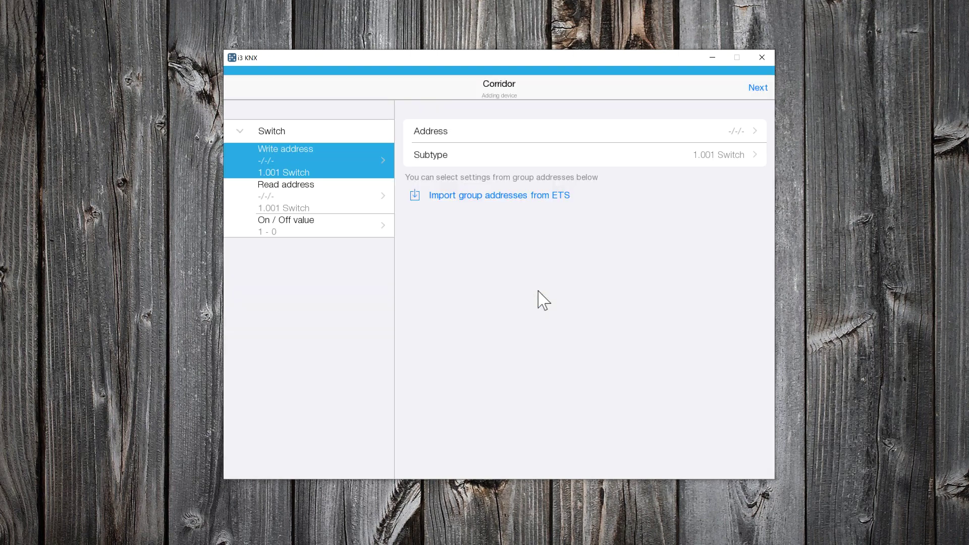
# - Import group addresses from the Poseidwn Tech Demo House.knxproj ETS project
pyautogui.click(532, 195)
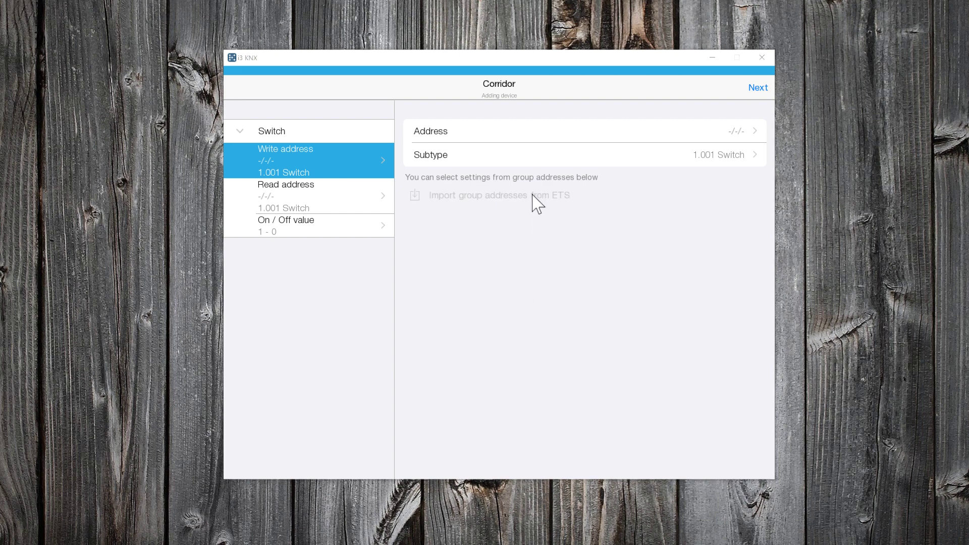
pyautogui.doubleClick(346, 143)
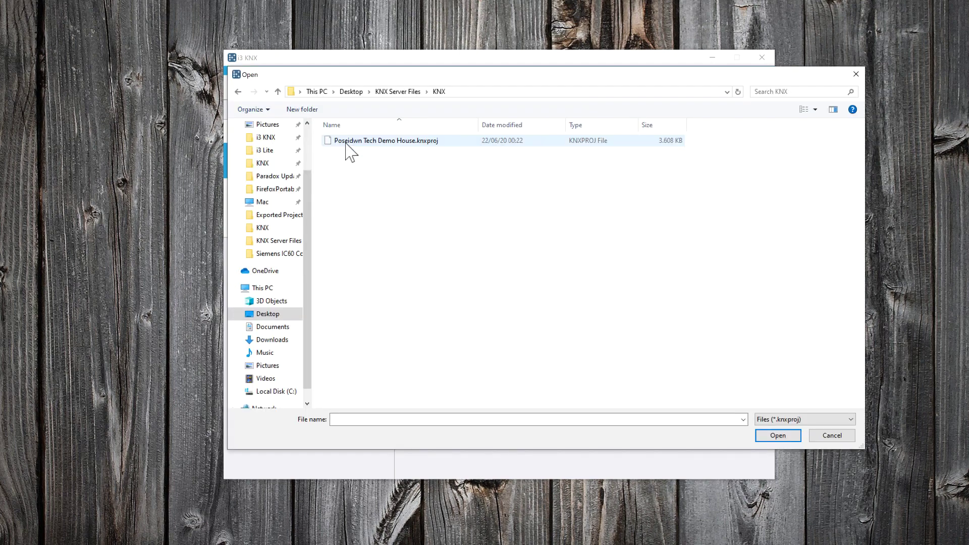
pyautogui.click(346, 144)
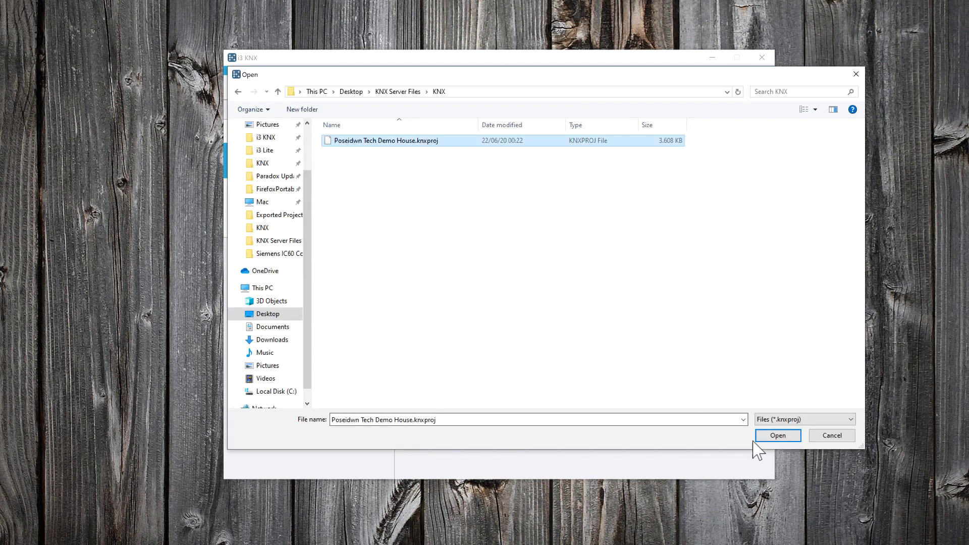
pyautogui.click(778, 435)
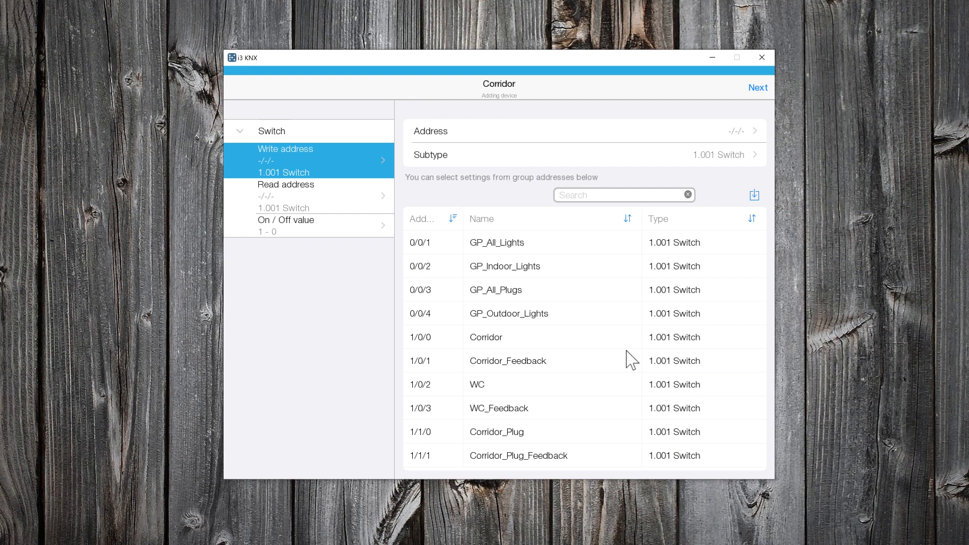
# - Give Corridor write address 1/0/0 and read address 1/0/1, locating it in House
pyautogui.click(566, 350)
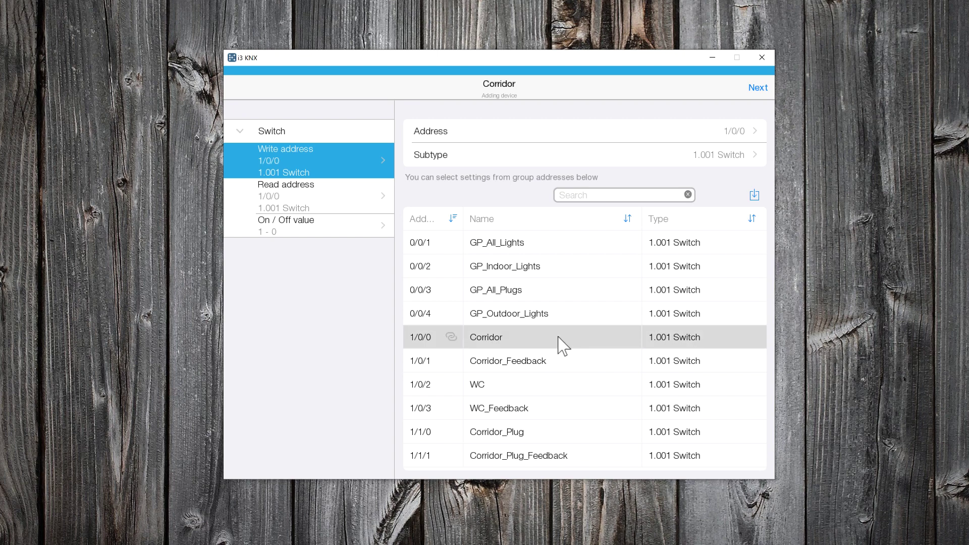
pyautogui.click(324, 208)
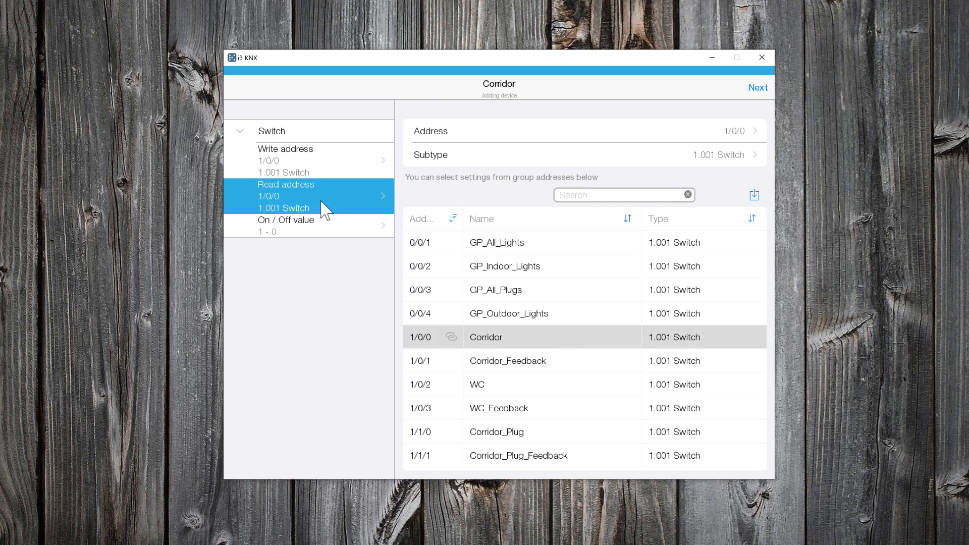
pyautogui.click(530, 364)
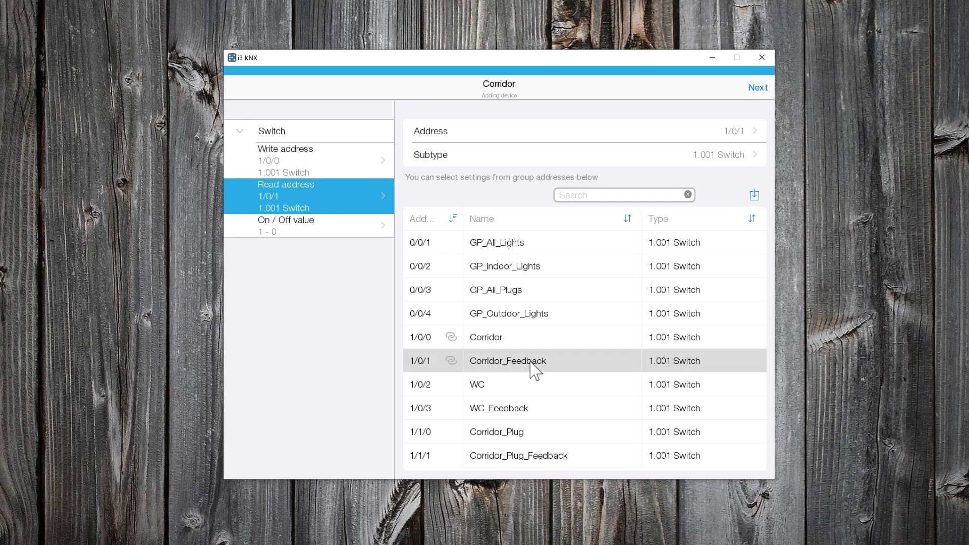
pyautogui.click(336, 227)
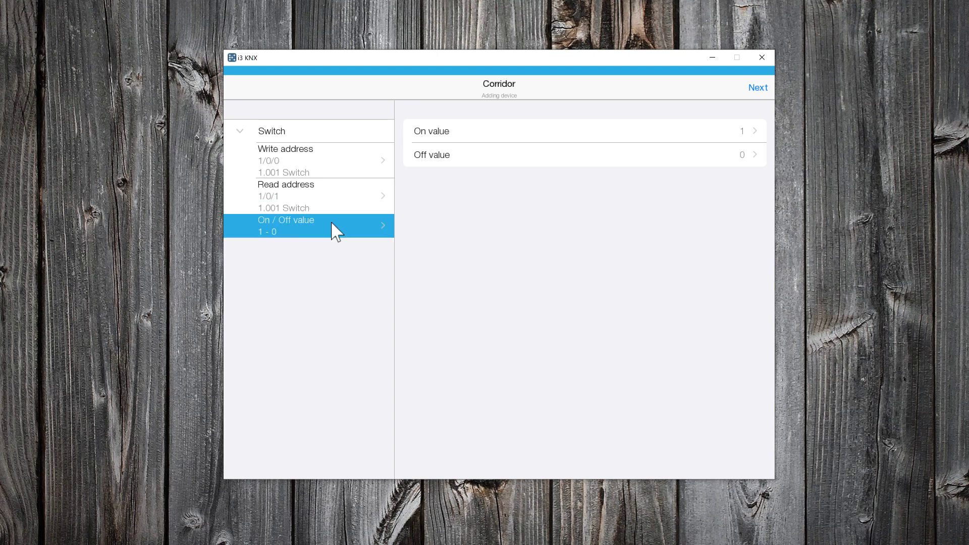
pyautogui.click(758, 87)
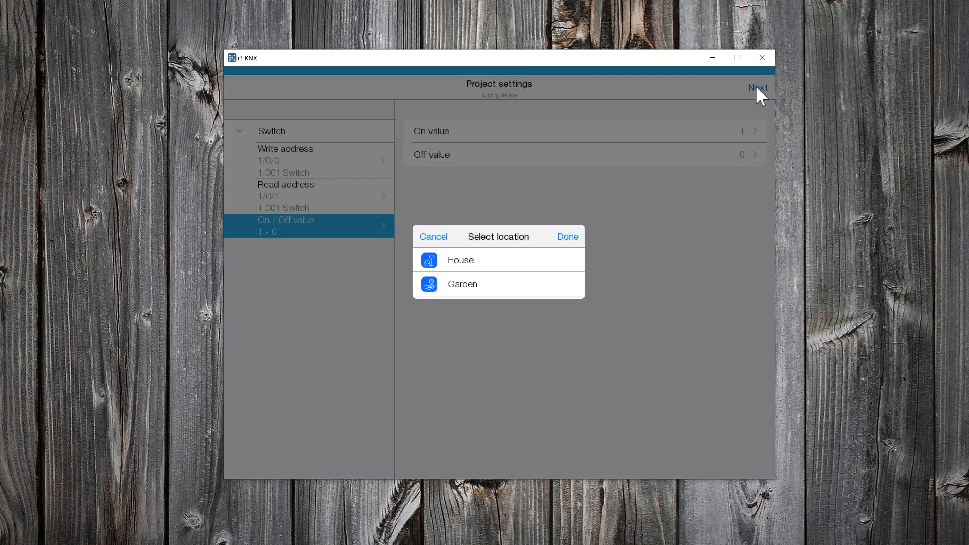
pyautogui.click(470, 259)
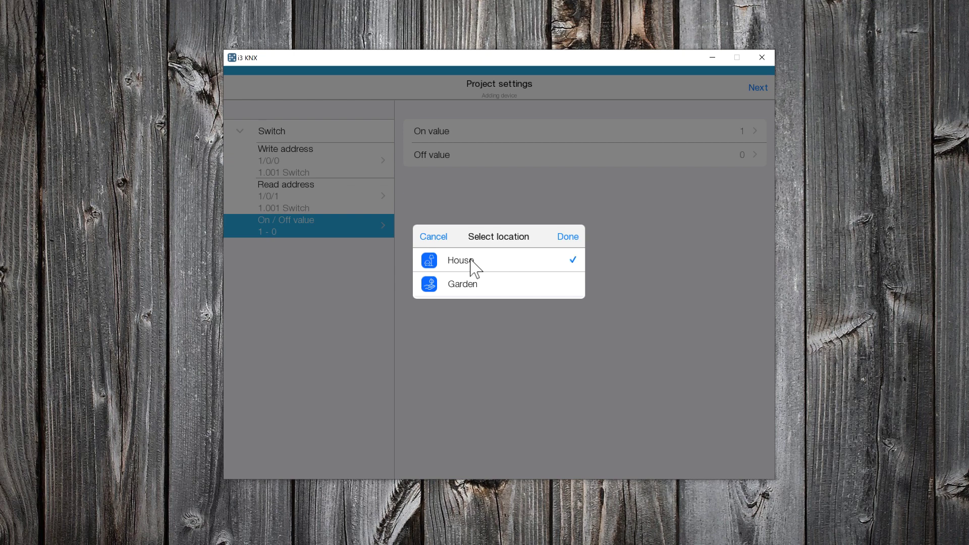
# - Confirm Corridor's House location and add a dimmer named 'Ceiling Lights'
pyautogui.click(569, 238)
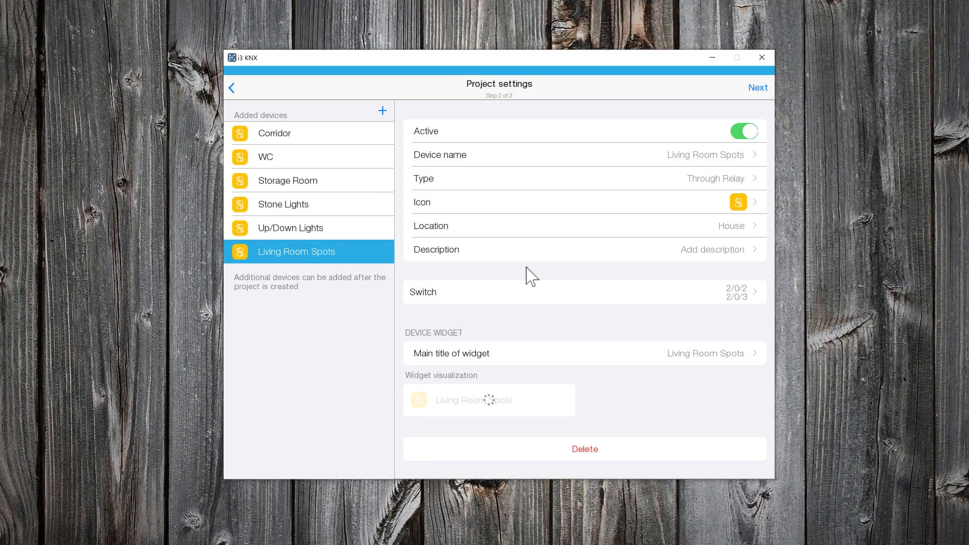
pyautogui.click(383, 111)
pyautogui.click(457, 196)
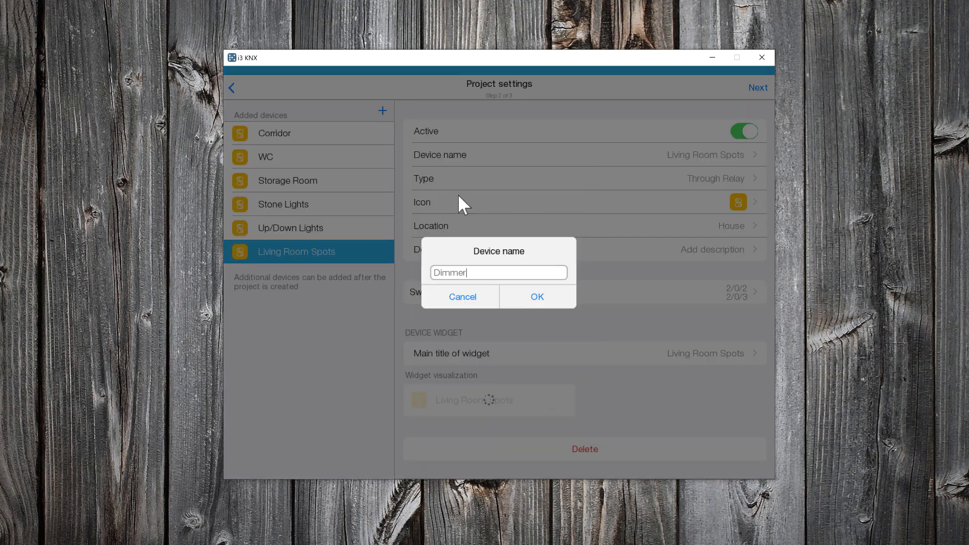
pyautogui.press('BackSpace')
pyautogui.press('BackSpace')
pyautogui.press('BackSpace')
pyautogui.press('BackSpace')
pyautogui.press('BackSpace')
pyautogui.press('BackSpace')
pyautogui.write('Ceiling Lights')
pyautogui.click(536, 298)
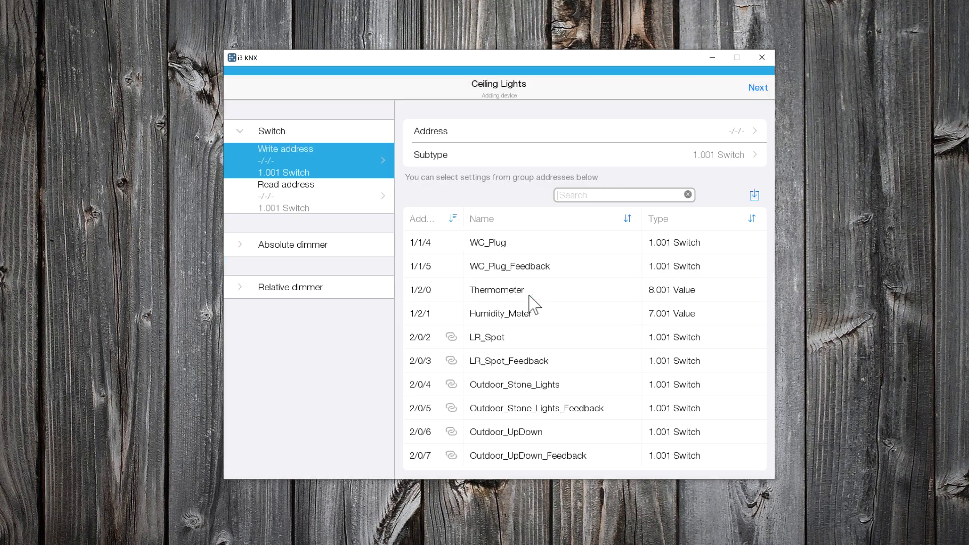
# - Assign switch addresses 2/1/0 and 2/1/1, and absolute dimming addresses 2/1/4 and 2/1/5
pyautogui.scroll(-1, 529, 311)
pyautogui.scroll(-3, 533, 314)
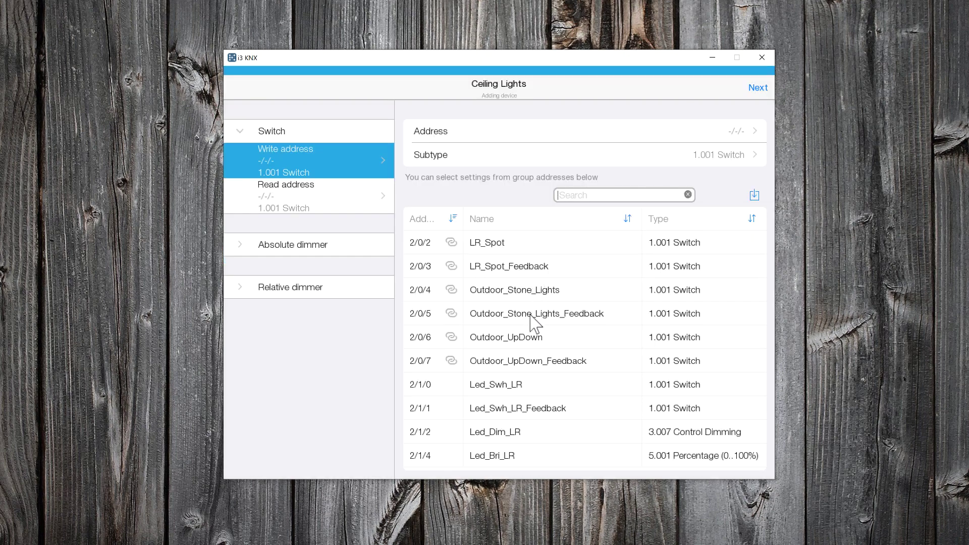
pyautogui.click(510, 390)
pyautogui.click(362, 206)
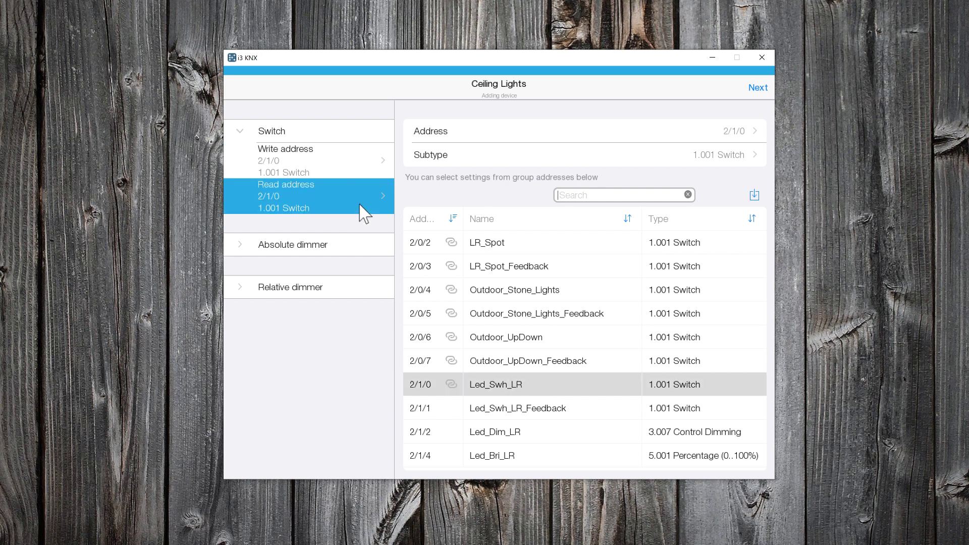
pyautogui.click(494, 412)
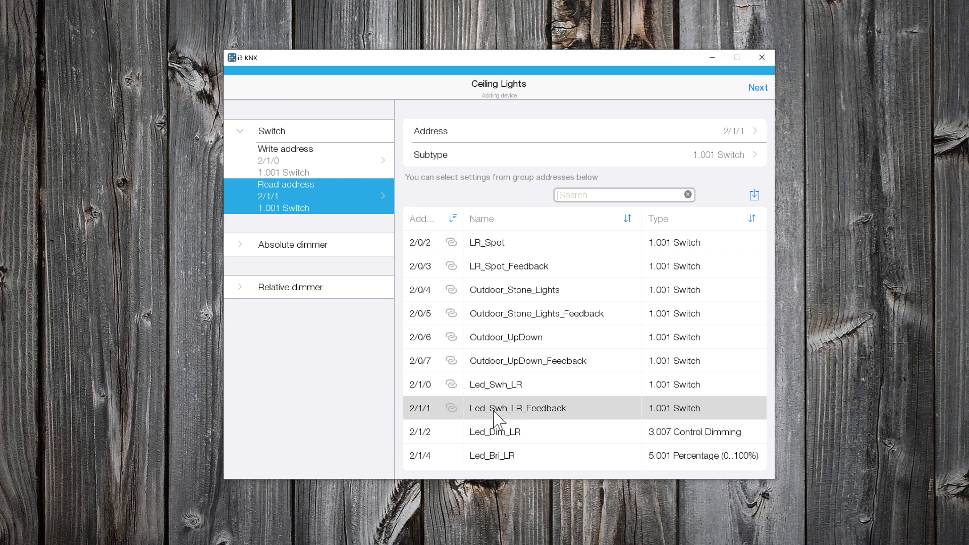
pyautogui.click(242, 246)
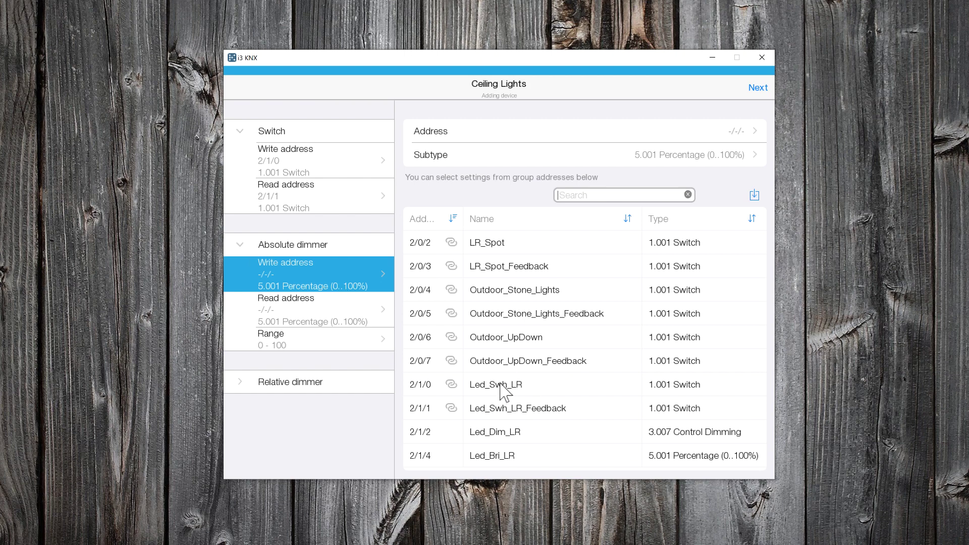
pyautogui.scroll(-2, 505, 389)
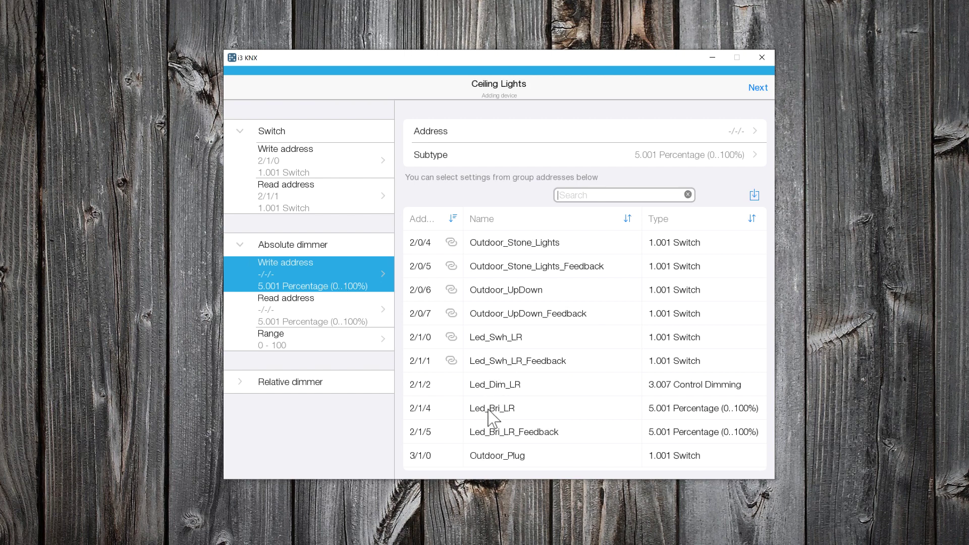
pyautogui.click(489, 410)
pyautogui.click(289, 309)
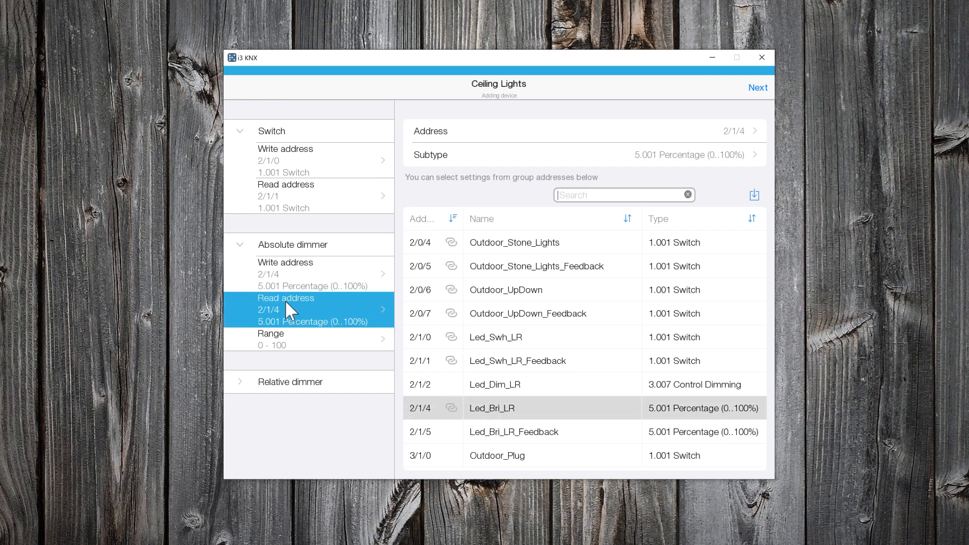
pyautogui.click(500, 433)
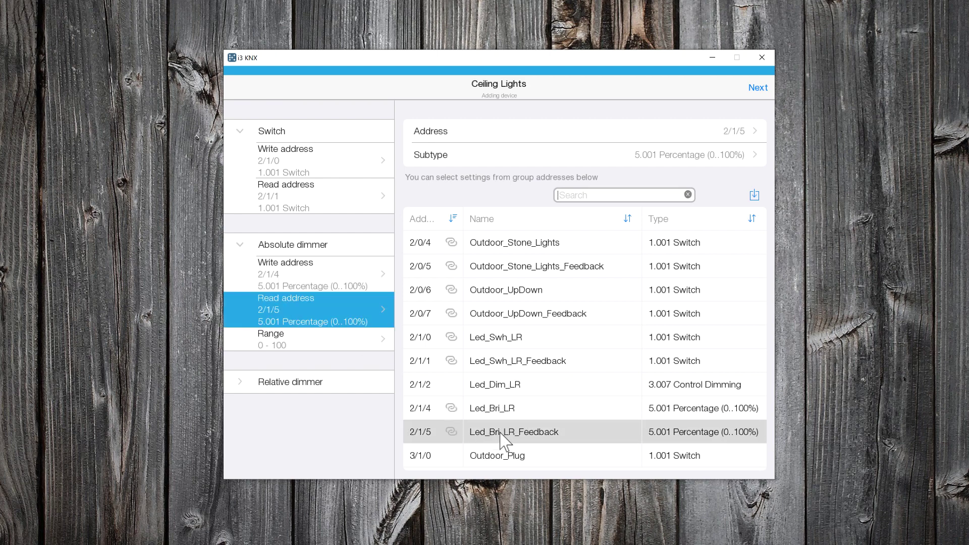
# - Set the minimum dimming level to 4 and place Ceiling Lights in House
pyautogui.click(325, 336)
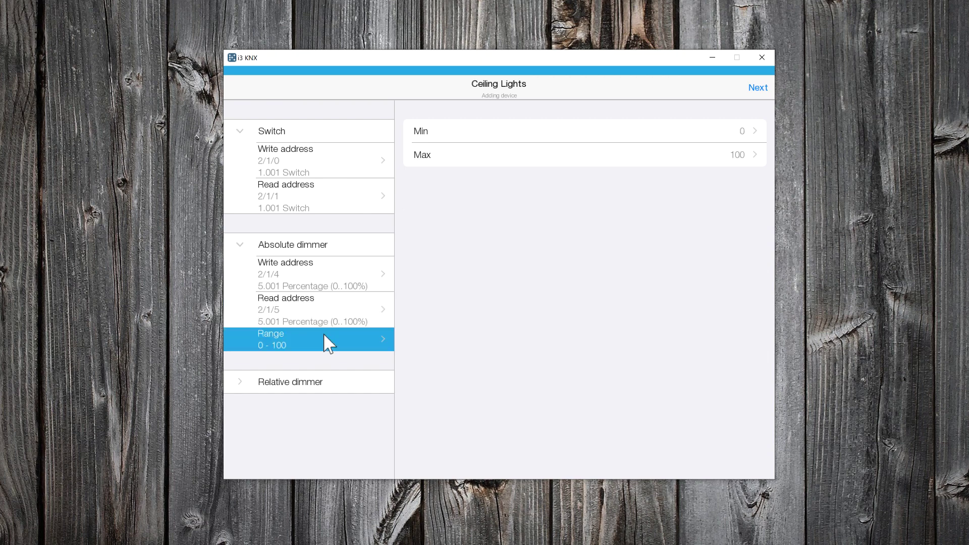
pyautogui.click(744, 133)
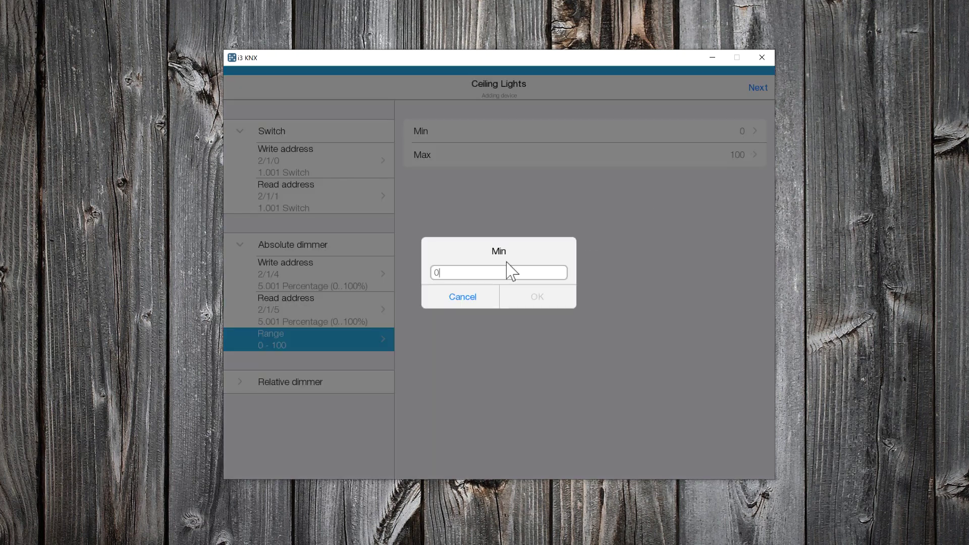
pyautogui.press('BackSpace')
pyautogui.write('4')
pyautogui.click(530, 297)
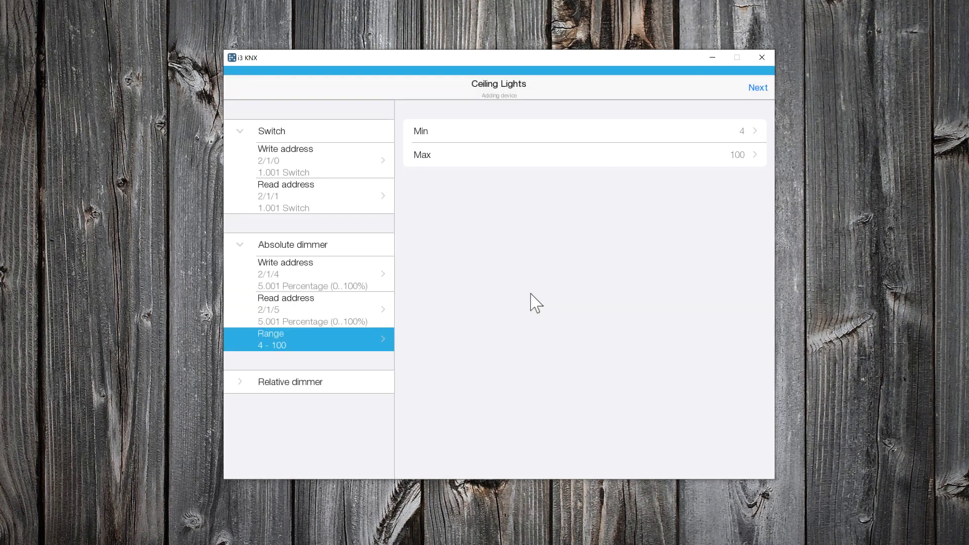
pyautogui.click(753, 89)
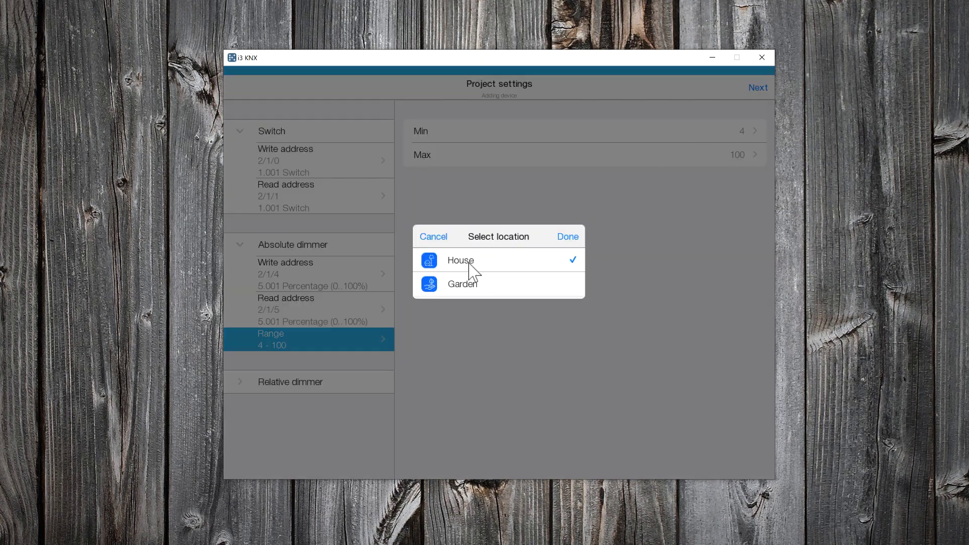
pyautogui.click(566, 241)
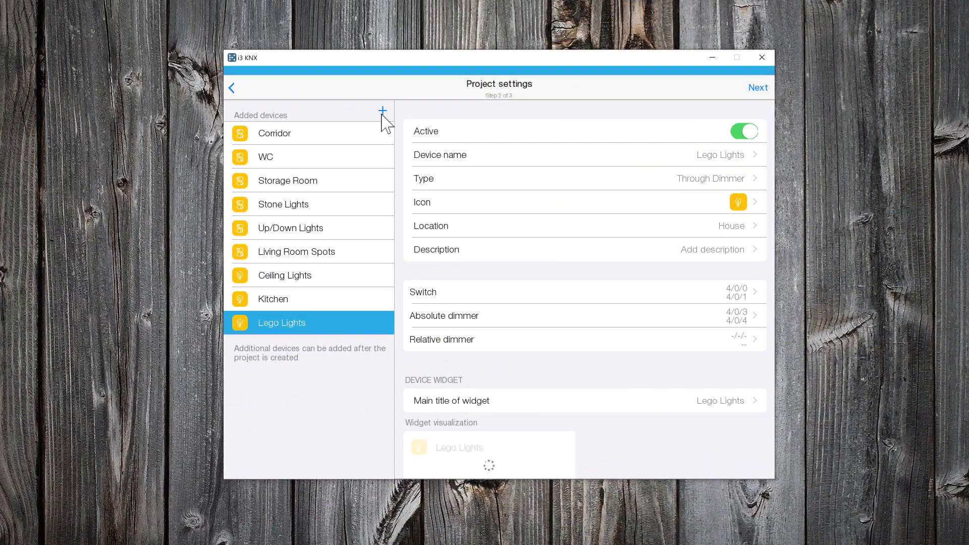
# - Add a digital display device named 'Temperature'
pyautogui.click(383, 111)
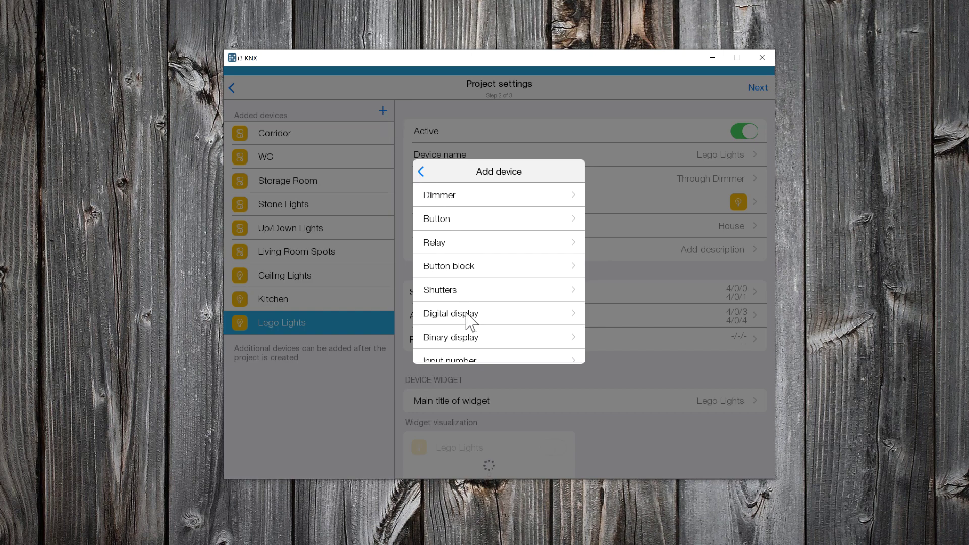
pyautogui.click(467, 314)
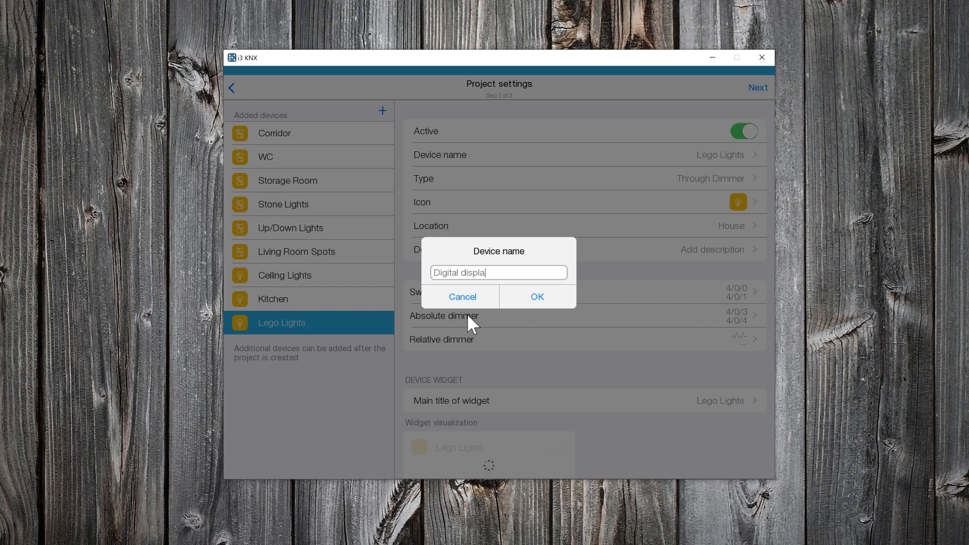
pyautogui.press('BackSpace')
pyautogui.press('BackSpace')
pyautogui.press('BackSpace')
pyautogui.press('BackSpace')
pyautogui.press('BackSpace')
pyautogui.press('BackSpace')
pyautogui.press('BackSpace')
pyautogui.press('BackSpace')
pyautogui.press('BackSpace')
pyautogui.press('BackSpace')
pyautogui.press('BackSpace')
pyautogui.press('BackSpace')
pyautogui.press('BackSpace')
pyautogui.press('BackSpace')
pyautogui.write('Temperature')
pyautogui.click(542, 300)
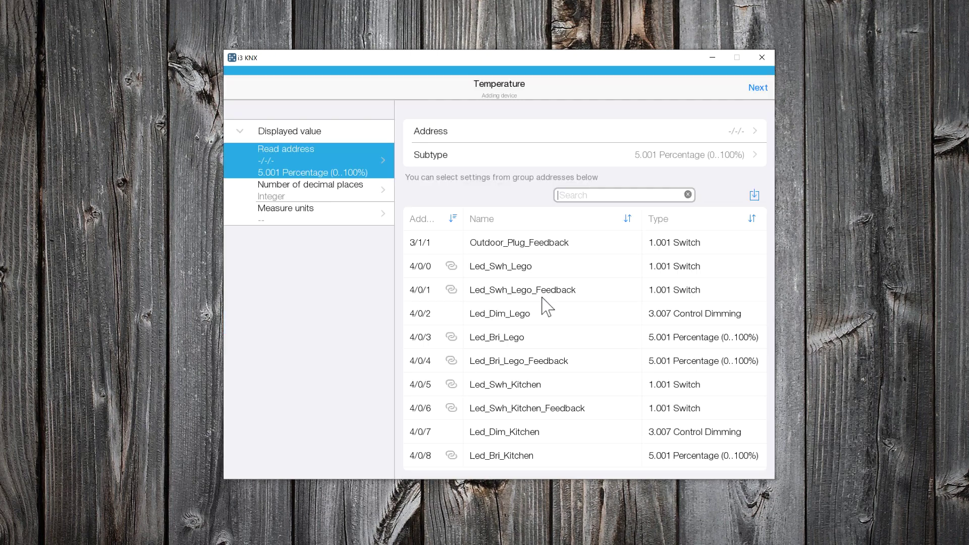
# - Read Thermometer address 1/2/0 with subtype 9.001 Temperature C
pyautogui.scroll(5, 548, 305)
pyautogui.scroll(-2, 540, 308)
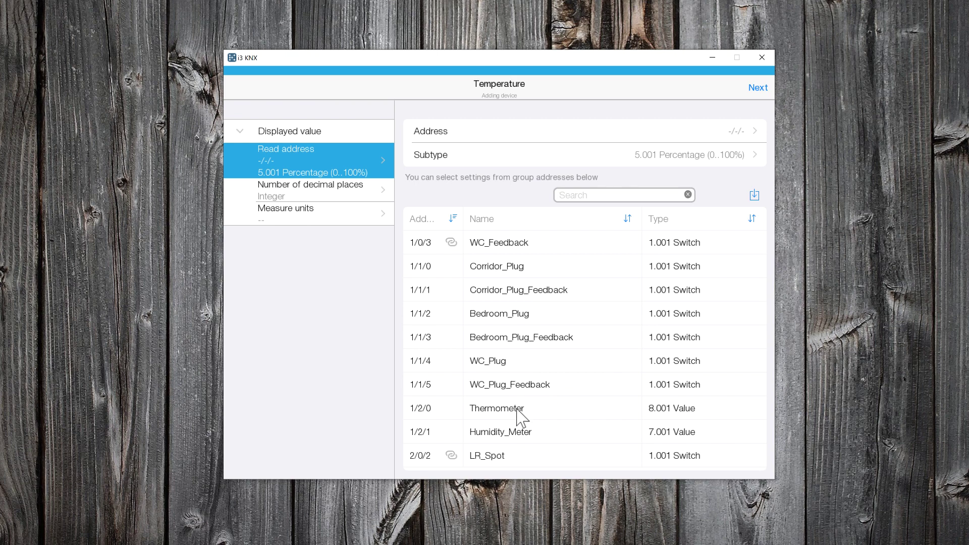
pyautogui.click(515, 410)
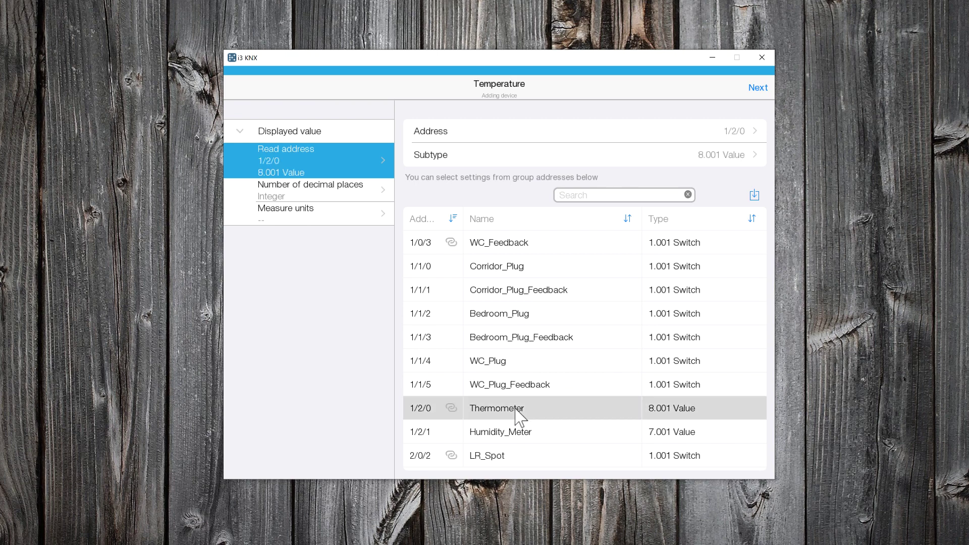
pyautogui.click(690, 154)
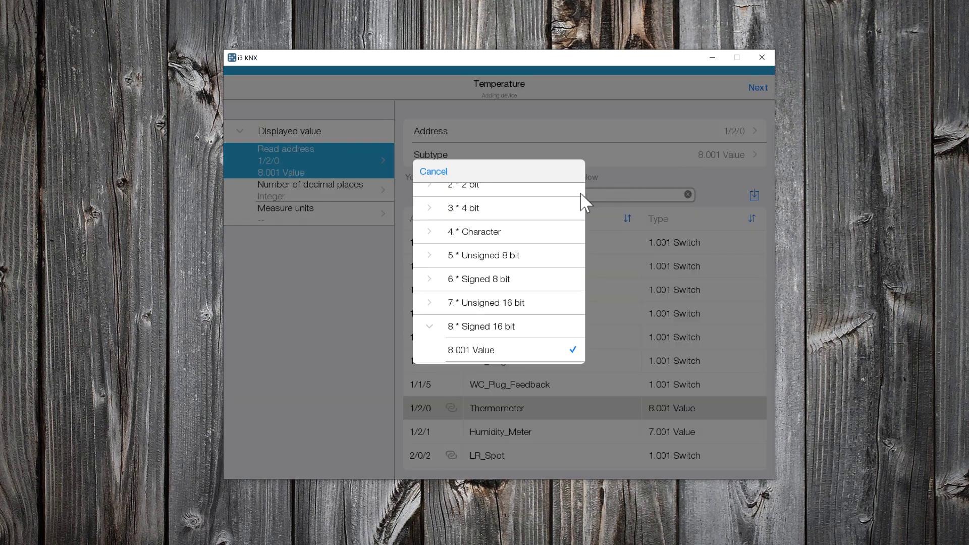
pyautogui.scroll(-3, 529, 286)
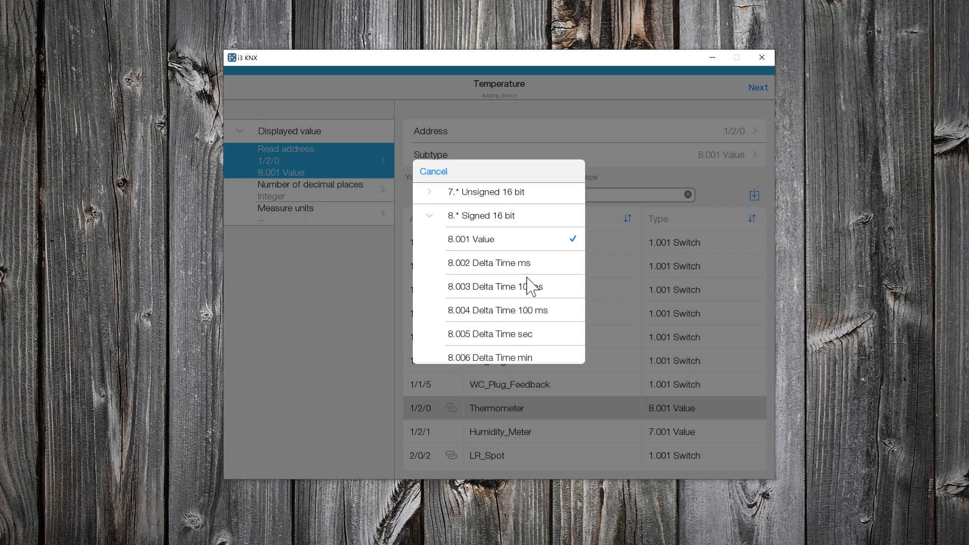
pyautogui.scroll(-5, 529, 285)
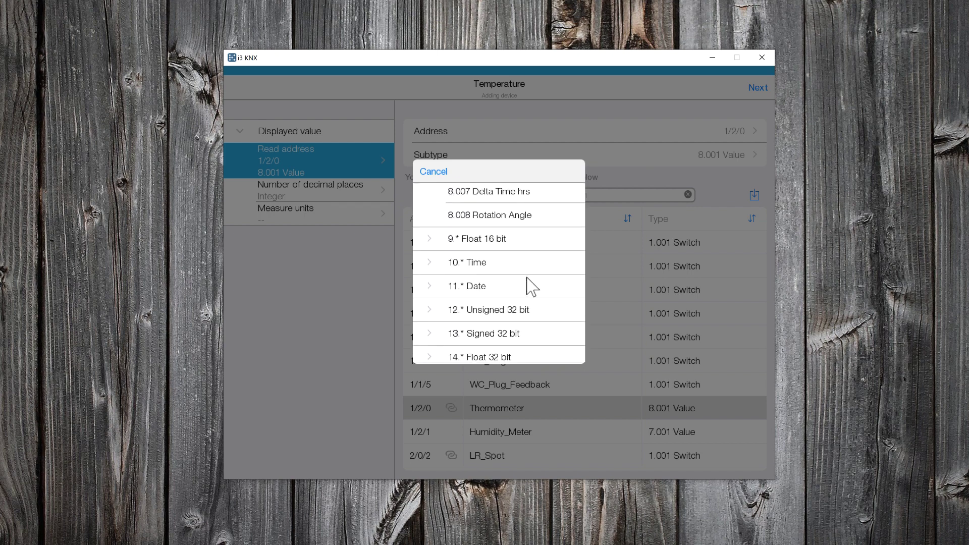
pyautogui.click(429, 241)
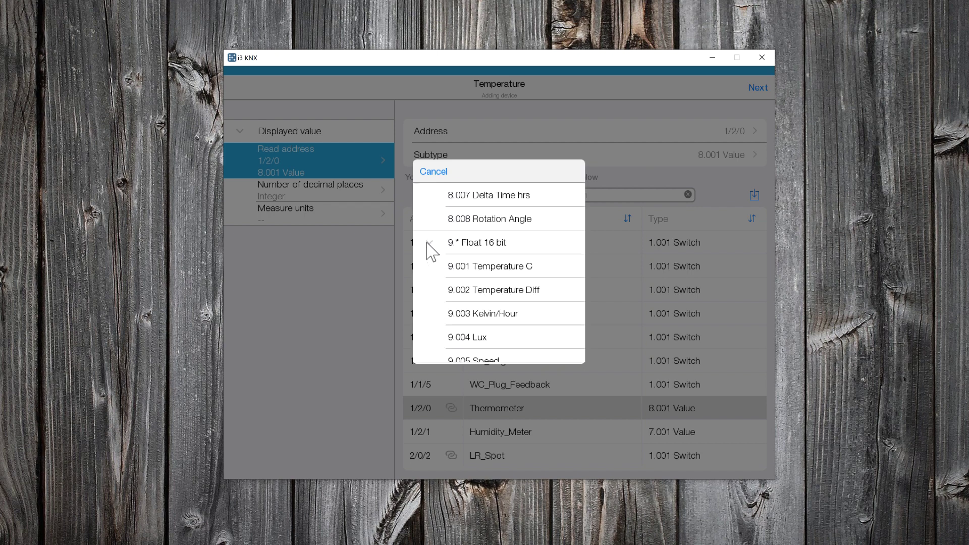
pyautogui.click(497, 273)
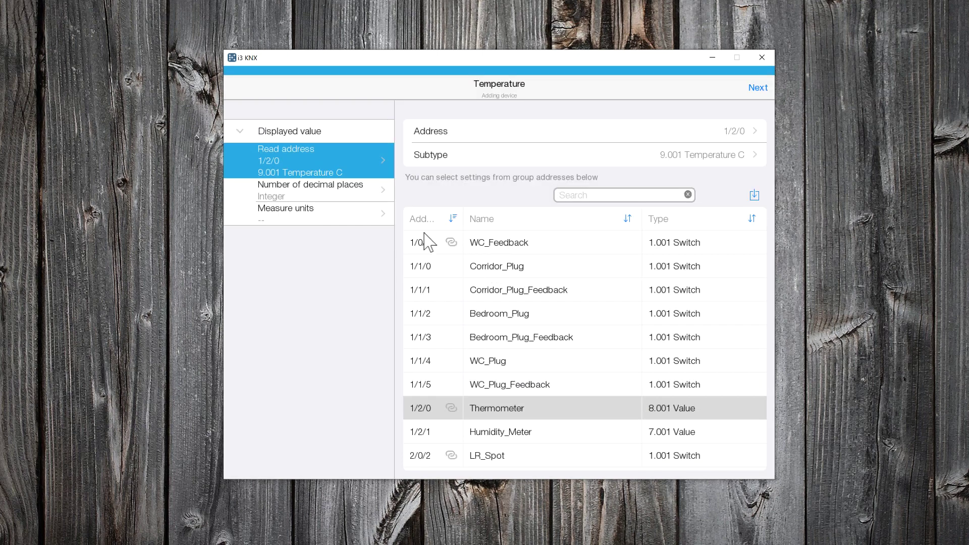
# - Show 2 decimal places with unit C, and locate the display in House
pyautogui.click(335, 199)
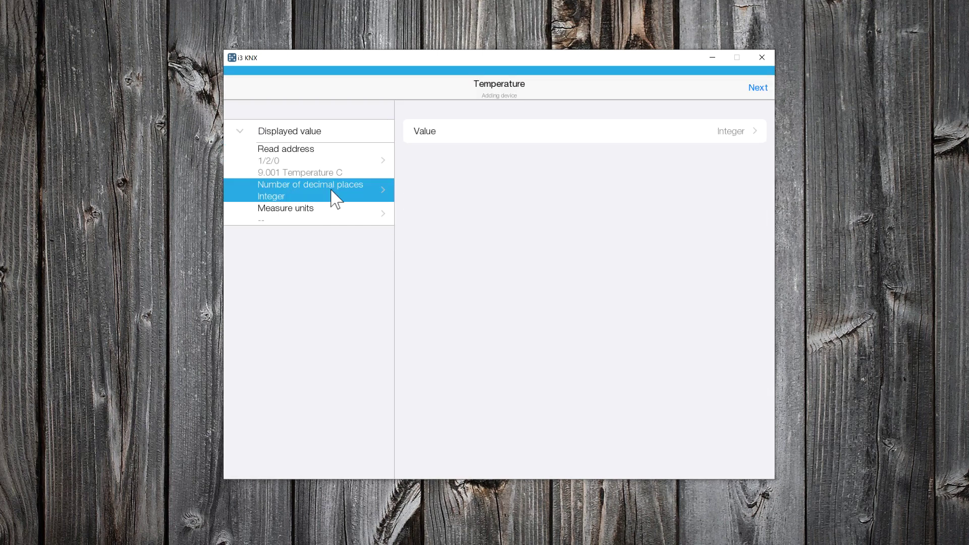
pyautogui.click(727, 134)
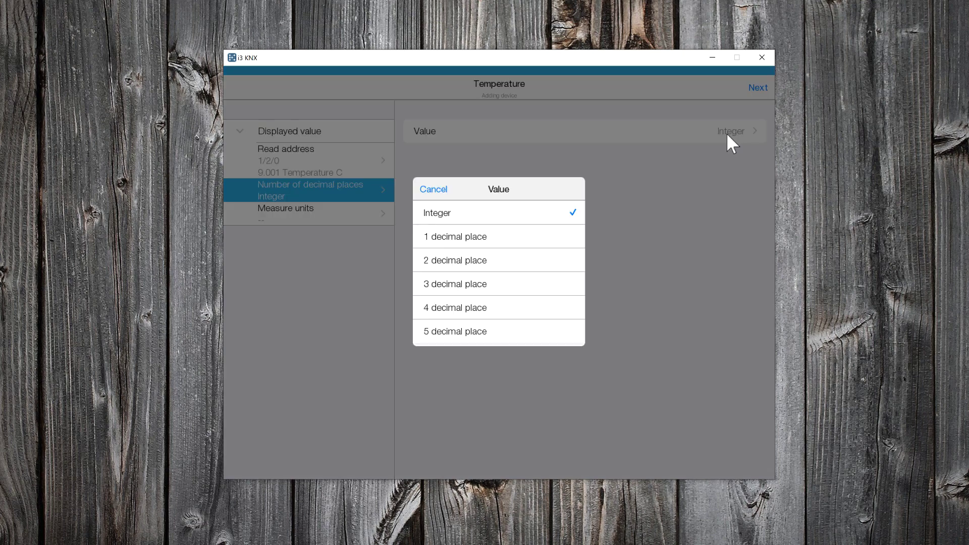
pyautogui.click(506, 261)
pyautogui.click(333, 218)
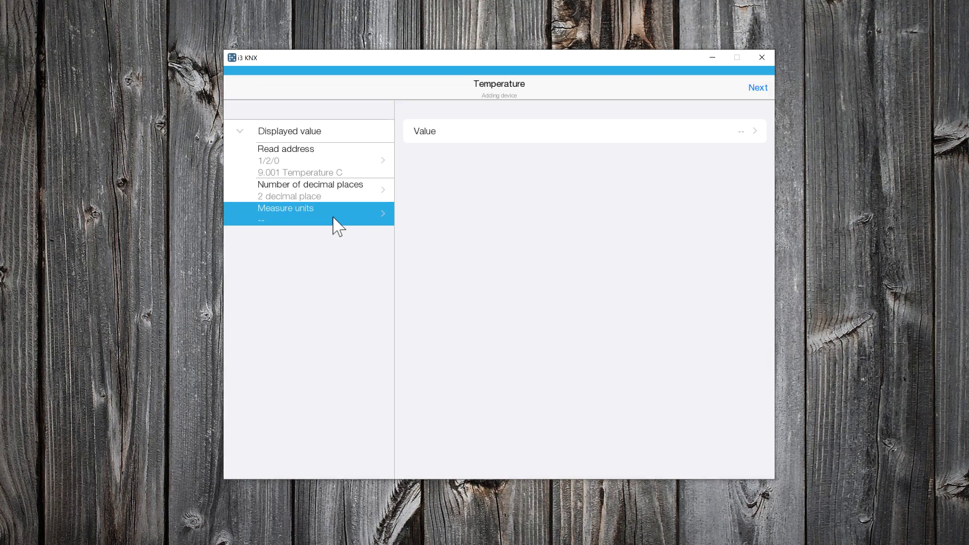
pyautogui.click(692, 138)
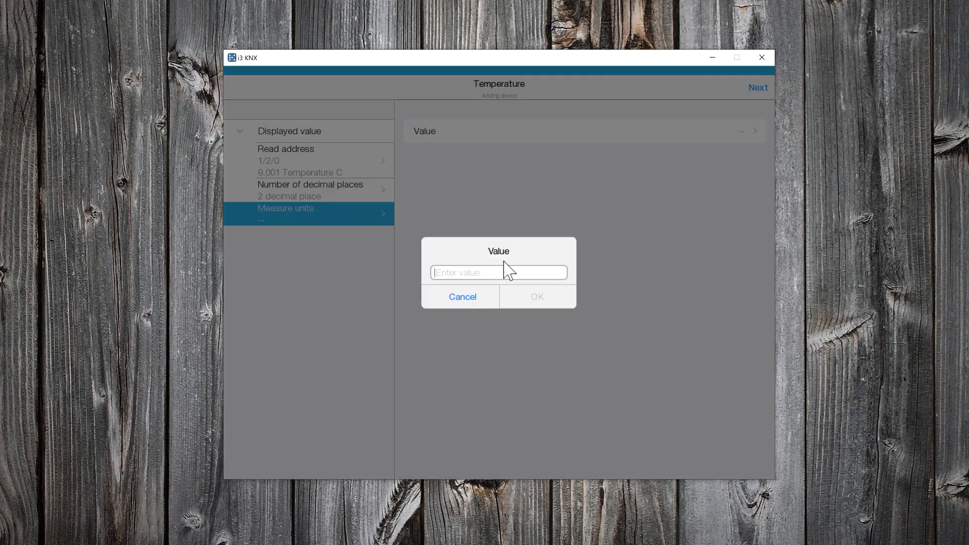
pyautogui.write('C')
pyautogui.click(538, 298)
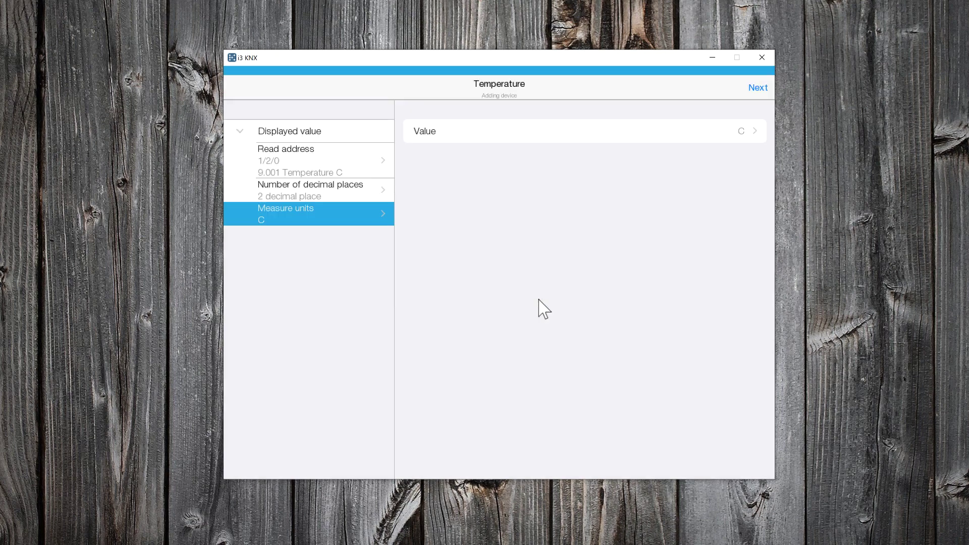
pyautogui.click(757, 90)
pyautogui.click(503, 260)
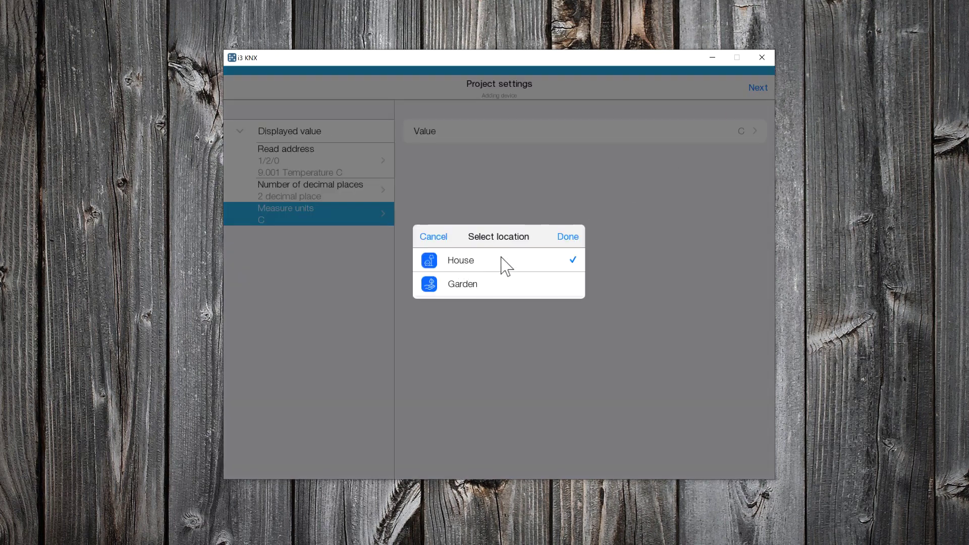
pyautogui.click(569, 237)
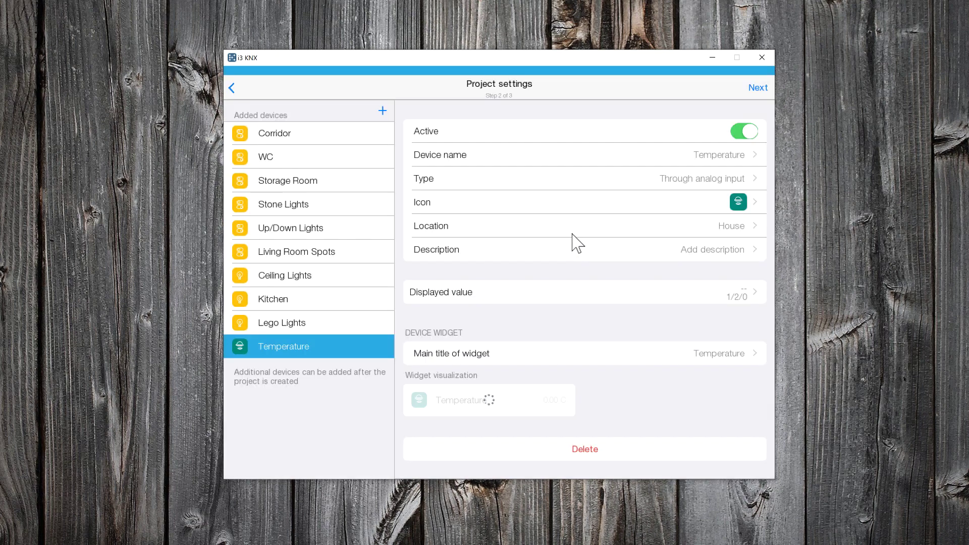
# - Change the Temperature icon to the Climate thermometer in pink
pyautogui.click(731, 200)
pyautogui.click(500, 255)
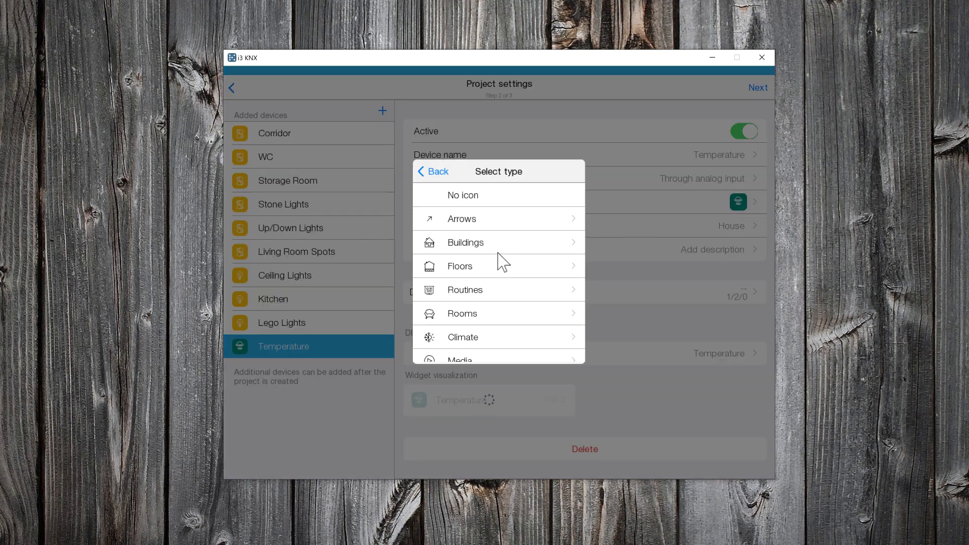
pyautogui.scroll(-1, 499, 273)
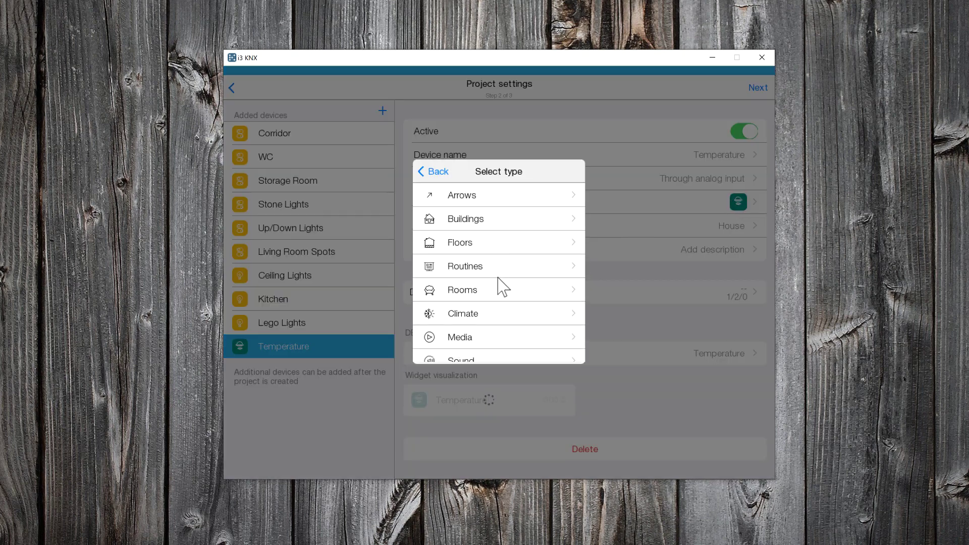
pyautogui.click(503, 314)
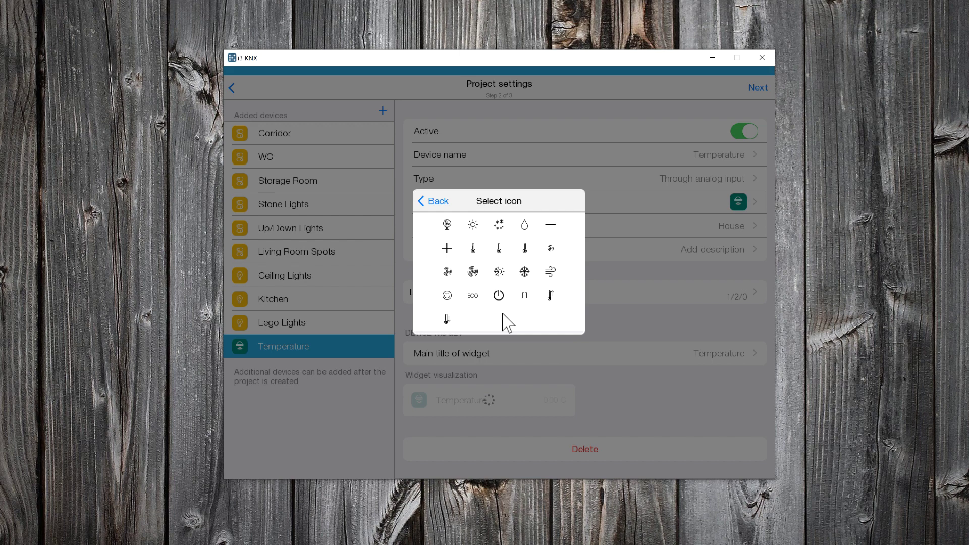
pyautogui.click(475, 248)
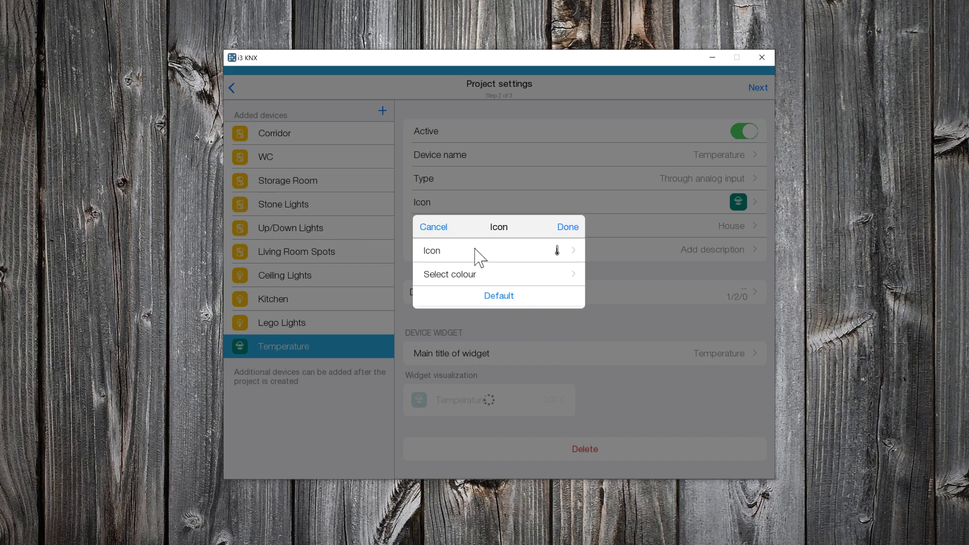
pyautogui.click(513, 275)
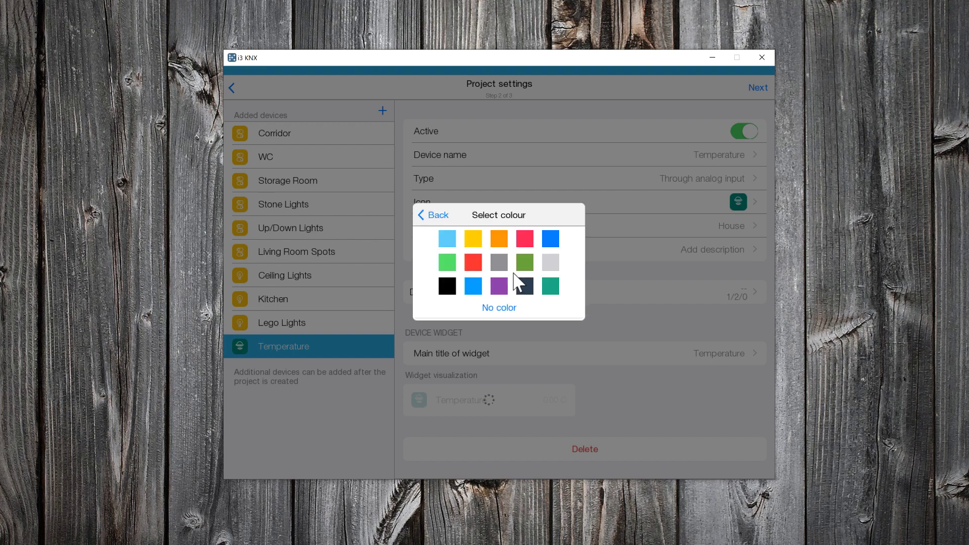
pyautogui.click(526, 240)
pyautogui.click(570, 228)
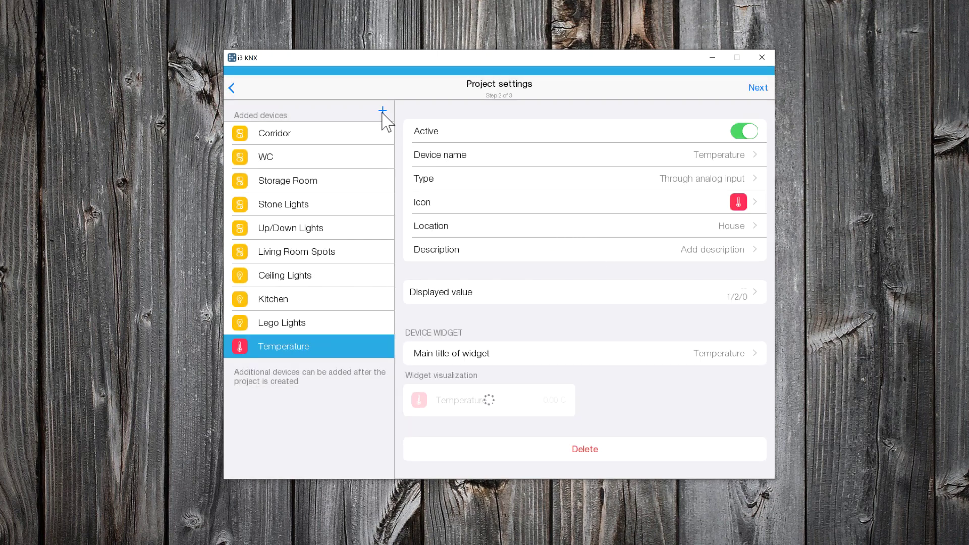
# - Add another digital display device named 'Humidity'
pyautogui.click(383, 111)
pyautogui.click(481, 313)
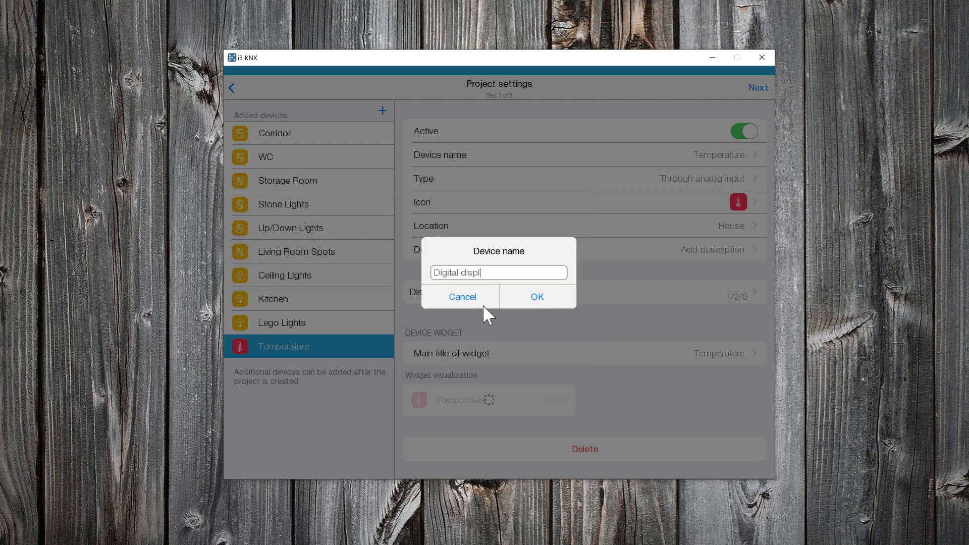
pyautogui.press('BackSpace')
pyautogui.press('BackSpace')
pyautogui.press('BackSpace')
pyautogui.press('BackSpace')
pyautogui.press('BackSpace')
pyautogui.press('BackSpace')
pyautogui.press('BackSpace')
pyautogui.press('BackSpace')
pyautogui.press('BackSpace')
pyautogui.press('BackSpace')
pyautogui.press('BackSpace')
pyautogui.press('BackSpace')
pyautogui.press('BackSpace')
pyautogui.press('BackSpace')
pyautogui.write('Humidity')
pyautogui.click(544, 297)
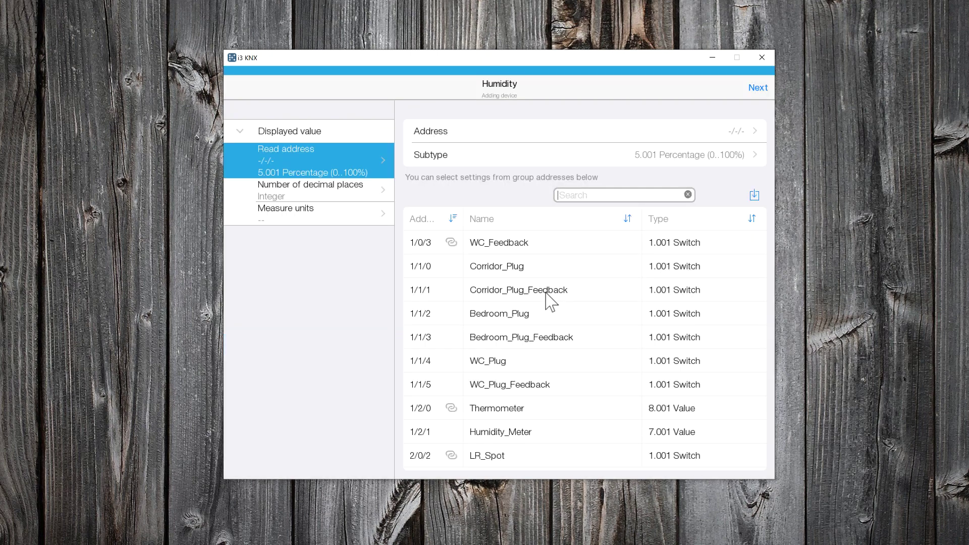
# - Read Humidity_Meter address 1/2/1 with subtype 9.007 Humidity
pyautogui.click(513, 433)
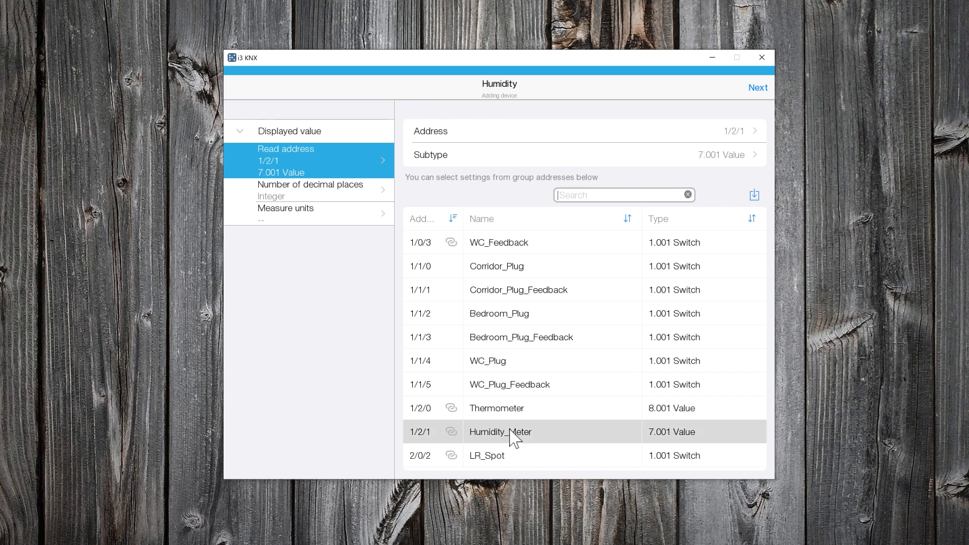
pyautogui.click(683, 155)
pyautogui.scroll(-5, 510, 326)
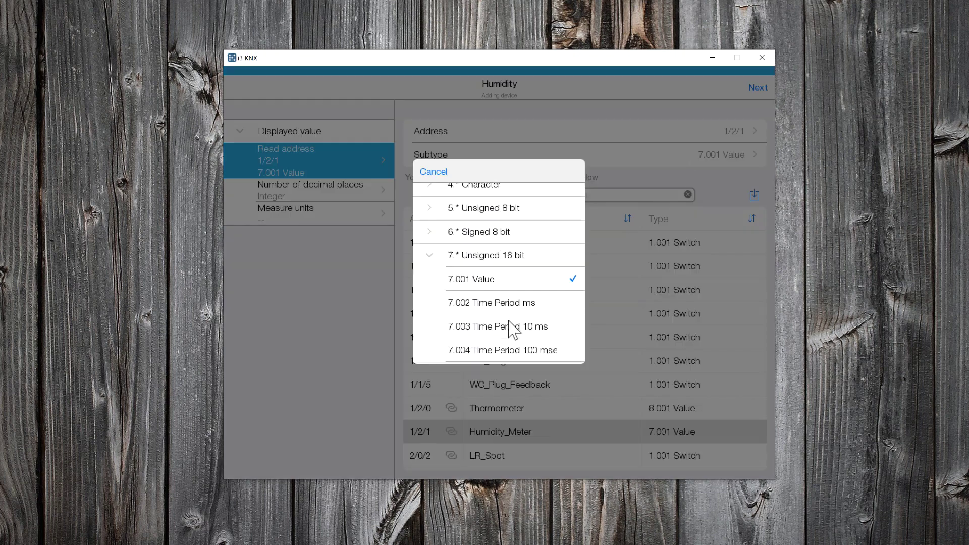
pyautogui.scroll(-10, 511, 329)
pyautogui.scroll(2, 510, 328)
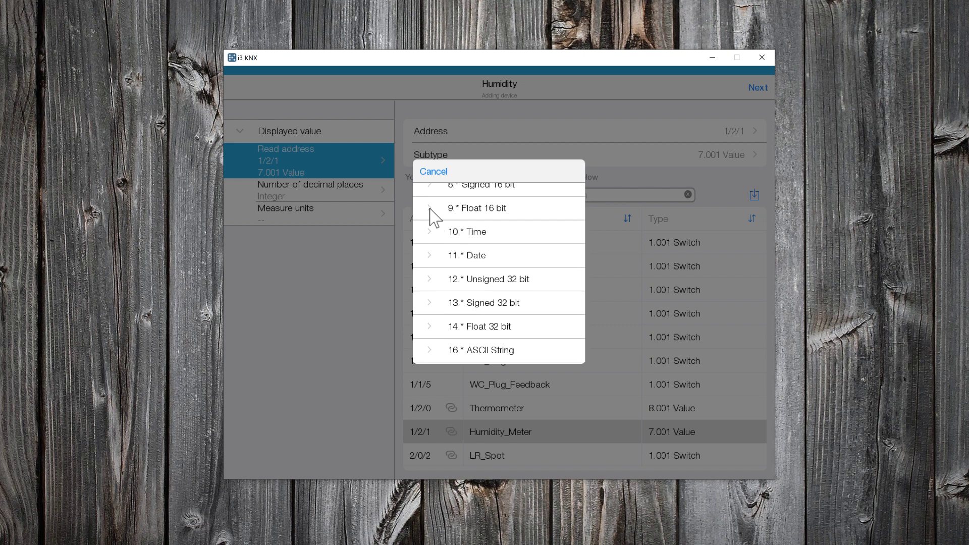
pyautogui.click(431, 209)
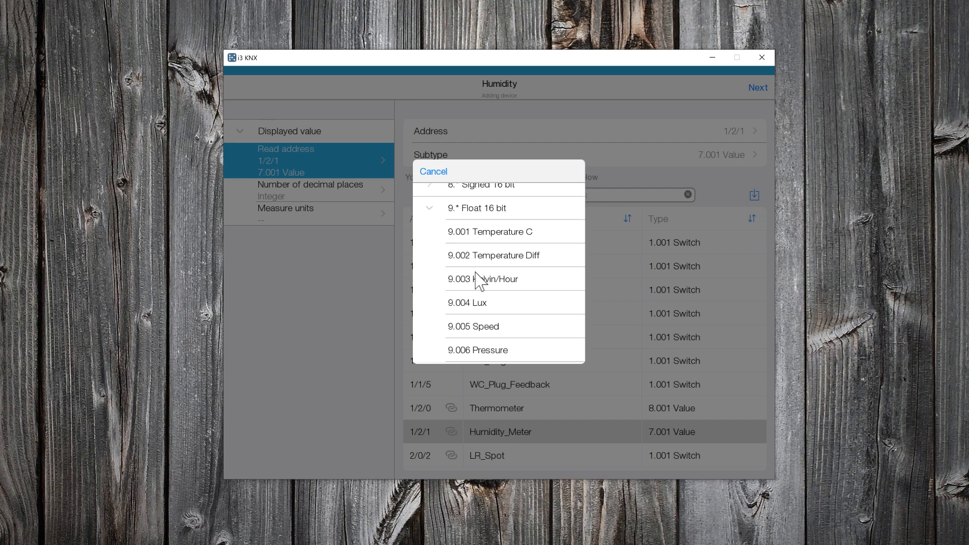
pyautogui.scroll(-1, 479, 280)
pyautogui.click(490, 328)
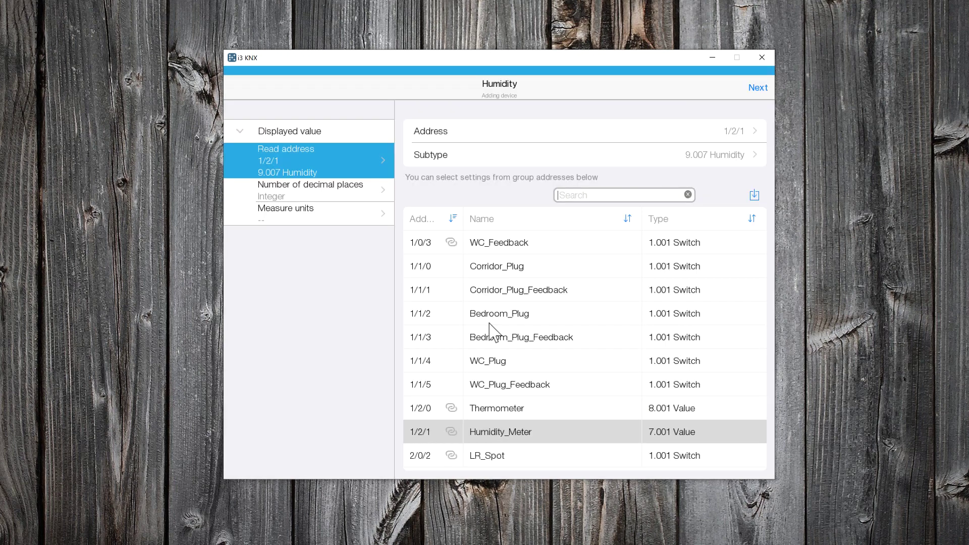
# - Set the Humidity display's measure unit to %
pyautogui.click(377, 222)
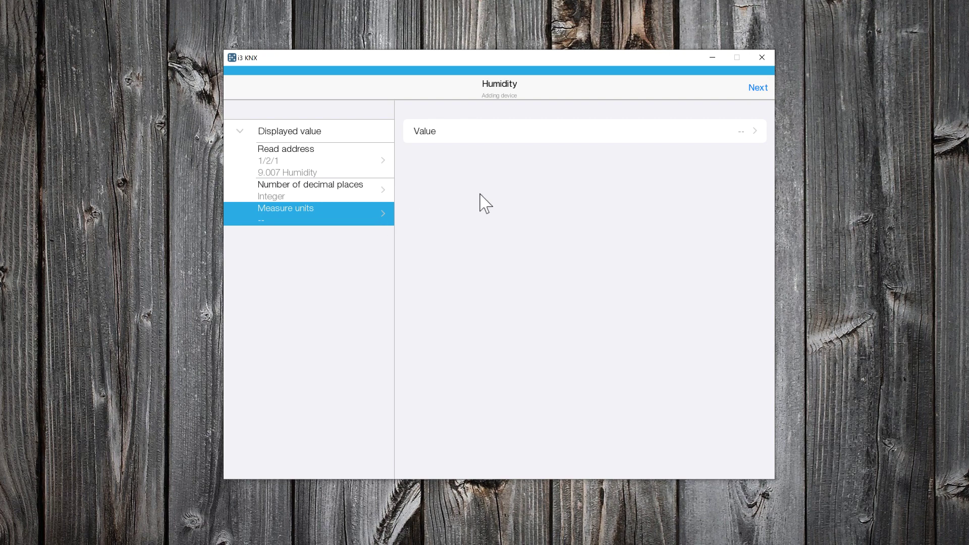
pyautogui.click(623, 135)
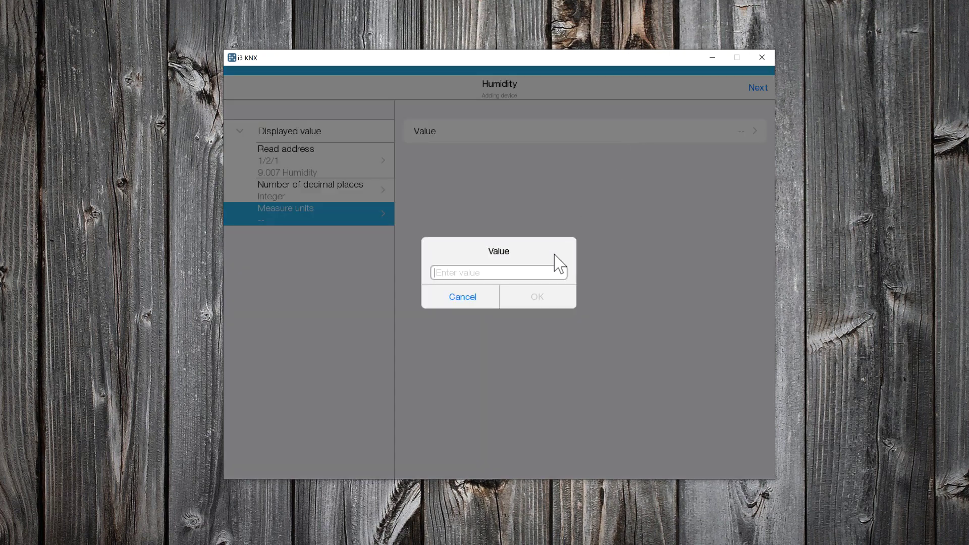
pyautogui.write('%')
pyautogui.click(535, 297)
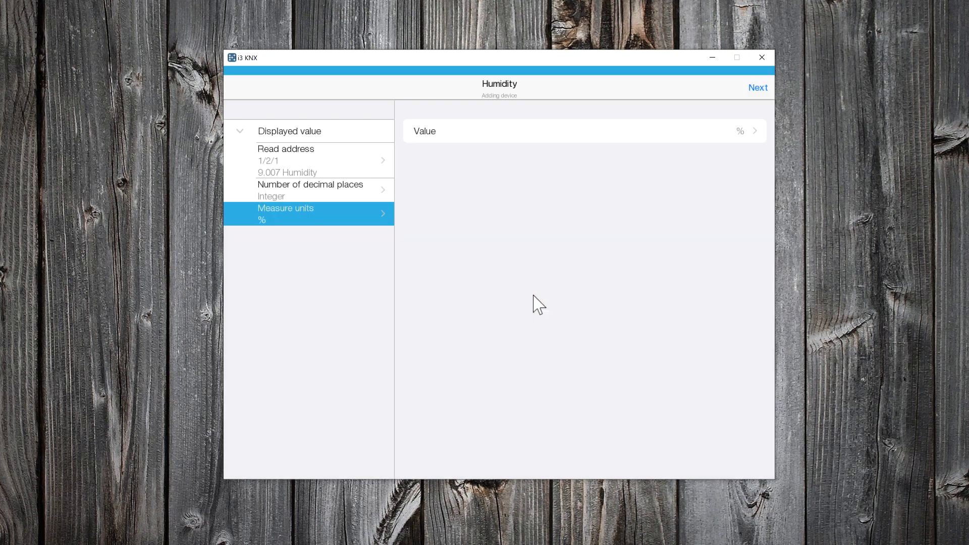
pyautogui.click(753, 88)
# - Place the Humidity device in House with a blue Climate droplet icon and advance to step 3
pyautogui.click(483, 267)
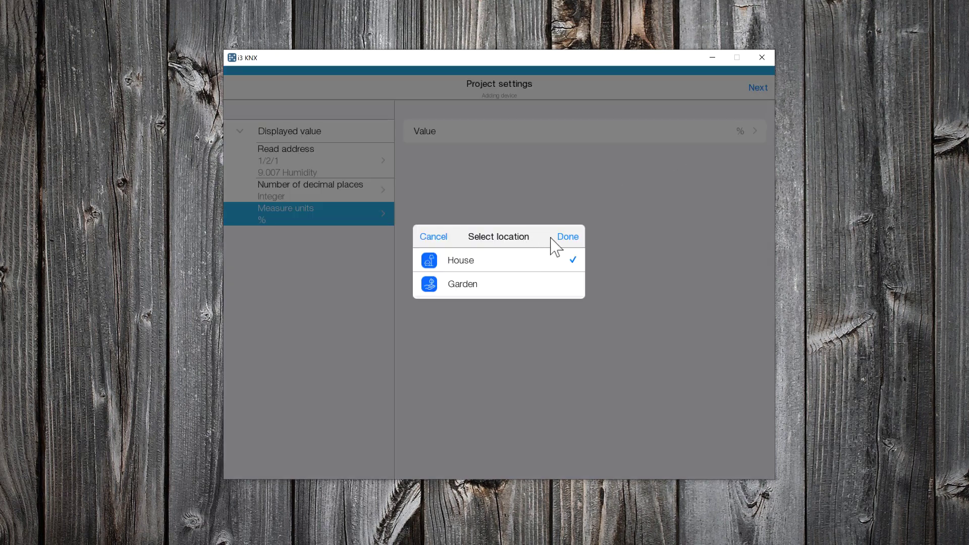
pyautogui.click(560, 238)
pyautogui.click(741, 202)
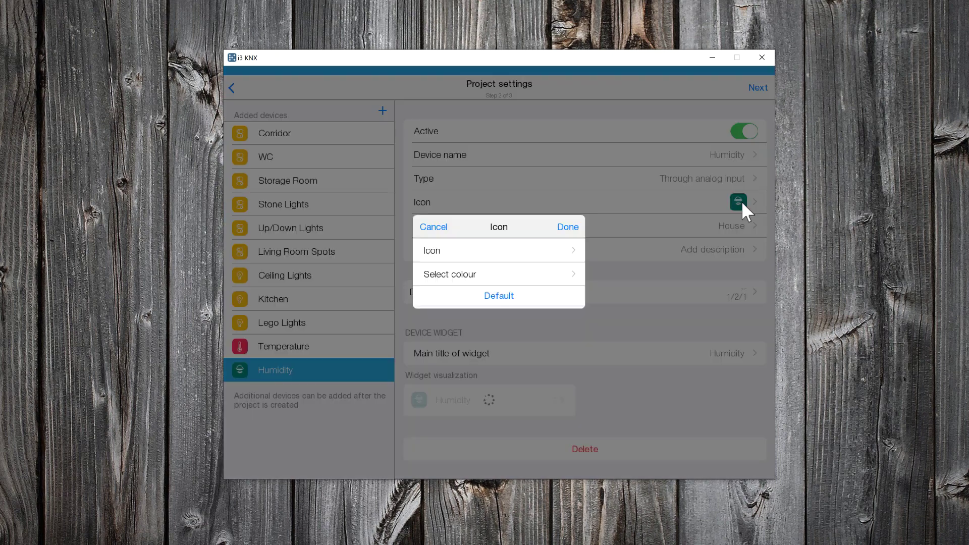
pyautogui.click(552, 251)
pyautogui.scroll(-2, 552, 257)
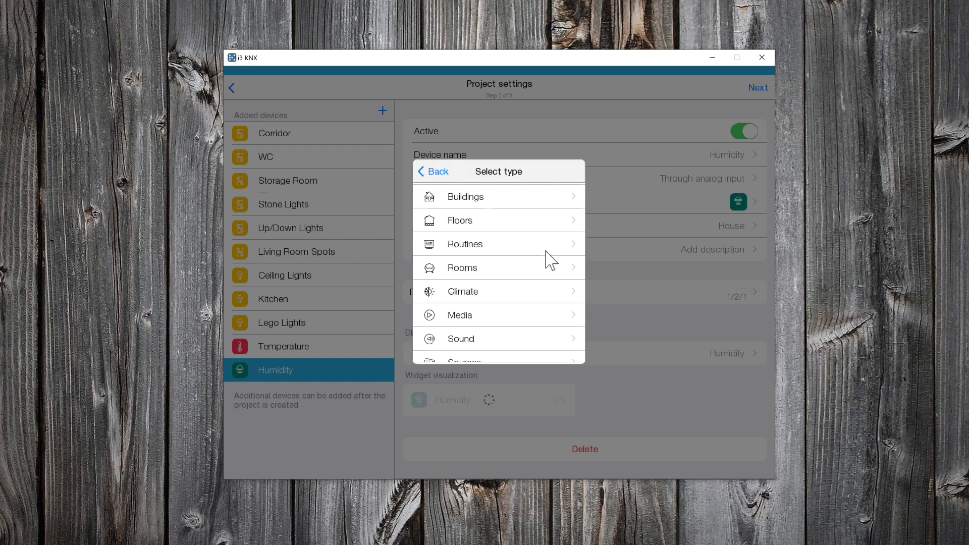
pyautogui.click(536, 284)
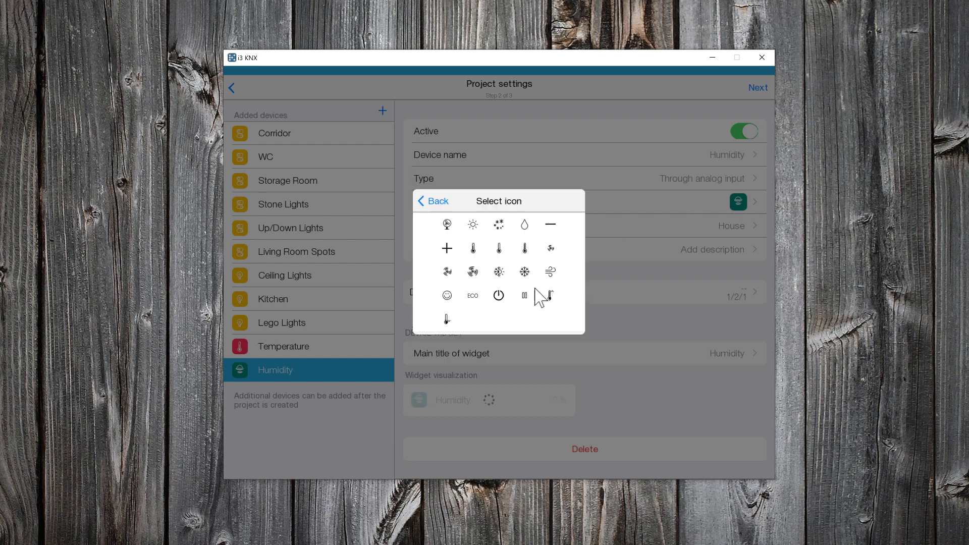
pyautogui.click(526, 225)
pyautogui.click(529, 277)
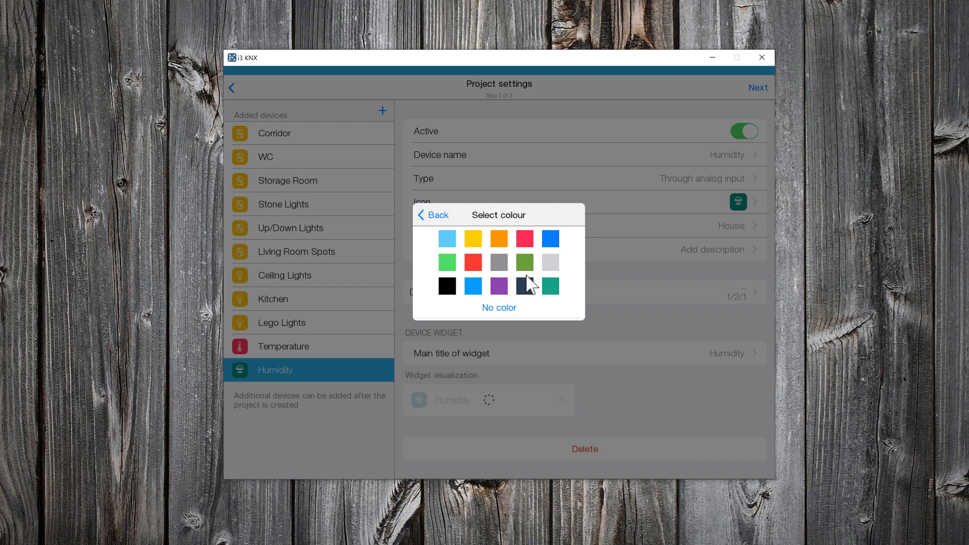
pyautogui.click(475, 287)
pyautogui.click(568, 228)
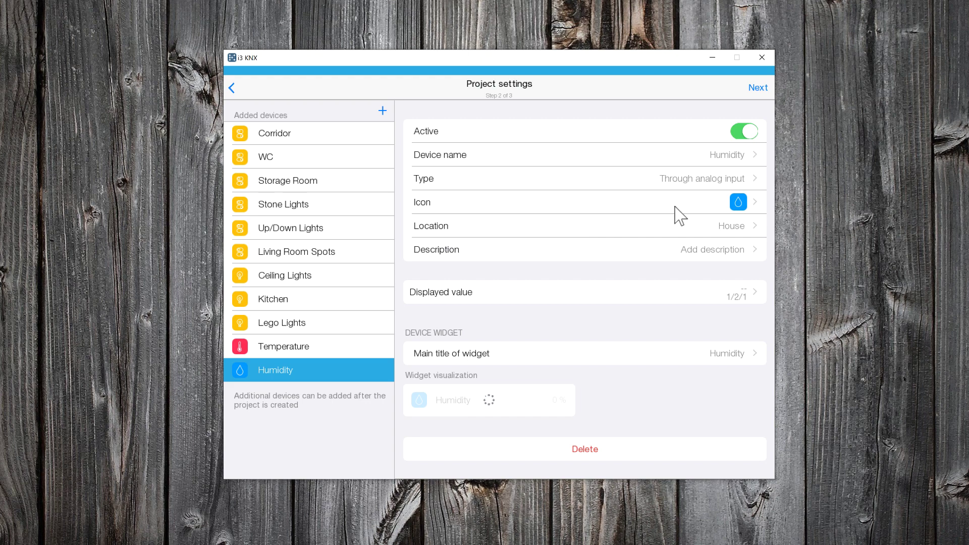
pyautogui.click(760, 91)
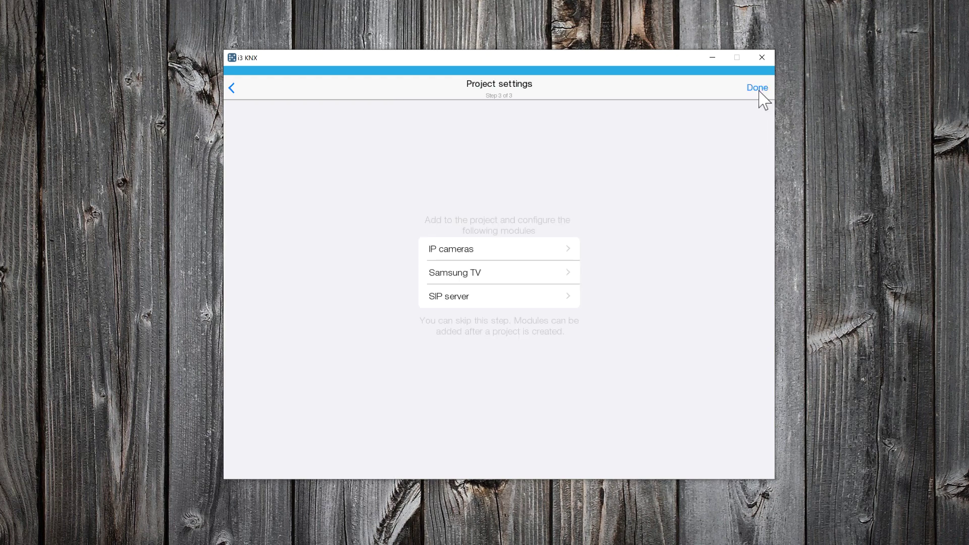
# - Finish the wizard and open the House room showing Temperature 28.70 C and Humidity 47 %
pyautogui.click(758, 89)
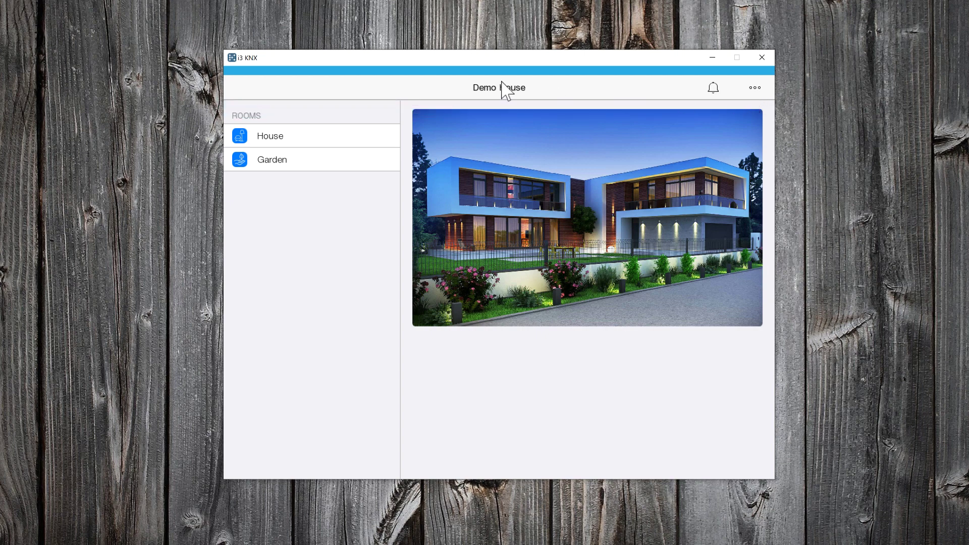
pyautogui.click(281, 135)
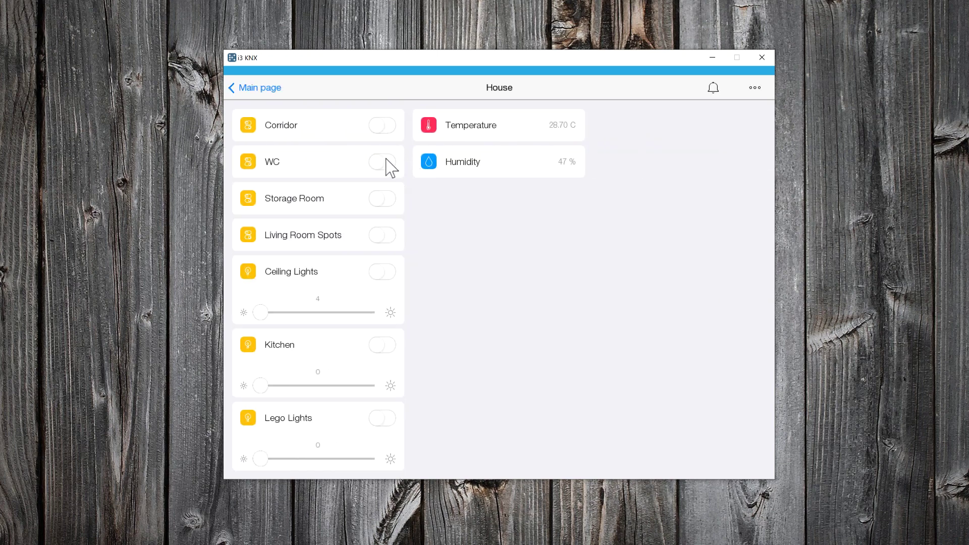
pyautogui.click(382, 235)
pyautogui.click(385, 240)
pyautogui.click(379, 272)
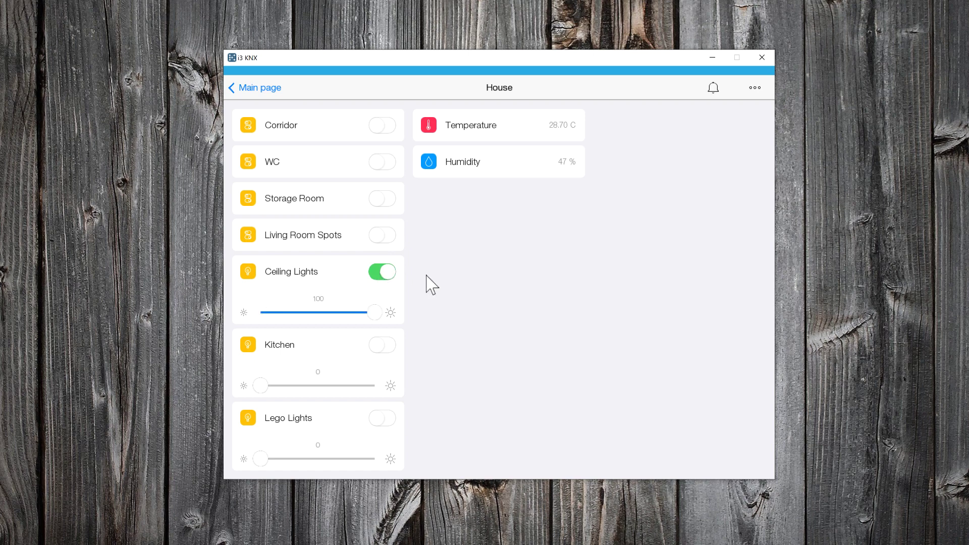
pyautogui.moveTo(376, 314); pyautogui.dragTo(309, 312)
pyautogui.moveTo(313, 309); pyautogui.dragTo(410, 316)
pyautogui.click(388, 272)
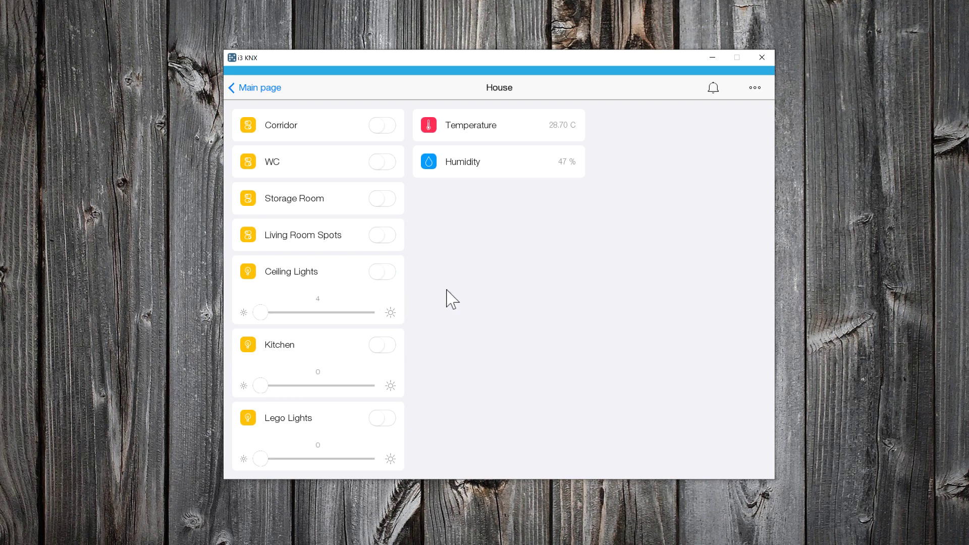
# - Replace the Demo House main page photo with Photos\Out.jpg in the Room editor
pyautogui.click(258, 88)
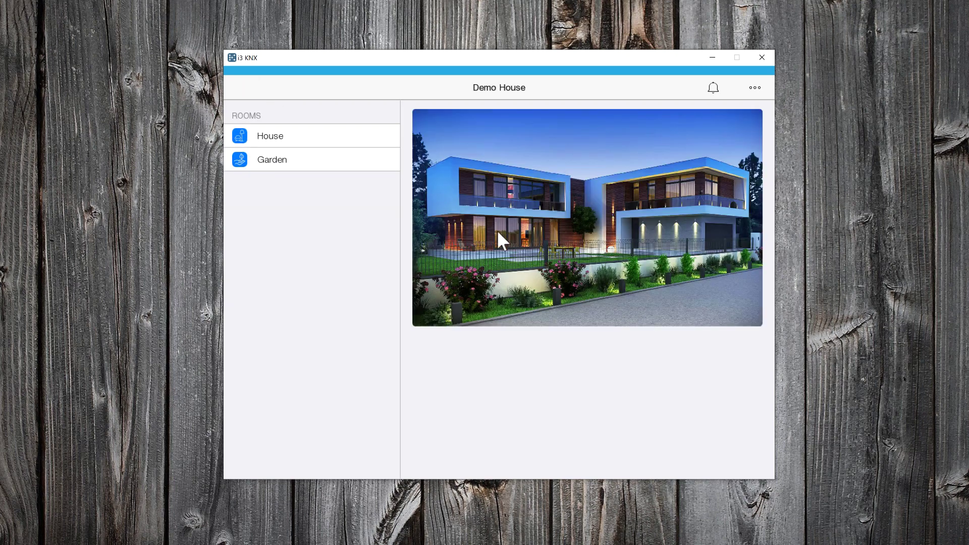
pyautogui.click(753, 88)
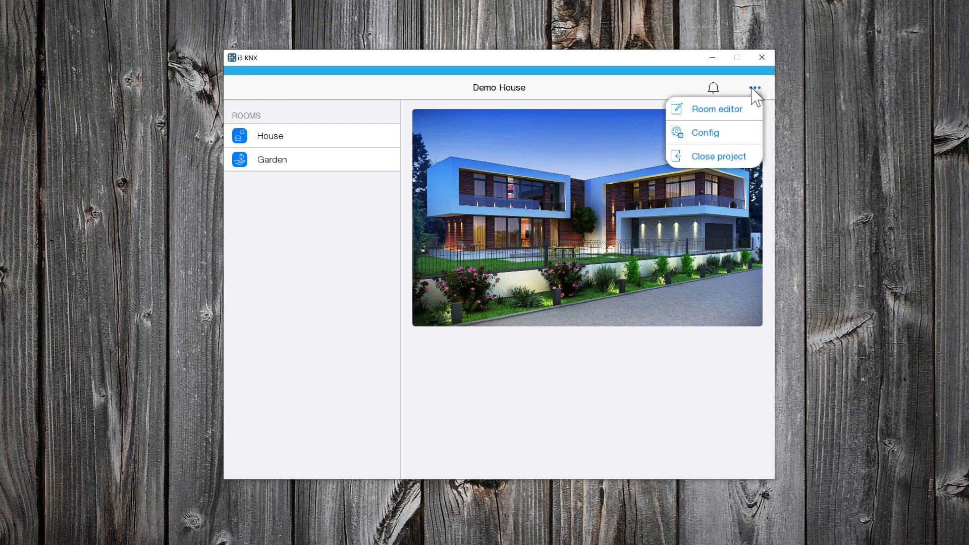
pyautogui.click(724, 108)
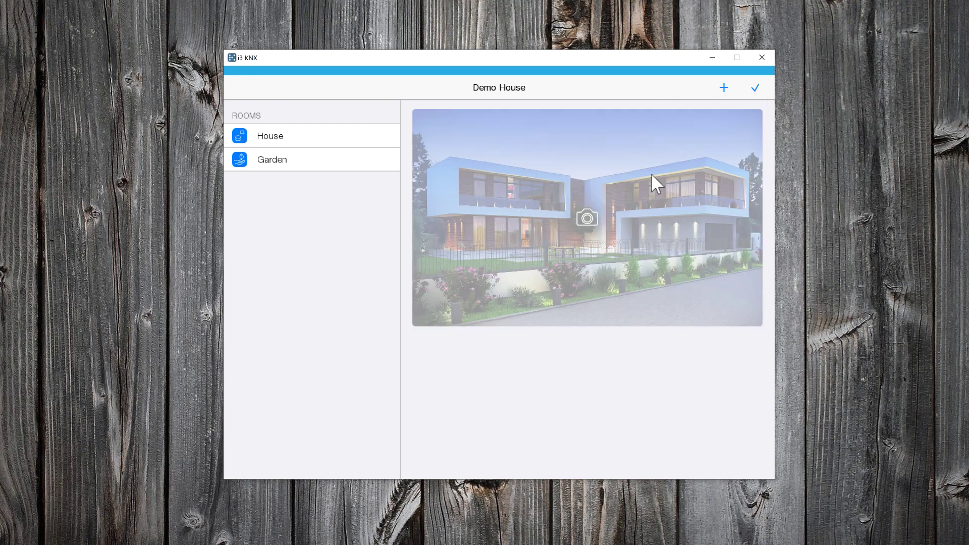
pyautogui.click(587, 215)
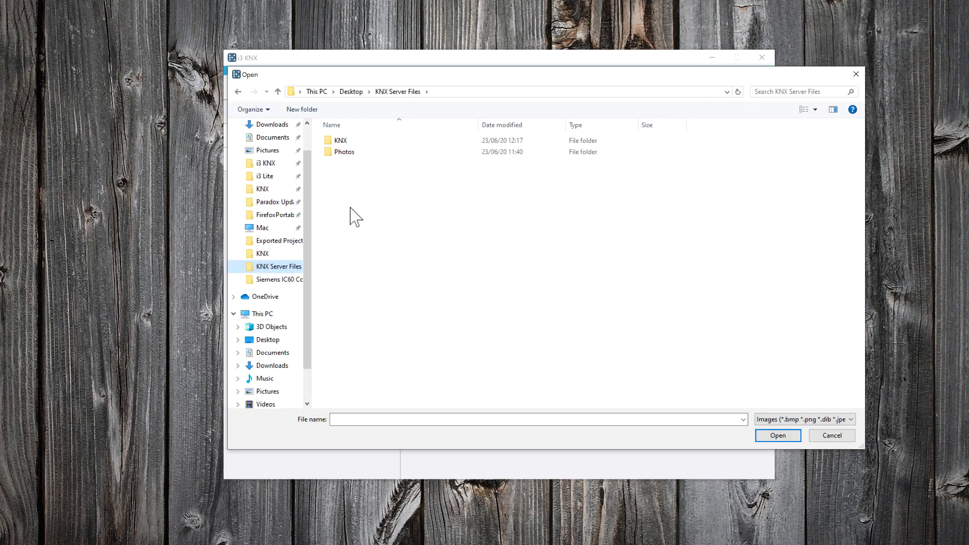
pyautogui.doubleClick(346, 153)
pyautogui.click(416, 151)
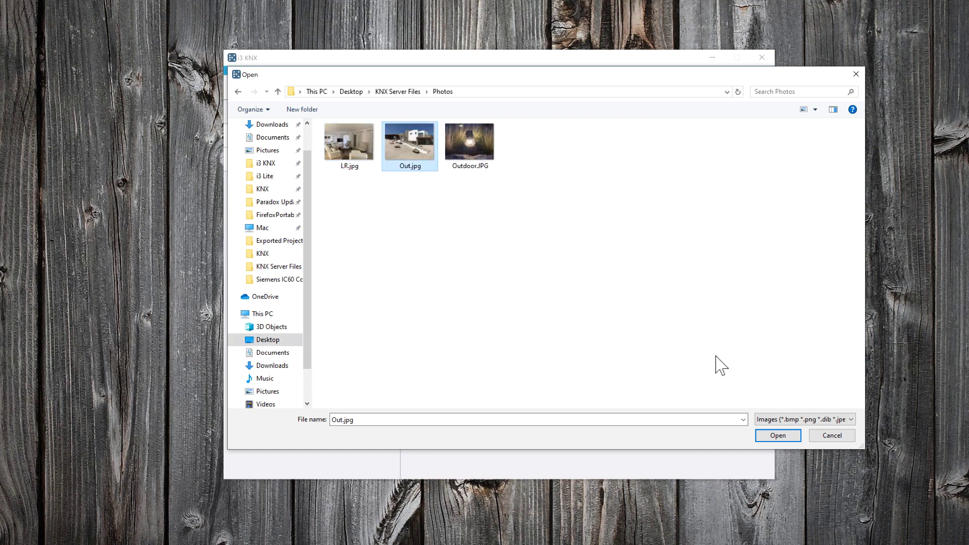
pyautogui.click(778, 436)
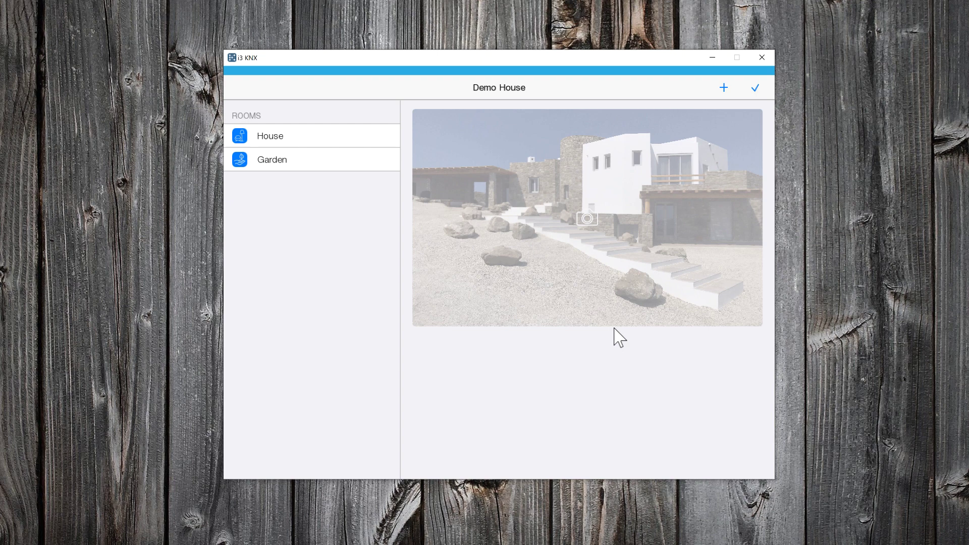
pyautogui.click(755, 88)
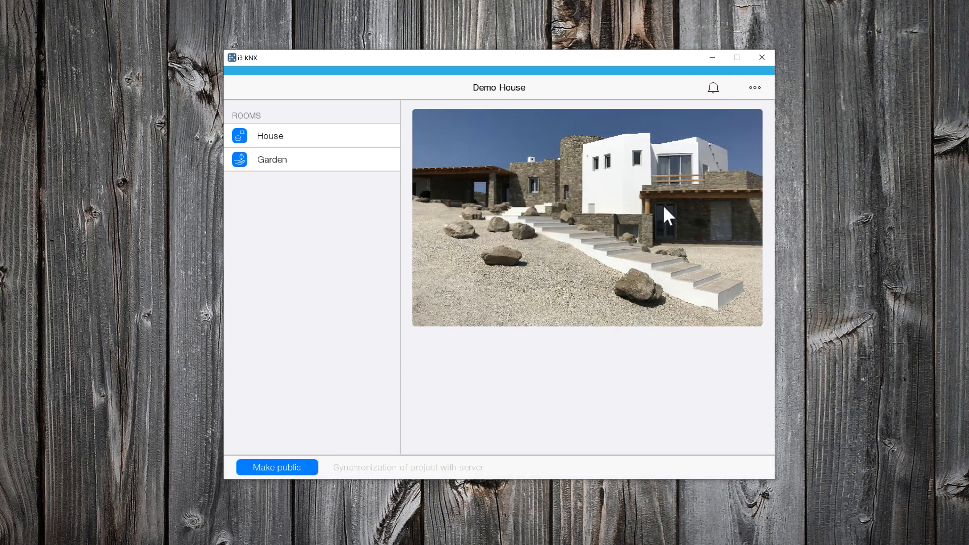
# - Add the Photos\LR.jpg living-room photo to the House room and move it to the top-left
pyautogui.click(277, 140)
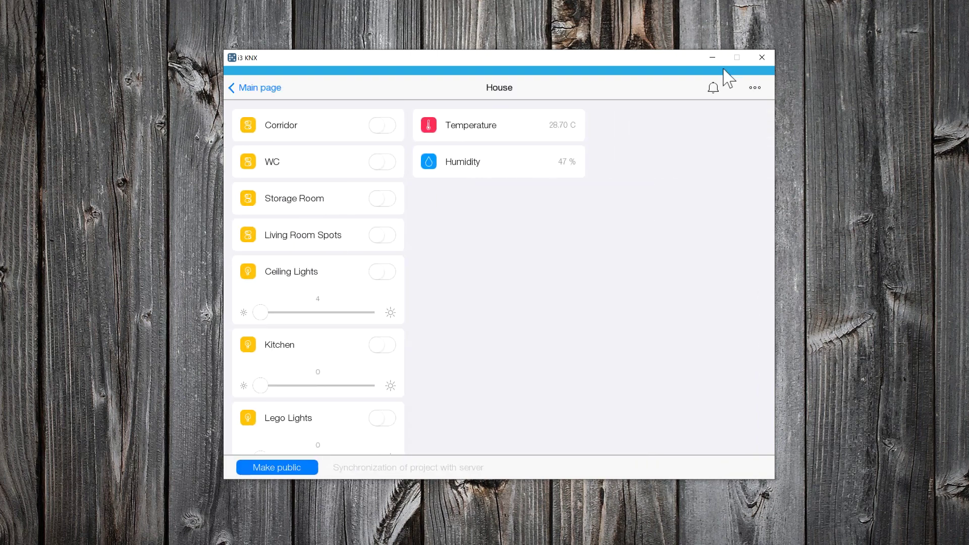
pyautogui.click(756, 88)
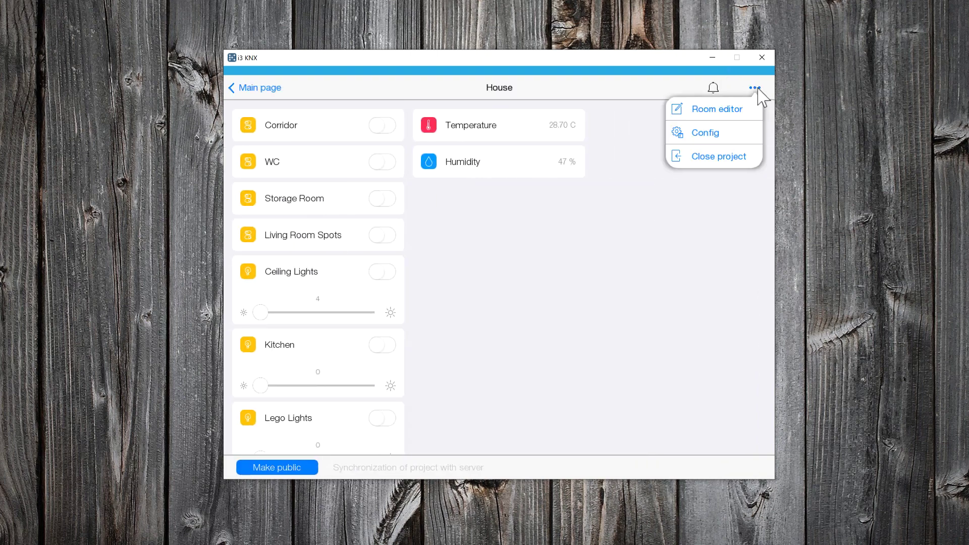
pyautogui.click(735, 110)
pyautogui.click(723, 91)
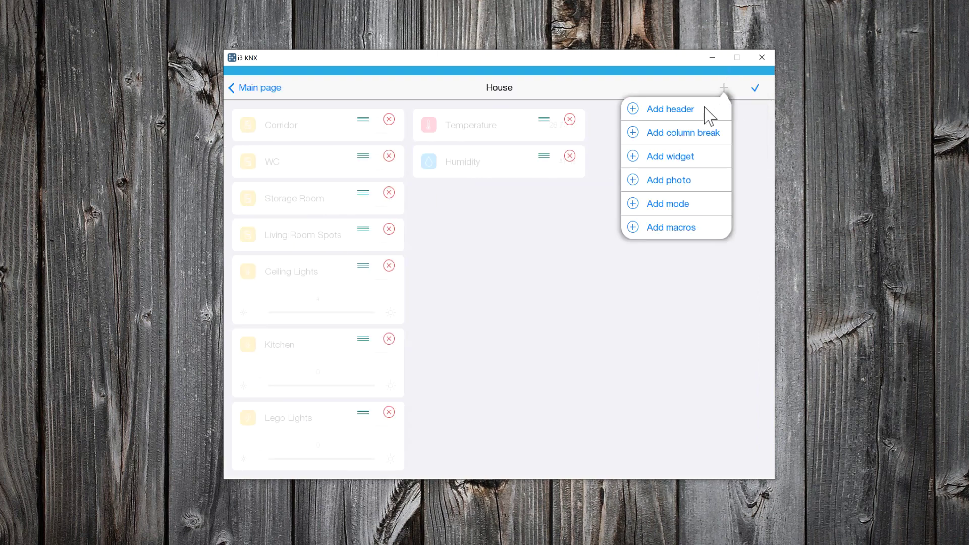
pyautogui.click(679, 193)
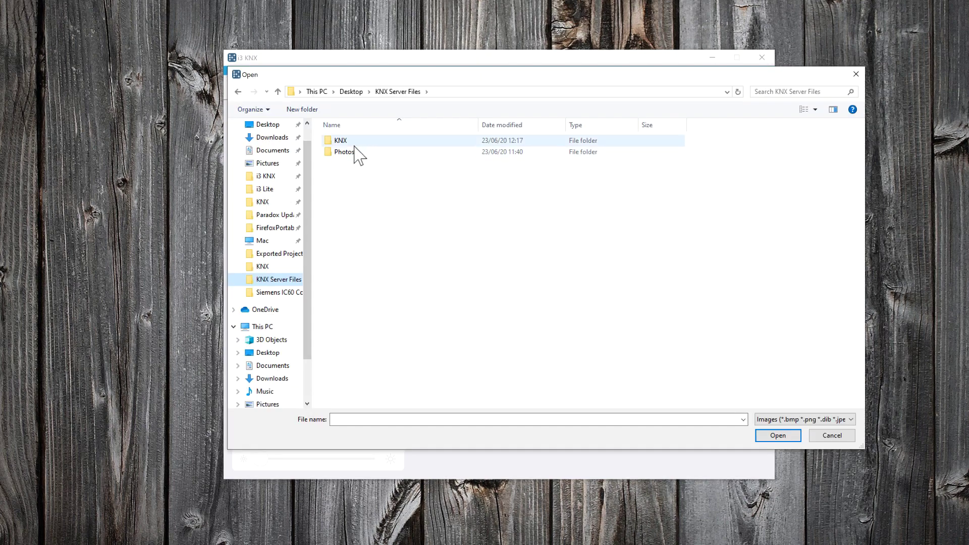
pyautogui.doubleClick(352, 154)
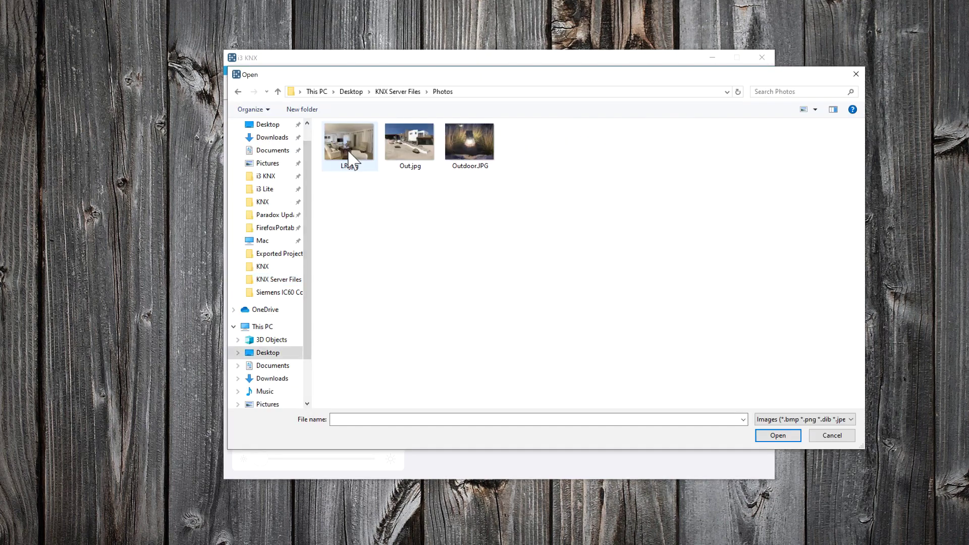
pyautogui.click(349, 147)
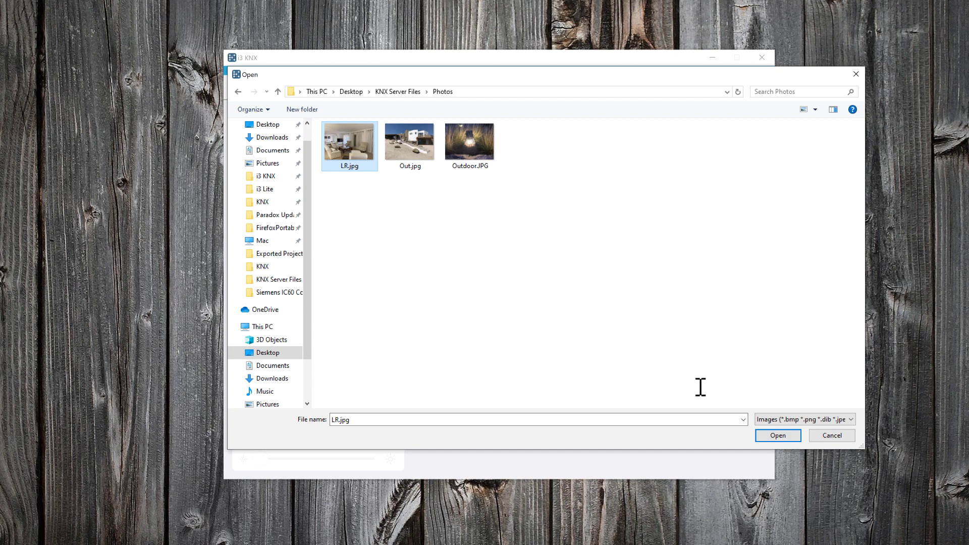
pyautogui.click(777, 435)
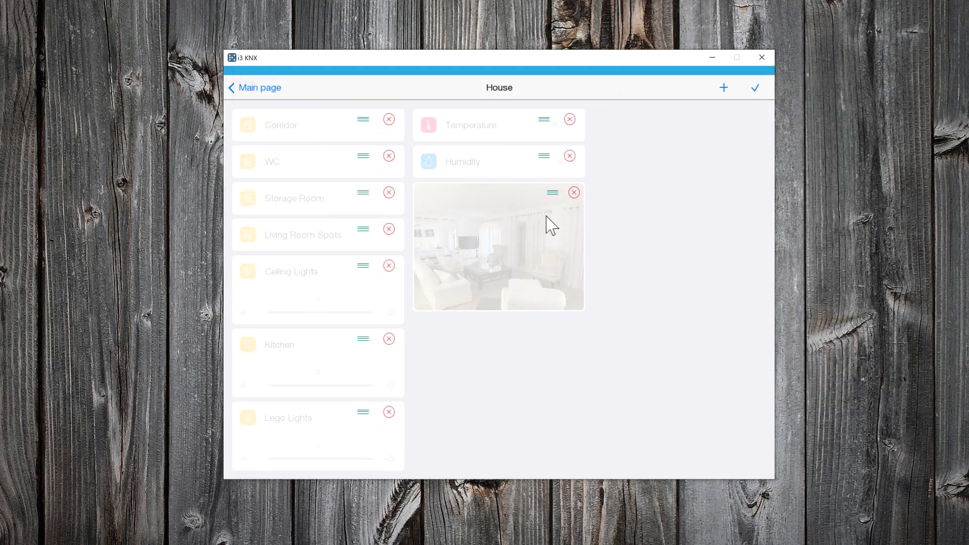
pyautogui.moveTo(553, 195); pyautogui.dragTo(342, 134)
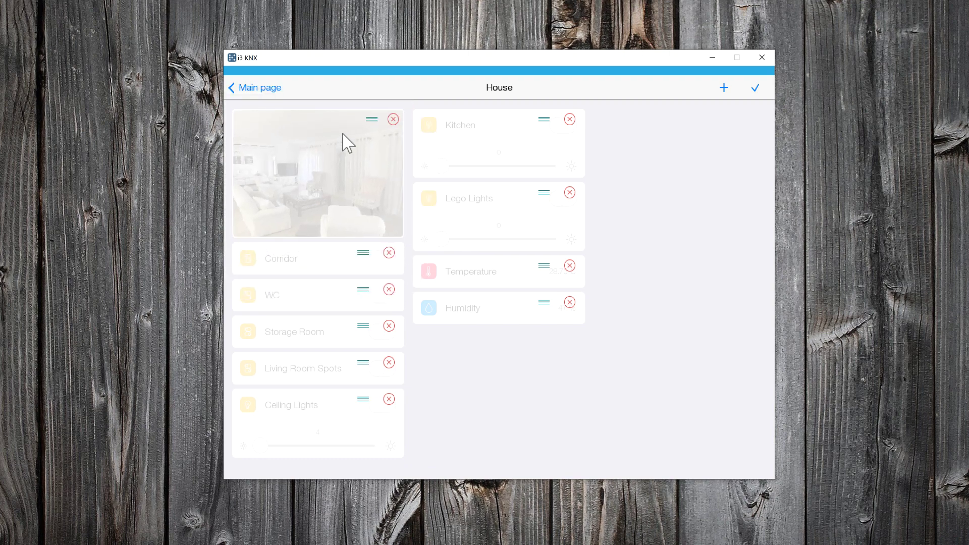
pyautogui.click(724, 89)
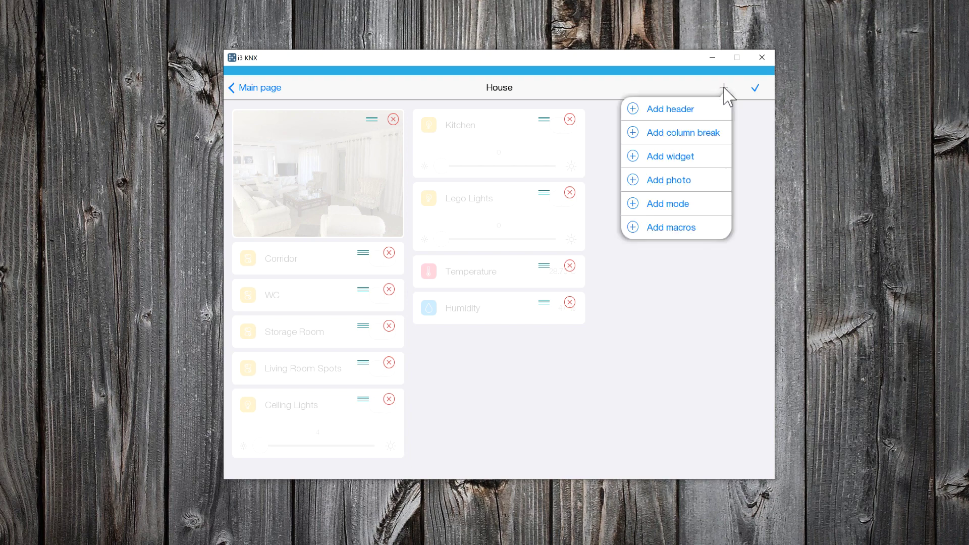
# - Add a Sensors header to the left column with Temperature and then Humidity beneath it
pyautogui.click(687, 112)
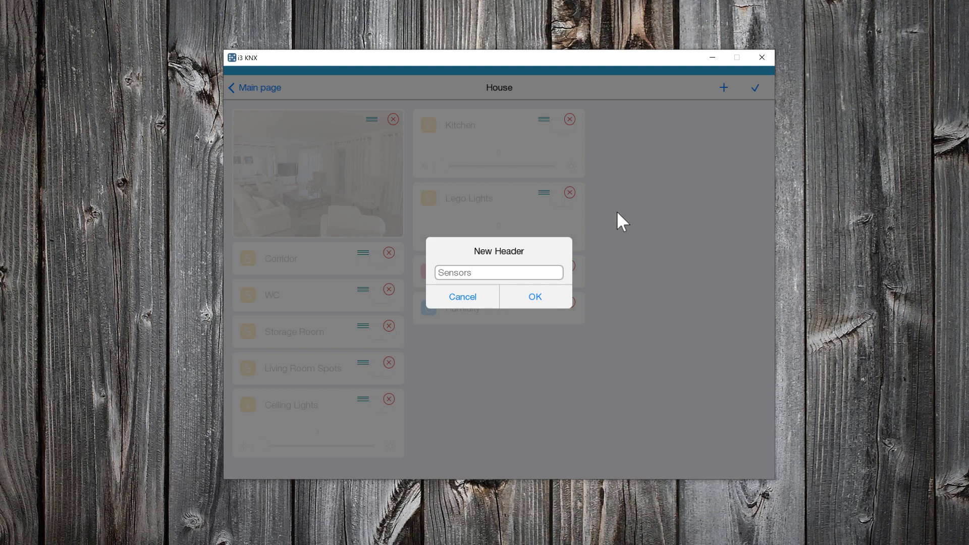
pyautogui.click(535, 297)
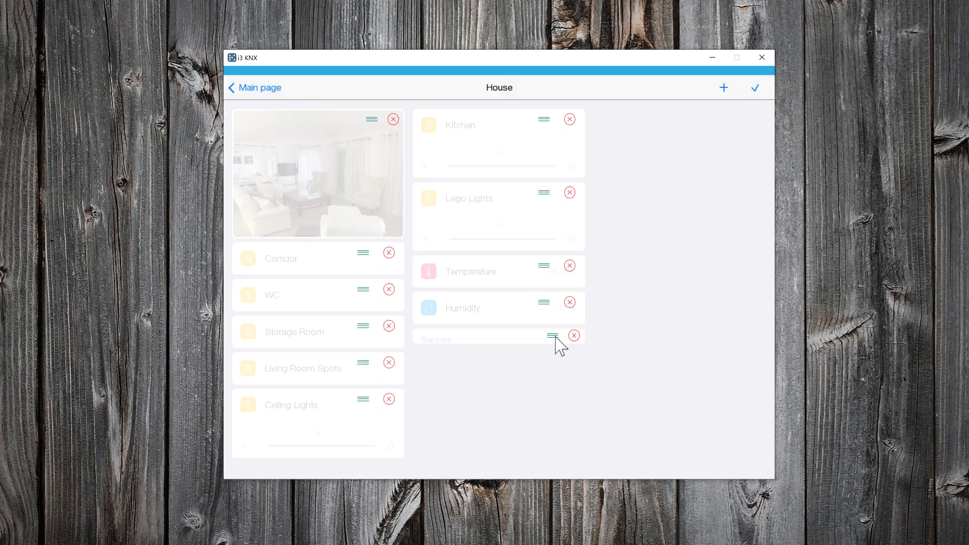
pyautogui.moveTo(555, 346); pyautogui.dragTo(352, 263)
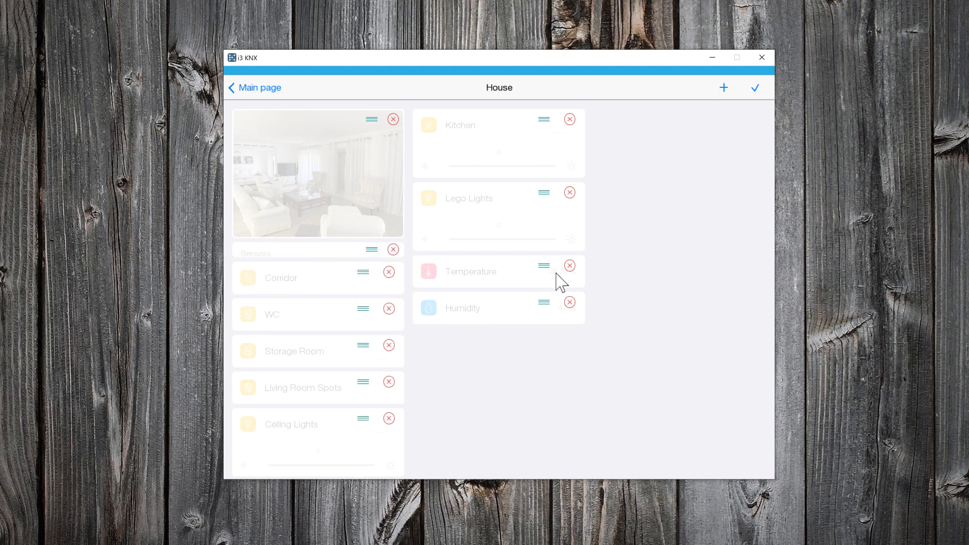
pyautogui.moveTo(546, 268); pyautogui.dragTo(316, 281)
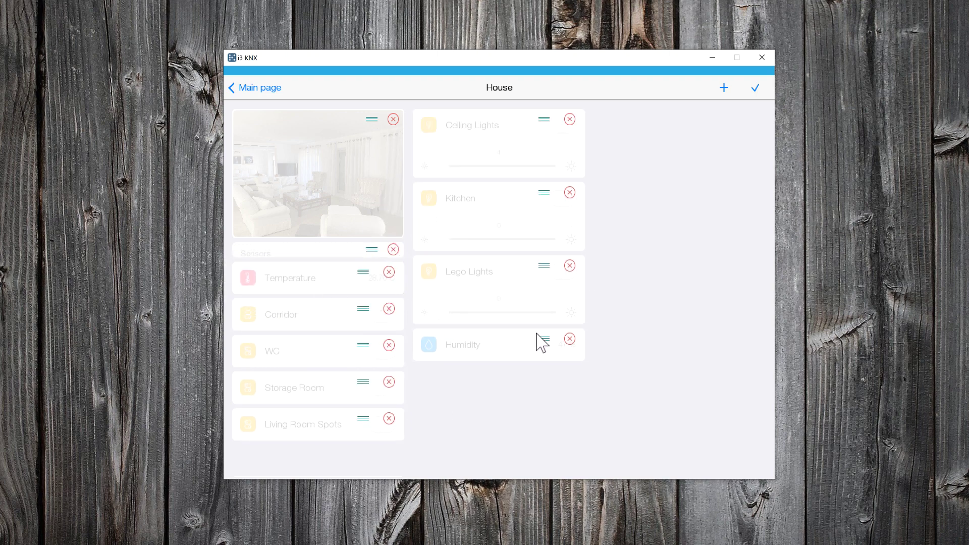
pyautogui.moveTo(542, 339); pyautogui.dragTo(340, 314)
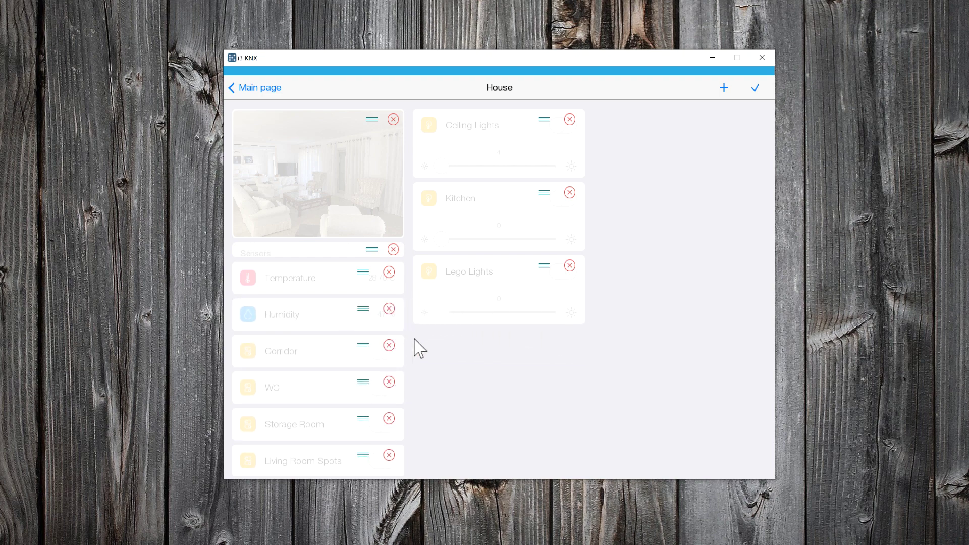
# - Add a 'Living Room - Kitchen' header over Living Room Spots and Ceiling Lights; move Kitchen and Lego Lights up
pyautogui.click(724, 88)
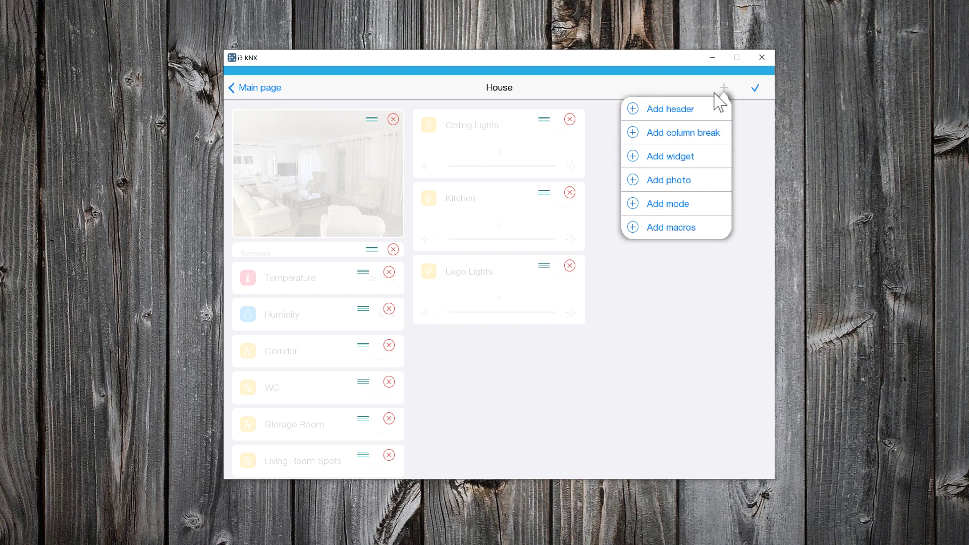
pyautogui.click(679, 113)
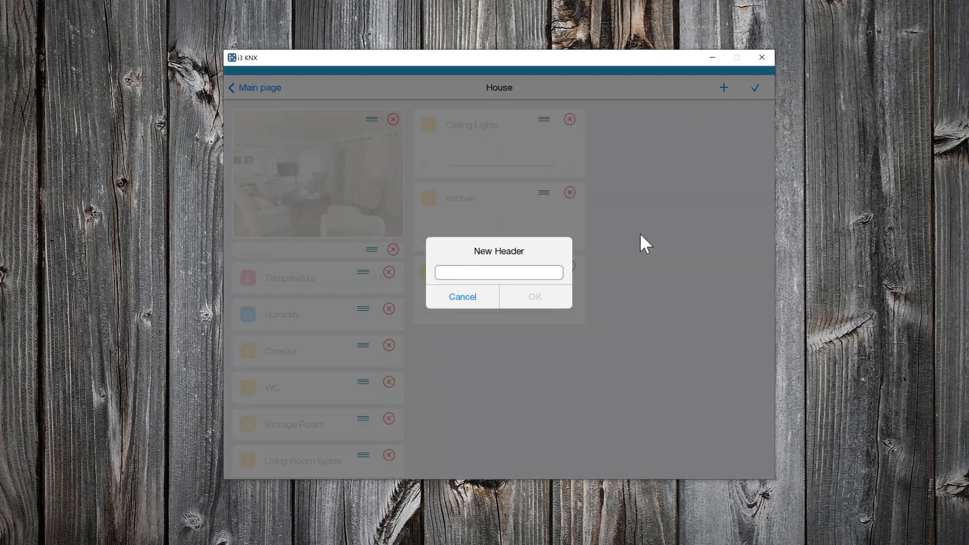
pyautogui.write('Living Room - Kitchen')
pyautogui.click(535, 297)
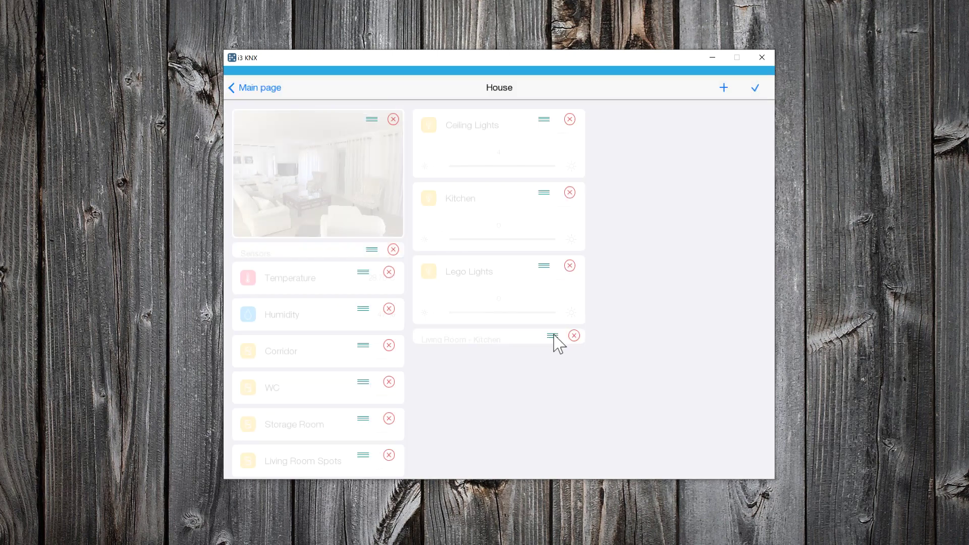
pyautogui.moveTo(558, 343); pyautogui.dragTo(347, 365)
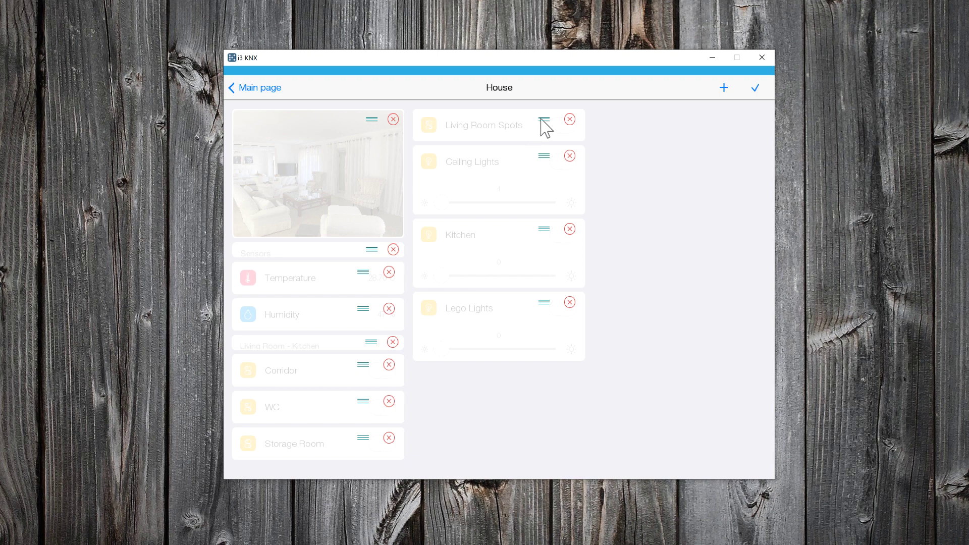
pyautogui.moveTo(542, 120); pyautogui.dragTo(329, 401)
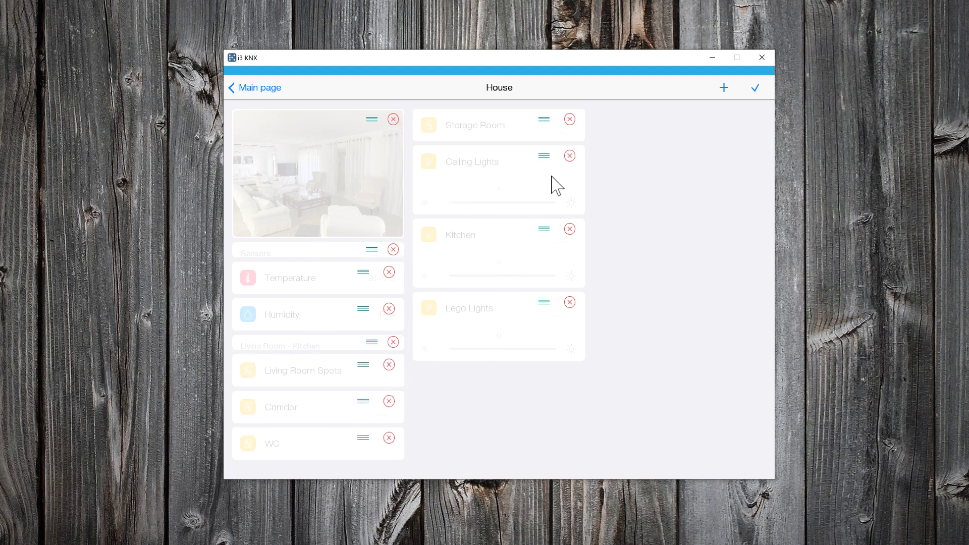
pyautogui.moveTo(544, 157); pyautogui.dragTo(362, 467)
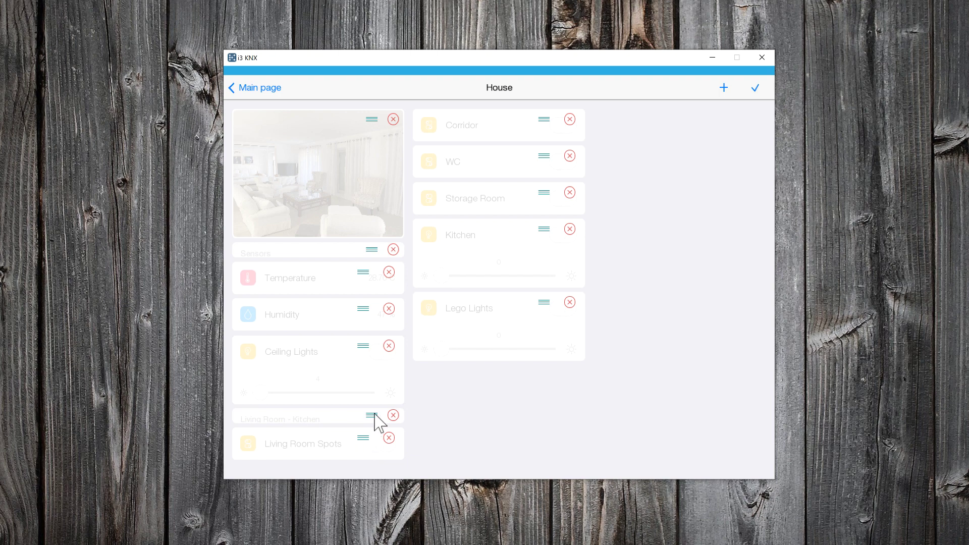
pyautogui.moveTo(376, 422); pyautogui.dragTo(381, 338)
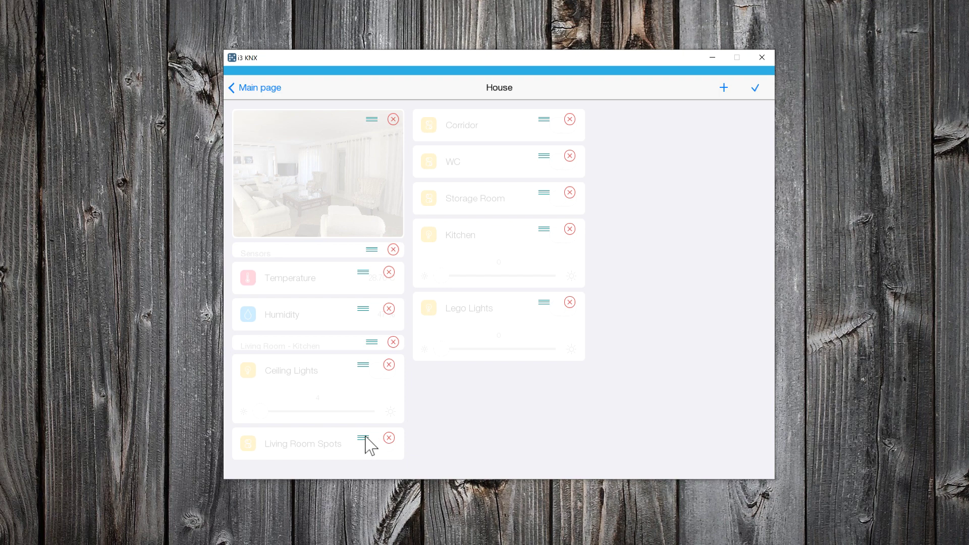
pyautogui.moveTo(365, 436); pyautogui.dragTo(373, 343)
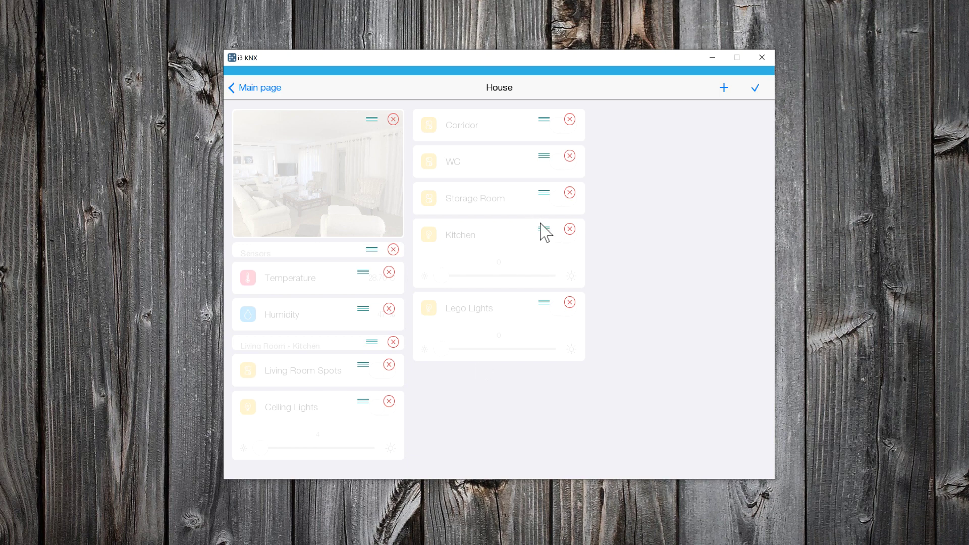
pyautogui.moveTo(545, 230); pyautogui.dragTo(561, 93)
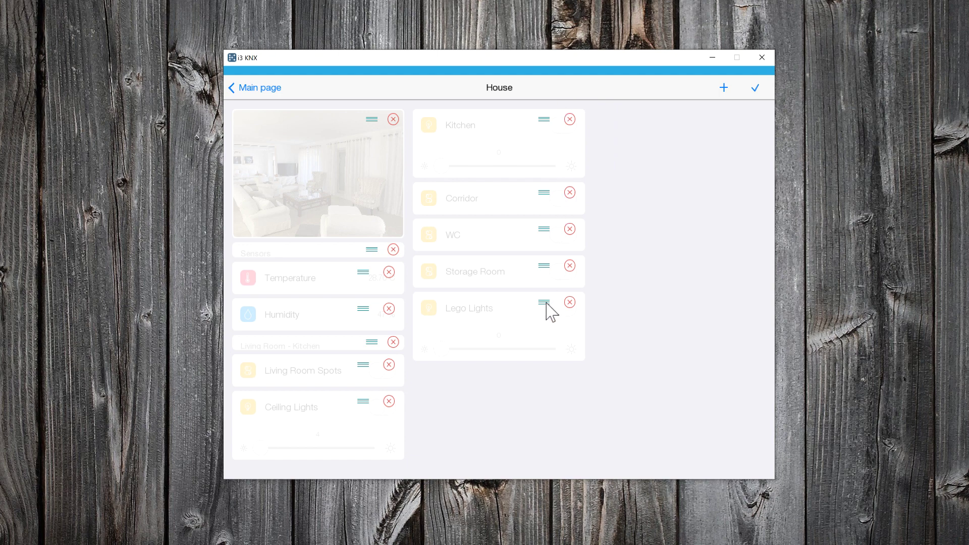
pyautogui.moveTo(547, 306); pyautogui.dragTo(561, 162)
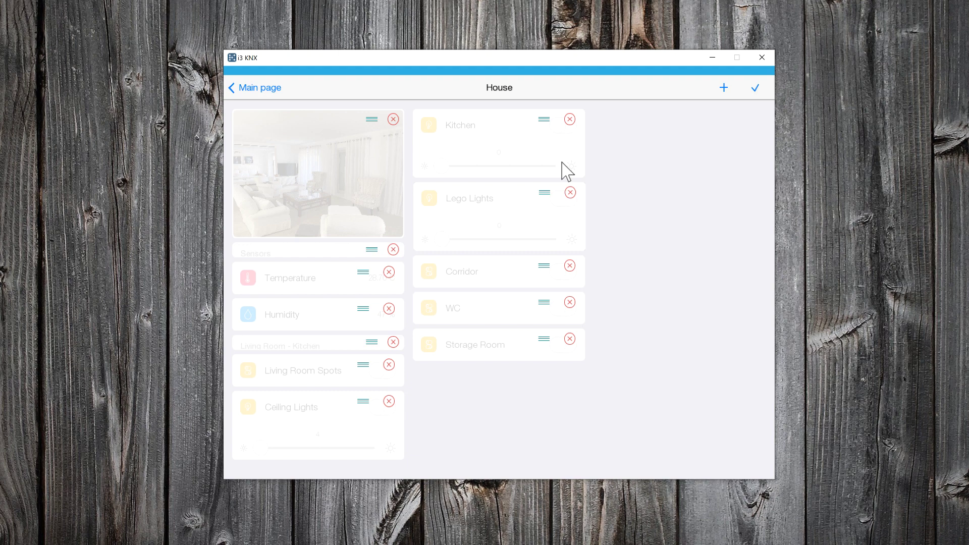
# - Add a 'Rest of the House' header above Corridor and place Storage Room between Corridor and WC
pyautogui.click(724, 90)
pyautogui.click(704, 112)
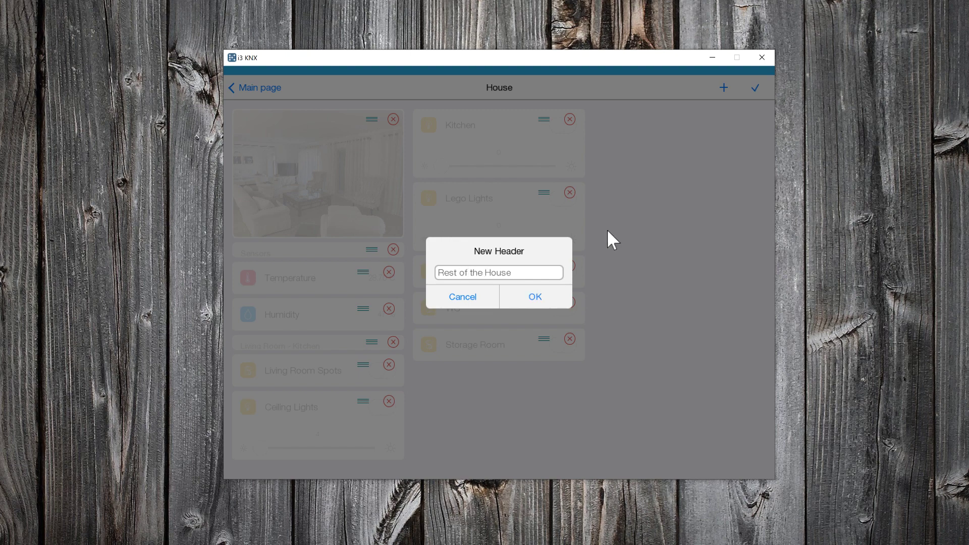
pyautogui.click(535, 298)
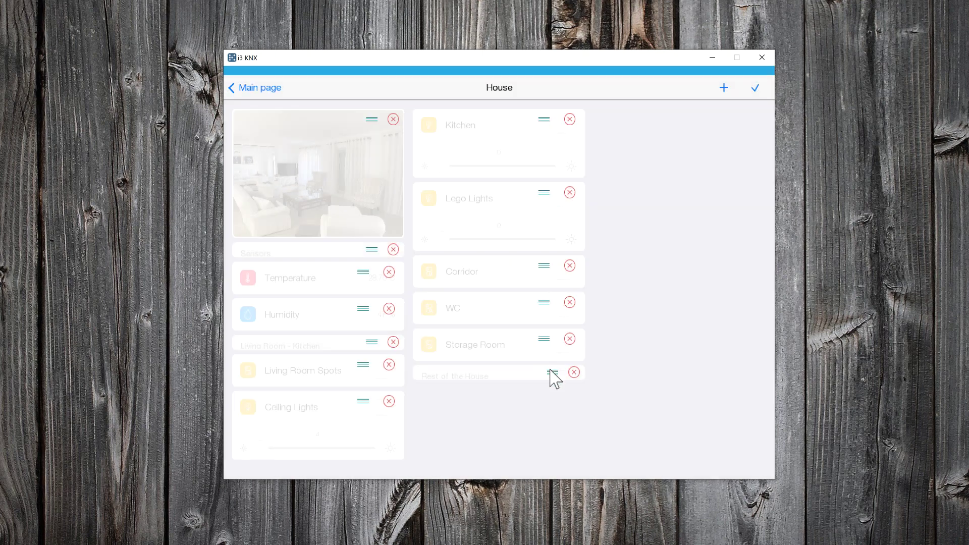
pyautogui.moveTo(551, 372); pyautogui.dragTo(566, 228)
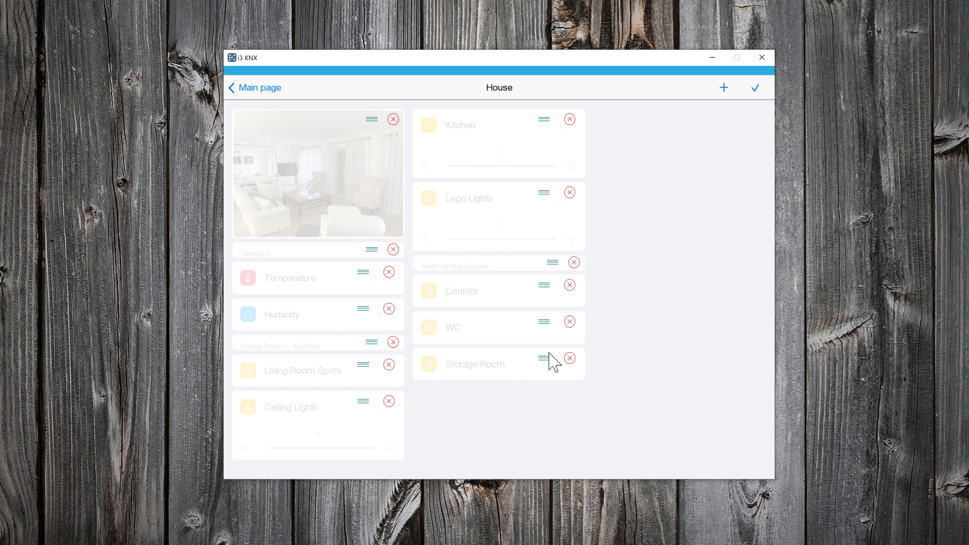
pyautogui.moveTo(546, 360); pyautogui.dragTo(551, 293)
# - Finish editing House and open the Garden room in the Room editor
pyautogui.click(756, 88)
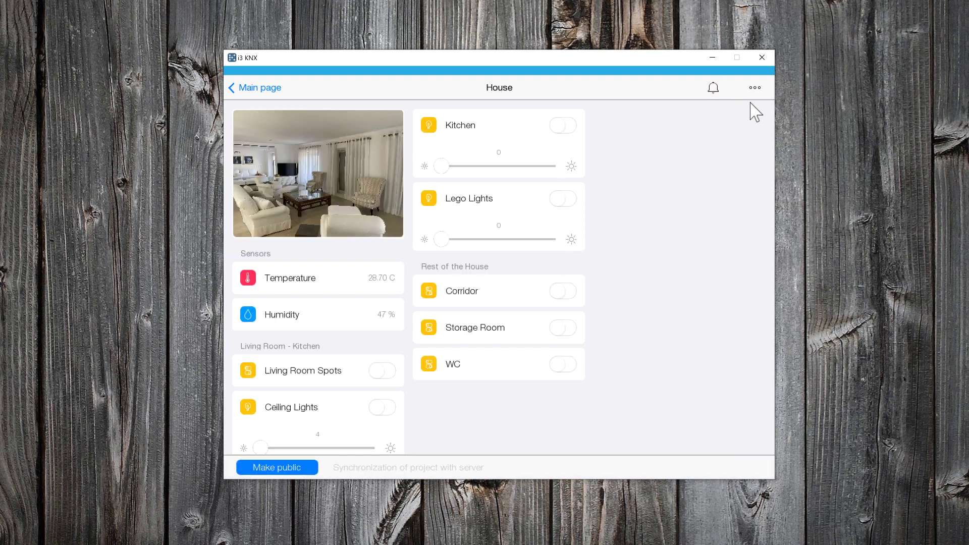
pyautogui.click(268, 91)
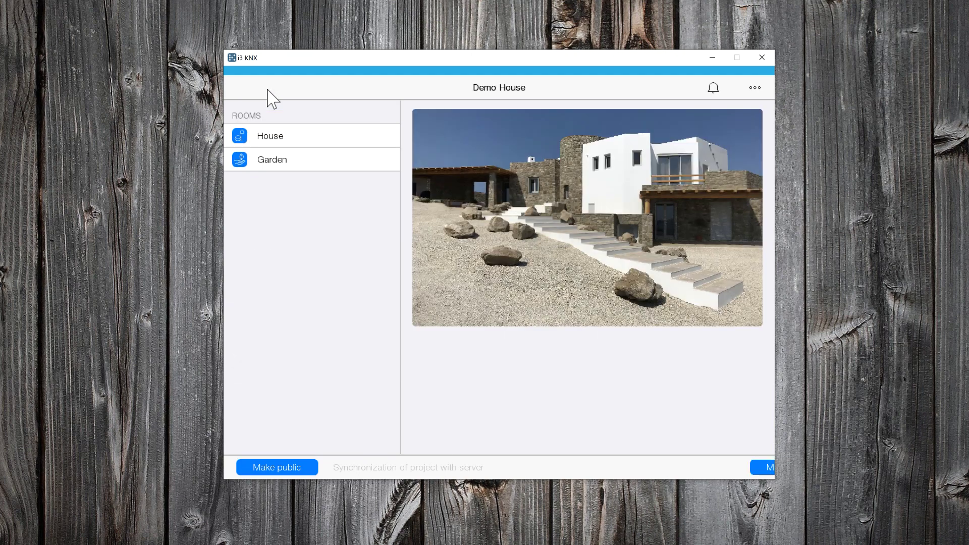
pyautogui.click(273, 161)
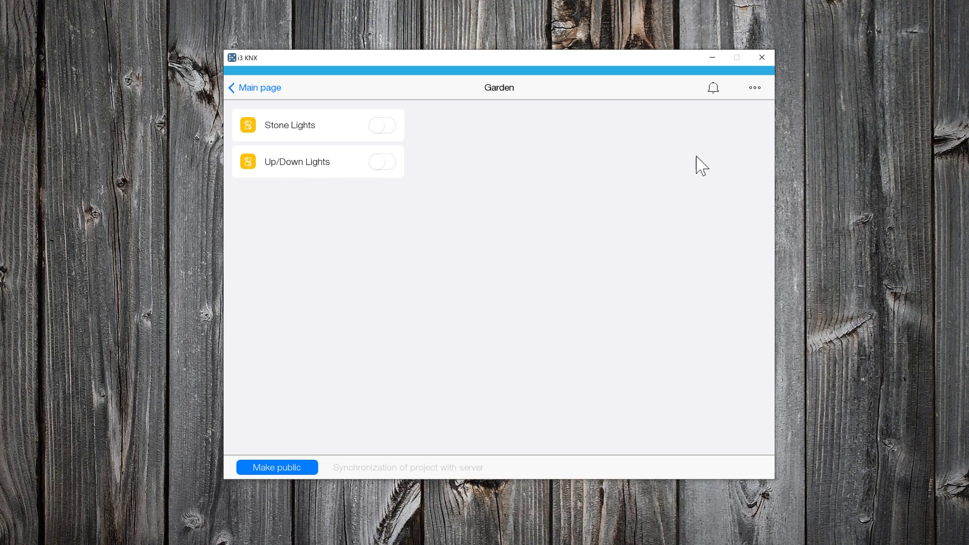
pyautogui.click(755, 89)
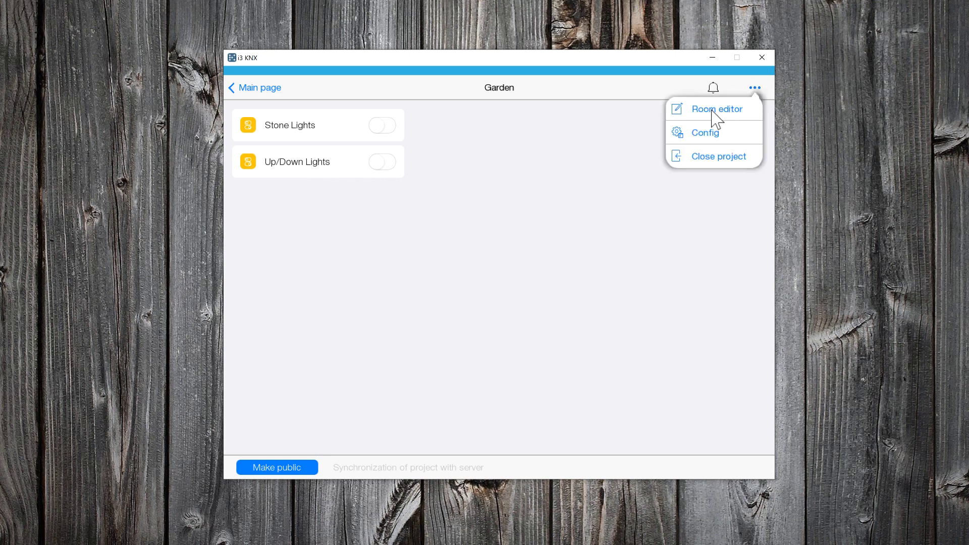
pyautogui.click(713, 111)
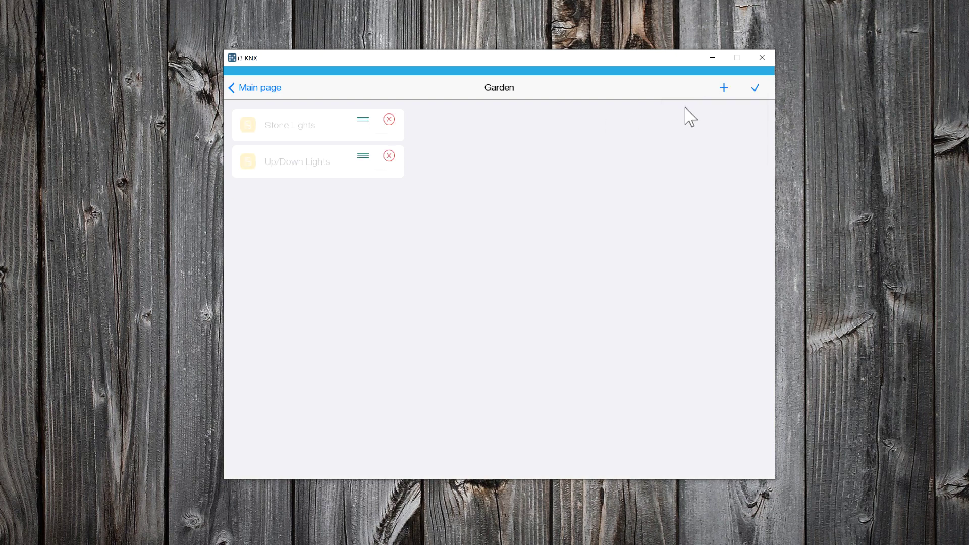
# - Add the Outdoor.JPG lamp photo at the top of the Garden room, then return to the main page
pyautogui.click(725, 88)
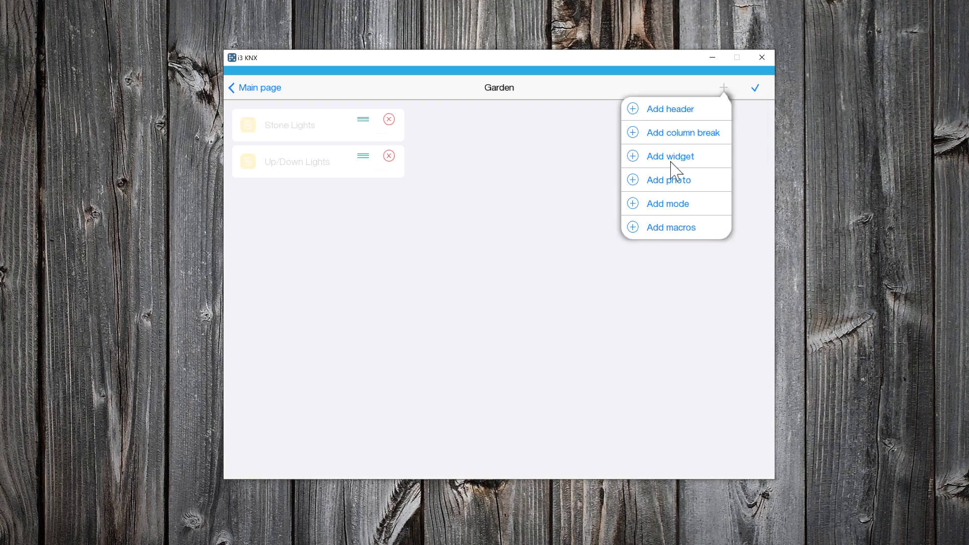
pyautogui.click(673, 186)
pyautogui.doubleClick(345, 154)
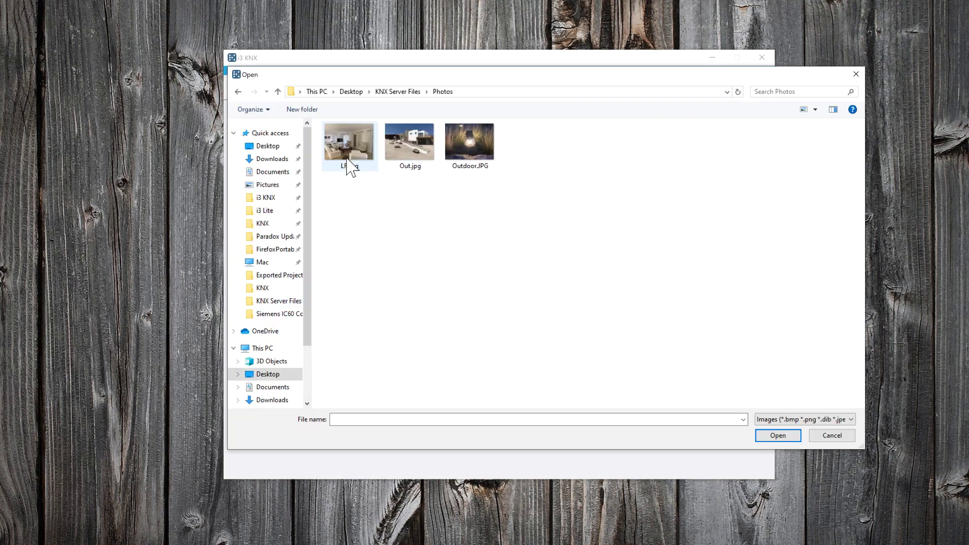
pyautogui.doubleClick(480, 158)
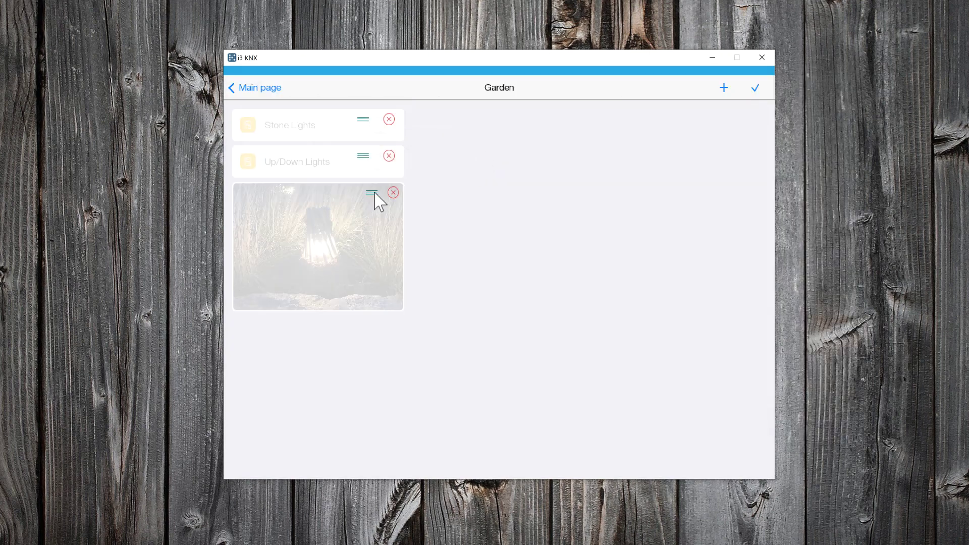
pyautogui.moveTo(372, 194); pyautogui.dragTo(384, 99)
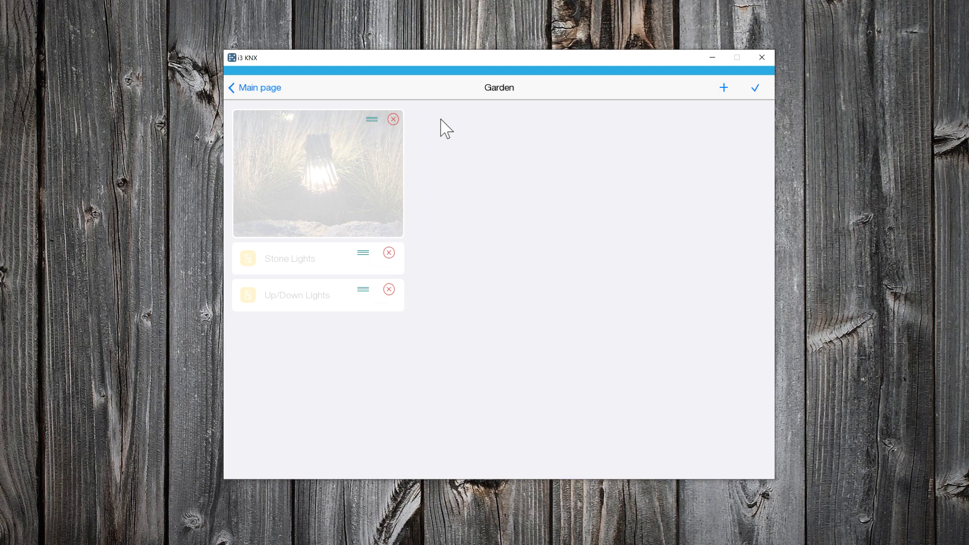
pyautogui.click(758, 89)
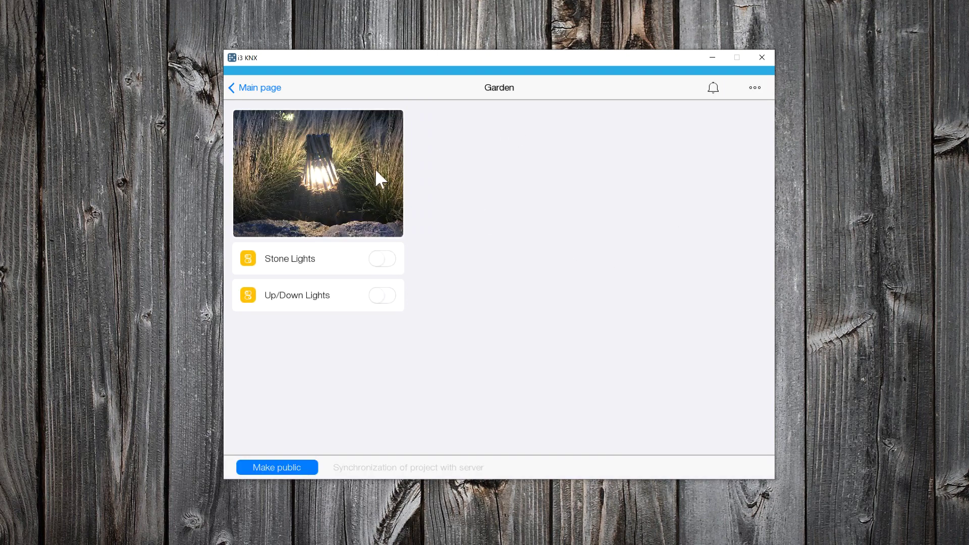
pyautogui.click(263, 89)
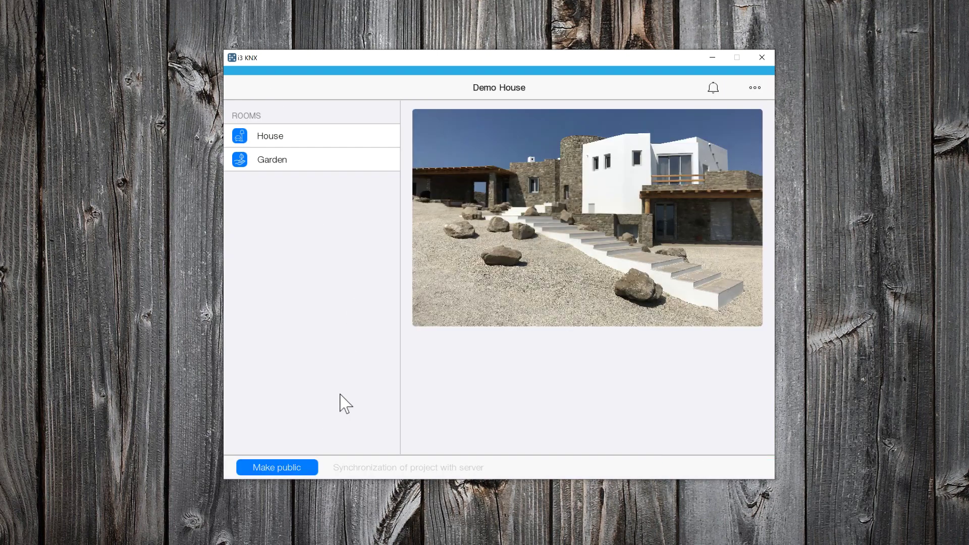
# - Make Demo House public, then check the House and Garden rooms, returning to the main page
pyautogui.click(296, 466)
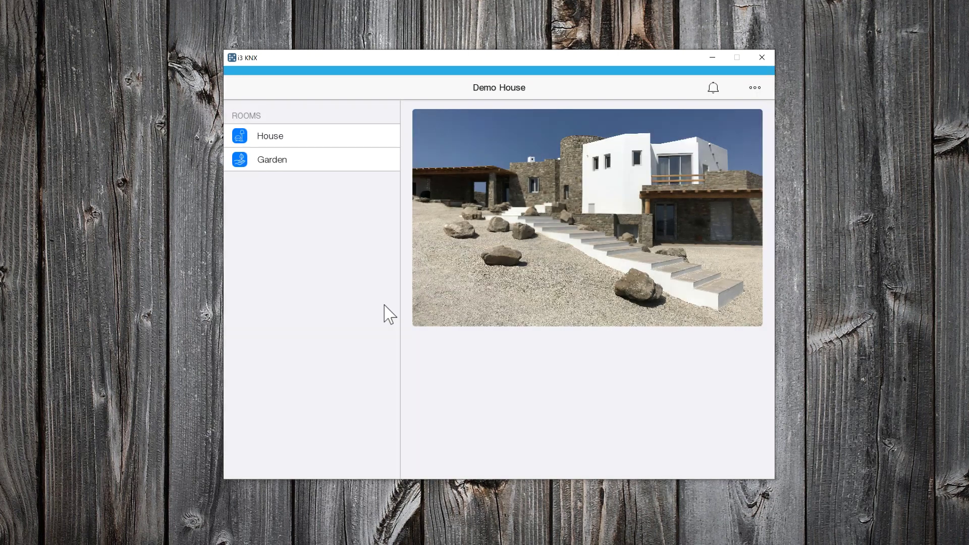
pyautogui.click(308, 135)
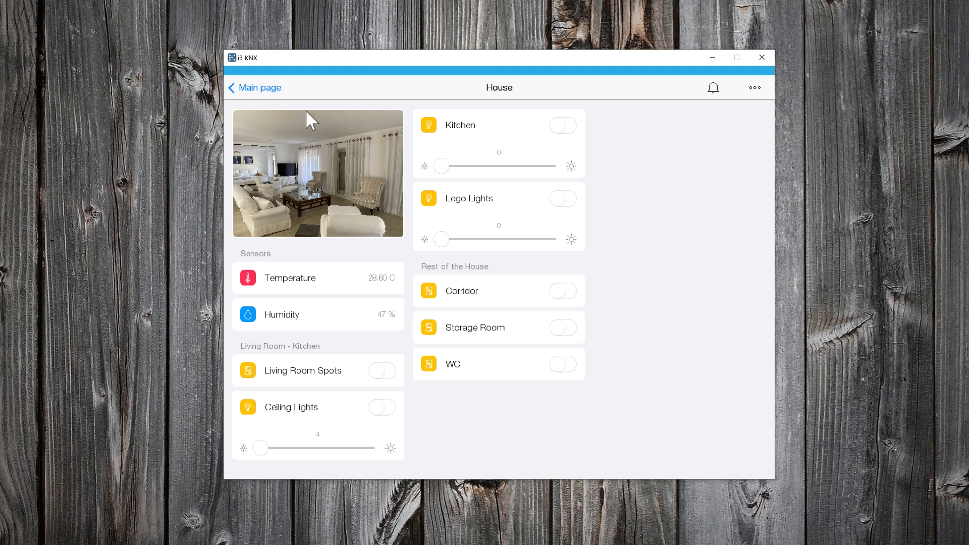
pyautogui.click(280, 89)
pyautogui.click(283, 157)
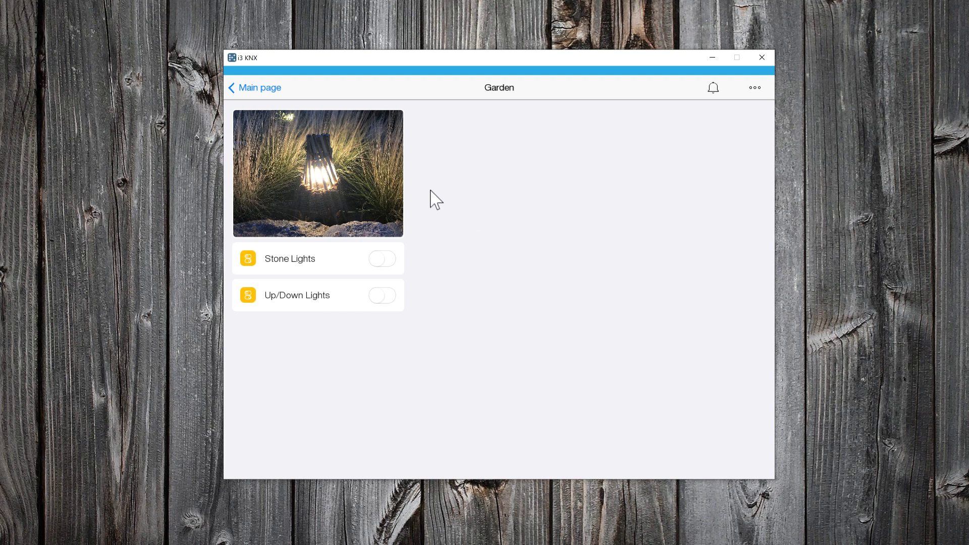
pyautogui.click(278, 90)
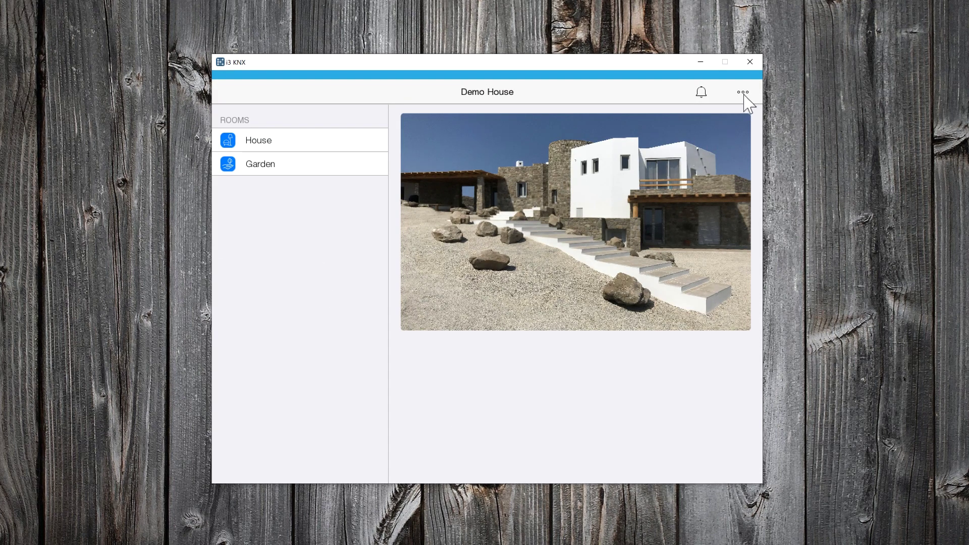
pyautogui.click(744, 97)
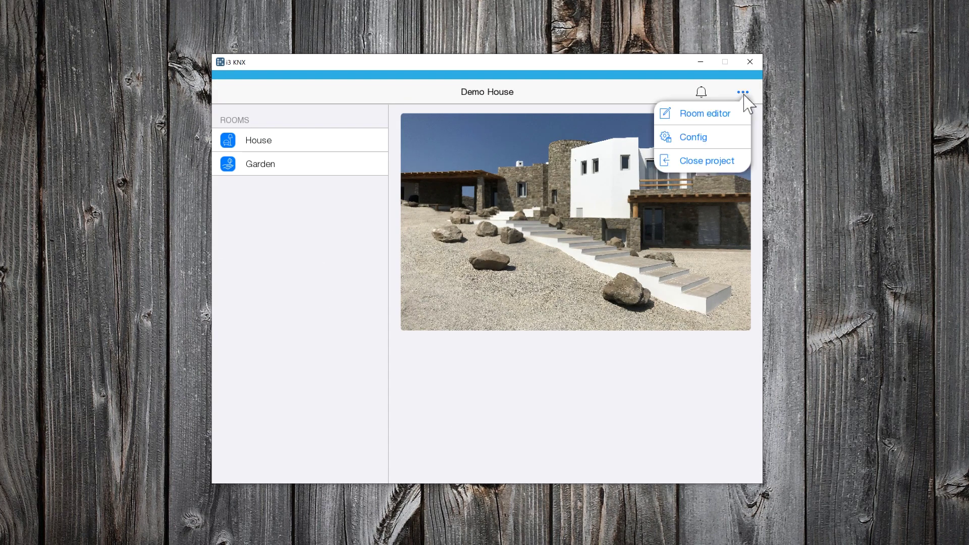
pyautogui.click(699, 138)
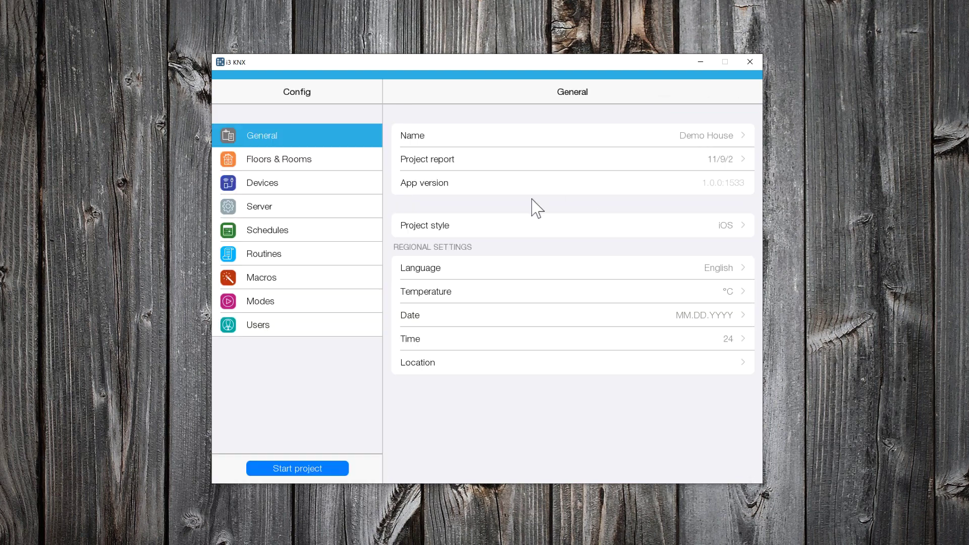
pyautogui.click(323, 212)
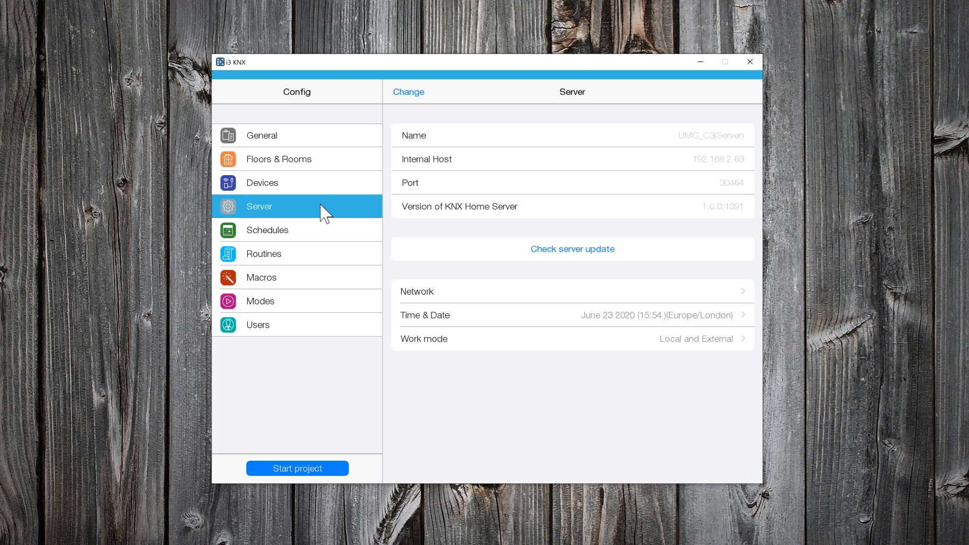
pyautogui.click(555, 248)
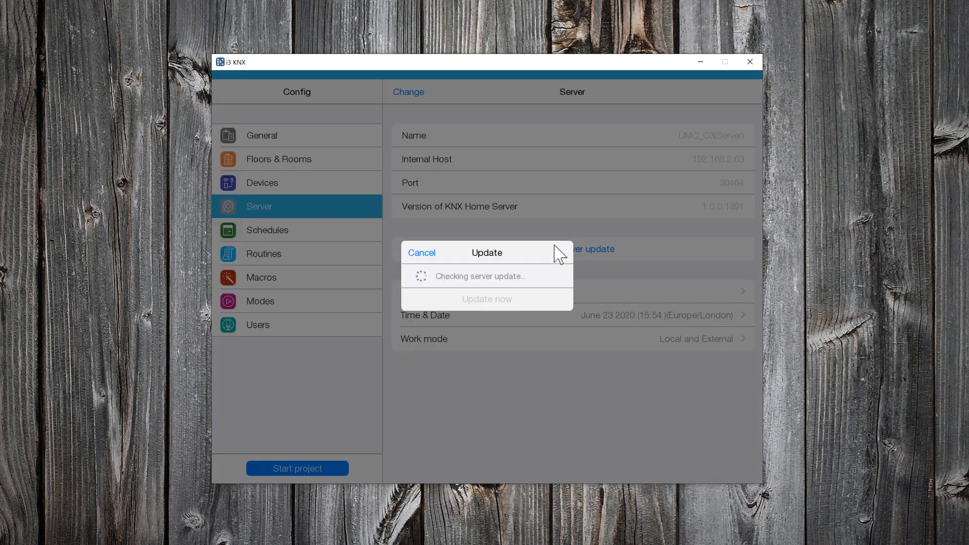
pyautogui.click(433, 252)
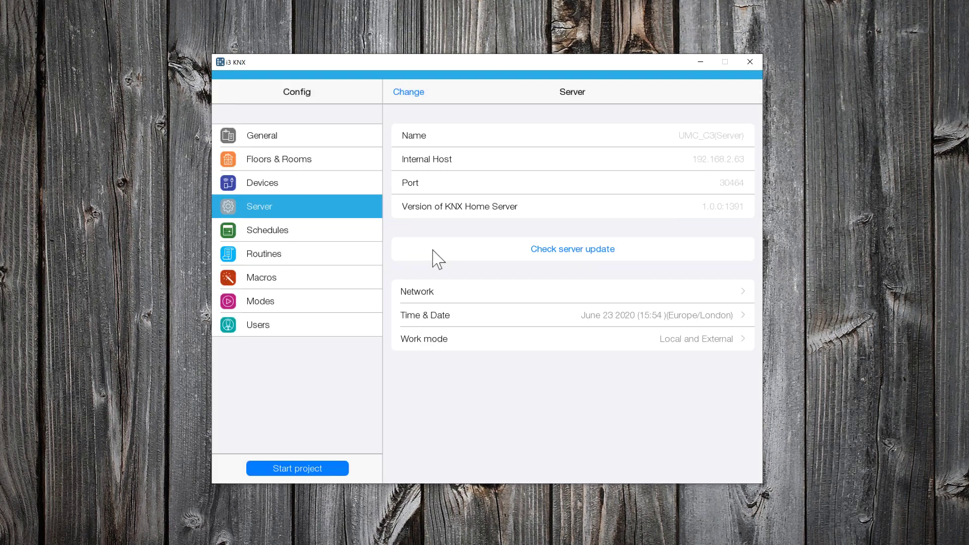
pyautogui.click(635, 294)
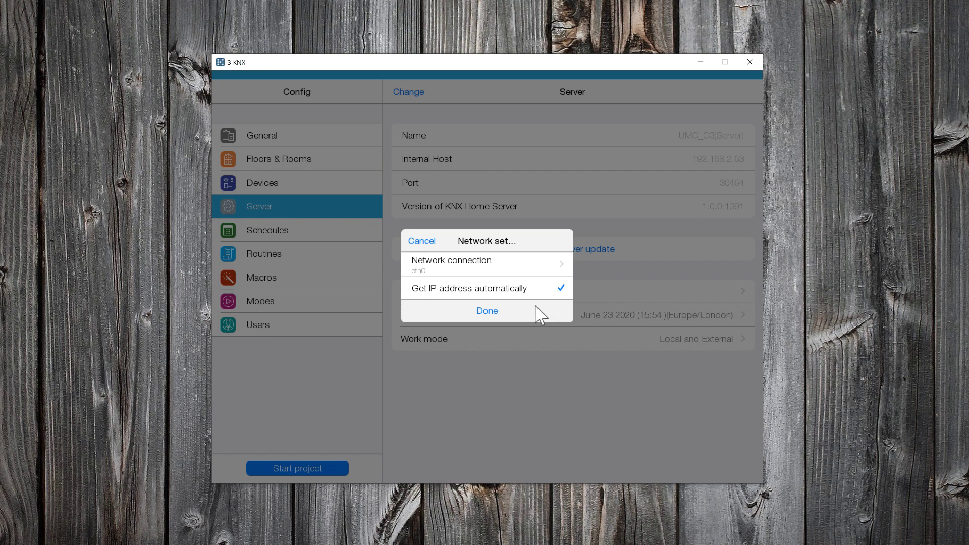
pyautogui.click(509, 310)
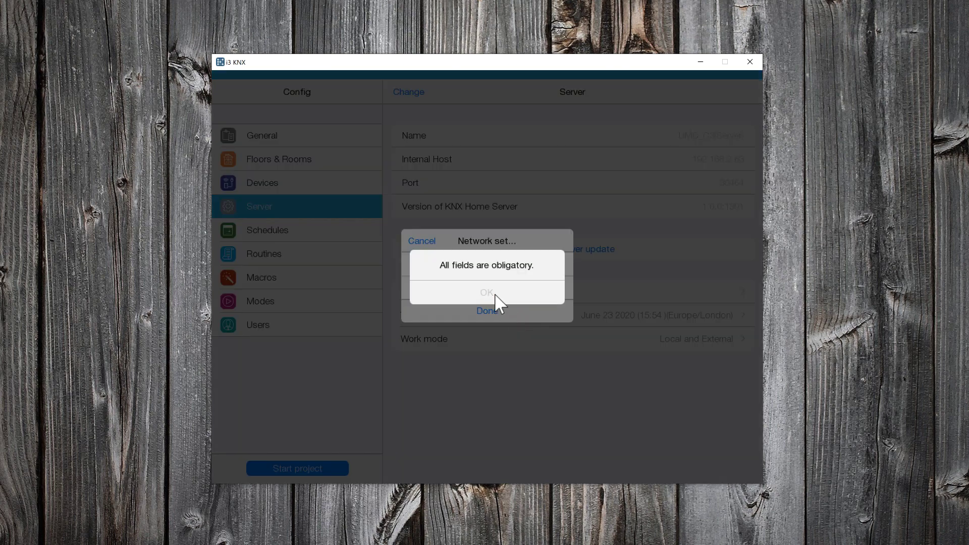
pyautogui.click(493, 296)
pyautogui.click(488, 291)
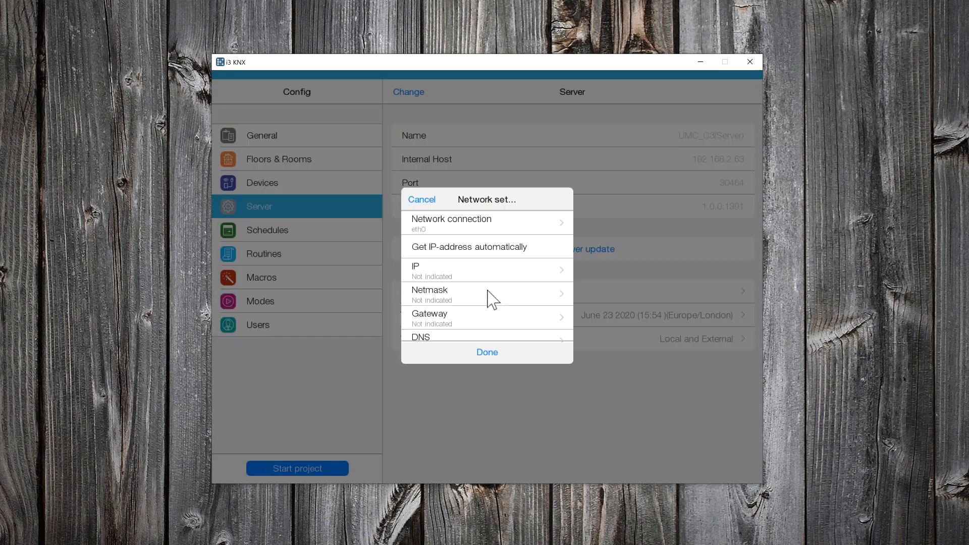
pyautogui.scroll(-3, 490, 298)
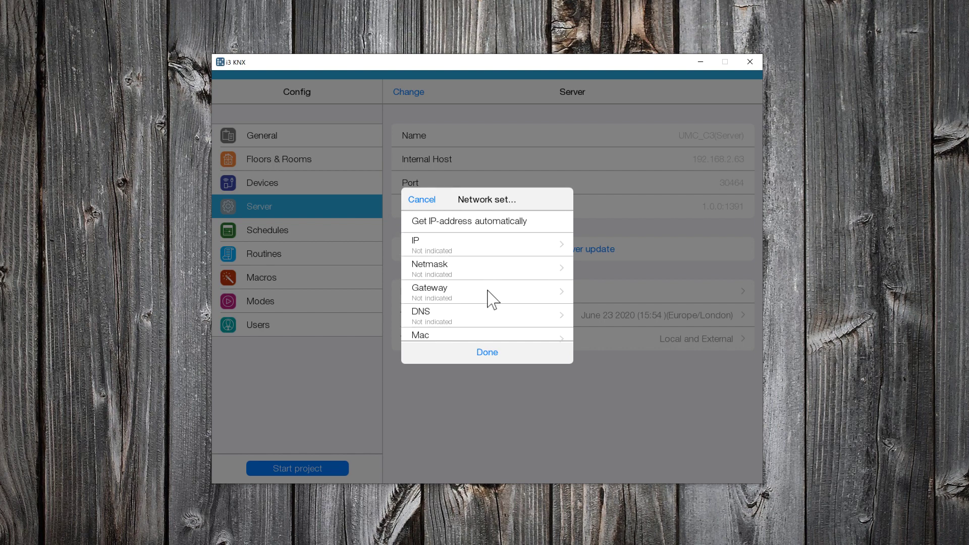
pyautogui.scroll(3, 492, 298)
pyautogui.click(430, 202)
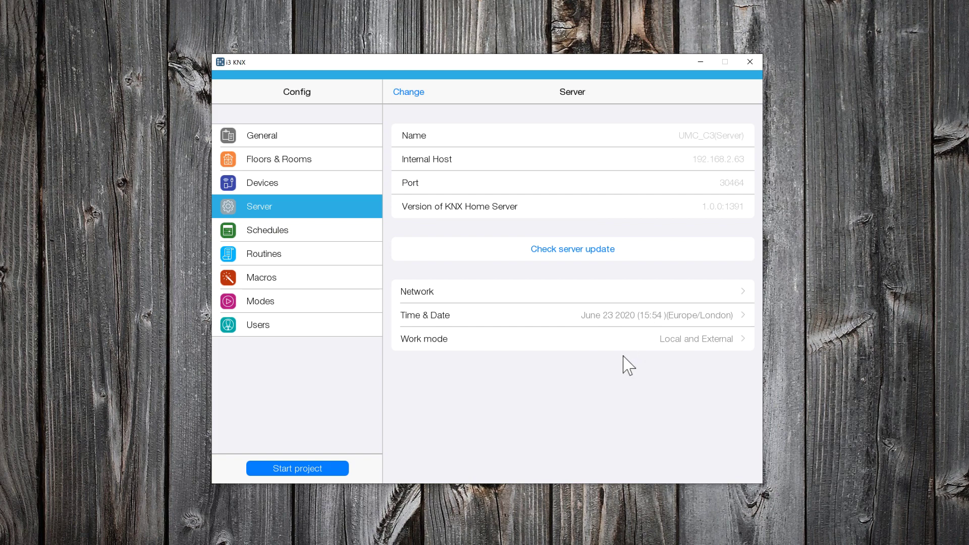
# - Set the server time zone to (GMT+03:00) Europe/Athens
pyautogui.click(632, 316)
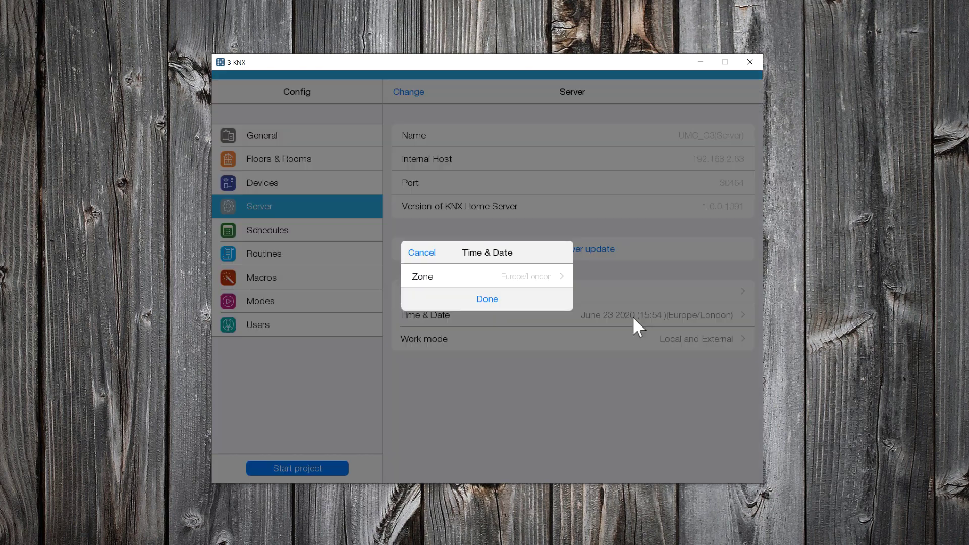
pyautogui.click(495, 275)
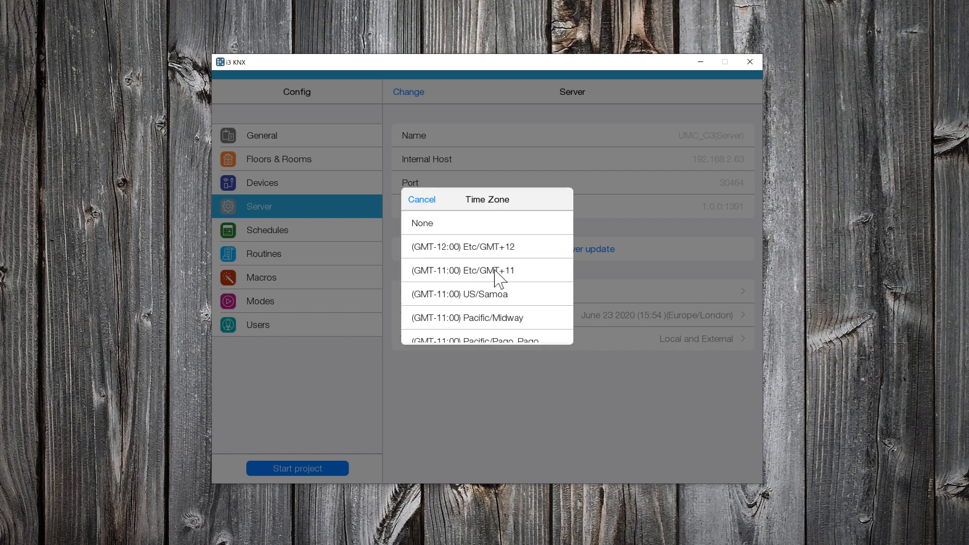
pyautogui.scroll(-5, 503, 278)
pyautogui.scroll(-15, 503, 279)
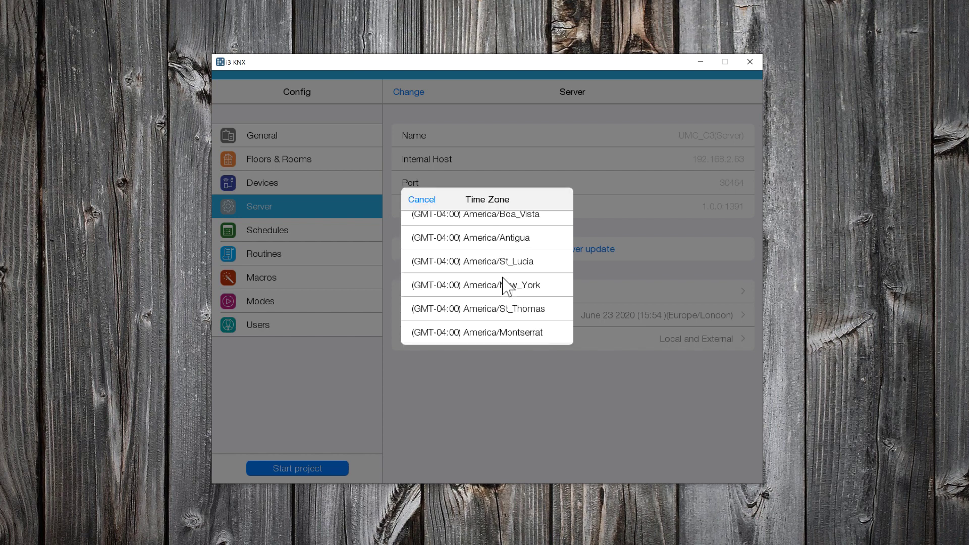
pyautogui.scroll(-20, 504, 287)
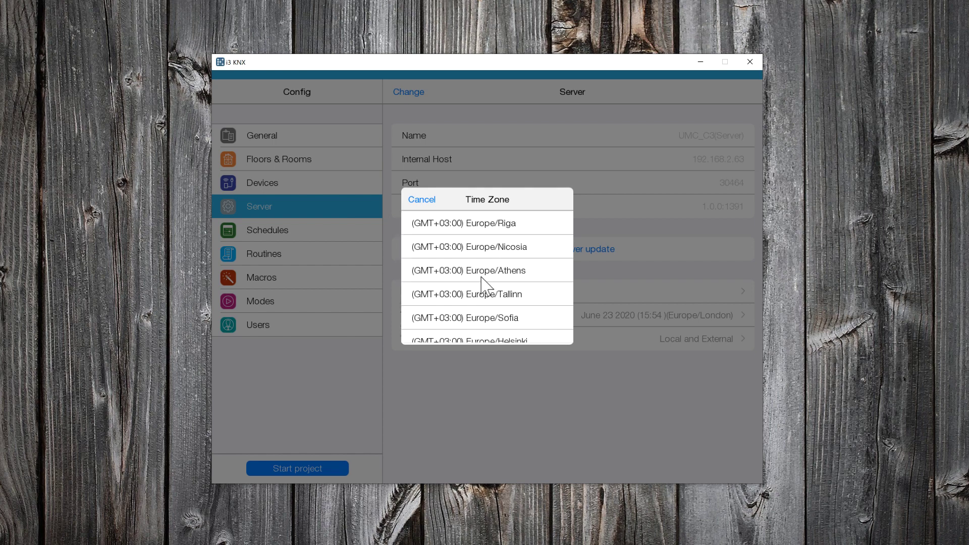
pyautogui.click(481, 276)
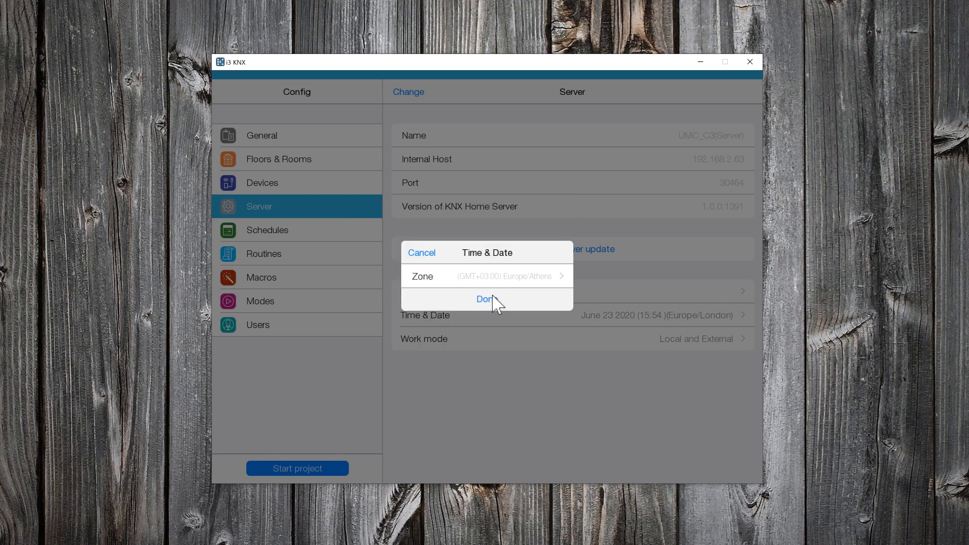
pyautogui.click(493, 299)
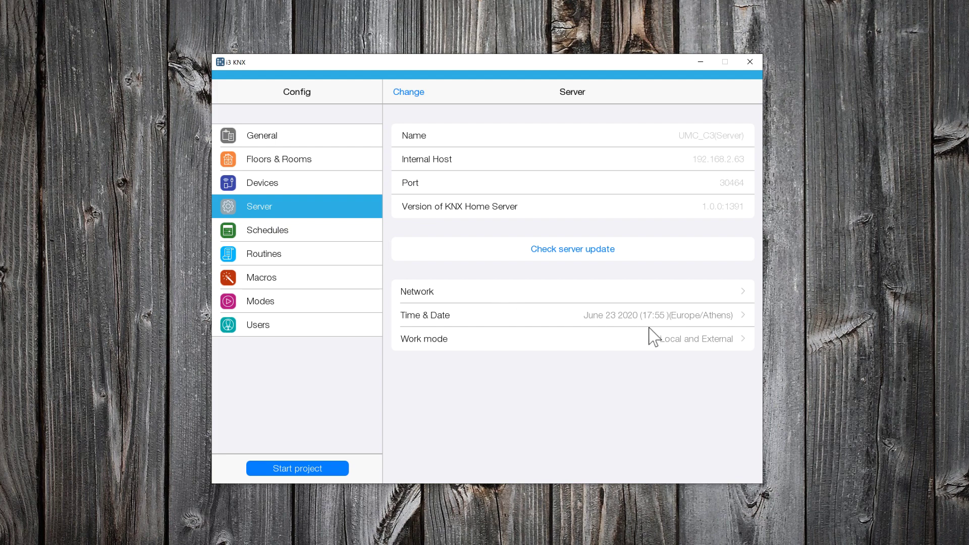
# - Choose the server work mode and enter 'Poseidwn Tech' as the Local WiFi network name
pyautogui.click(673, 339)
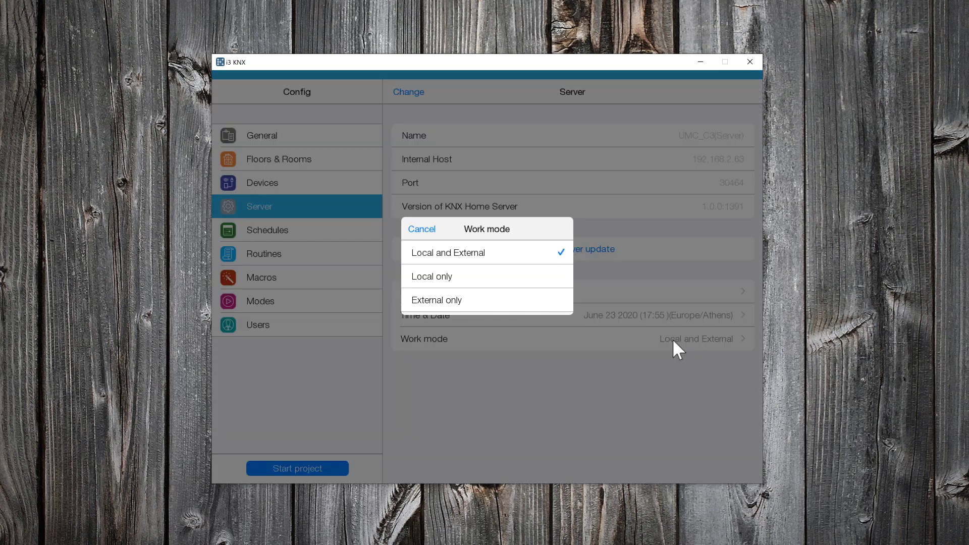
pyautogui.click(473, 257)
pyautogui.write('Poseidwn ')
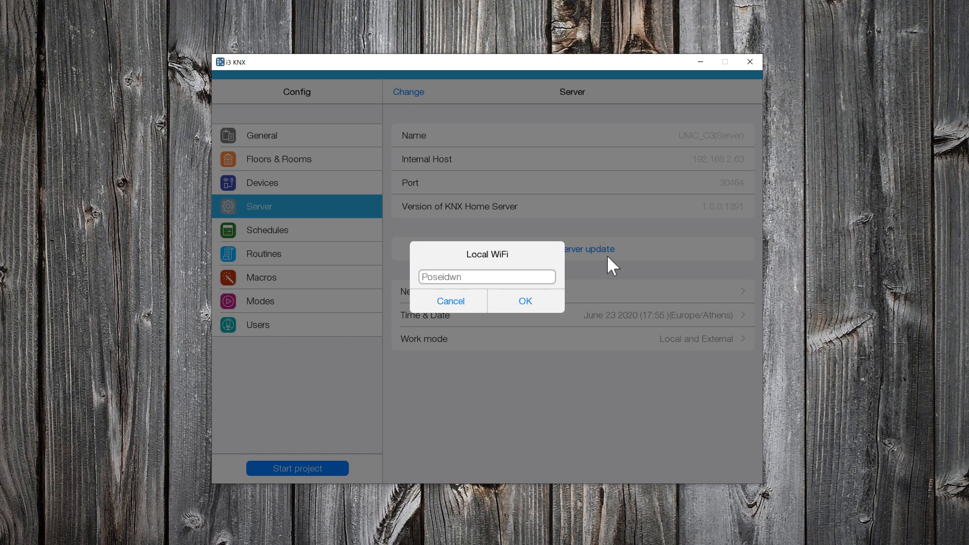
pyautogui.write('Tech')
# - Save the local Wi-Fi name and, once Demo House reloads, go to its Config page
pyautogui.click(531, 301)
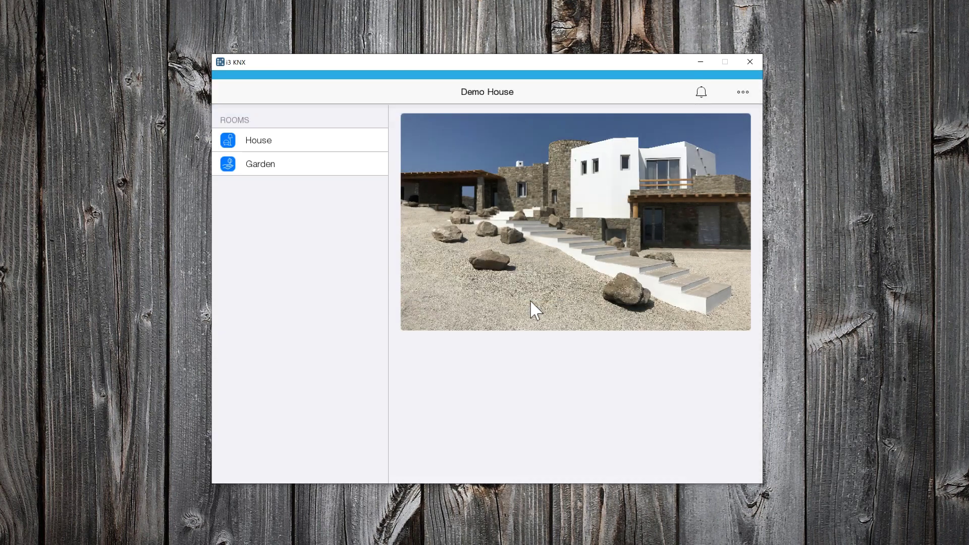
pyautogui.click(743, 92)
pyautogui.click(706, 136)
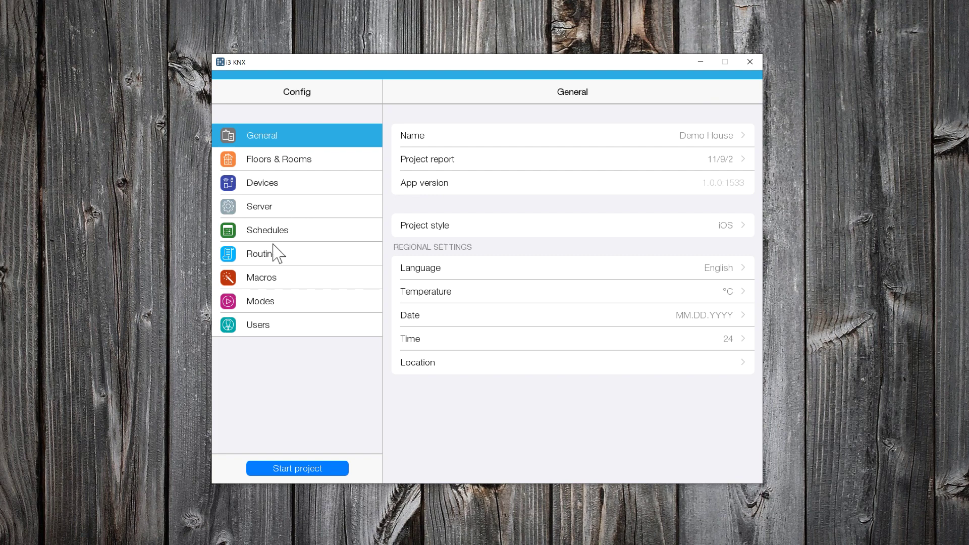
# - Add a new macro named 'Indoor Lights' in the Macros section
pyautogui.click(269, 281)
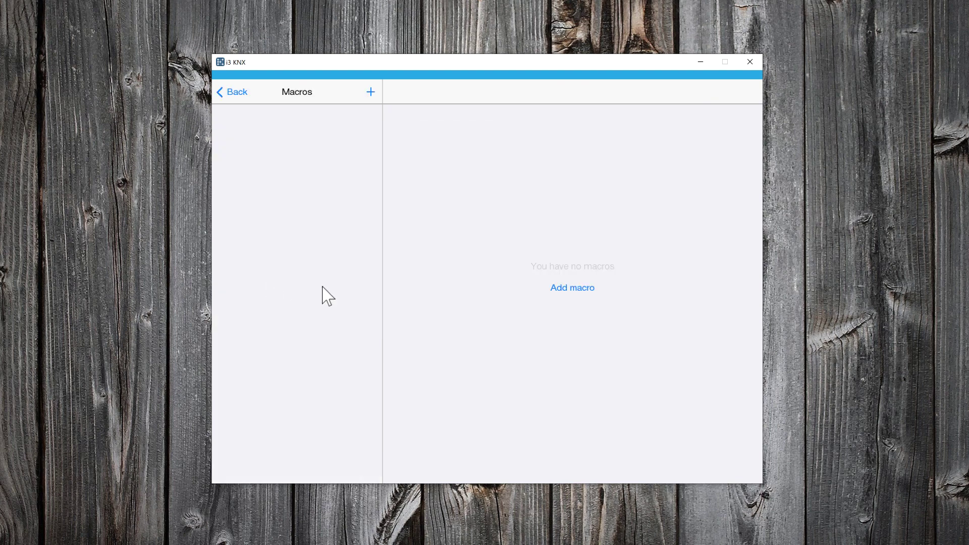
pyautogui.click(568, 288)
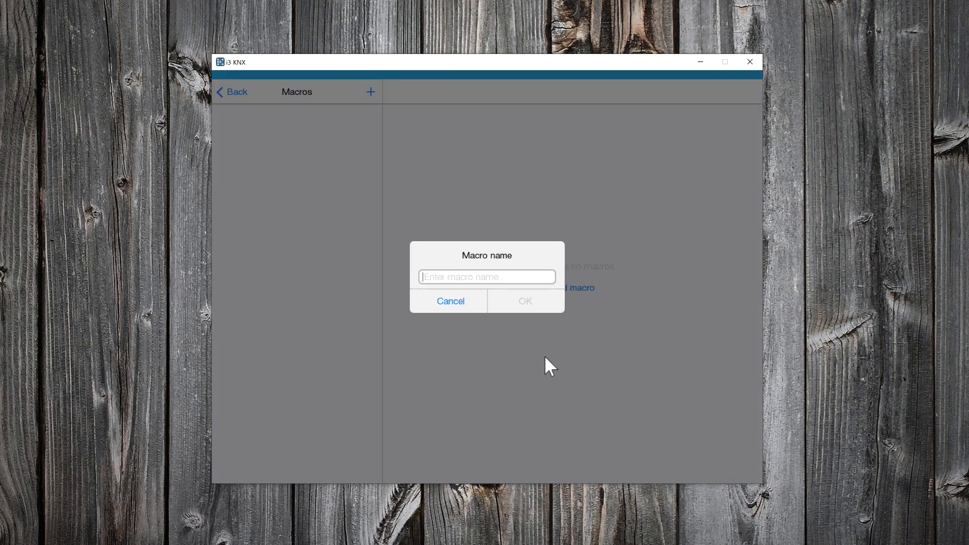
pyautogui.write('Indoor Lights')
pyautogui.click(523, 303)
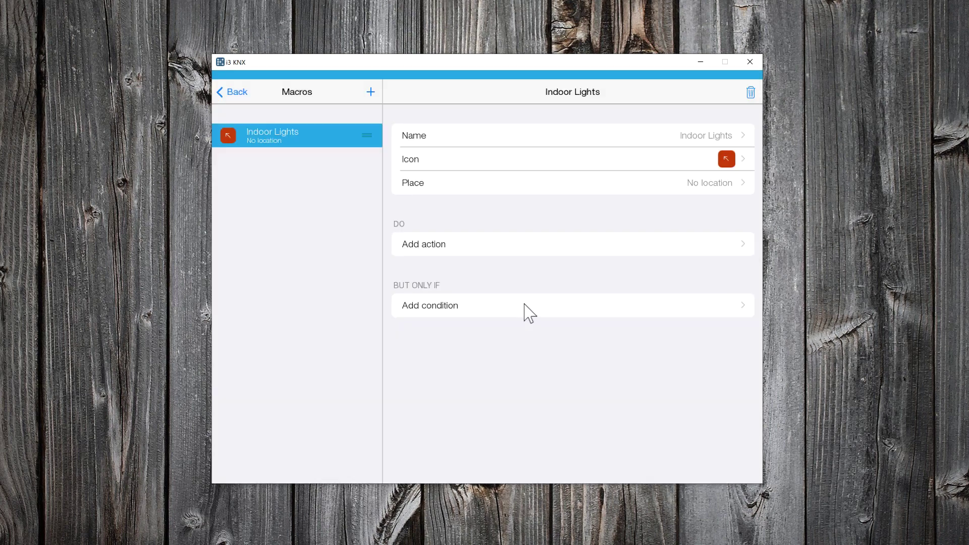
# - Give the Indoor Lights macro a pink house icon from the Buildings set
pyautogui.click(728, 161)
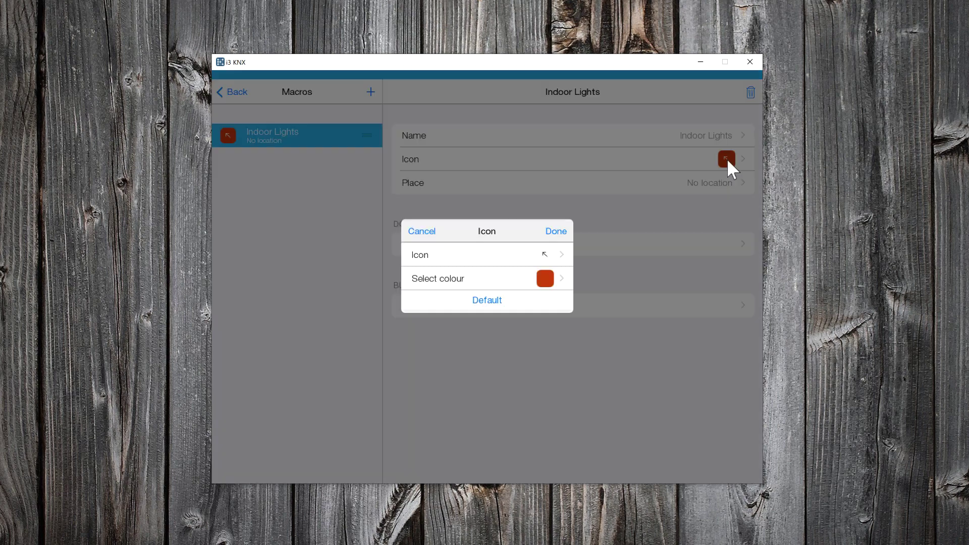
pyautogui.click(547, 255)
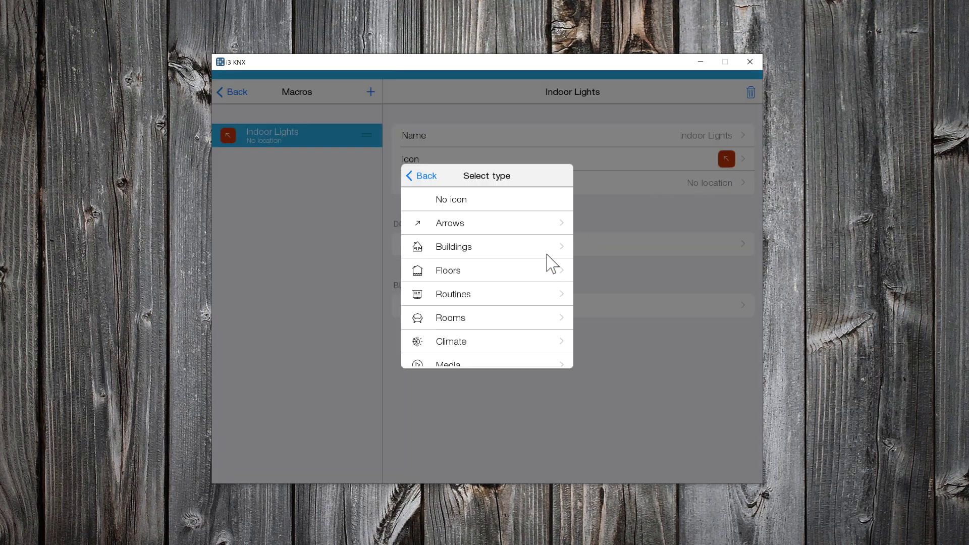
pyautogui.click(537, 247)
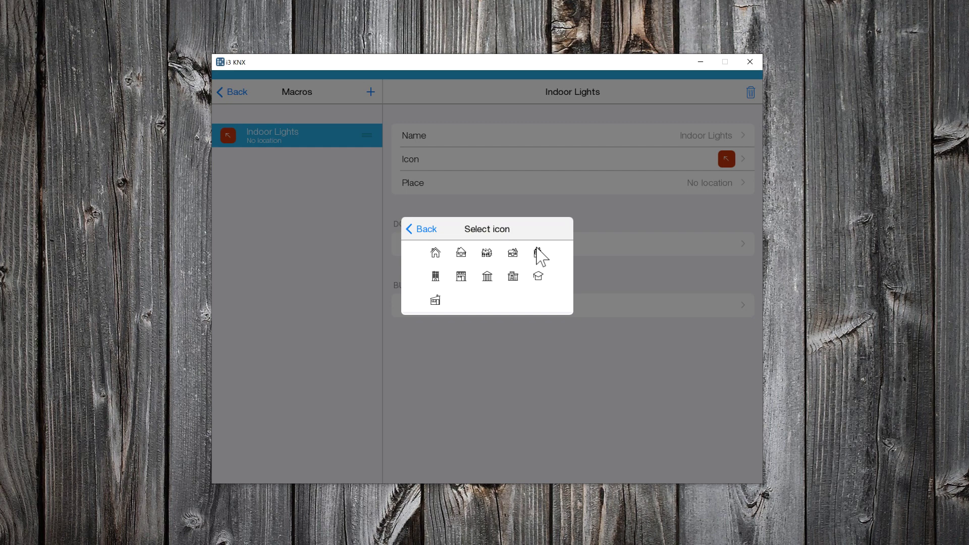
pyautogui.click(462, 253)
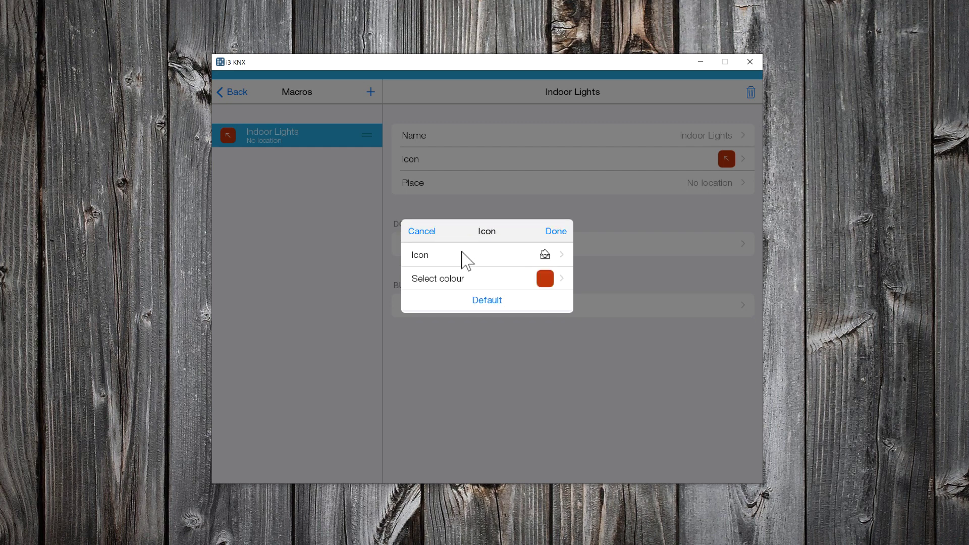
pyautogui.click(541, 277)
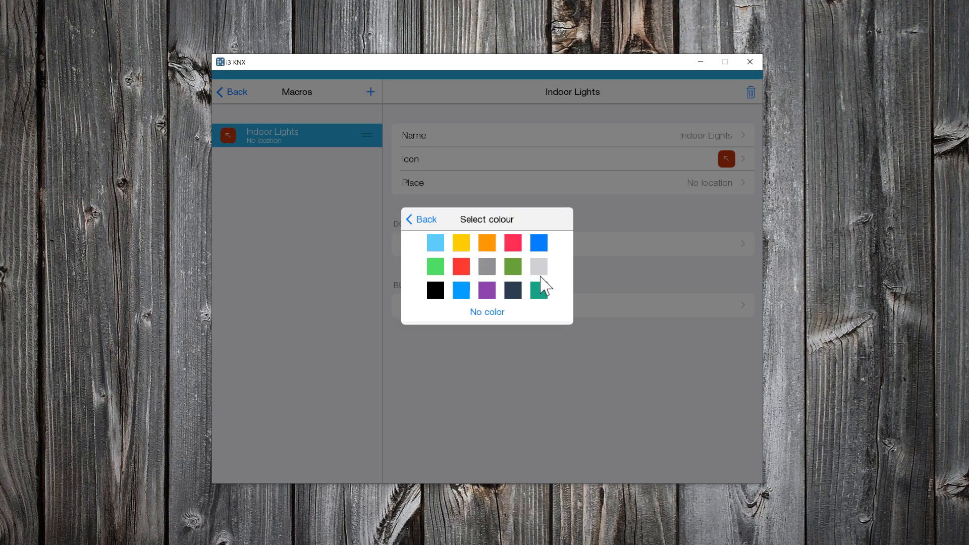
pyautogui.click(518, 248)
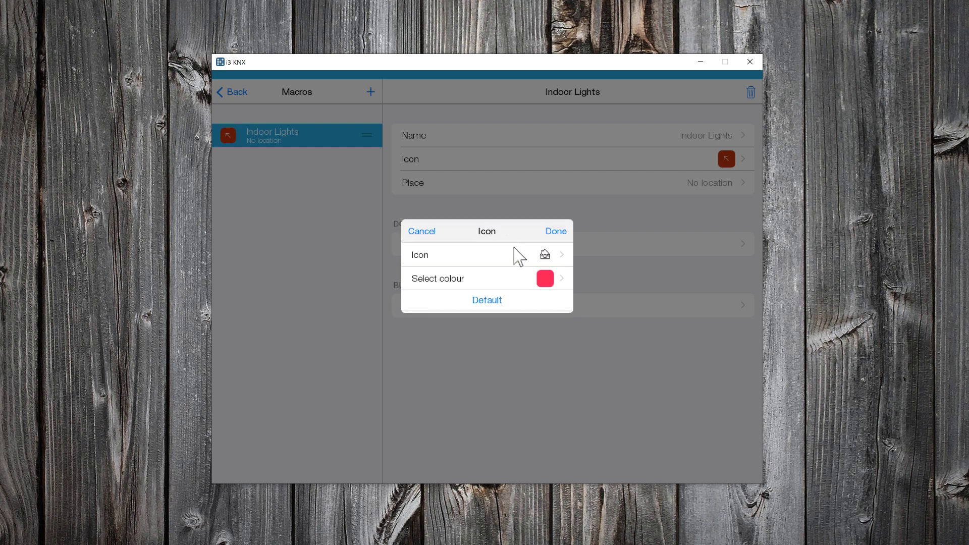
pyautogui.click(557, 233)
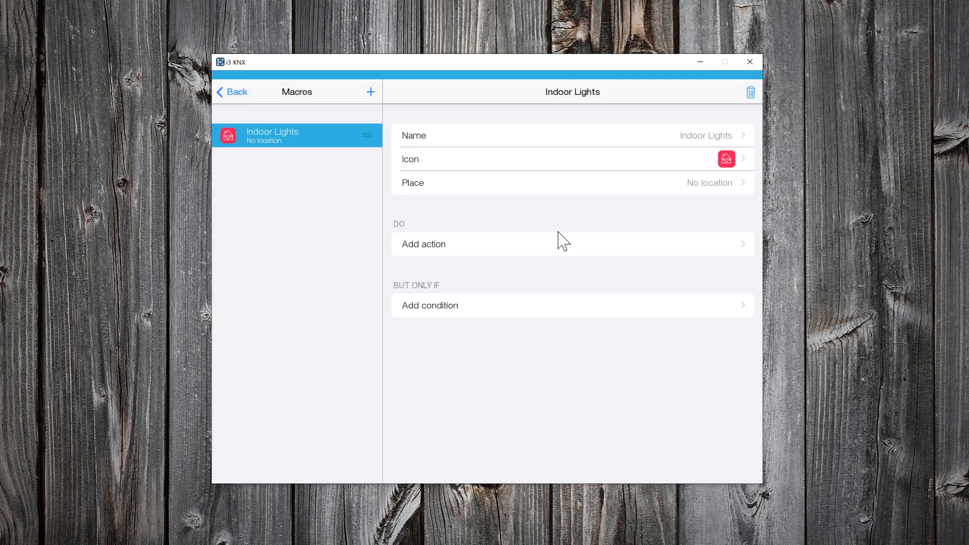
# - Place the Indoor Lights macro on the Main page
pyautogui.click(636, 184)
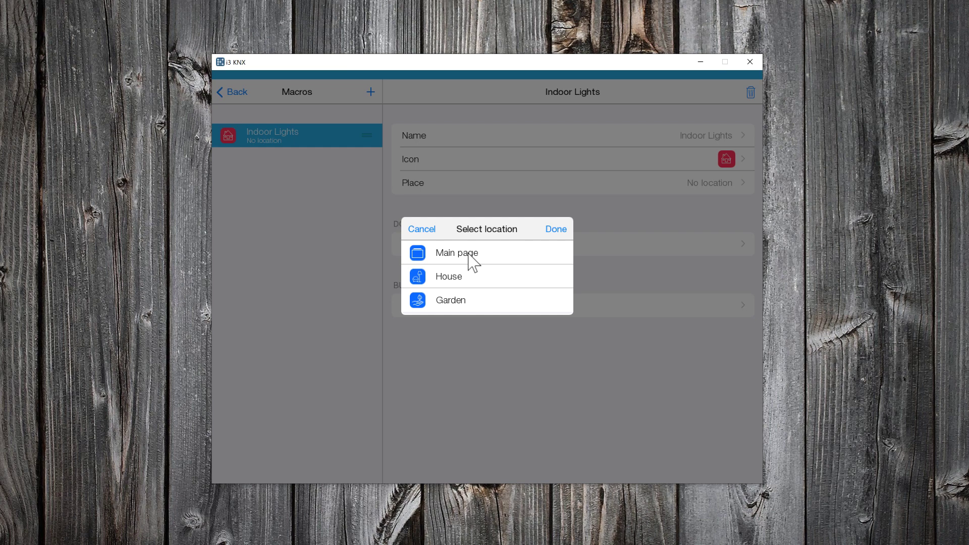
pyautogui.click(553, 234)
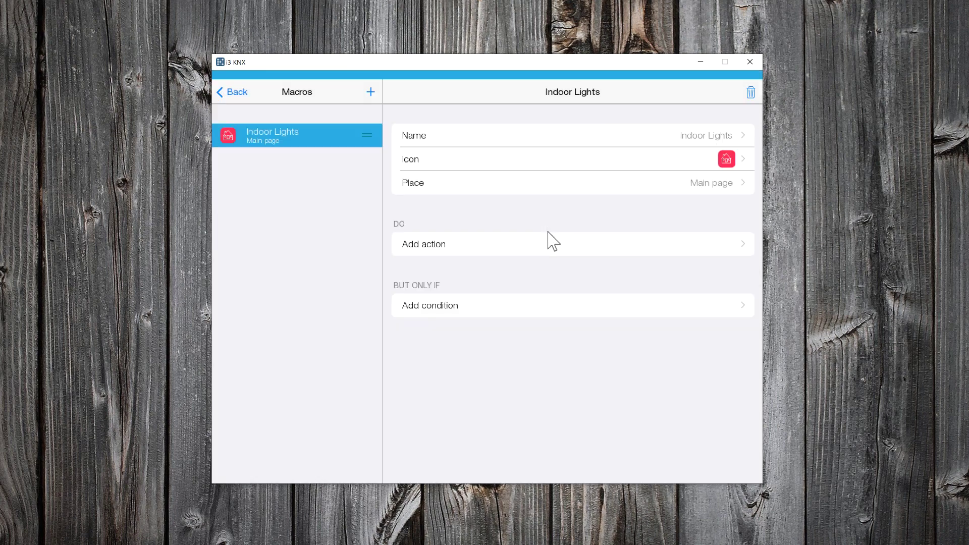
pyautogui.click(533, 253)
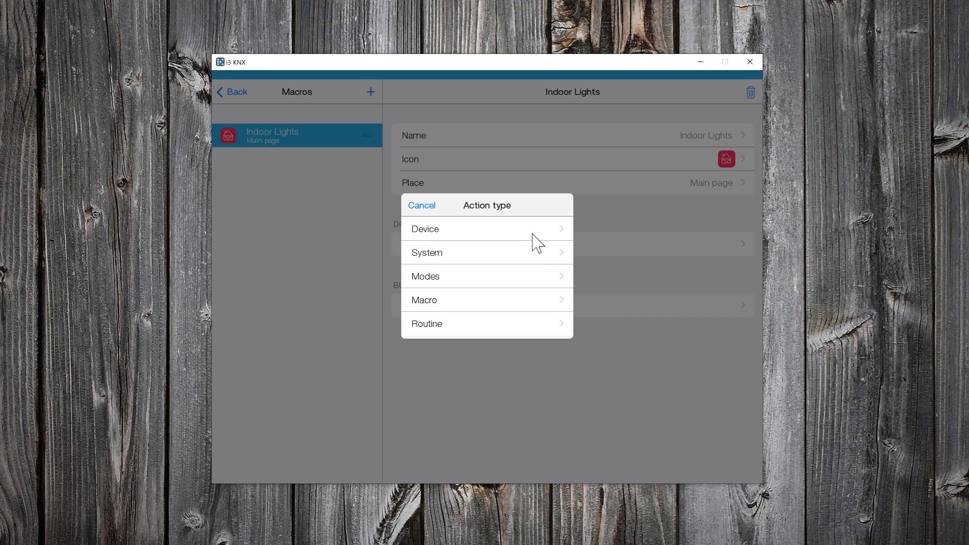
# - Add Toggle device actions for Corridor, WC and Storage Room to Indoor Lights
pyautogui.click(529, 234)
pyautogui.click(464, 225)
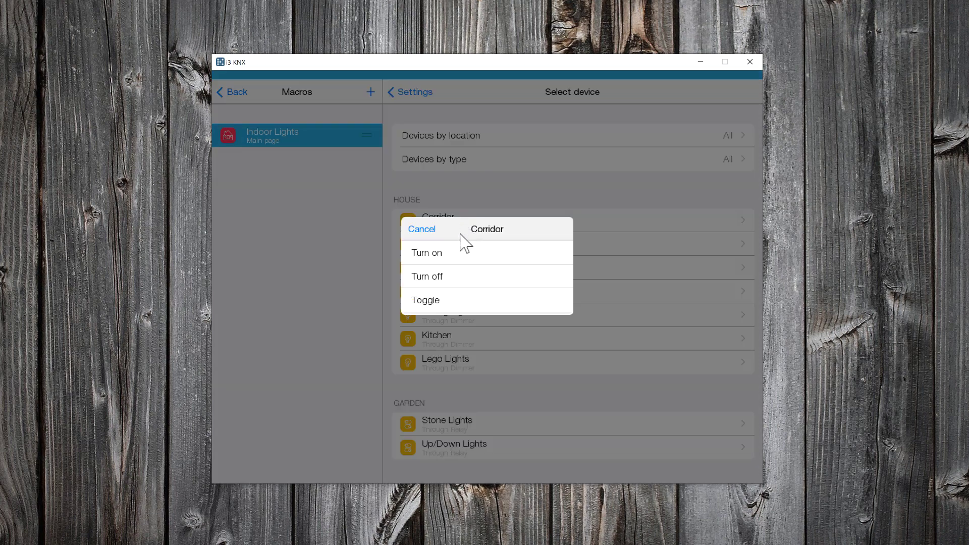
pyautogui.click(435, 303)
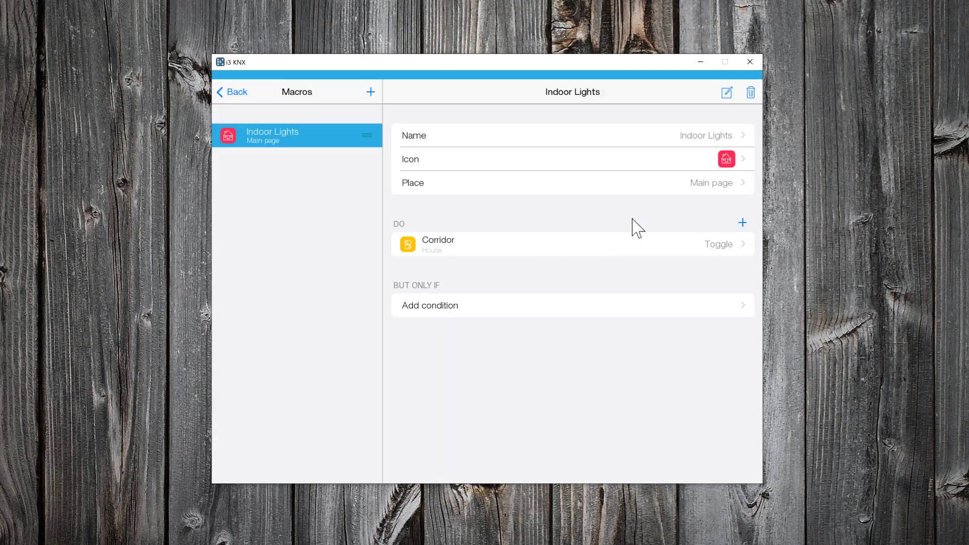
pyautogui.click(741, 223)
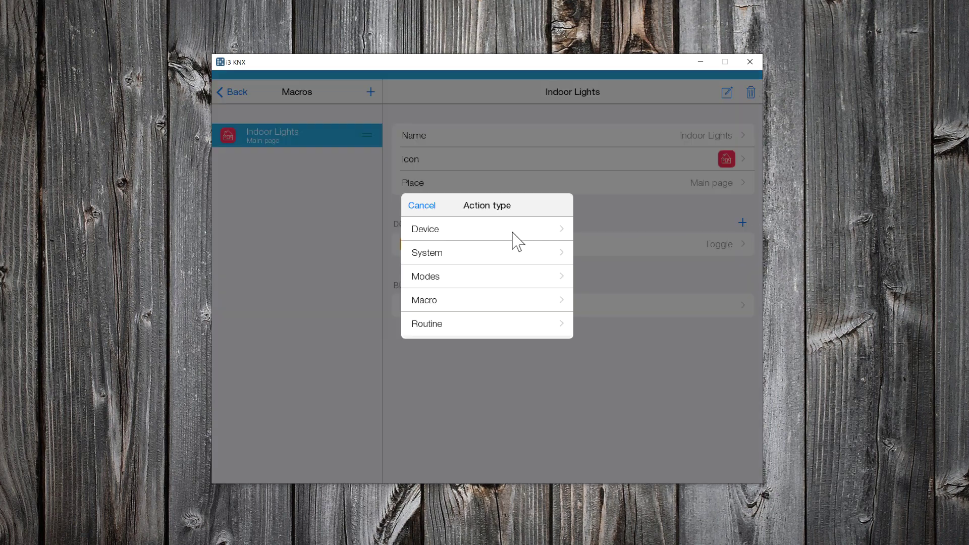
pyautogui.click(497, 227)
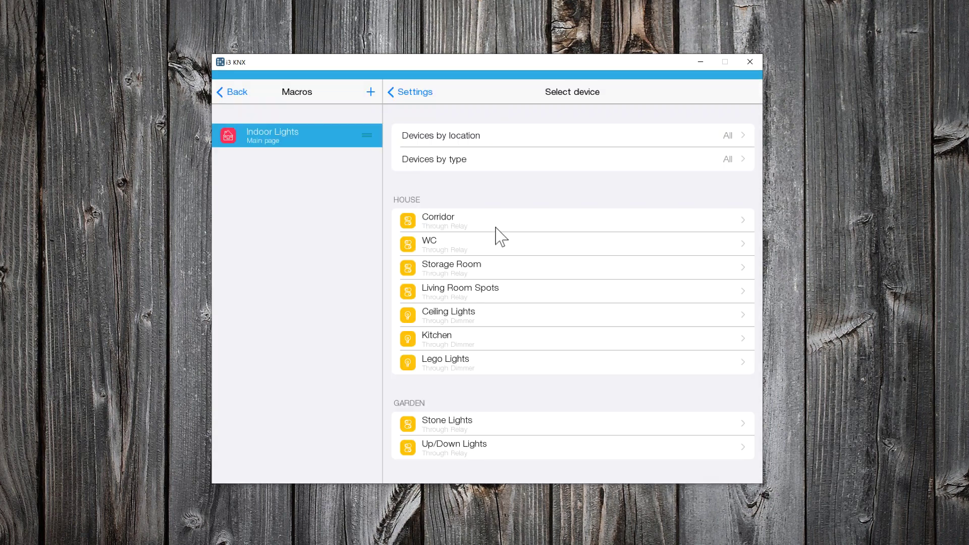
pyautogui.click(457, 251)
pyautogui.click(444, 304)
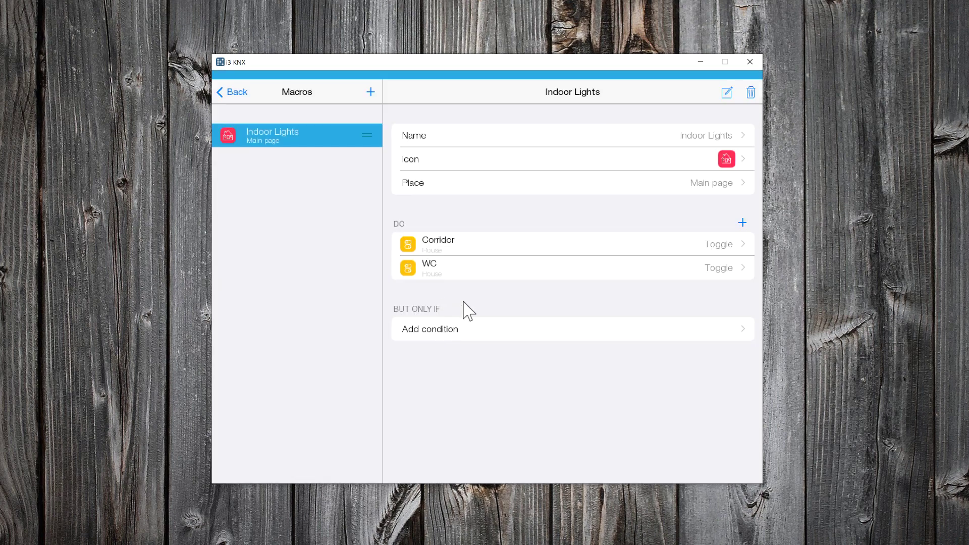
pyautogui.click(742, 222)
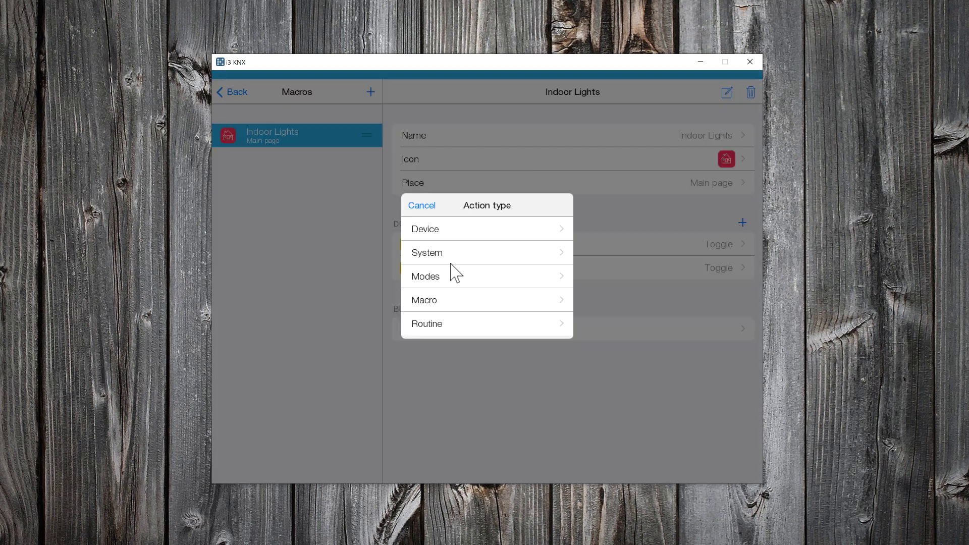
pyautogui.click(451, 233)
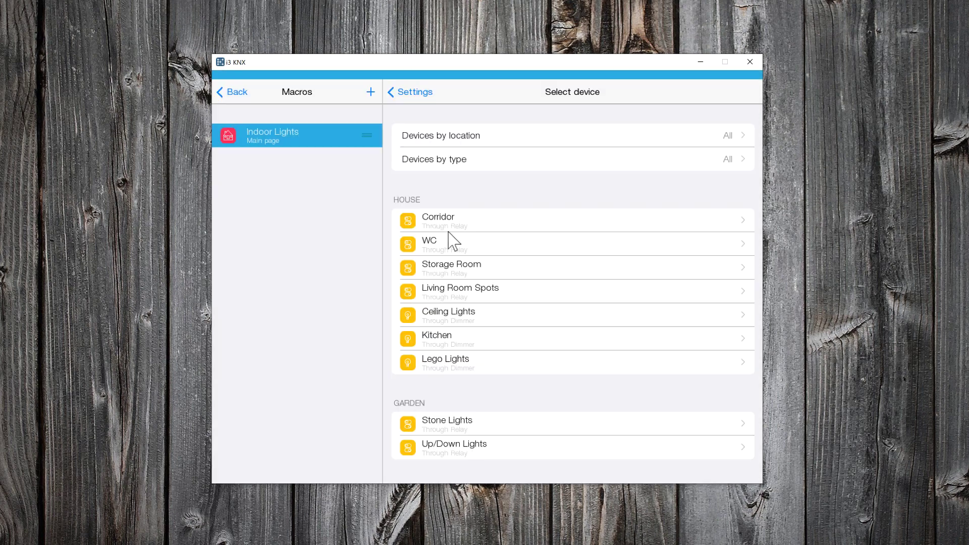
pyautogui.click(450, 271)
pyautogui.click(441, 304)
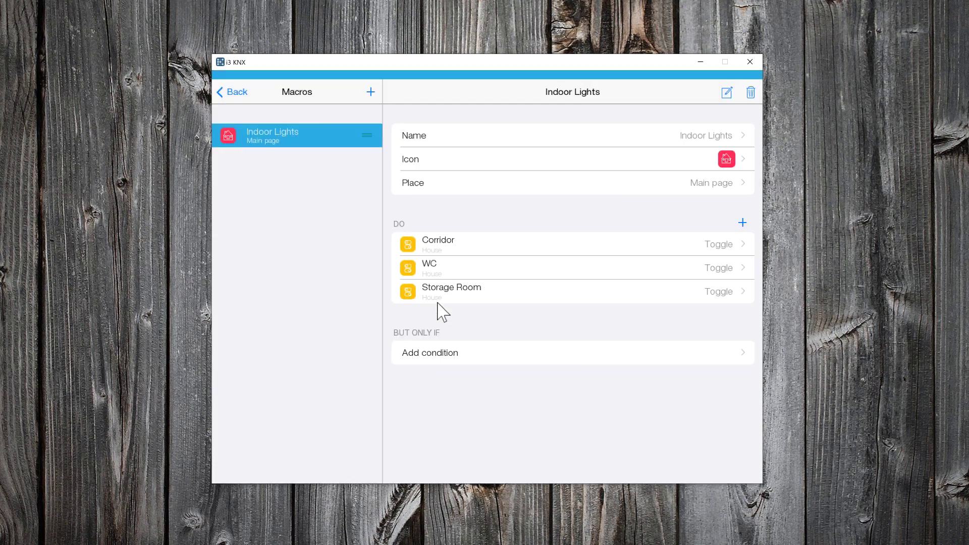
# - Add Toggle device actions for Living Room Spots and Ceiling Lights
pyautogui.click(742, 223)
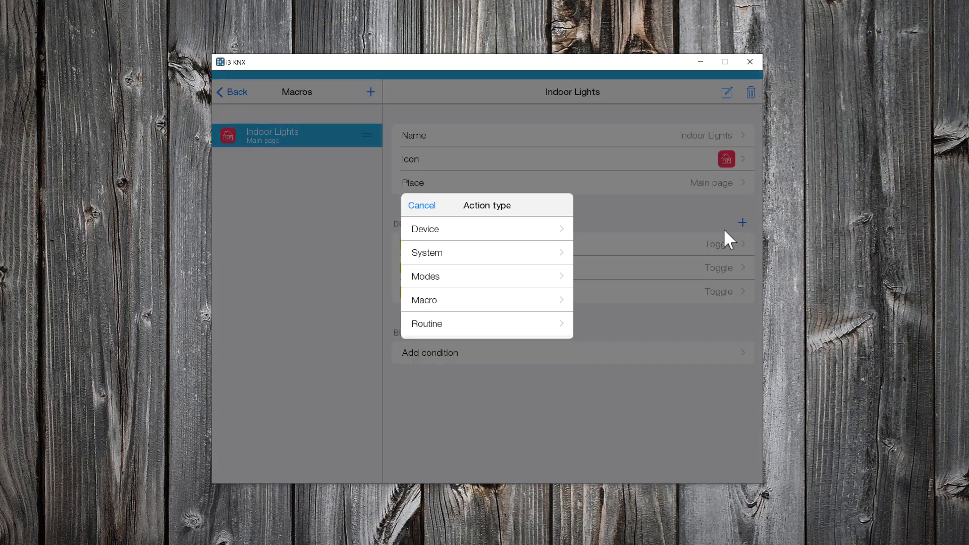
pyautogui.click(465, 233)
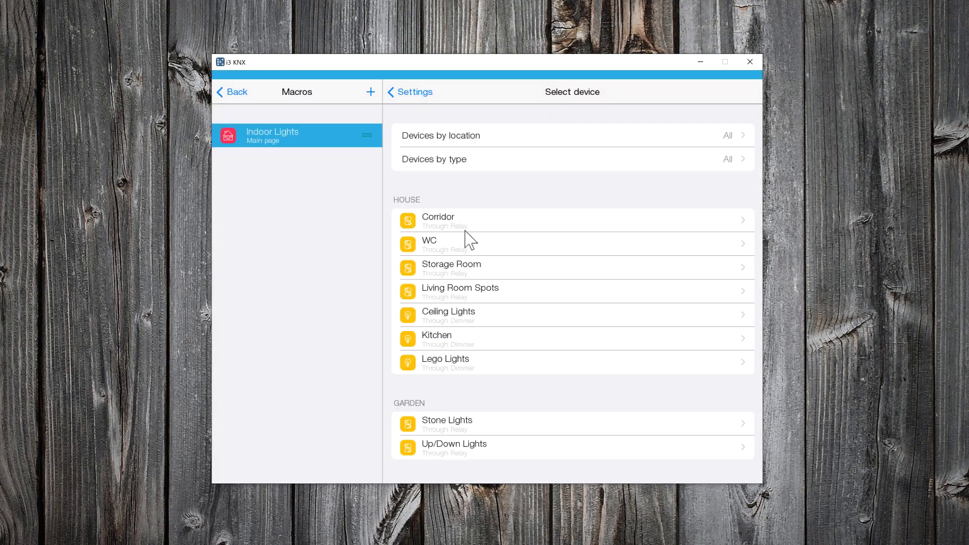
pyautogui.click(462, 288)
pyautogui.click(449, 302)
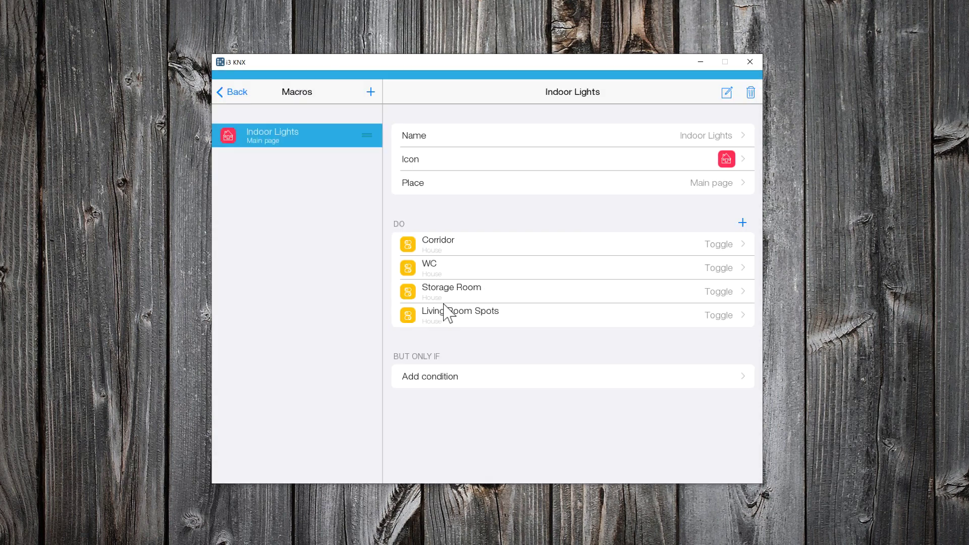
pyautogui.click(743, 223)
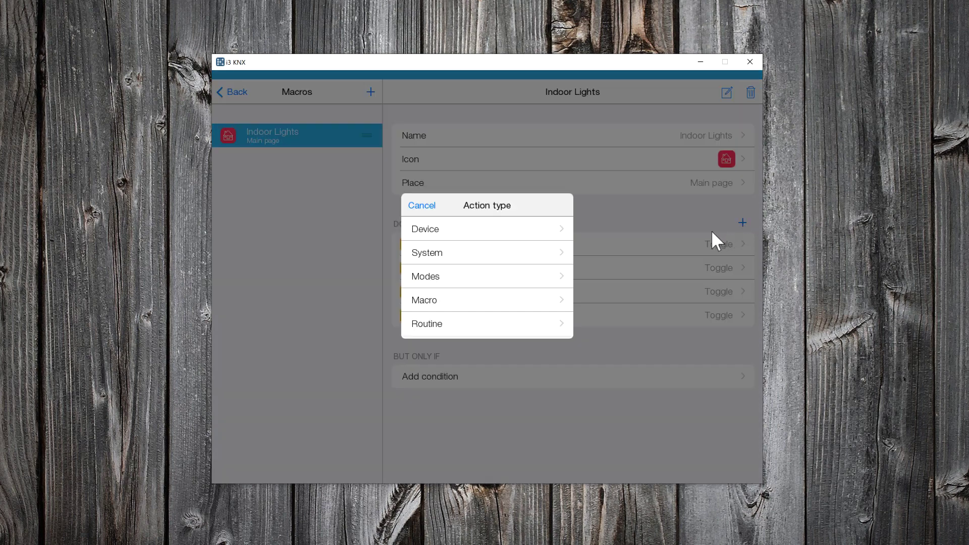
pyautogui.click(523, 234)
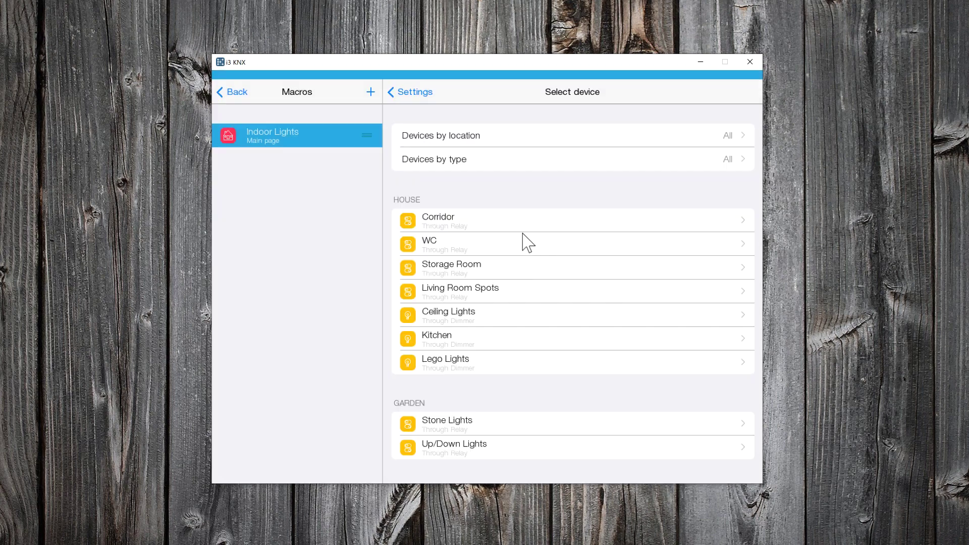
pyautogui.click(476, 320)
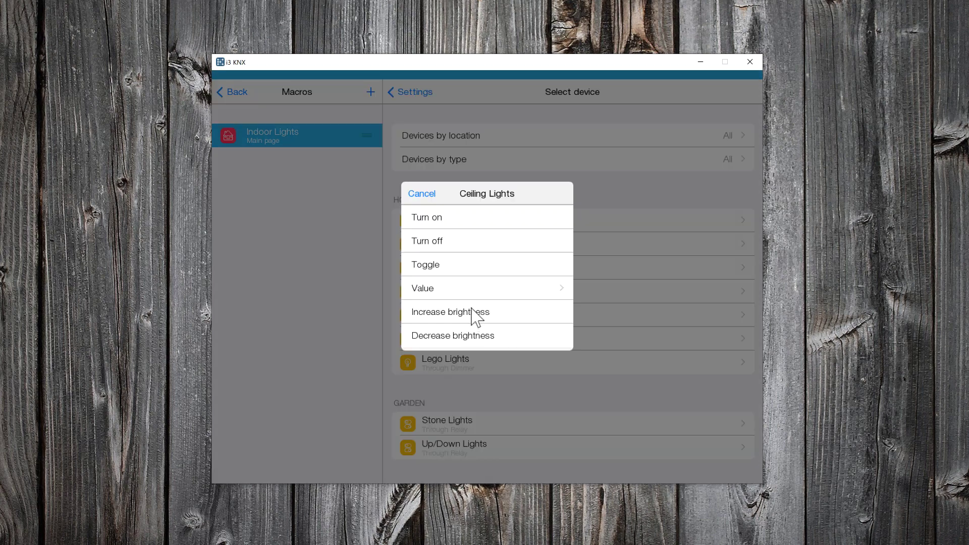
pyautogui.click(452, 265)
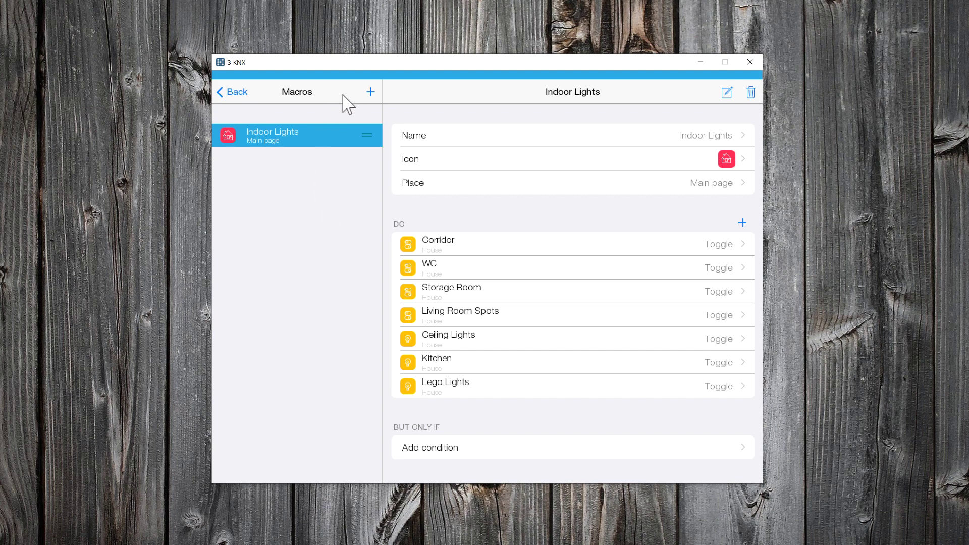
# - Create a new macro named 'Outdoor Lights'
pyautogui.click(371, 92)
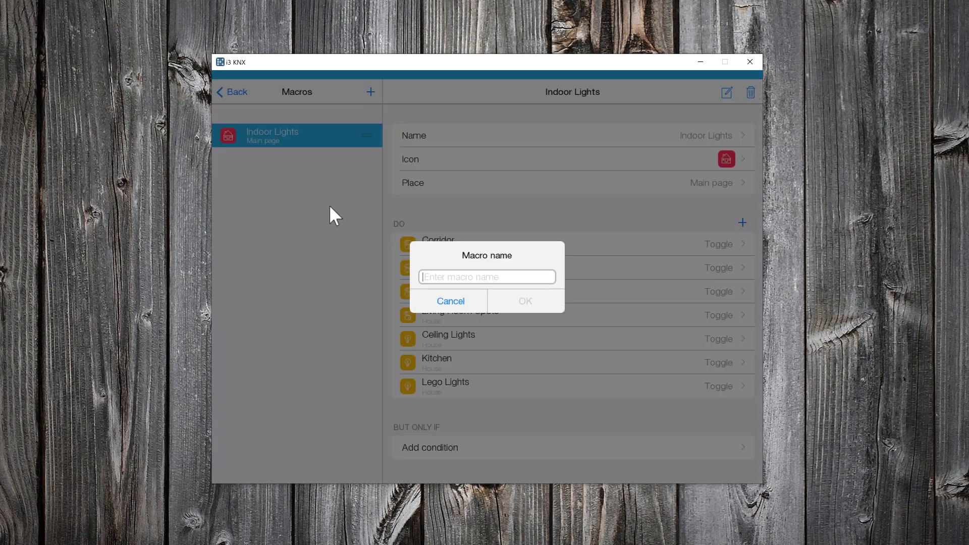
pyautogui.write('Out')
pyautogui.write('door Lights')
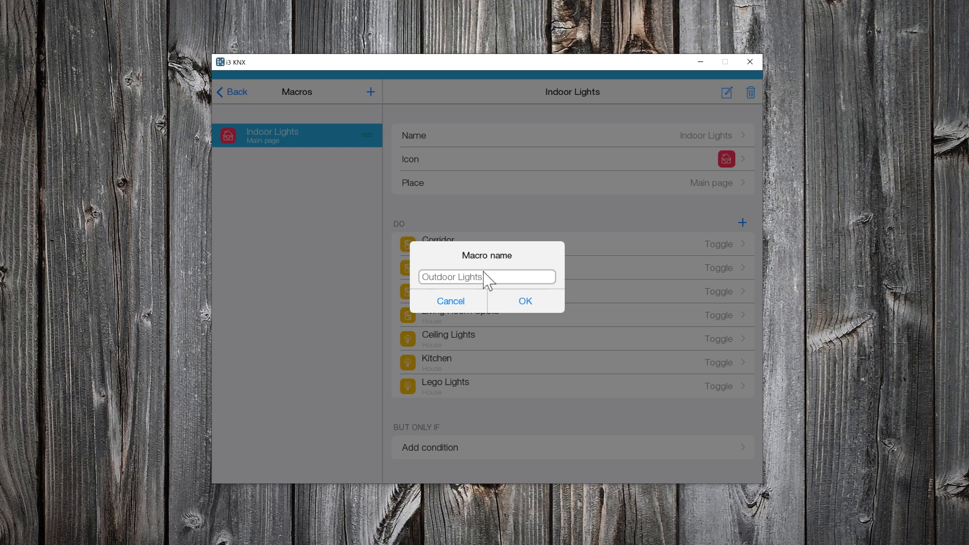
pyautogui.click(515, 303)
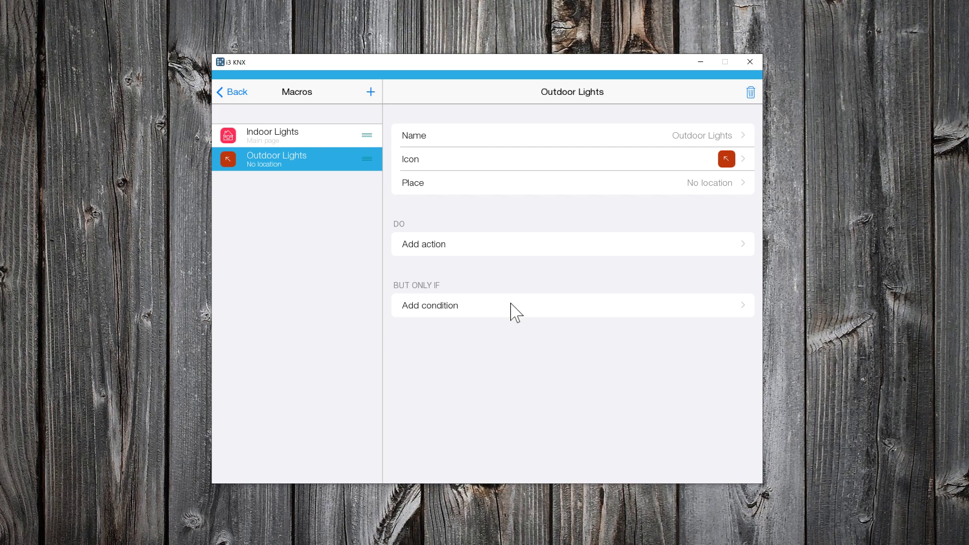
# - Give Outdoor Lights a bright blue patio table icon from the Rooms set
pyautogui.click(727, 160)
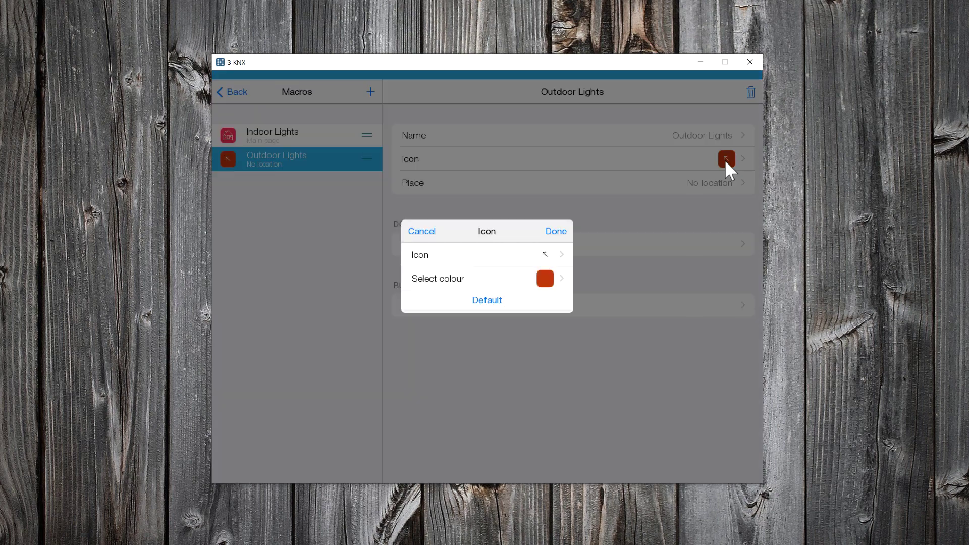
pyautogui.click(526, 257)
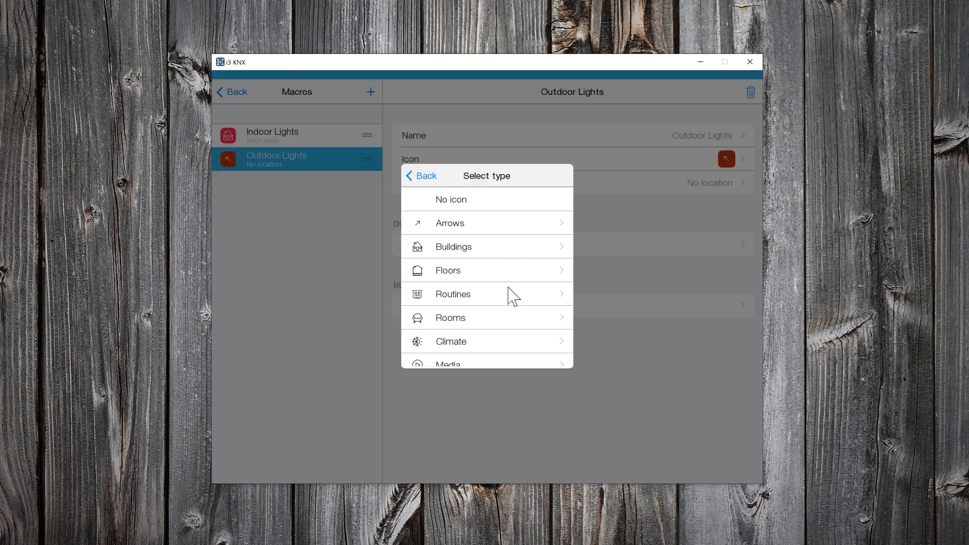
pyautogui.click(513, 320)
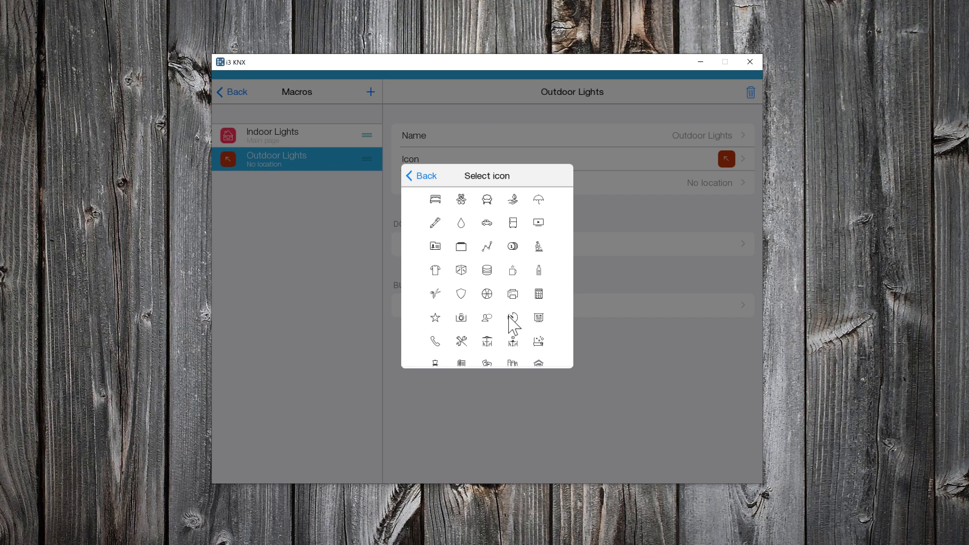
pyautogui.click(487, 342)
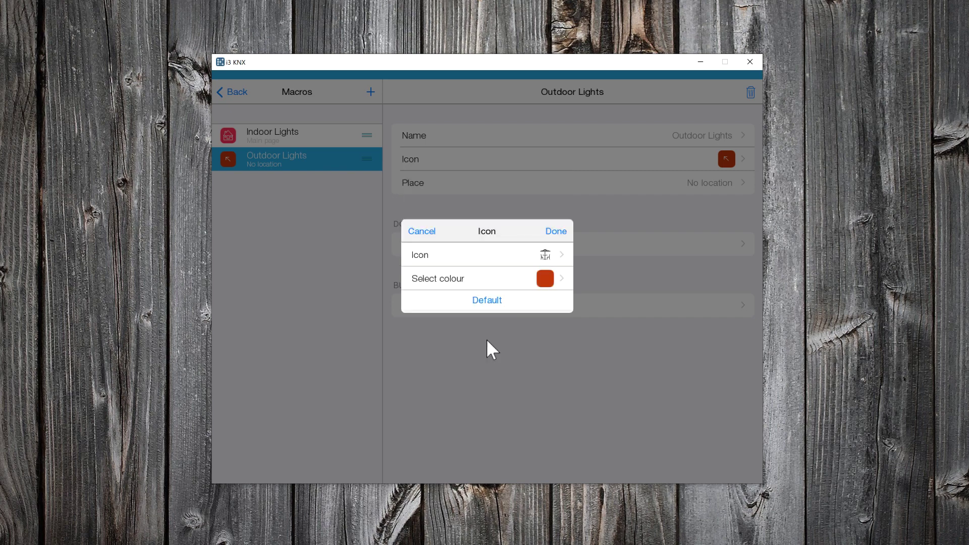
pyautogui.click(550, 281)
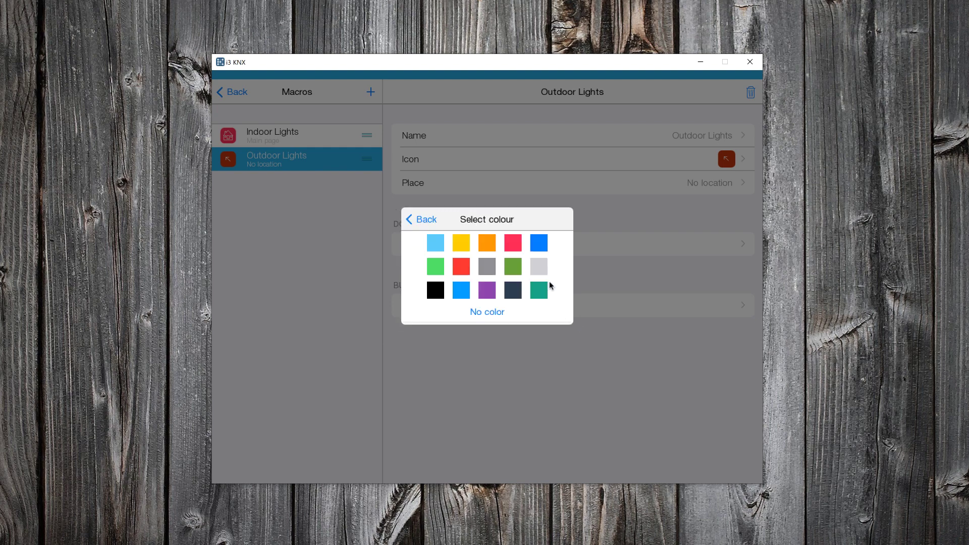
pyautogui.click(460, 293)
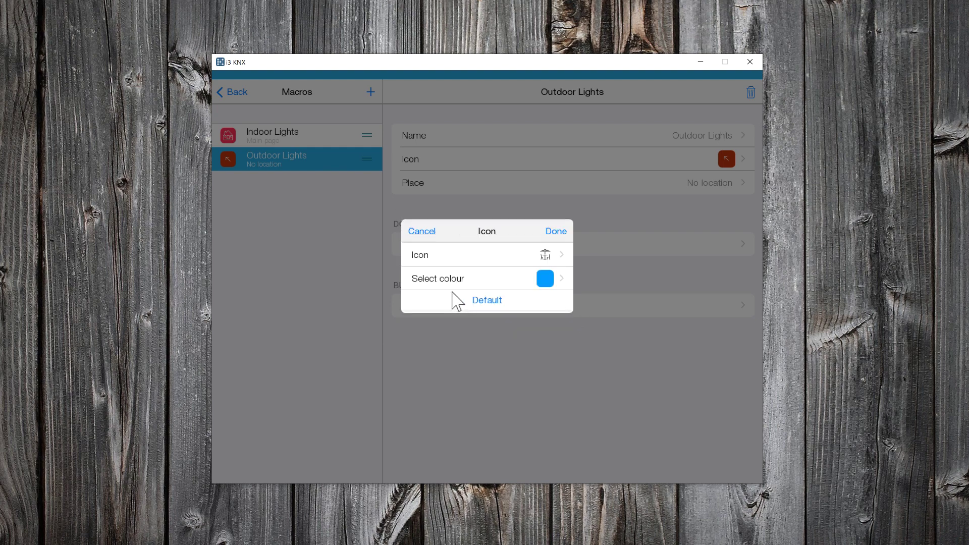
pyautogui.click(553, 231)
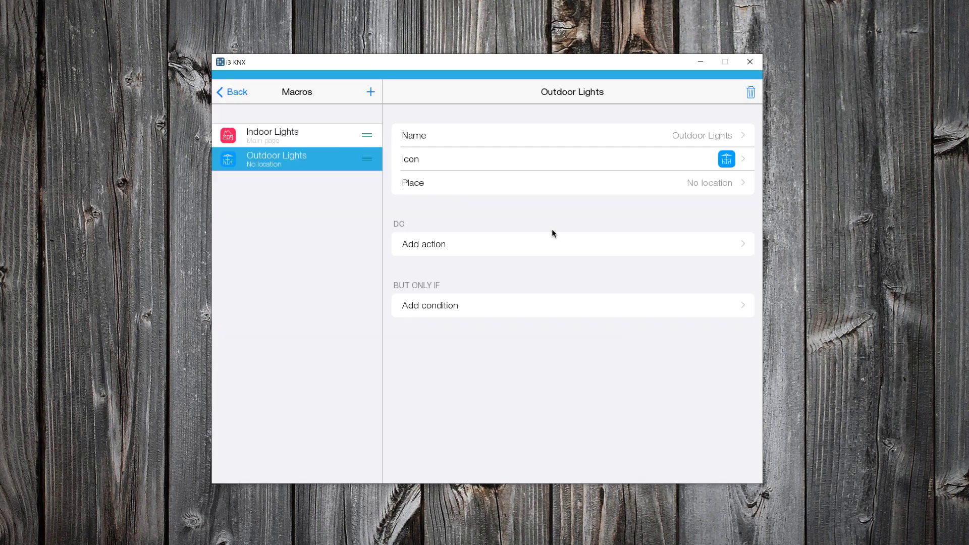
# - Place the Outdoor Lights macro on the Main page
pyautogui.click(674, 188)
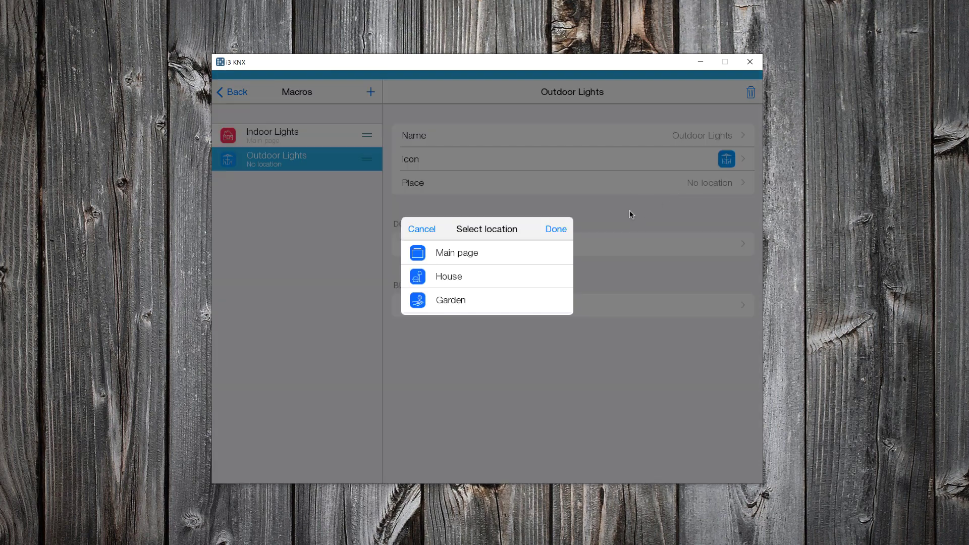
pyautogui.click(477, 254)
pyautogui.click(552, 232)
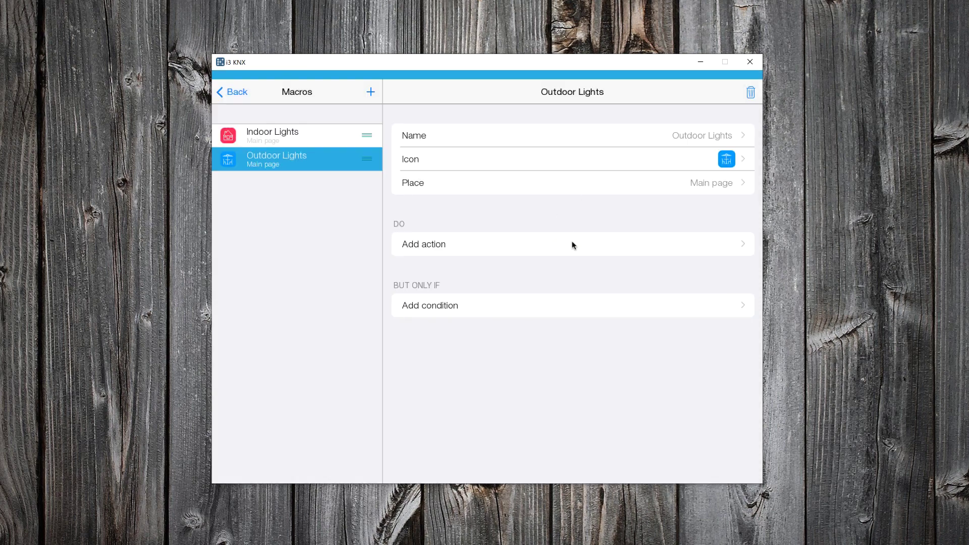
# - Add Toggle device actions for Stone Lights and Up/Down Lights
pyautogui.click(573, 243)
pyautogui.click(553, 232)
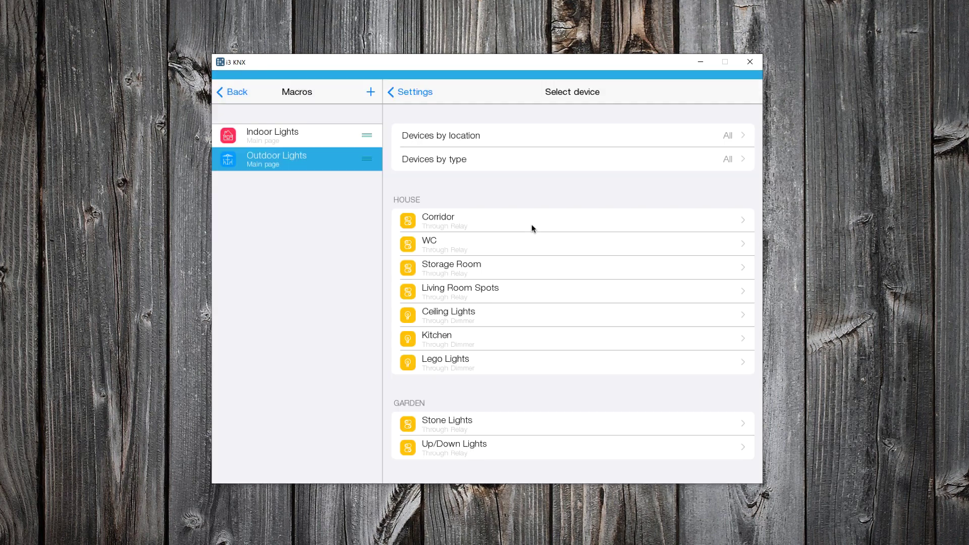
pyautogui.click(458, 423)
pyautogui.click(459, 305)
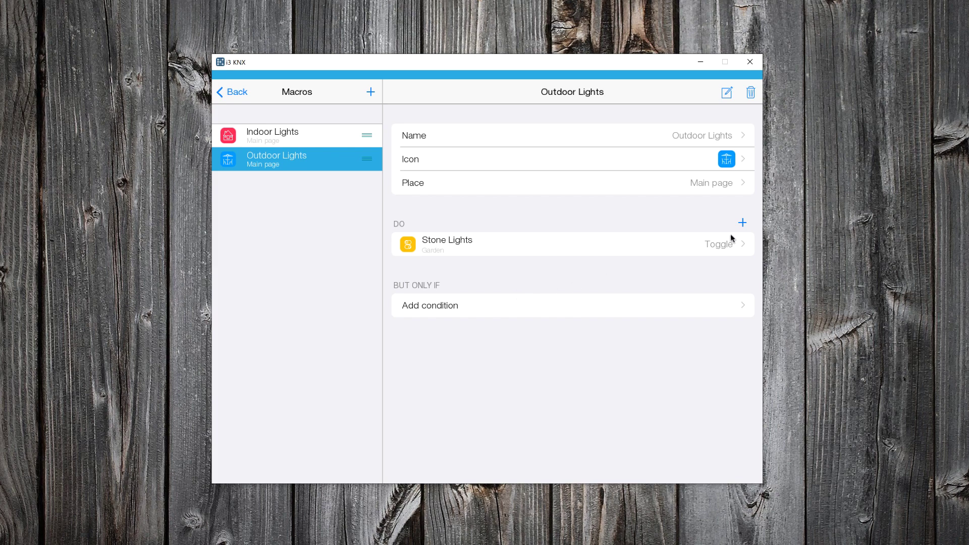
pyautogui.click(742, 223)
pyautogui.click(444, 233)
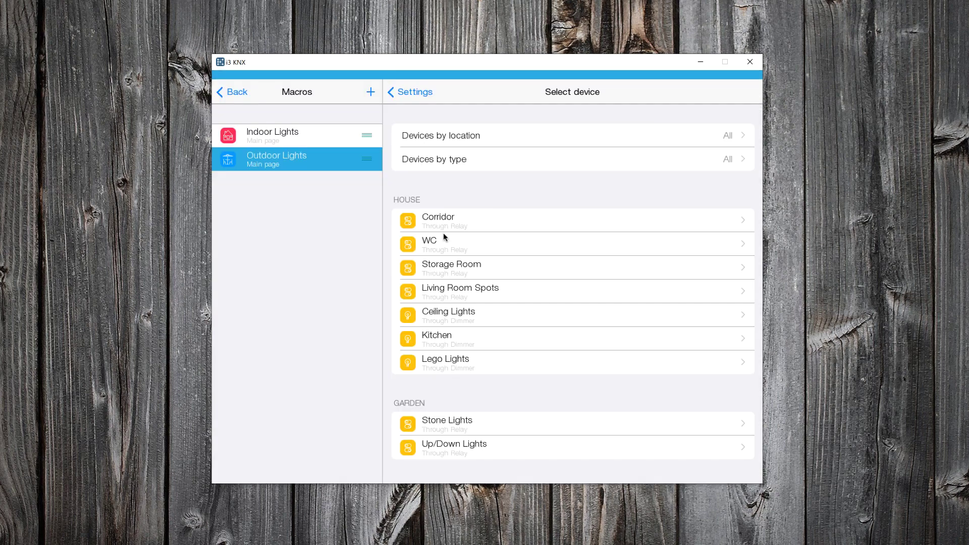
pyautogui.click(455, 445)
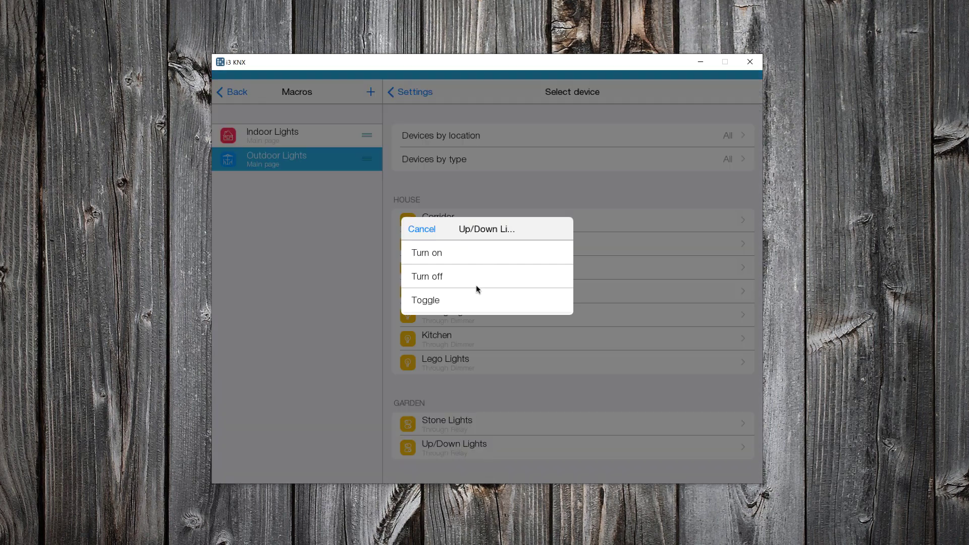
pyautogui.click(475, 301)
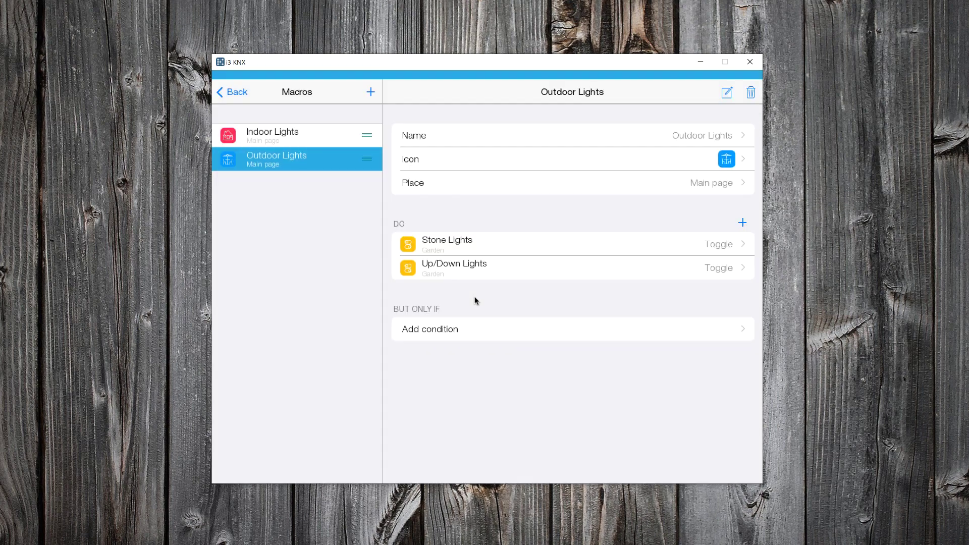
# - Return to project config, run Demo House and make it public on the server
pyautogui.click(238, 96)
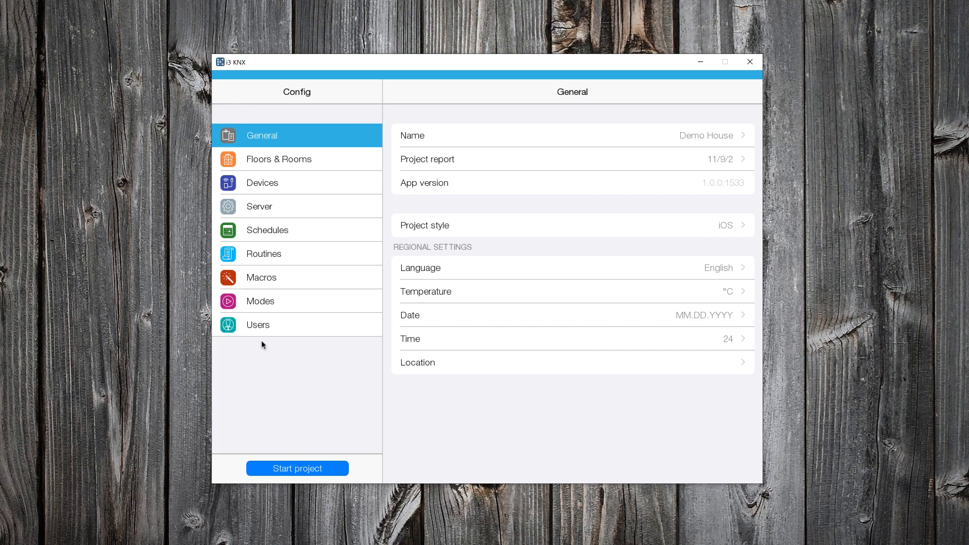
pyautogui.click(297, 470)
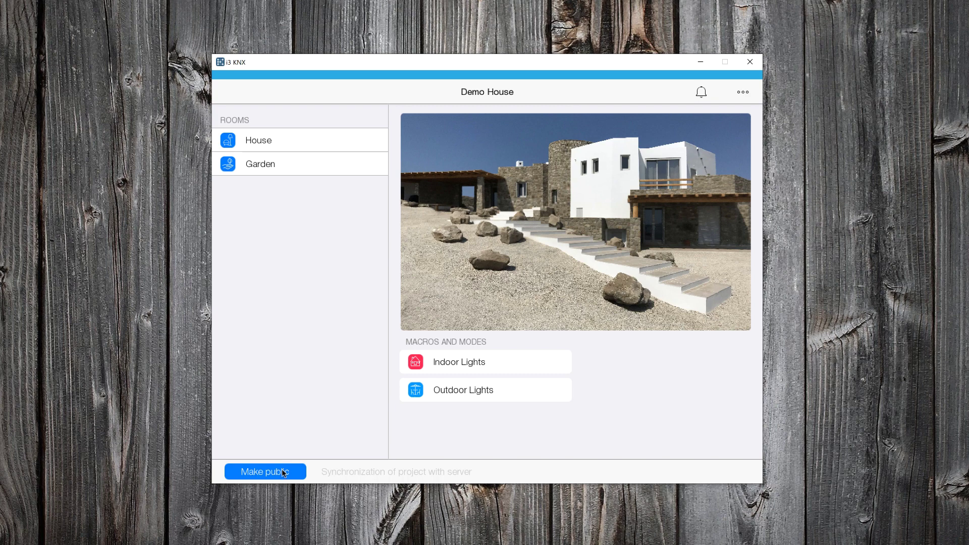
pyautogui.click(282, 469)
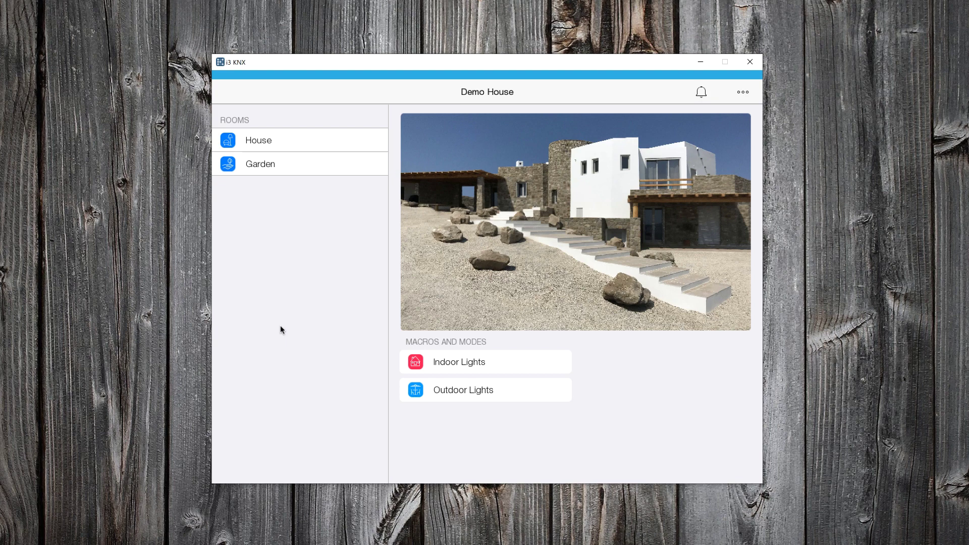
# - Run Indoor Lights from the main page and check the House lights came on at 100
pyautogui.click(327, 146)
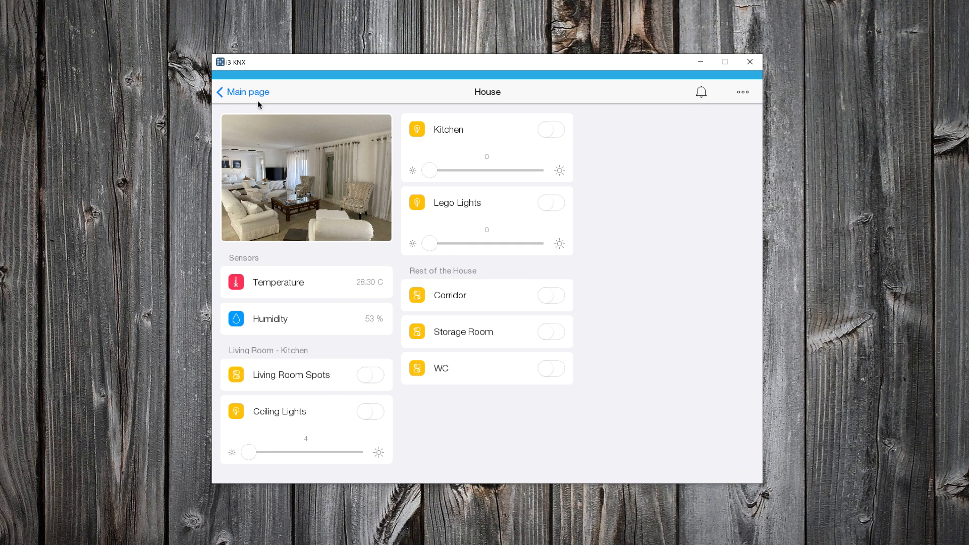
pyautogui.click(247, 92)
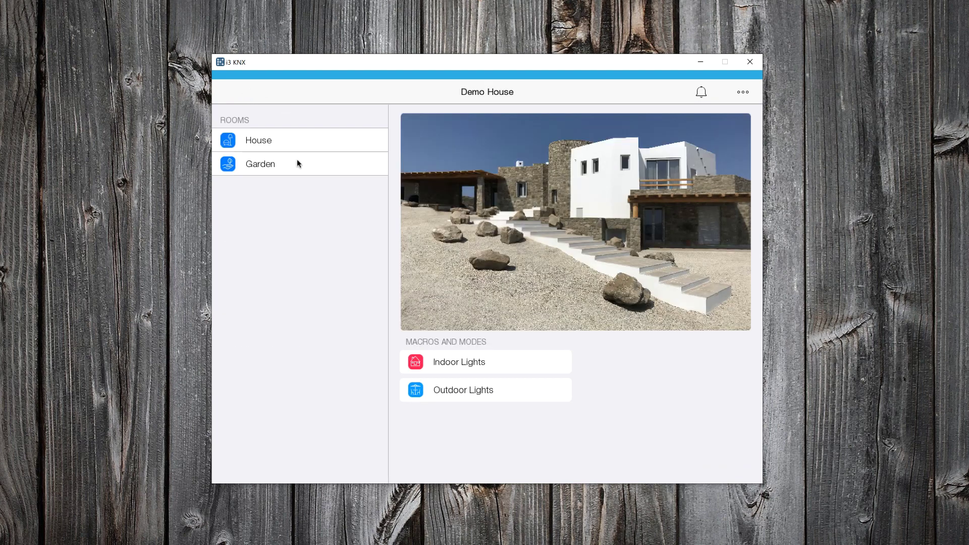
pyautogui.click(457, 362)
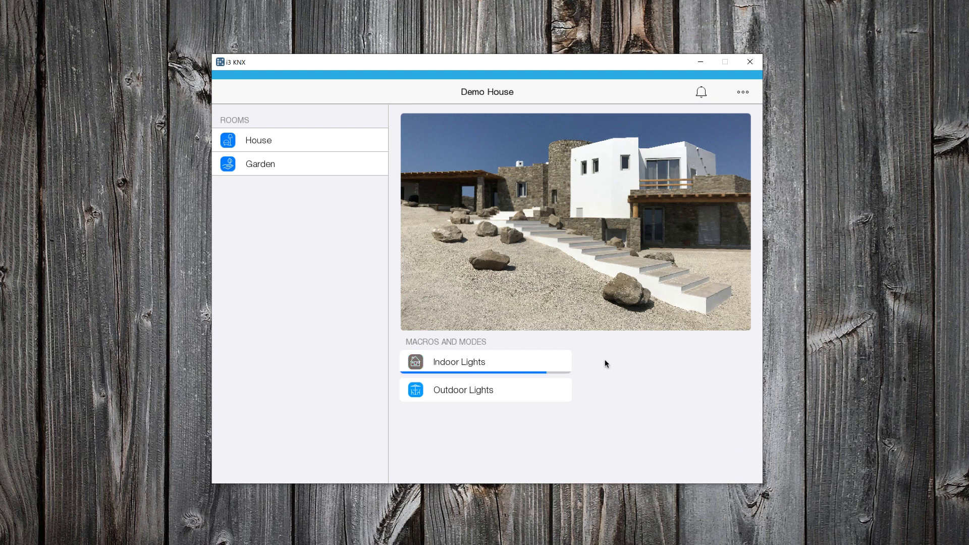
pyautogui.click(263, 142)
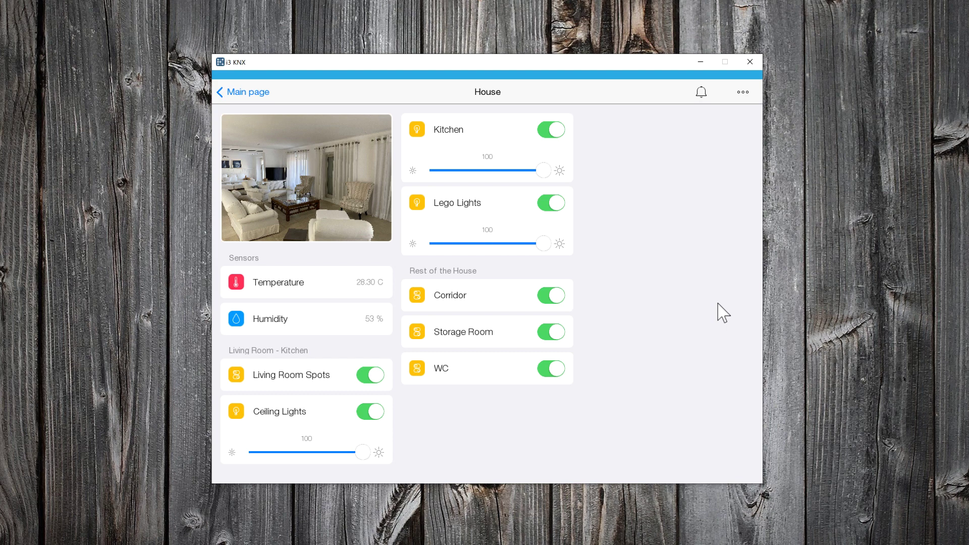
# - Run Indoor Lights again, confirm the House lights are off, and return to the main page
pyautogui.click(233, 93)
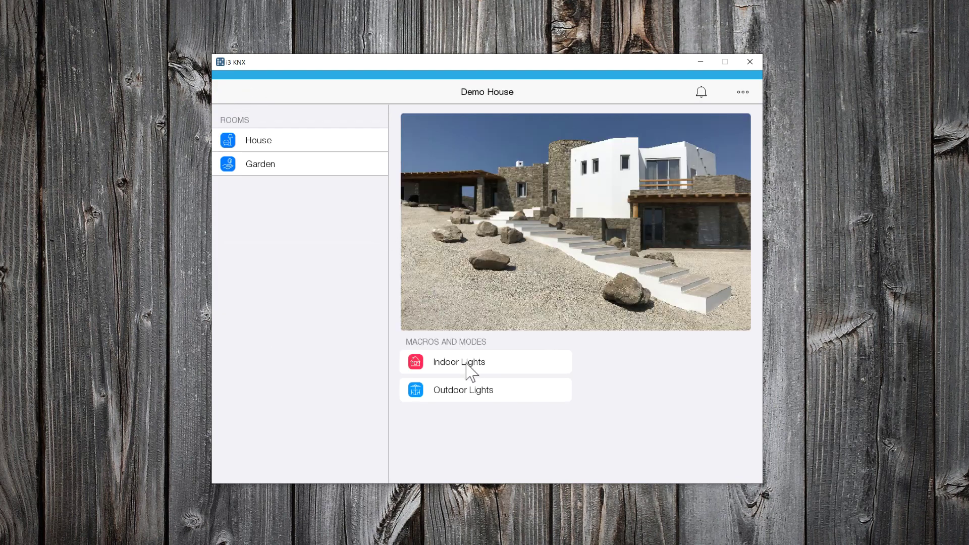
pyautogui.click(467, 364)
pyautogui.click(281, 146)
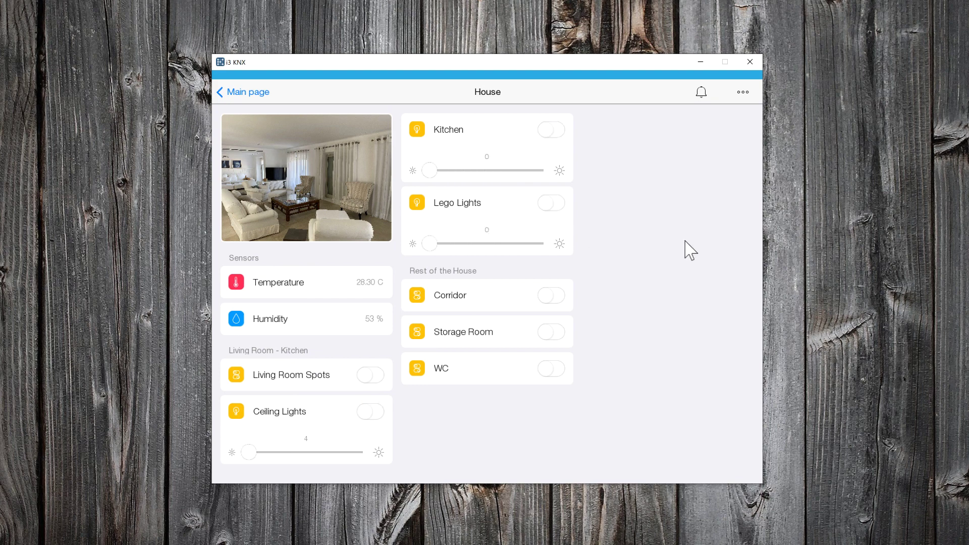
pyautogui.click(267, 94)
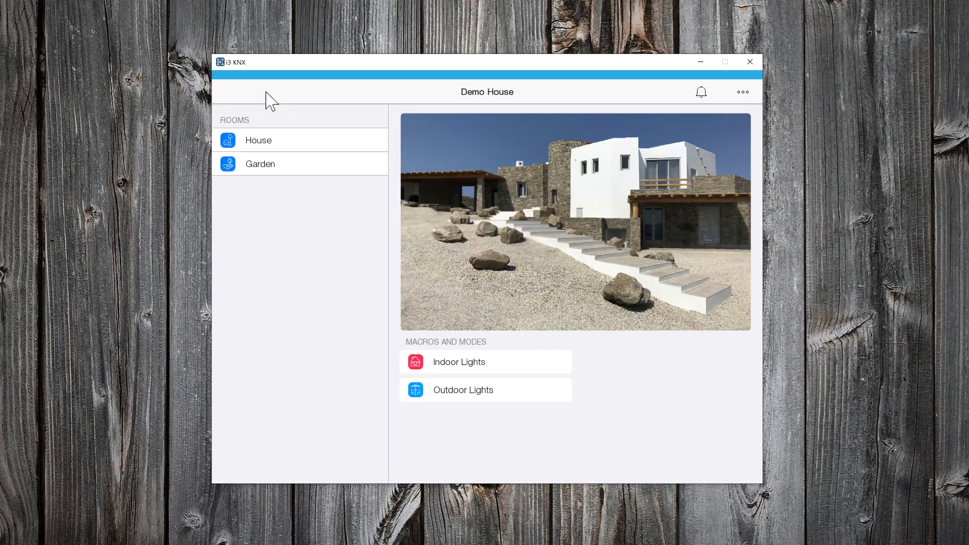
# - Run Outdoor Lights and check Garden's Stone and Up/Down Lights came on
pyautogui.click(285, 168)
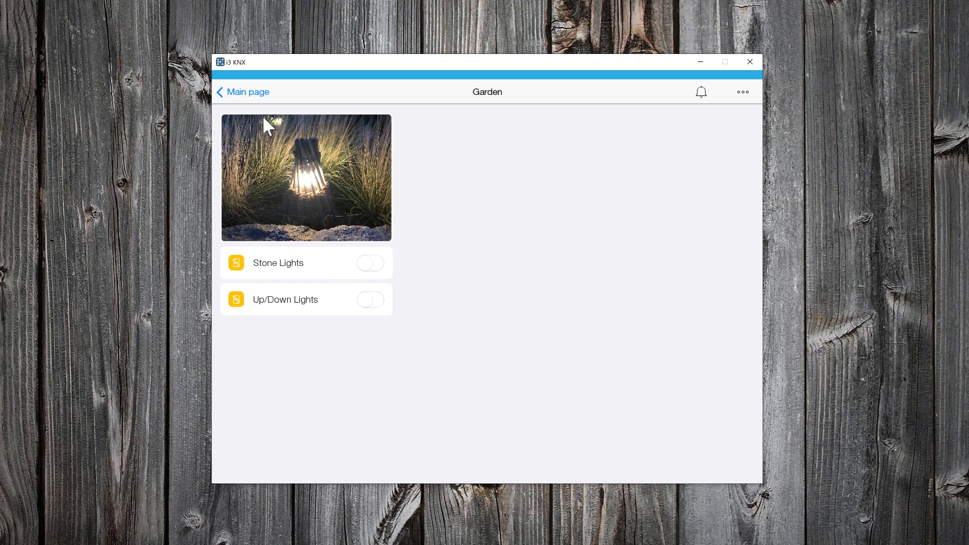
pyautogui.click(256, 98)
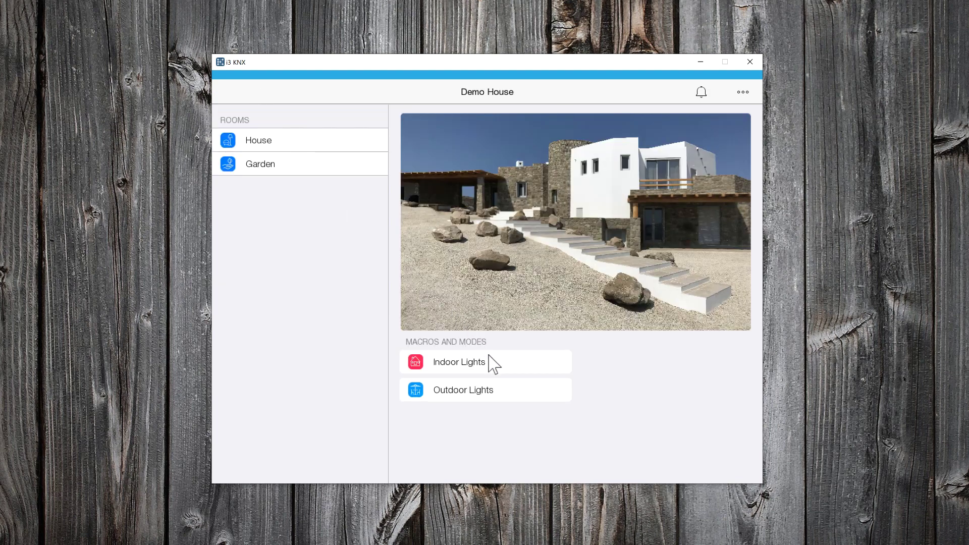
pyautogui.click(494, 398)
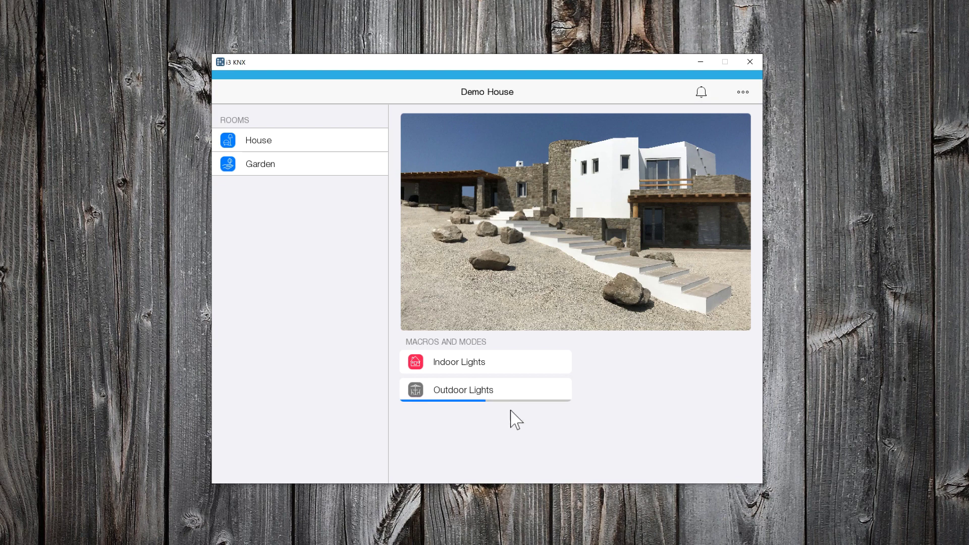
pyautogui.click(301, 174)
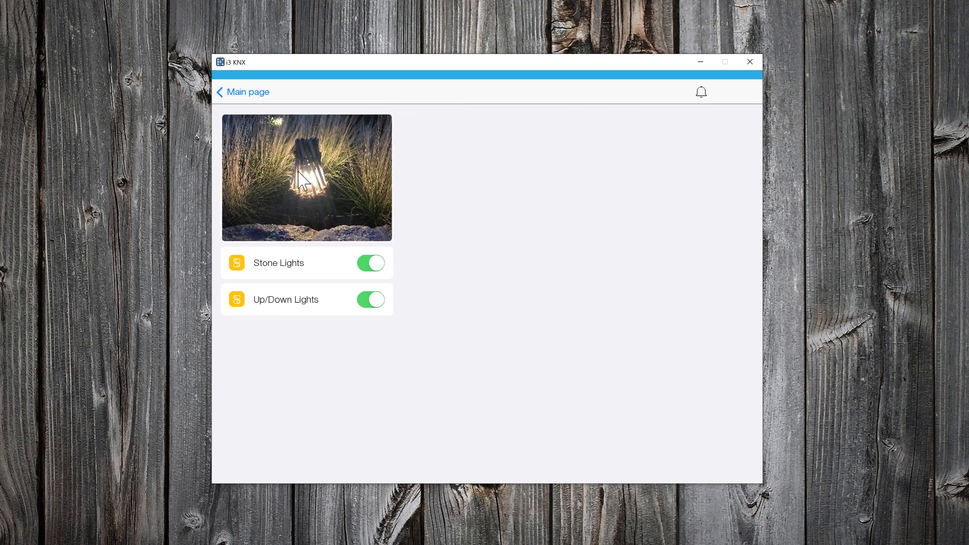
# - Run Outdoor Lights again and confirm the Garden lights are off
pyautogui.click(240, 97)
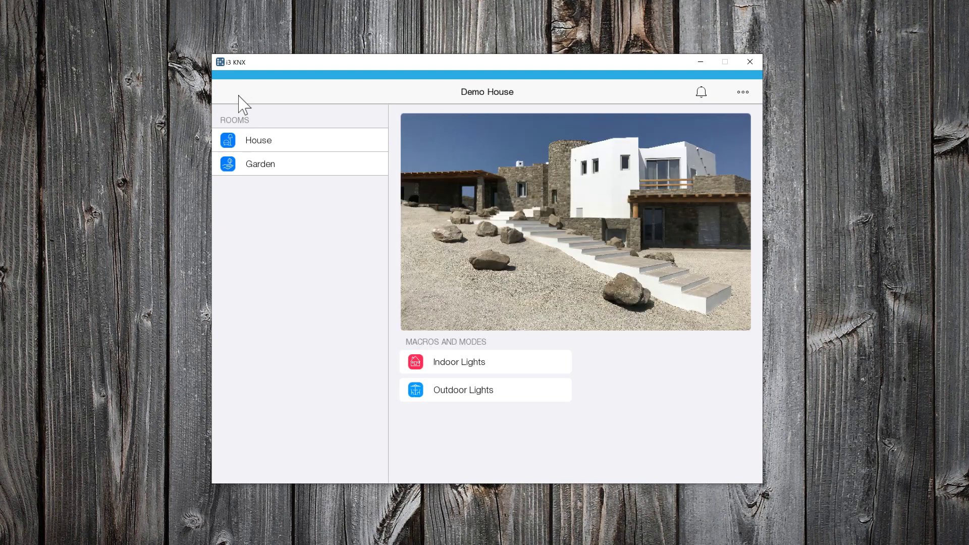
pyautogui.click(452, 396)
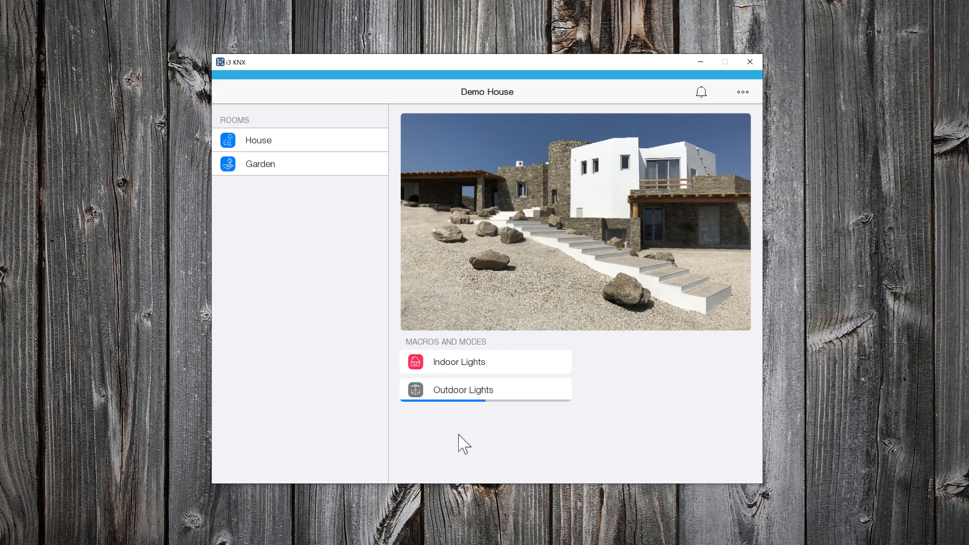
pyautogui.click(258, 165)
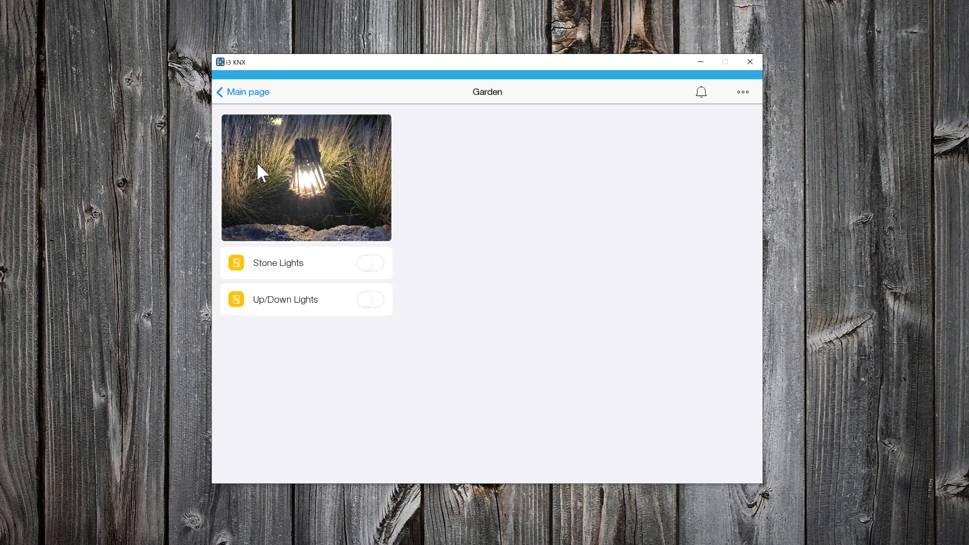
pyautogui.click(248, 94)
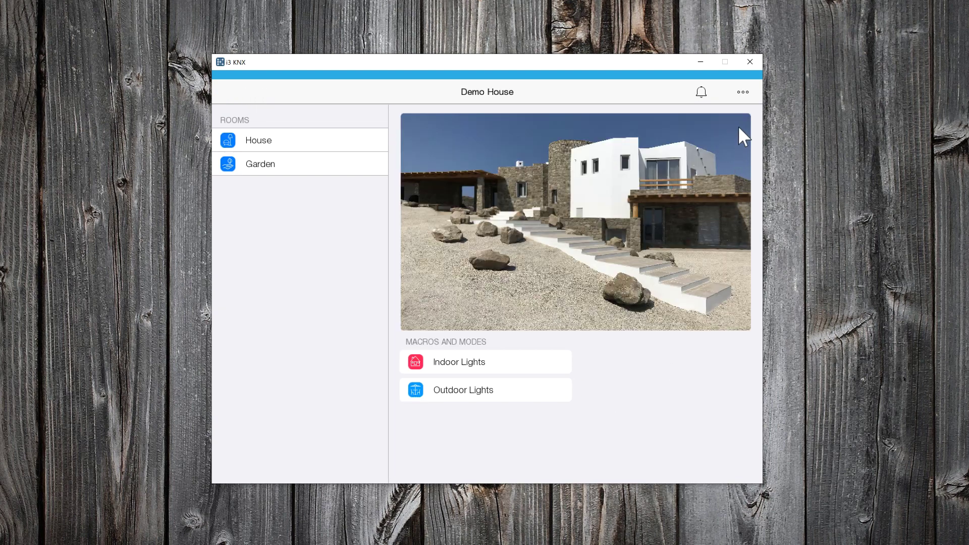
pyautogui.click(741, 94)
# - Add a new SIP server device under Config > Devices
pyautogui.click(699, 136)
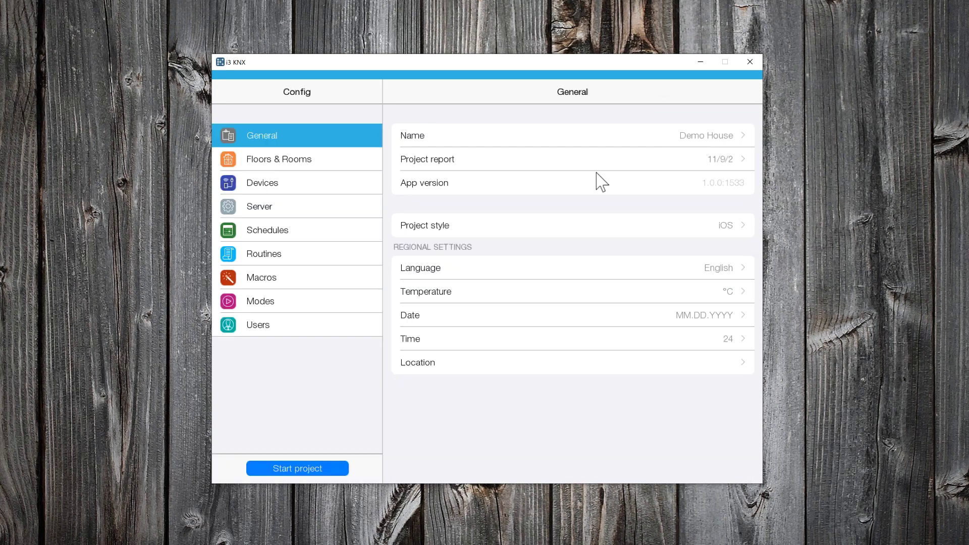
pyautogui.click(297, 181)
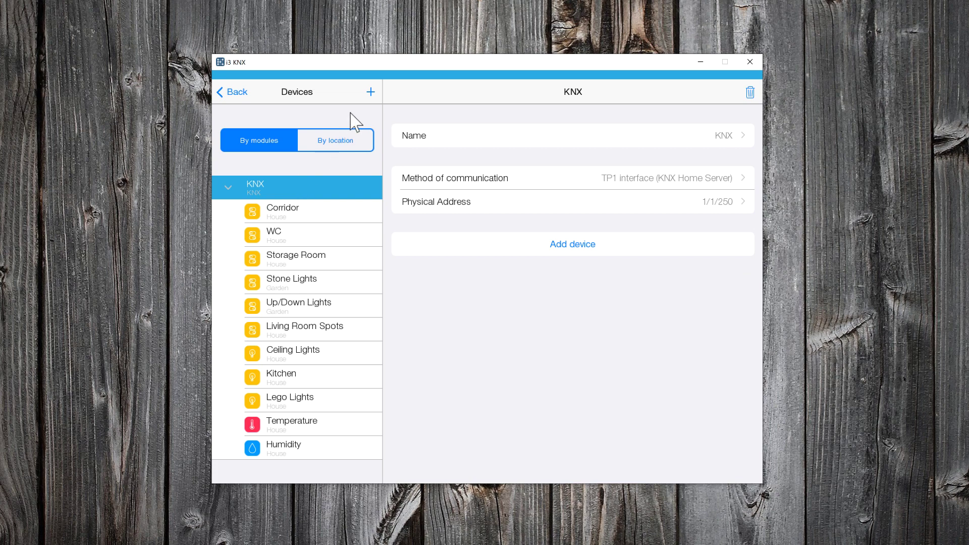
pyautogui.click(370, 92)
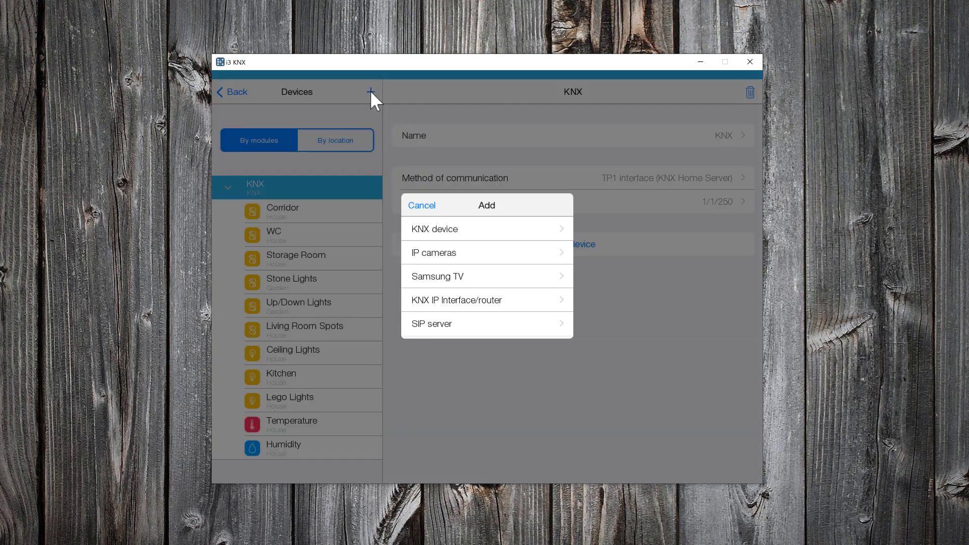
pyautogui.click(489, 325)
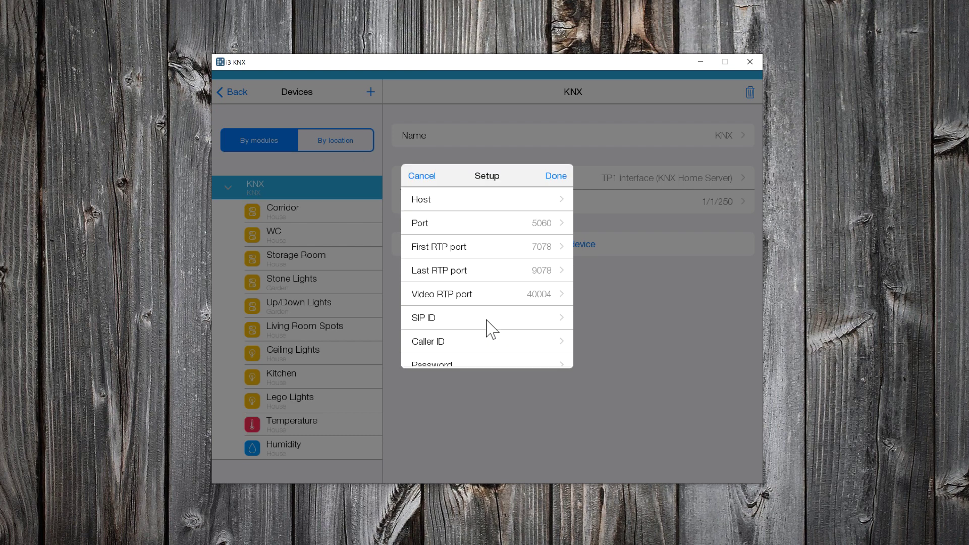
# - Set the SIP server host to 192.168.2.120, SIP ID 21 and Caller ID 21
pyautogui.click(549, 200)
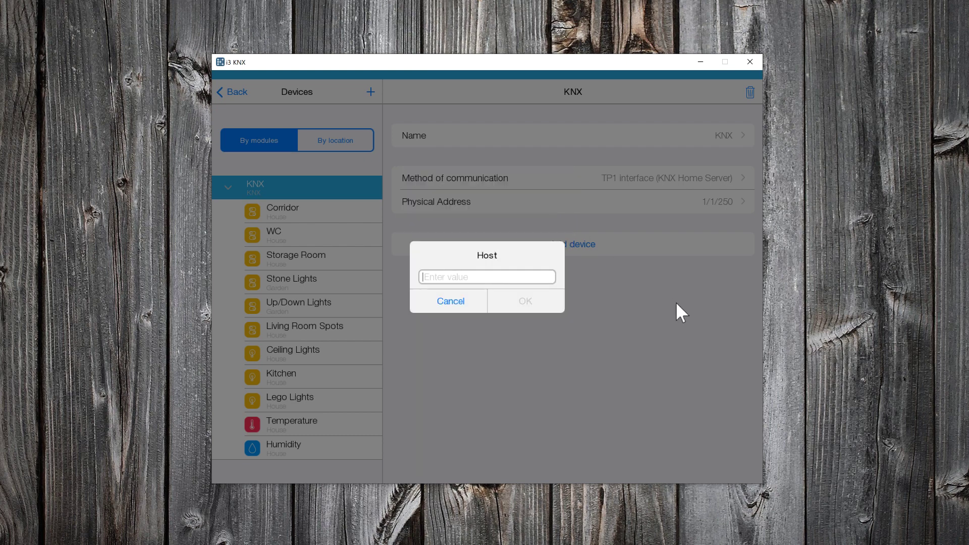
pyautogui.write('192.168.2.120')
pyautogui.click(555, 303)
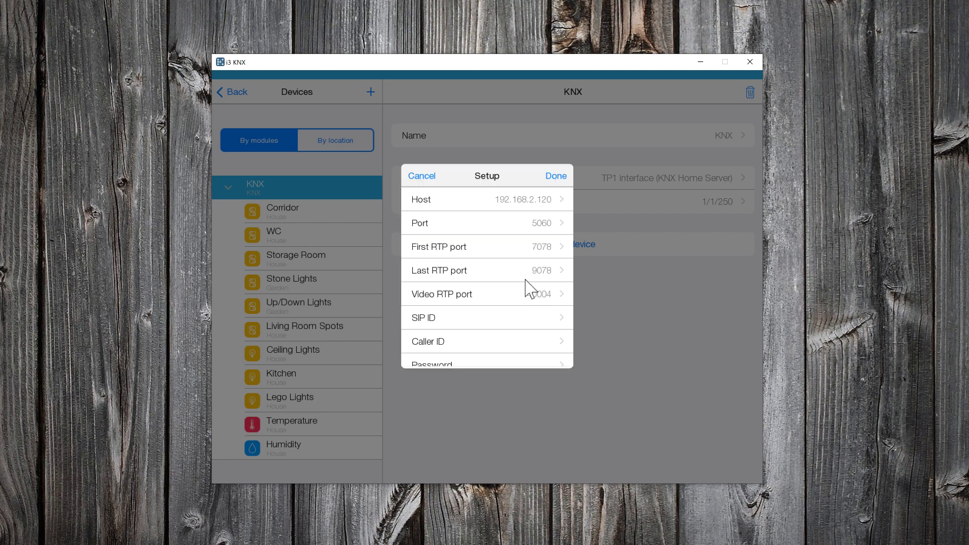
pyautogui.click(521, 318)
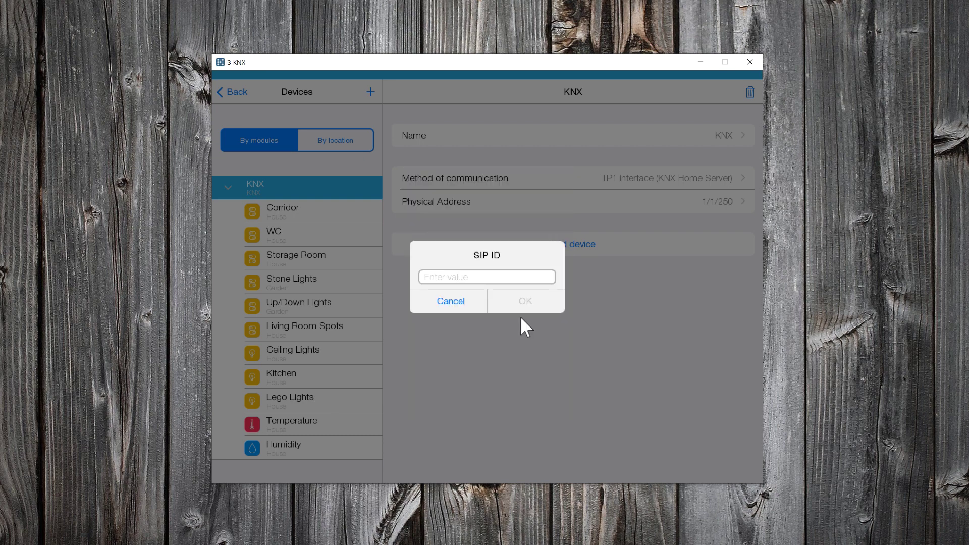
pyautogui.write('21')
pyautogui.click(526, 298)
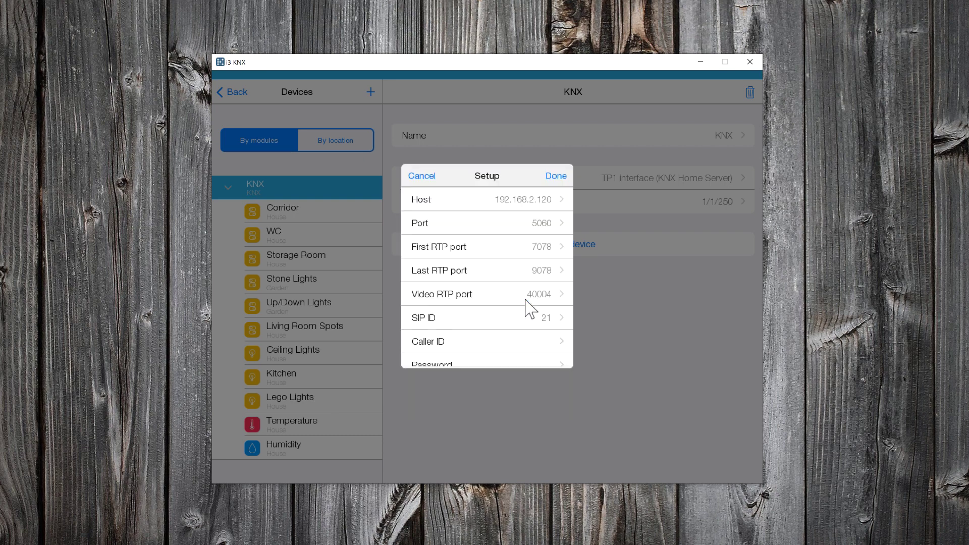
pyautogui.click(534, 338)
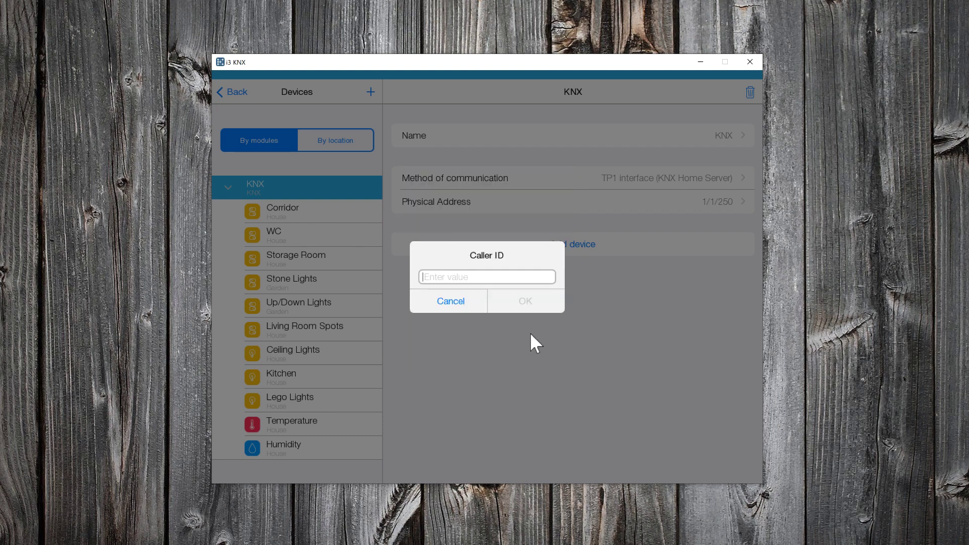
pyautogui.write('21')
pyautogui.click(537, 307)
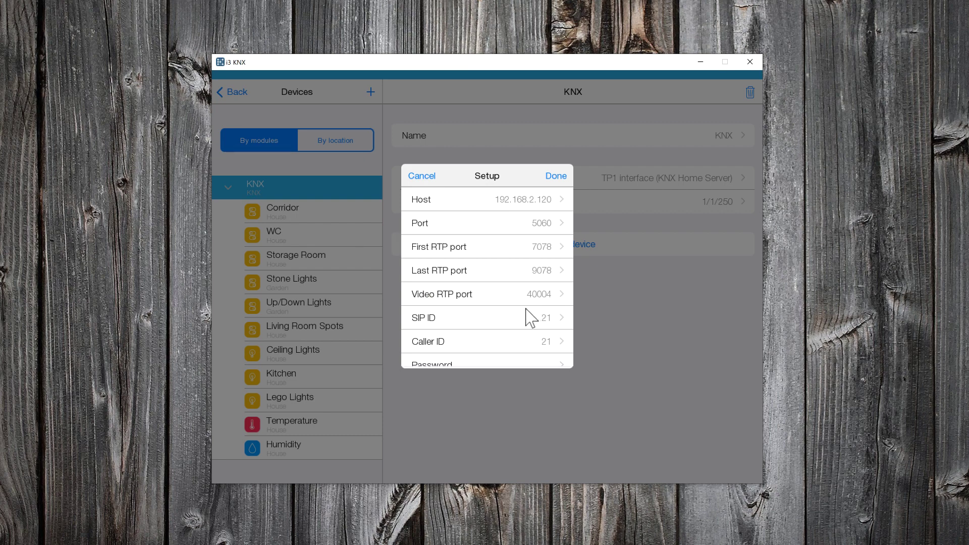
# - Enter the SIP account password and finish creating the device
pyautogui.scroll(-2, 525, 310)
pyautogui.click(526, 308)
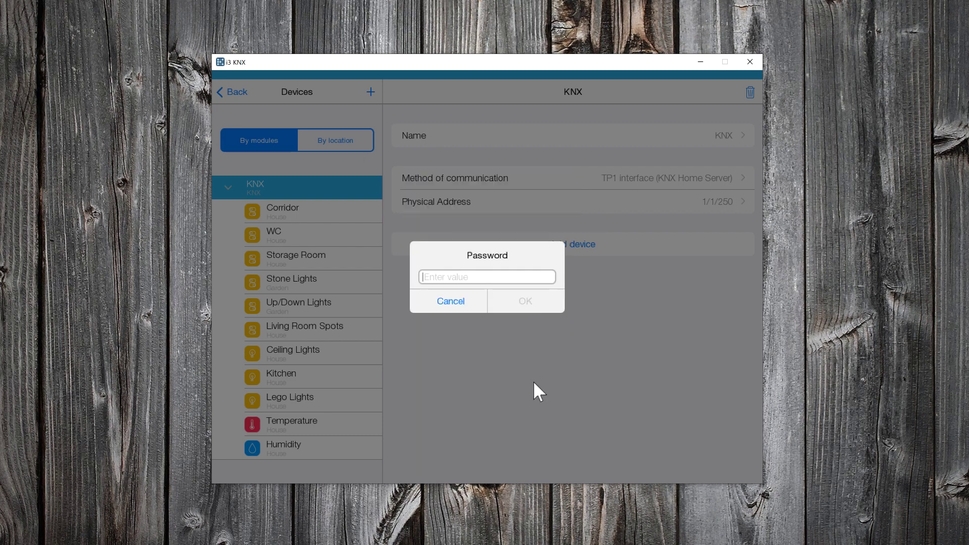
pyautogui.write('*****************')
pyautogui.click(525, 303)
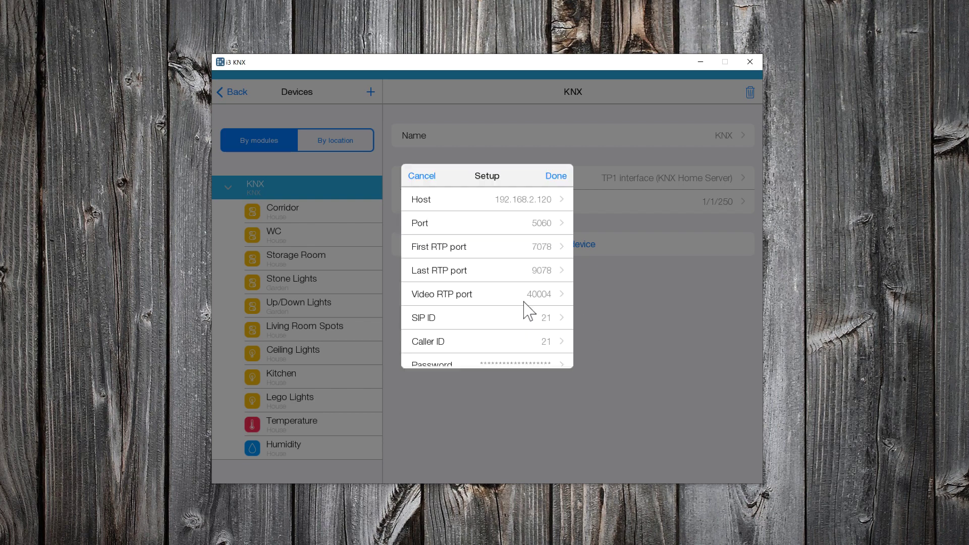
pyautogui.click(557, 178)
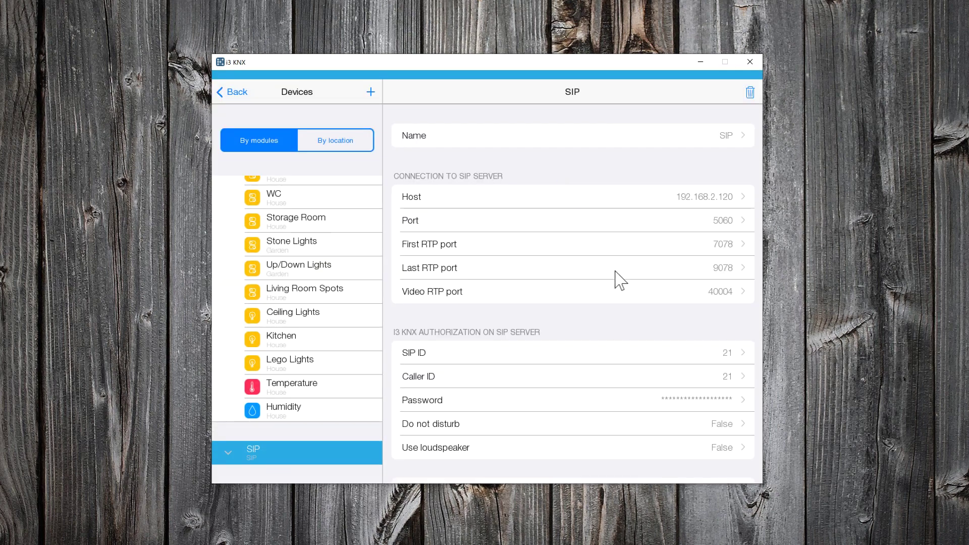
pyautogui.scroll(-3, 620, 280)
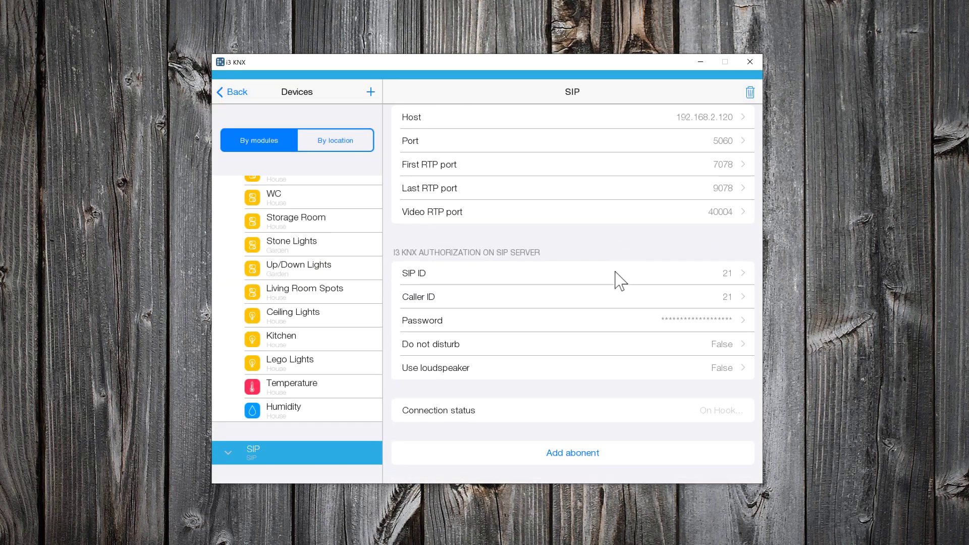
pyautogui.scroll(3, 620, 280)
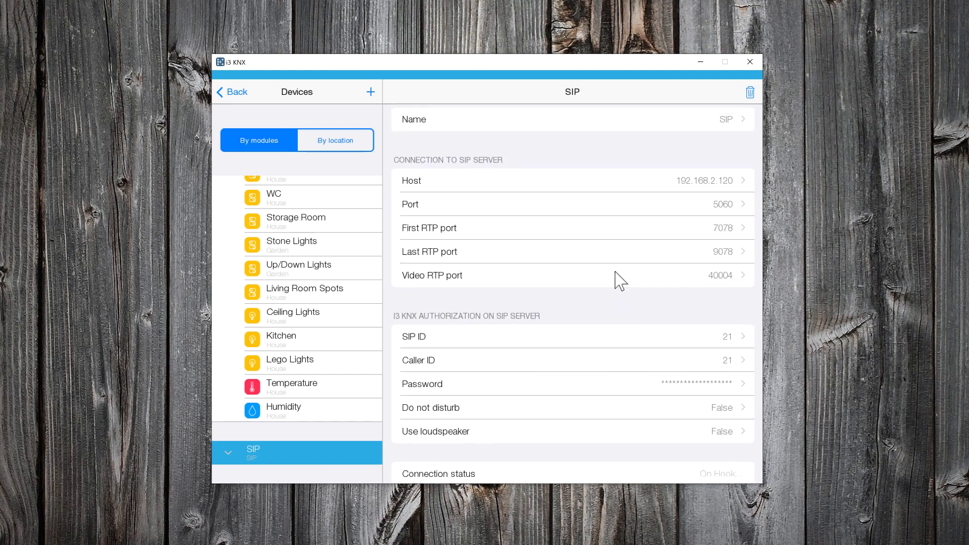
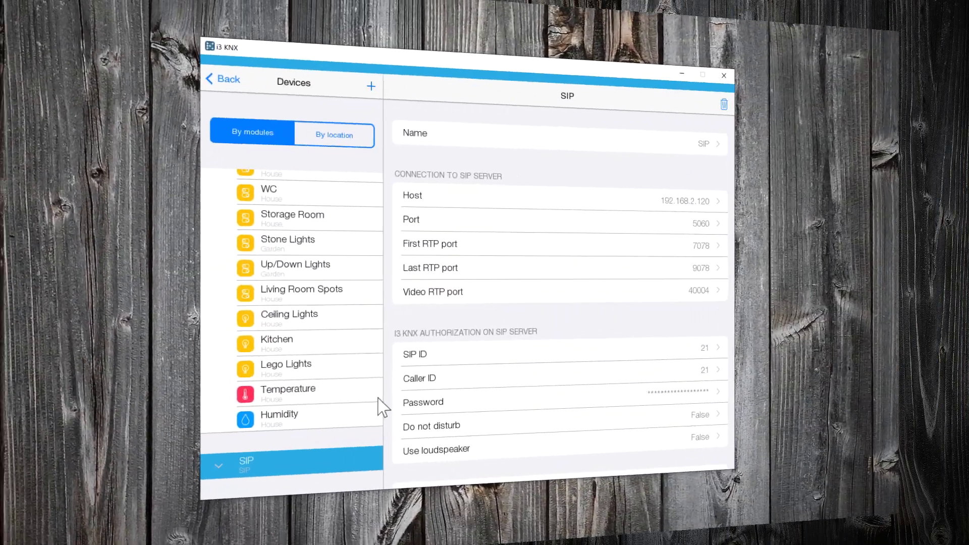
# - Add an audio intercom abonent under SIP named 'Emergency Call'
pyautogui.scroll(-3, 460, 399)
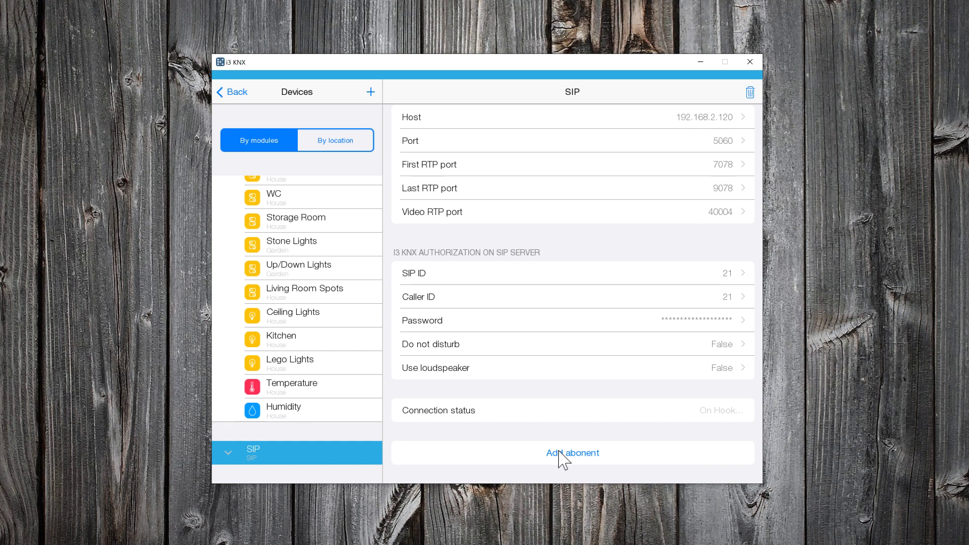
pyautogui.click(559, 453)
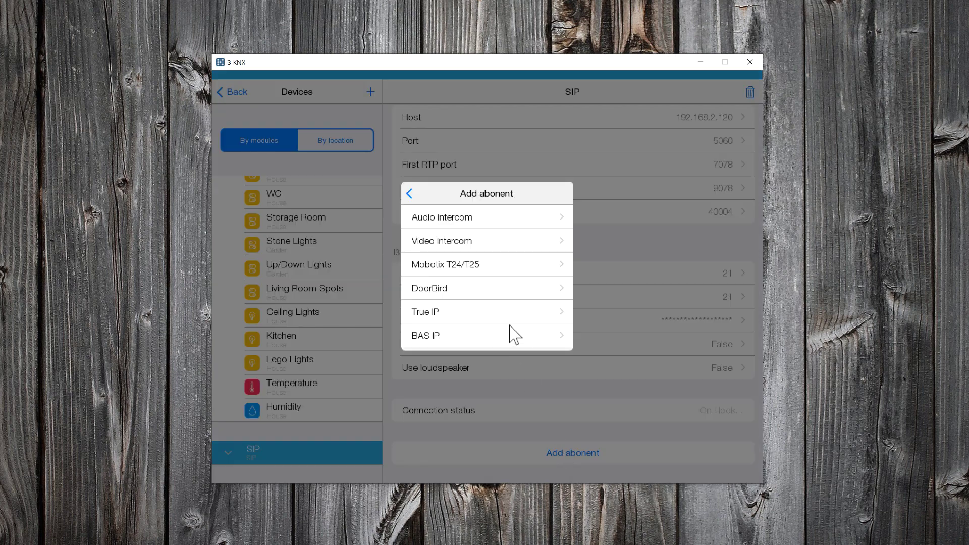
pyautogui.click(490, 217)
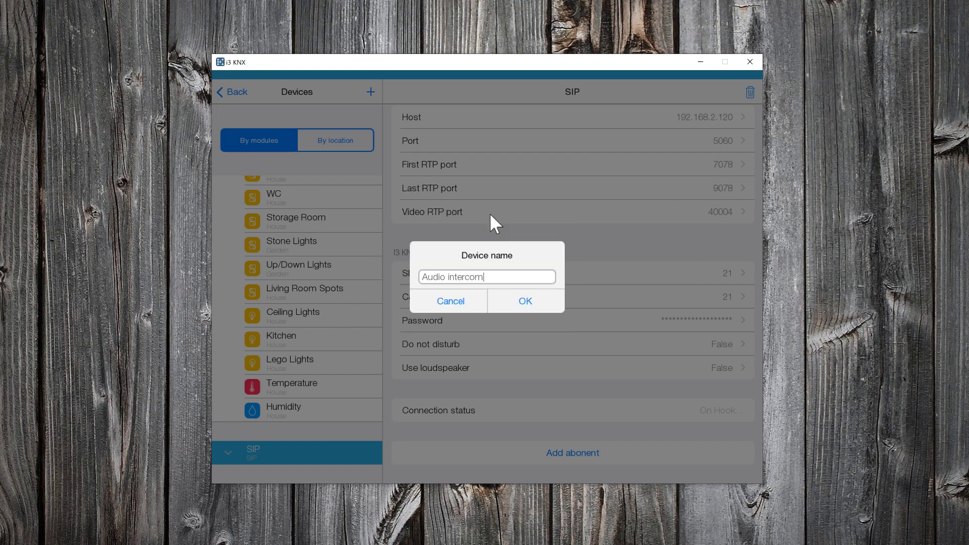
pyautogui.press('BackSpace')
pyautogui.press('BackSpace')
pyautogui.press('BackSpace')
pyautogui.press('BackSpace')
pyautogui.press('BackSpace')
pyautogui.press('BackSpace')
pyautogui.press('BackSpace')
pyautogui.press('BackSpace')
pyautogui.press('BackSpace')
pyautogui.press('BackSpace')
pyautogui.press('BackSpace')
pyautogui.press('BackSpace')
pyautogui.press('BackSpace')
pyautogui.press('BackSpace')
pyautogui.write('Emergency Call')
pyautogui.click(523, 305)
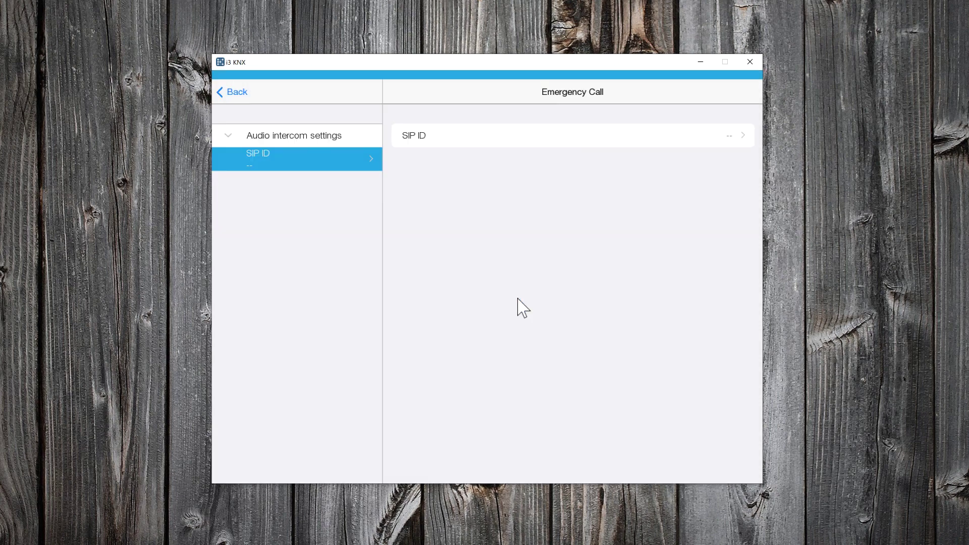
# - Set the Emergency Call intercom's SIP ID to 18
pyautogui.click(667, 139)
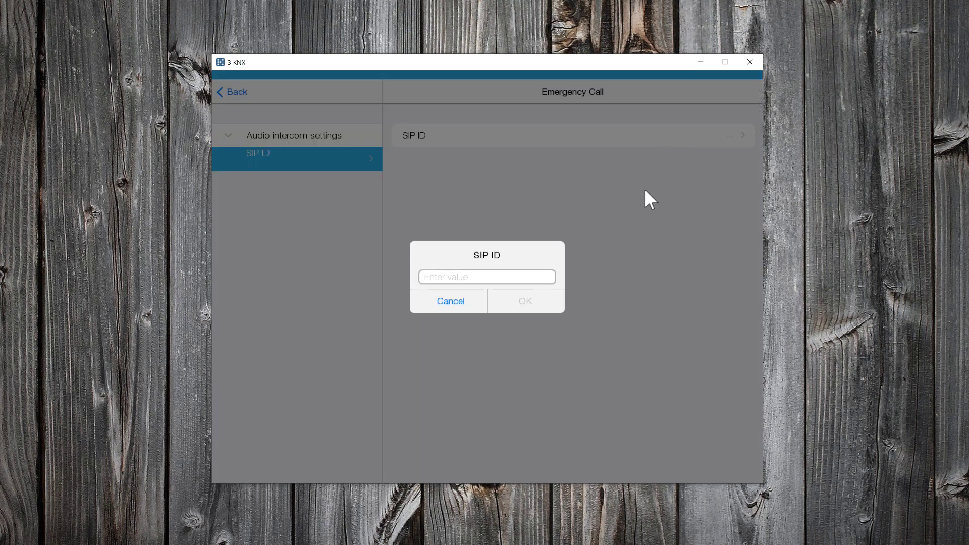
pyautogui.write('18')
pyautogui.click(521, 302)
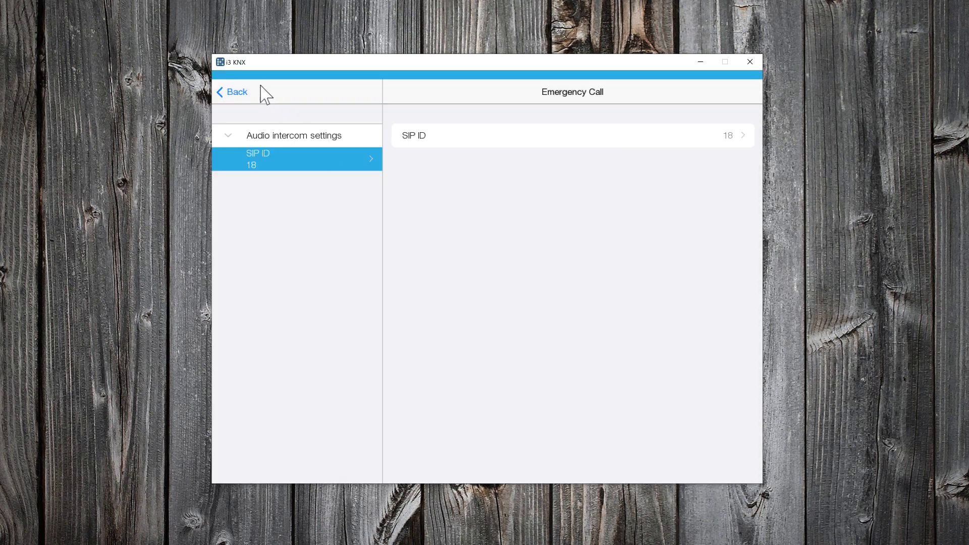
pyautogui.click(248, 91)
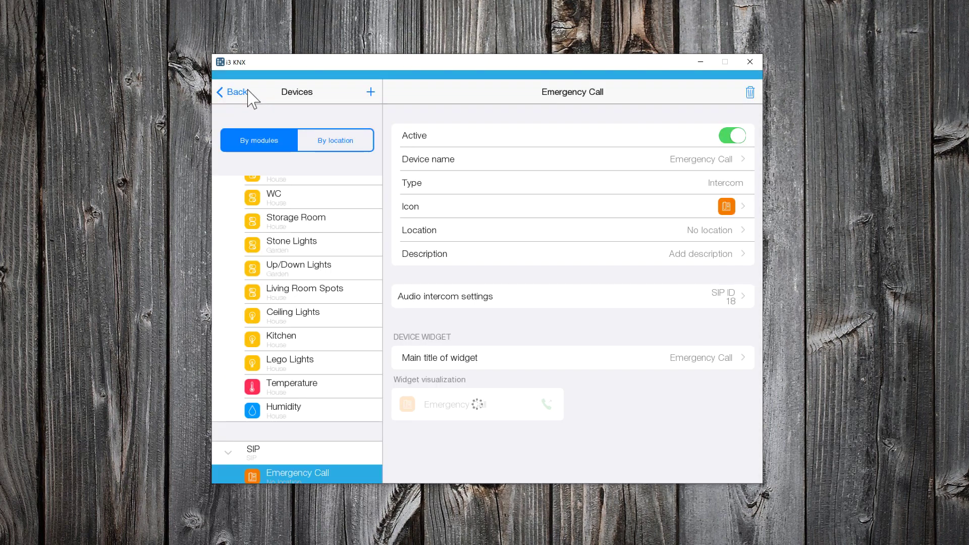
# - Set the Emergency Call device's location to House
pyautogui.click(734, 233)
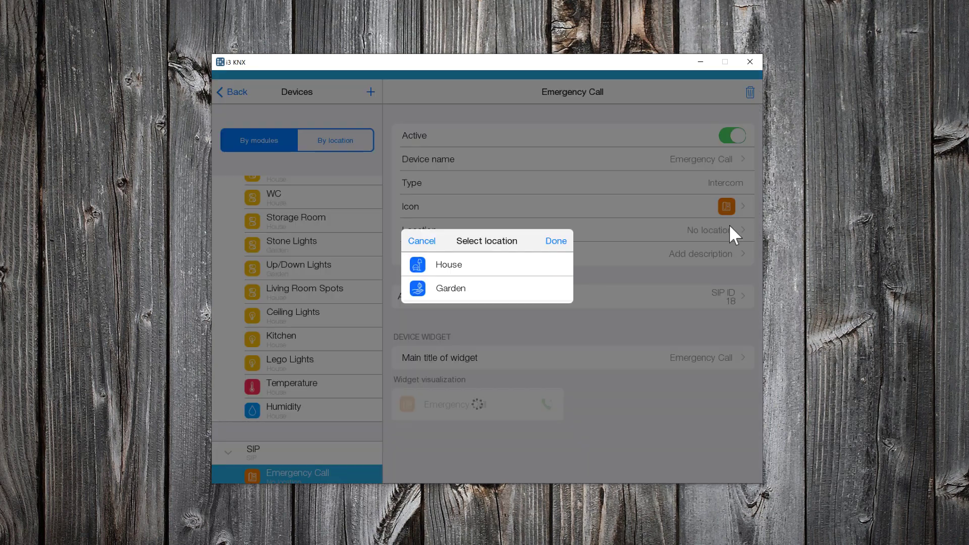
pyautogui.click(471, 263)
pyautogui.click(564, 241)
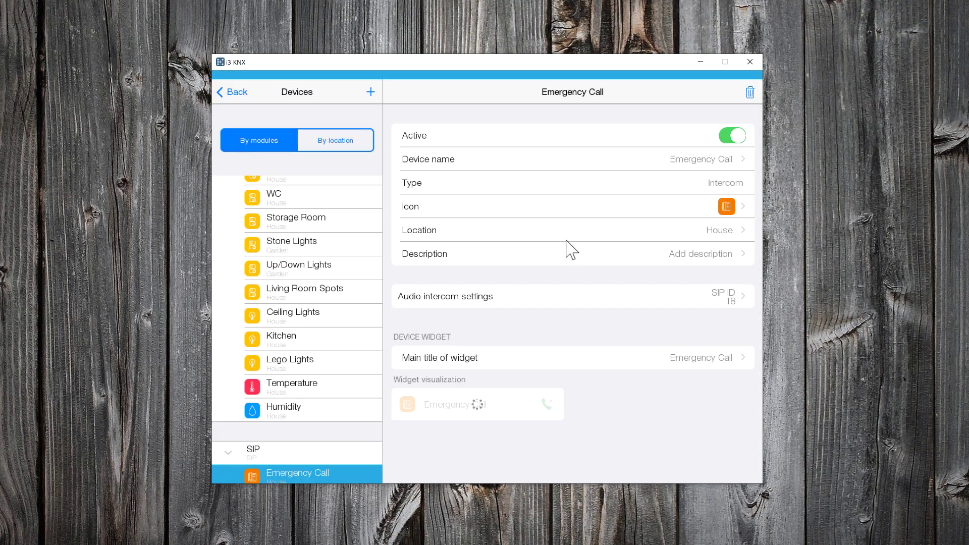
pyautogui.click(228, 92)
# - Start and publish the Demo House project, then open the House room
pyautogui.click(296, 471)
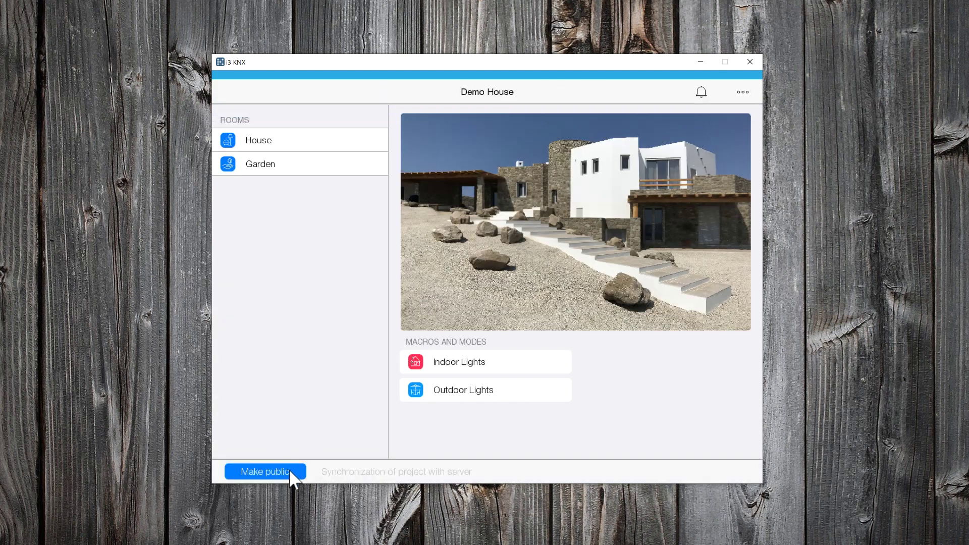
pyautogui.click(290, 471)
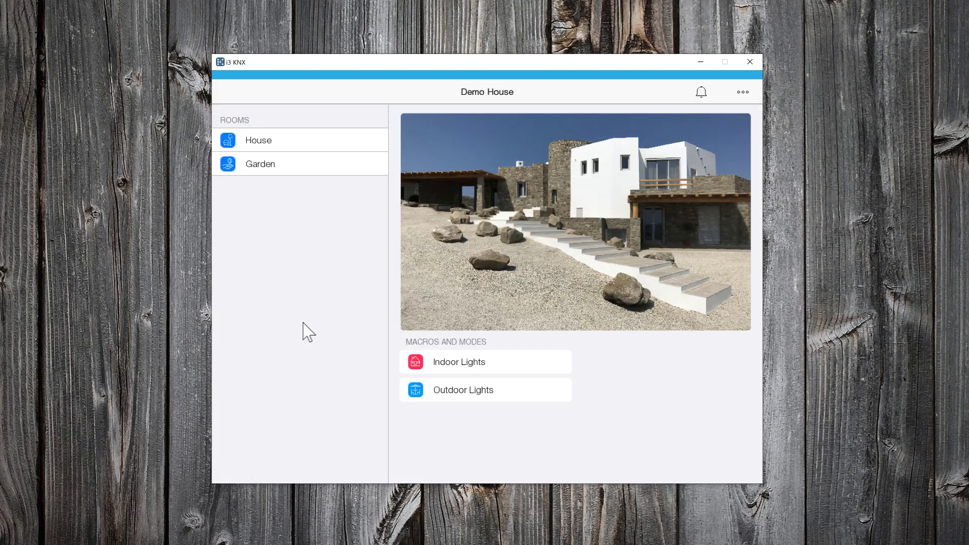
pyautogui.click(284, 145)
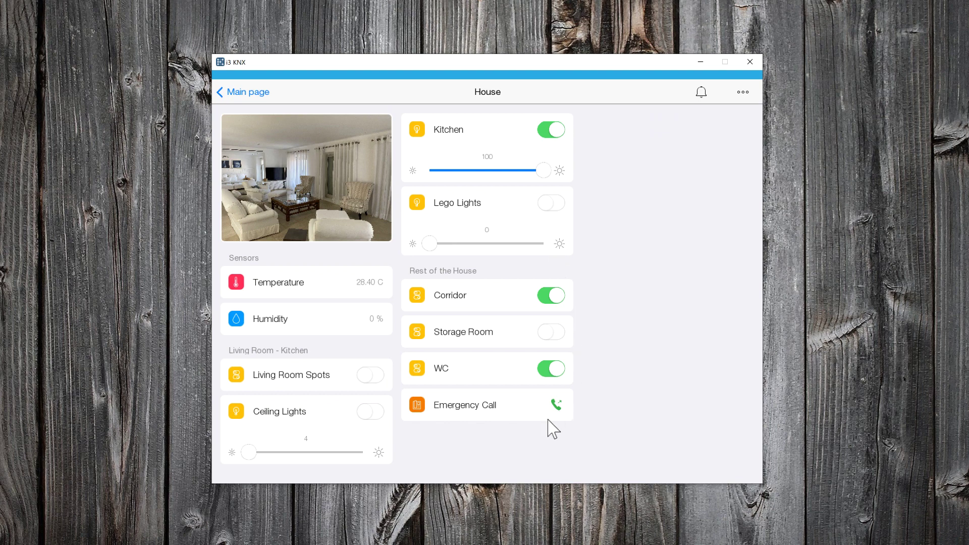
# - Add a header named 'Emergency' to the House room in the room editor
pyautogui.click(742, 92)
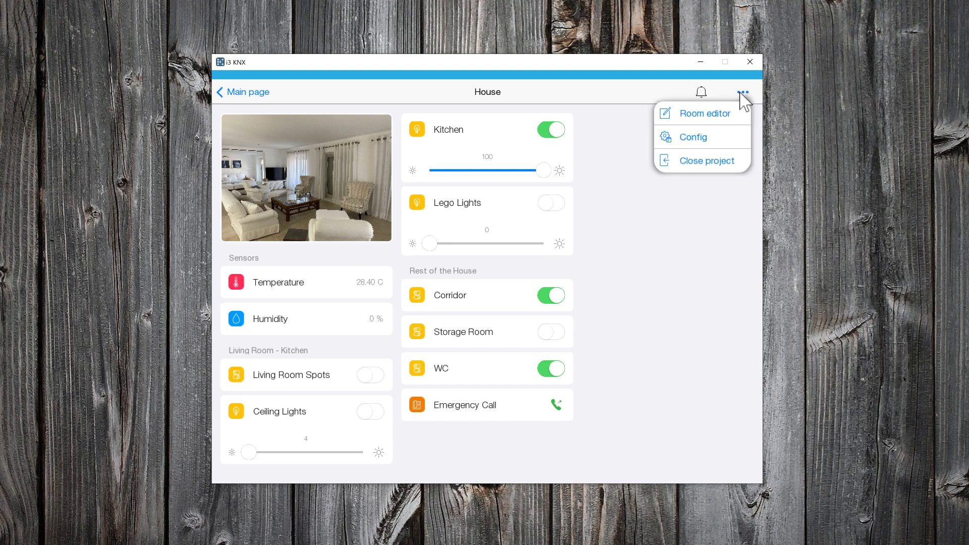
pyautogui.click(714, 114)
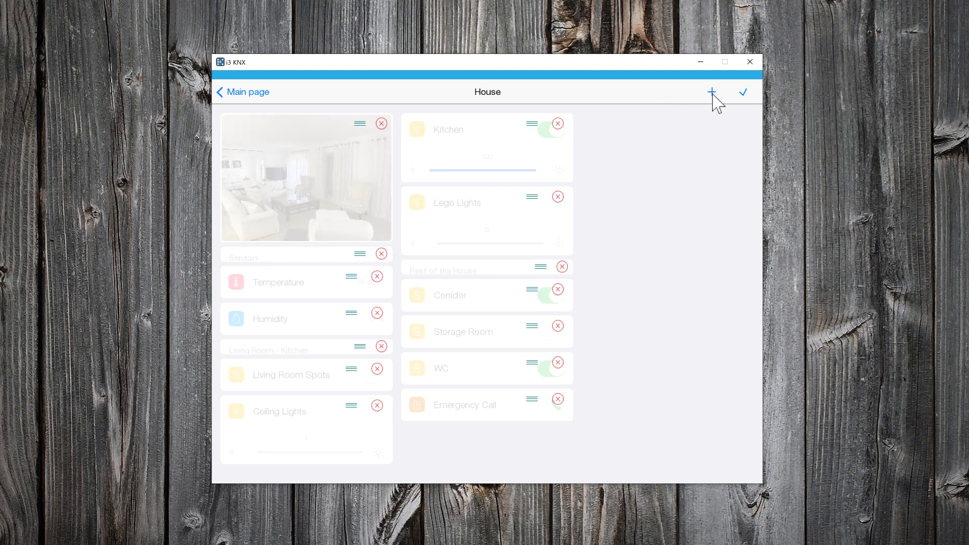
pyautogui.click(712, 93)
pyautogui.click(656, 113)
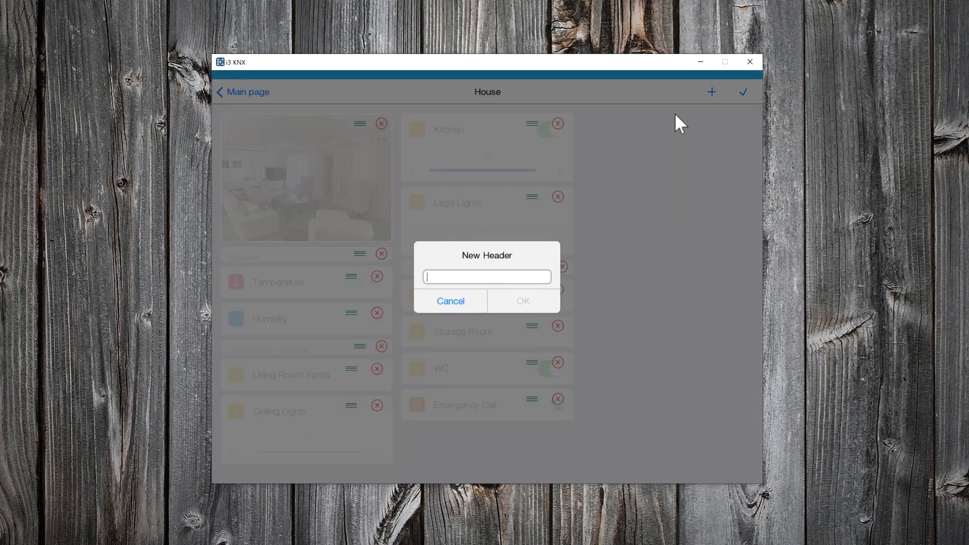
pyautogui.write('Emergency')
pyautogui.click(540, 300)
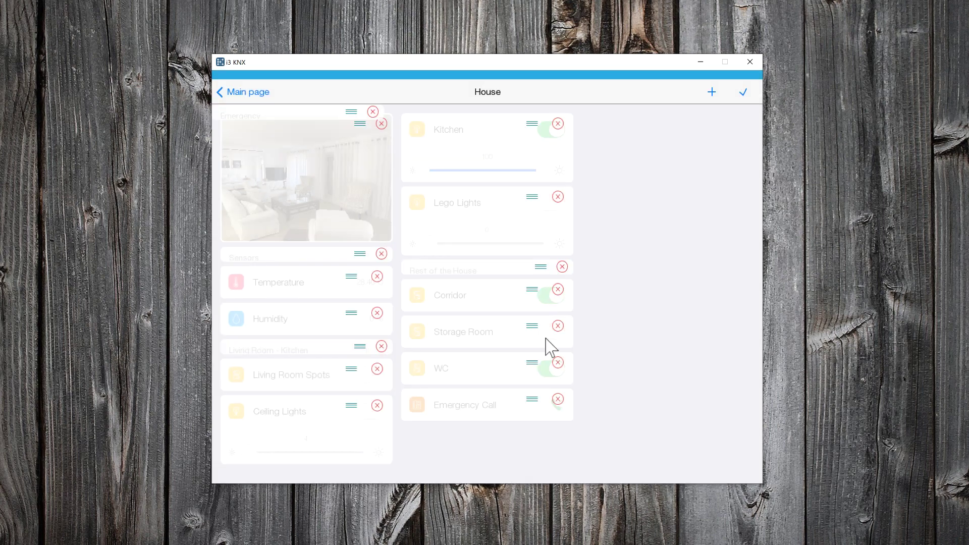
# - Move the Emergency header above Emergency Call and publish the room layout
pyautogui.moveTo(550, 442); pyautogui.dragTo(541, 369)
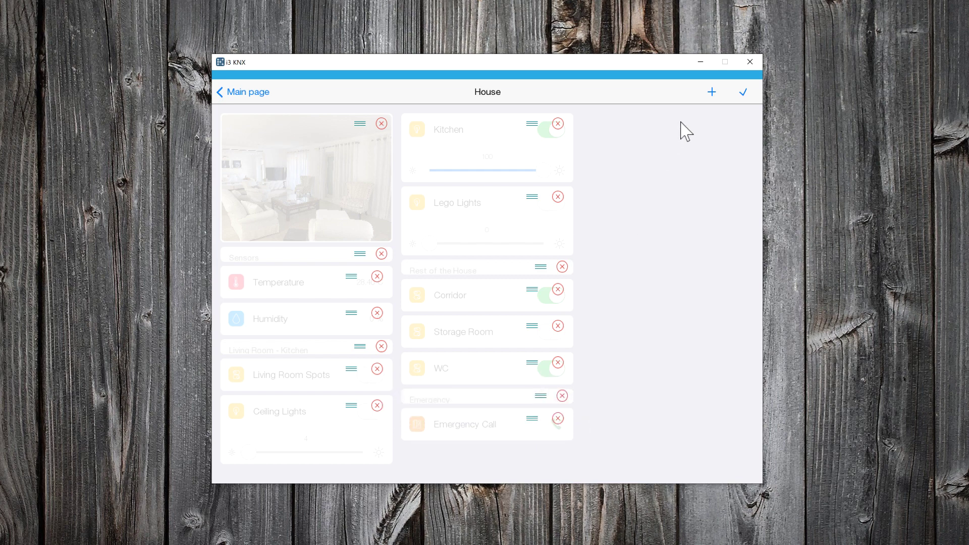
pyautogui.click(742, 93)
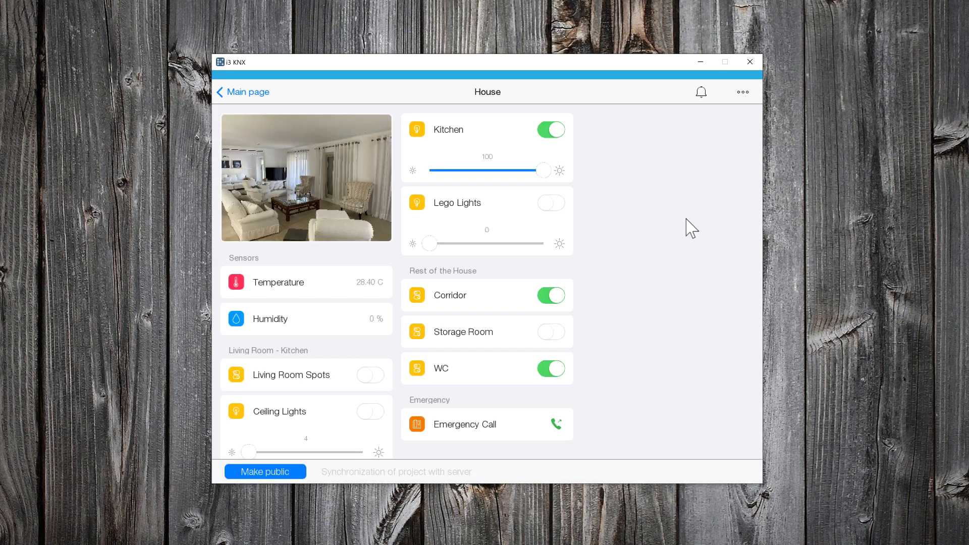
pyautogui.click(290, 467)
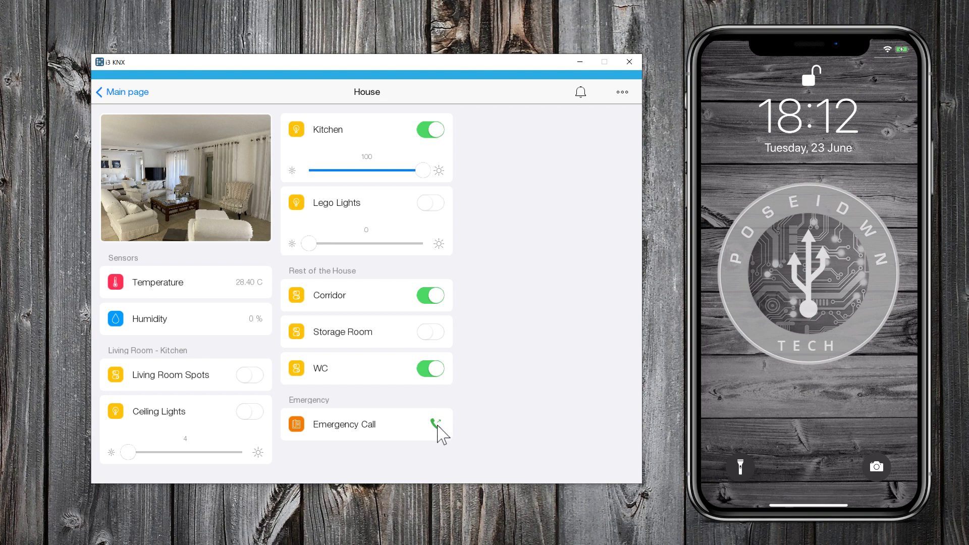
# - Test the Emergency Call card by calling the iPhone from its phone icon
pyautogui.click(437, 427)
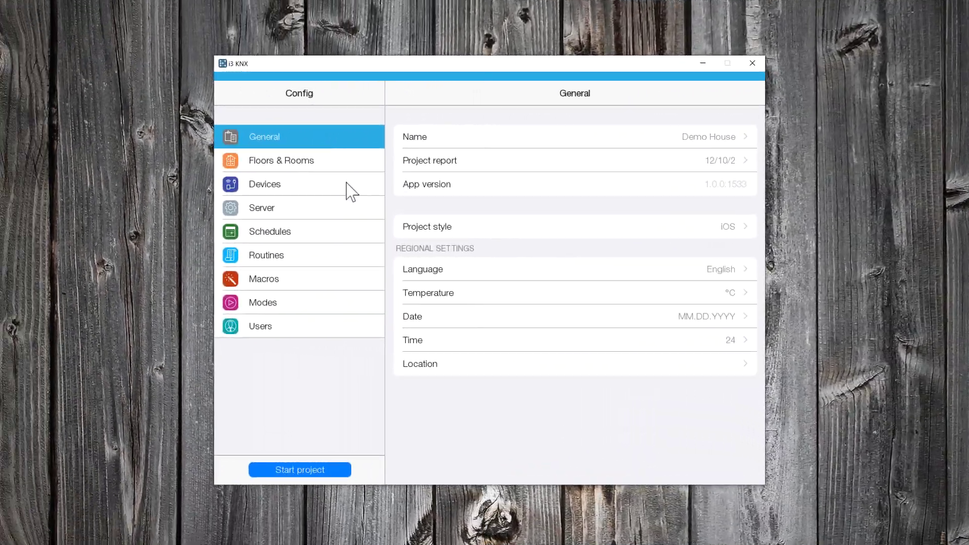
# - Add an IP camera device named 'Outdoor Camera' to the project's devices
pyautogui.click(295, 185)
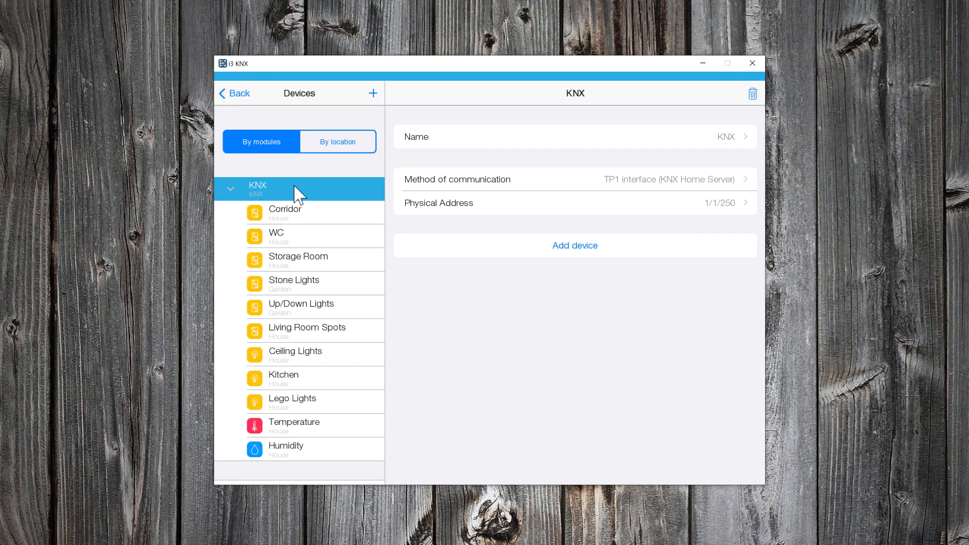
pyautogui.click(373, 94)
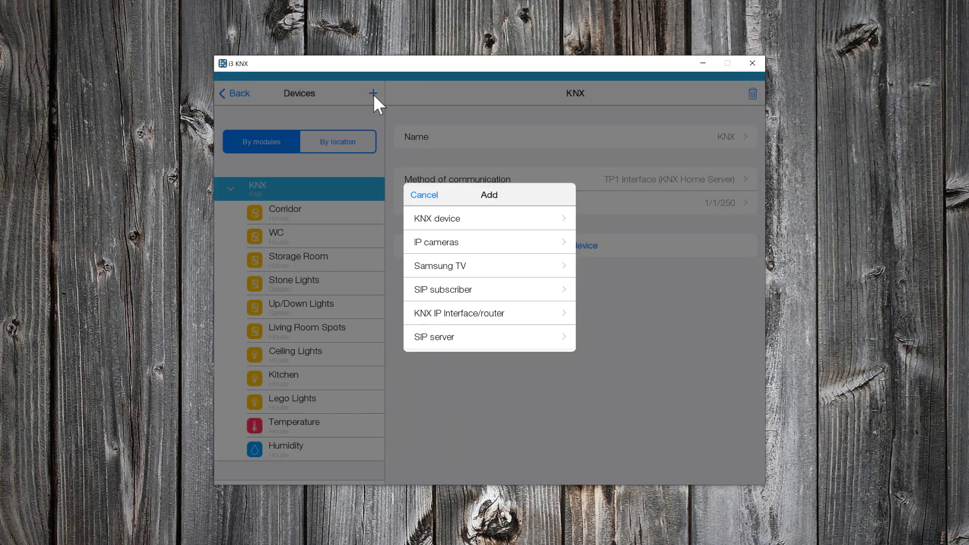
pyautogui.click(477, 244)
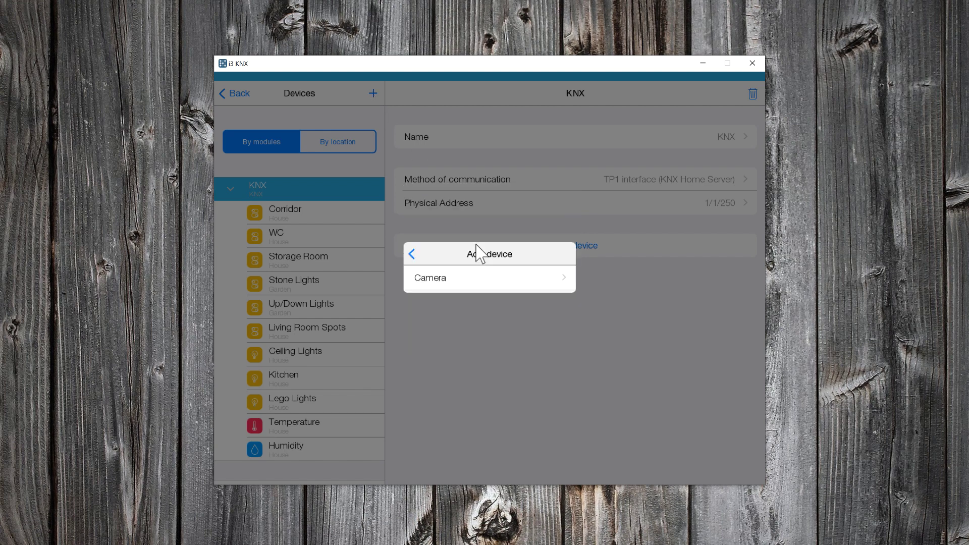
pyautogui.click(458, 288)
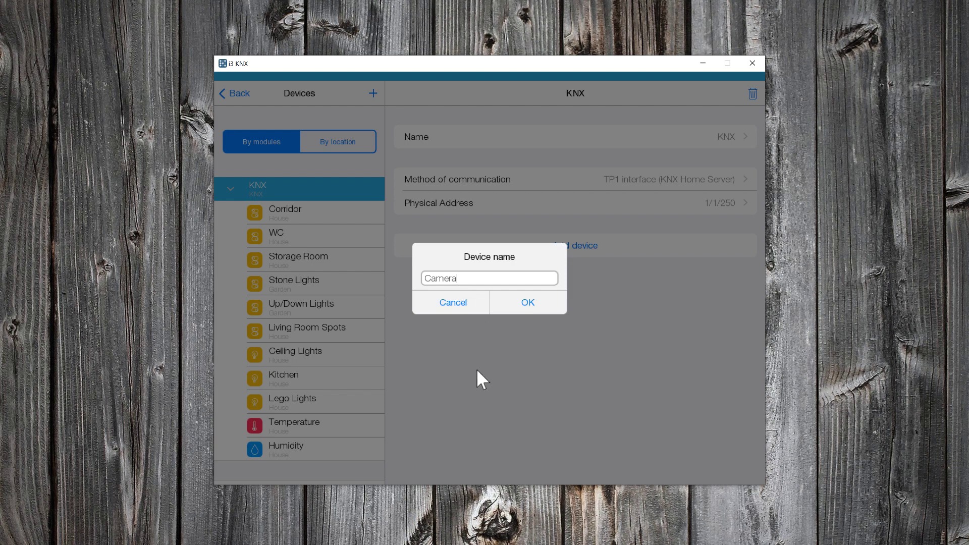
pyautogui.press('BackSpace')
pyautogui.press('BackSpace')
pyautogui.press('BackSpace')
pyautogui.press('BackSpace')
pyautogui.press('BackSpace')
pyautogui.press('BackSpace')
pyautogui.write('Outdoor Camera')
pyautogui.click(526, 306)
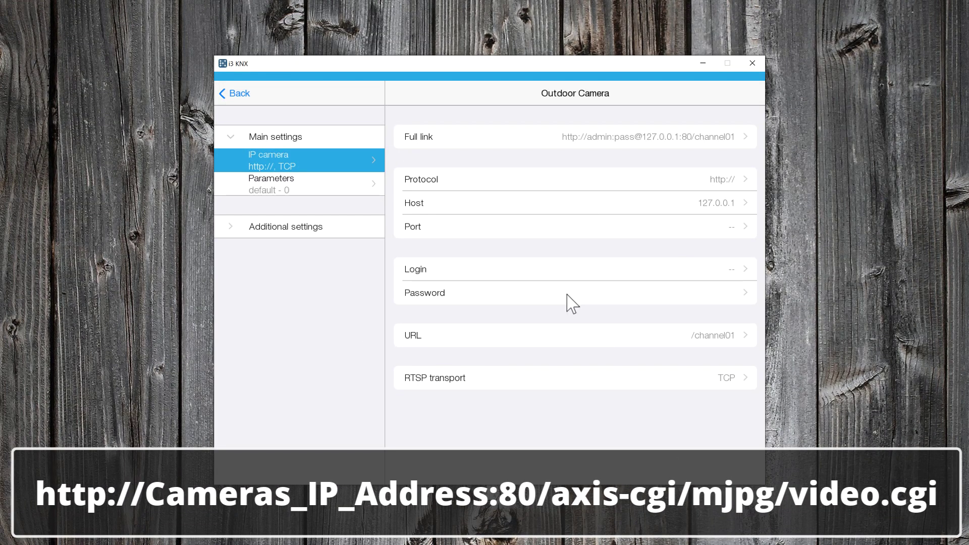
pyautogui.click(620, 135)
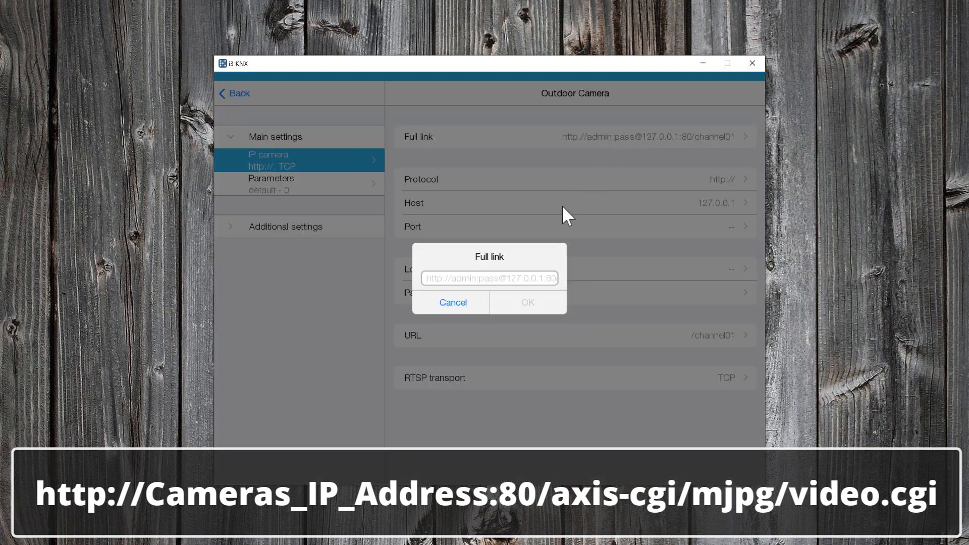
pyautogui.hotkey('ctrl', 'v')
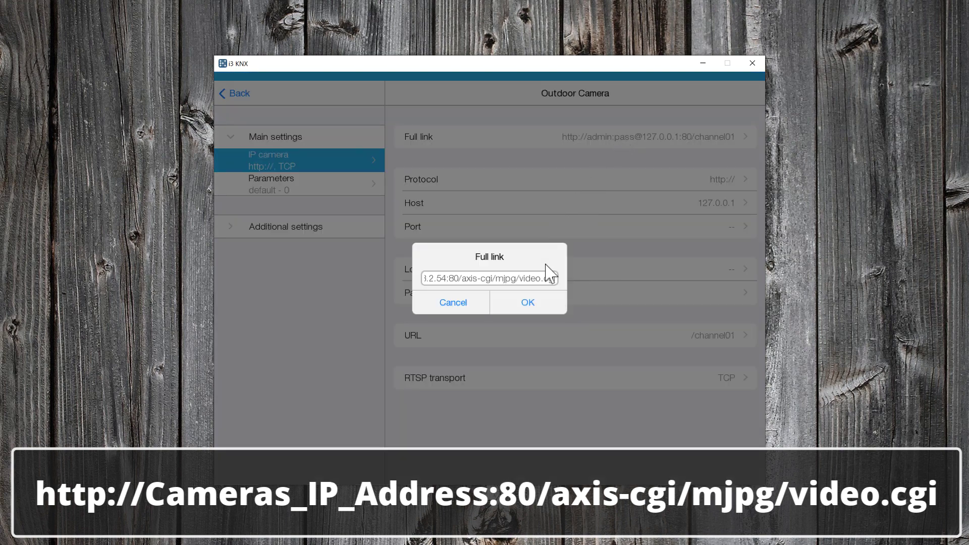
pyautogui.click(526, 303)
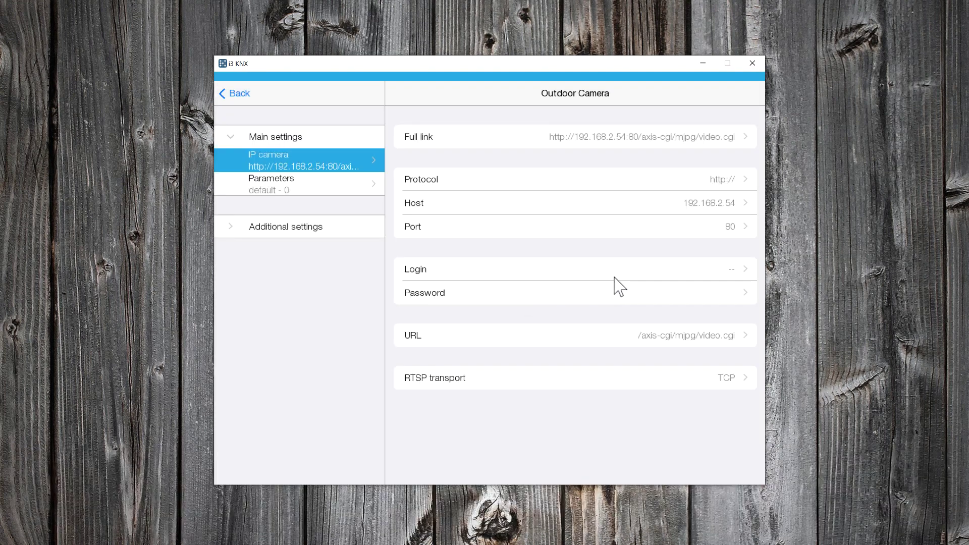
# - Set the camera login to 'root' and enter the camera password
pyautogui.click(614, 276)
pyautogui.write('root')
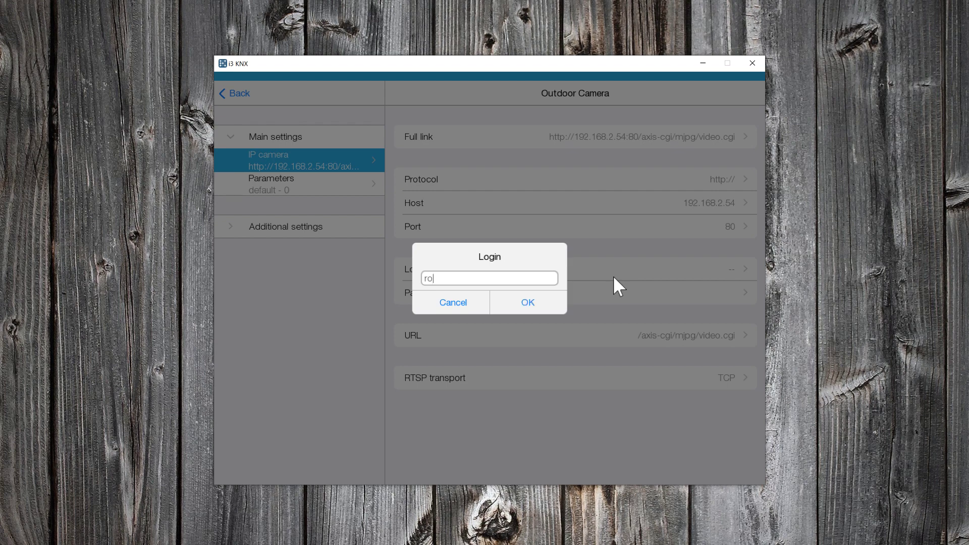
pyautogui.click(555, 307)
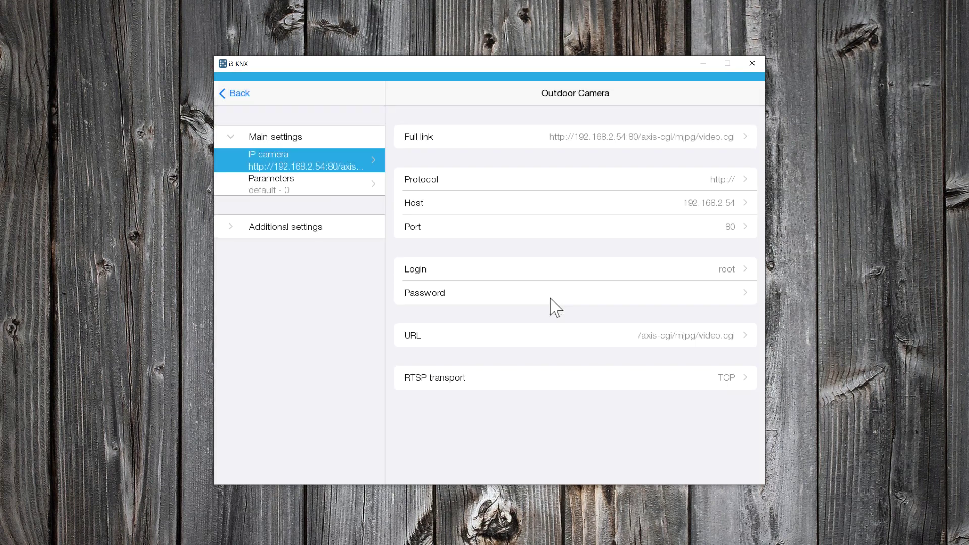
pyautogui.click(696, 296)
pyautogui.hotkey('ctrl', 'v')
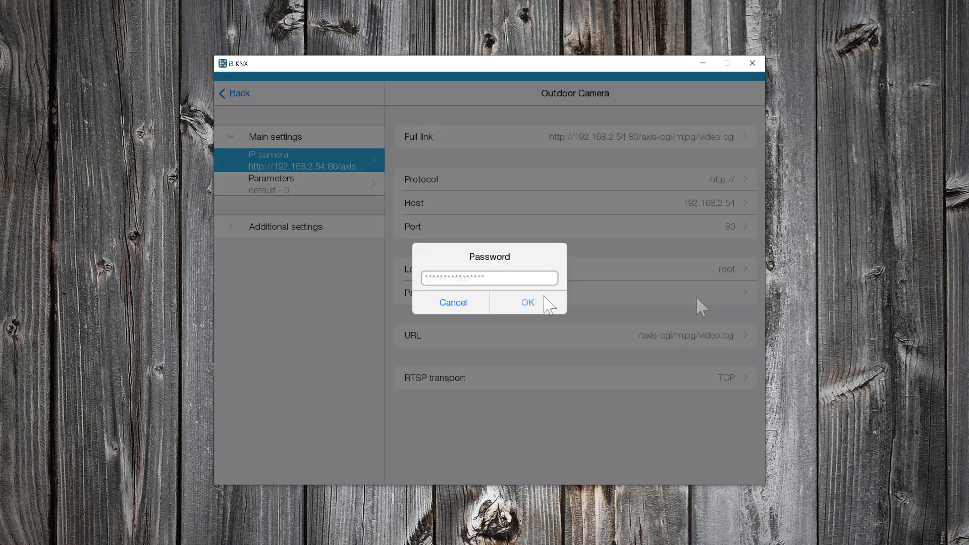
pyautogui.click(550, 306)
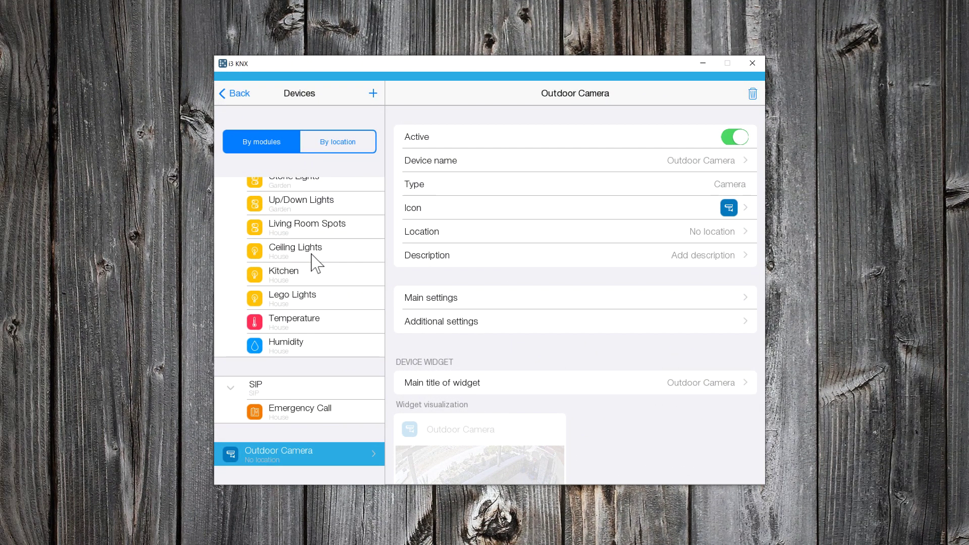
# - Set the Outdoor Camera's location to Garden
pyautogui.click(673, 235)
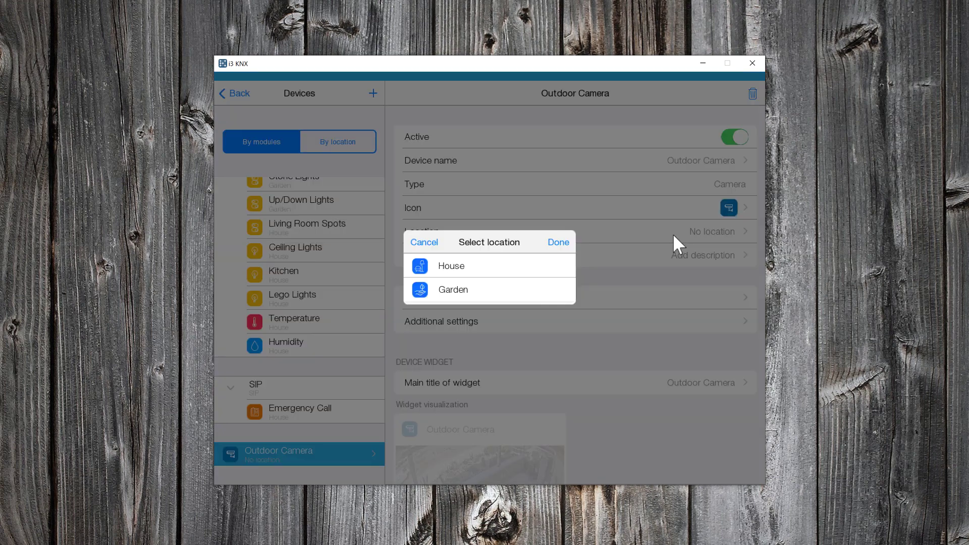
pyautogui.click(473, 289)
pyautogui.click(559, 243)
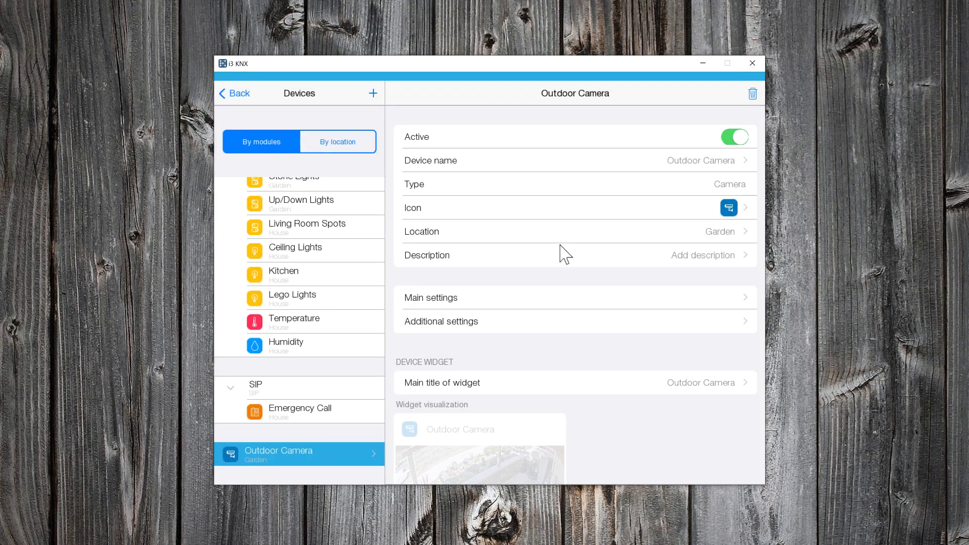
pyautogui.click(236, 94)
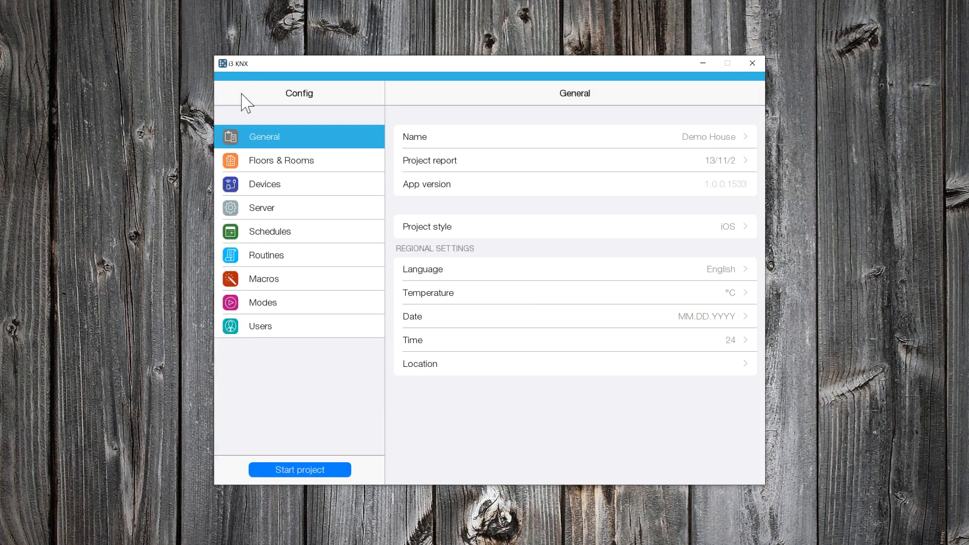
# - Start the project, open the Garden room and view the Outdoor Camera feed full size
pyautogui.click(299, 472)
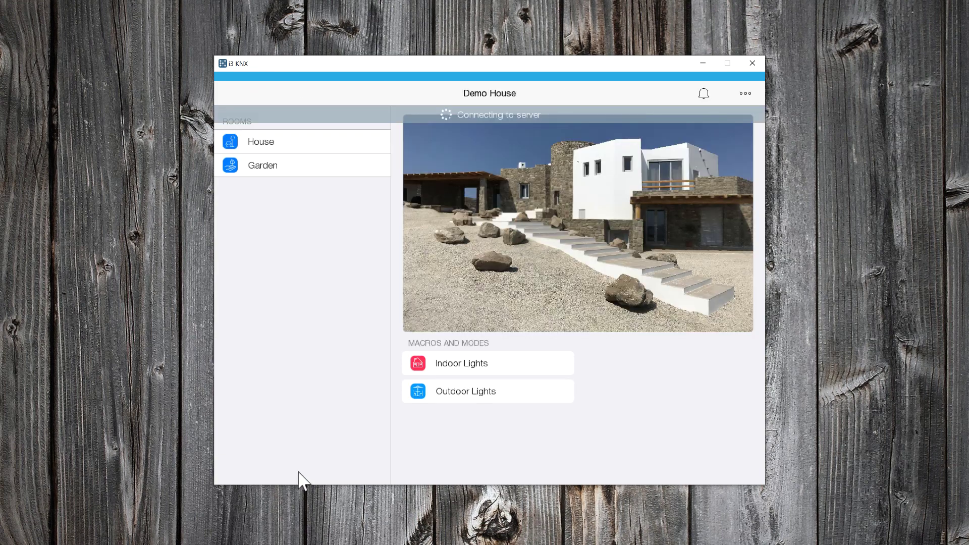
pyautogui.click(276, 472)
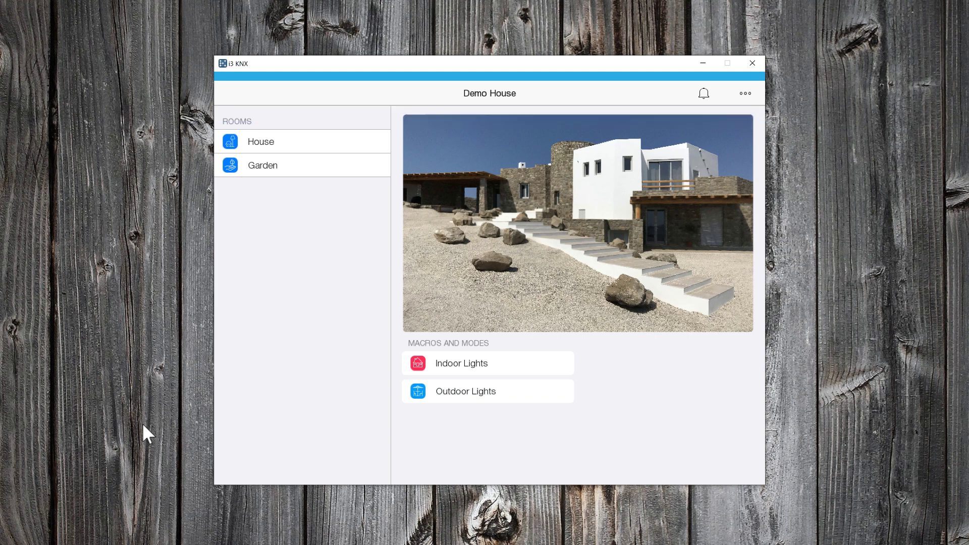
pyautogui.click(280, 173)
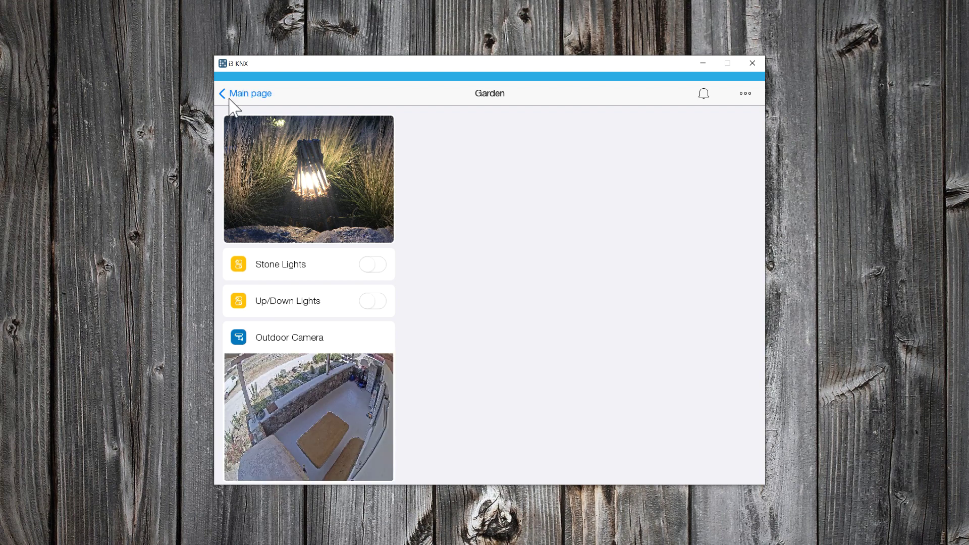
pyautogui.click(336, 398)
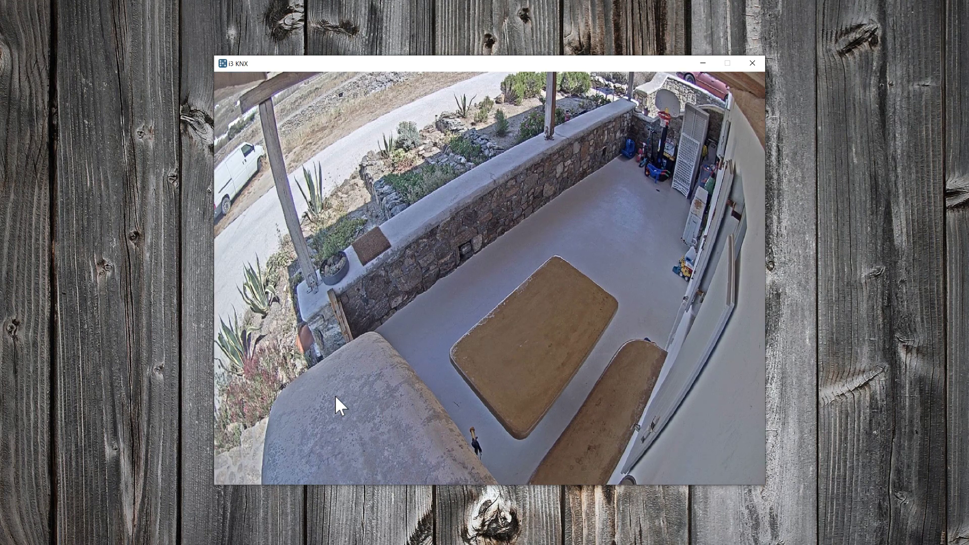
# - Toggle Stone Lights on and off while watching the camera feed, then return to the main page
pyautogui.click(372, 338)
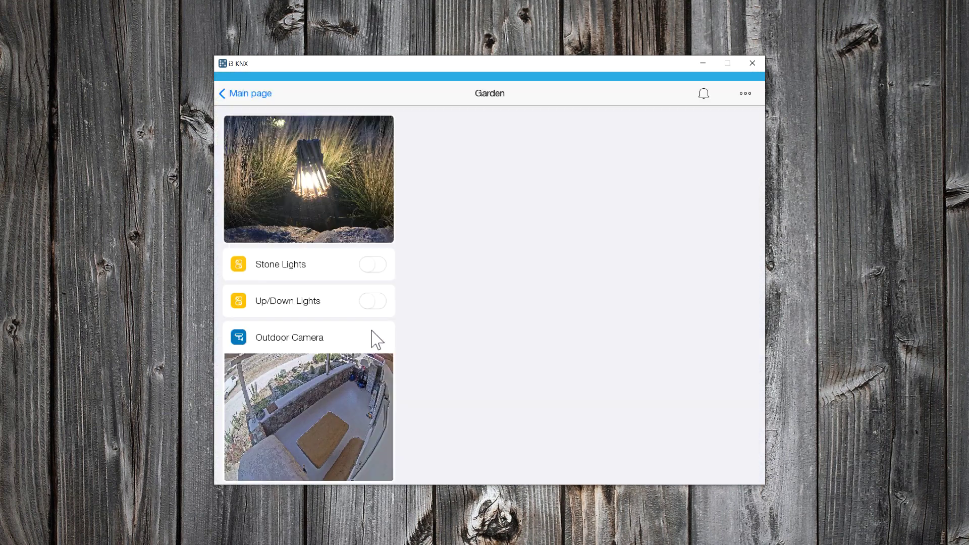
pyautogui.click(369, 267)
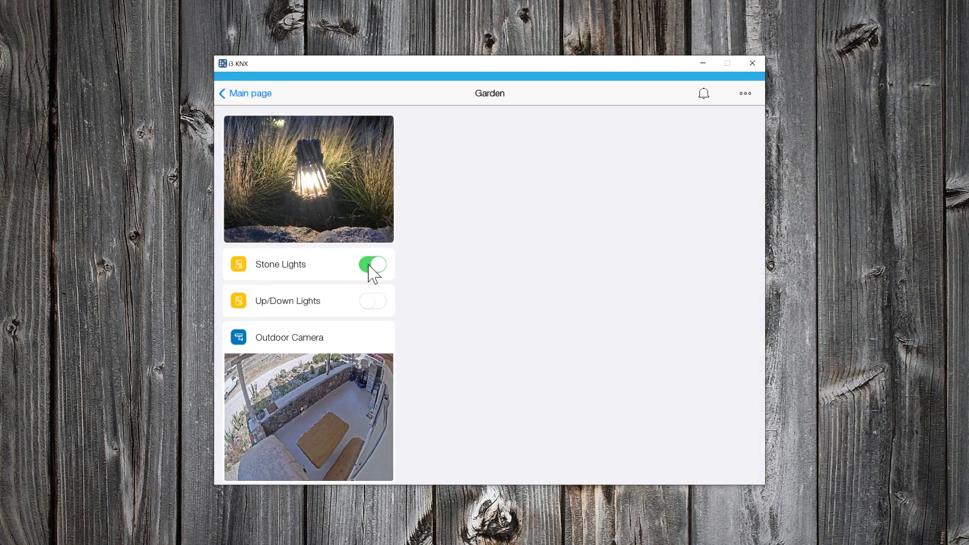
pyautogui.click(357, 414)
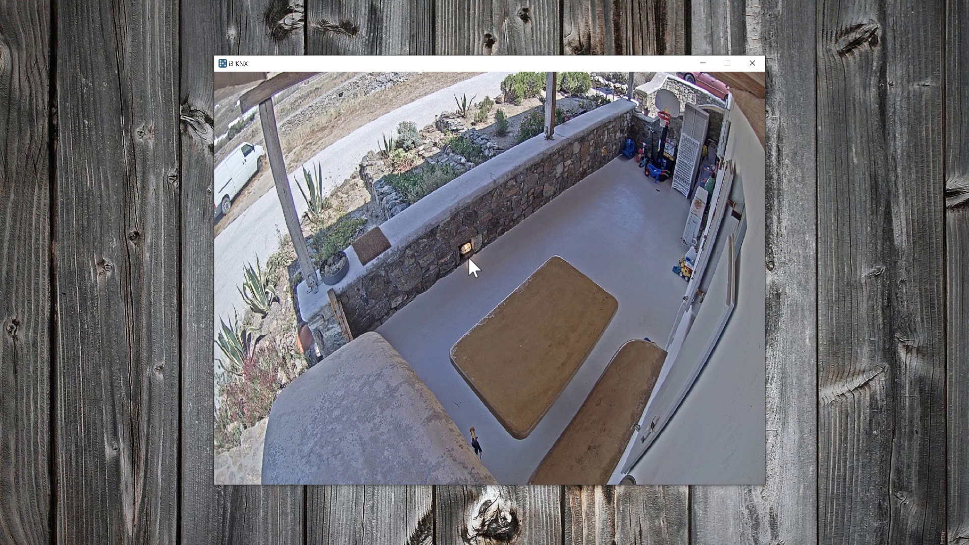
pyautogui.click(503, 252)
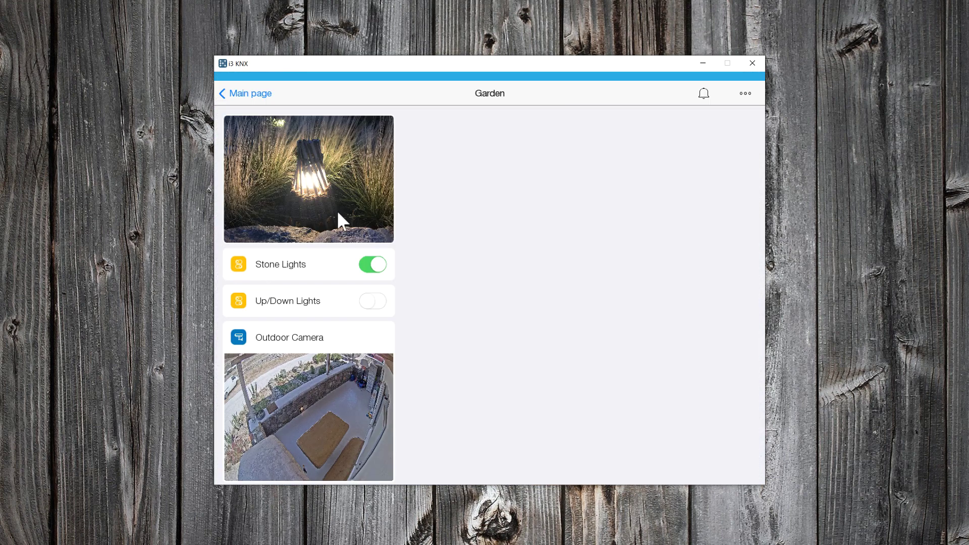
pyautogui.click(376, 265)
pyautogui.click(258, 94)
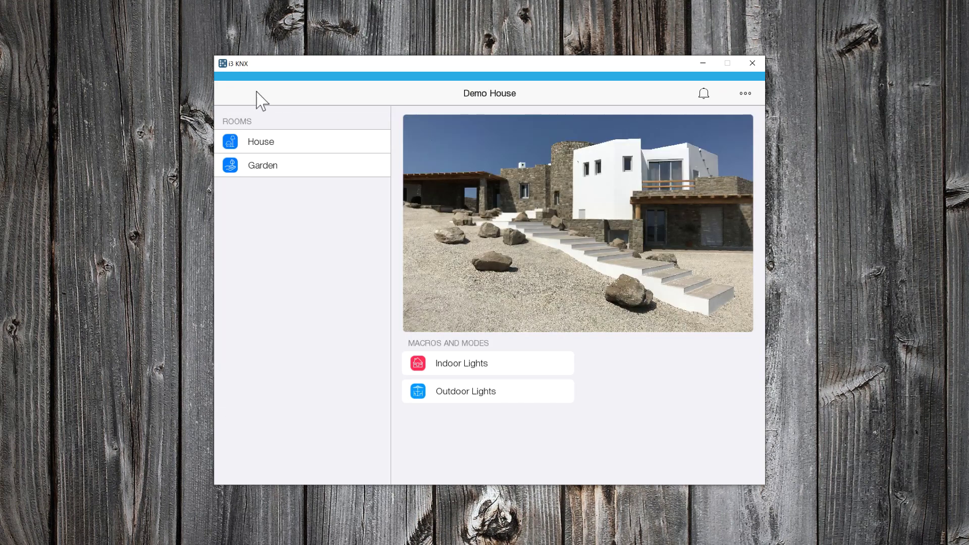
# - Create a new routine named 'Outdoor_Lights_On' in the project's routines
pyautogui.click(746, 94)
pyautogui.click(701, 137)
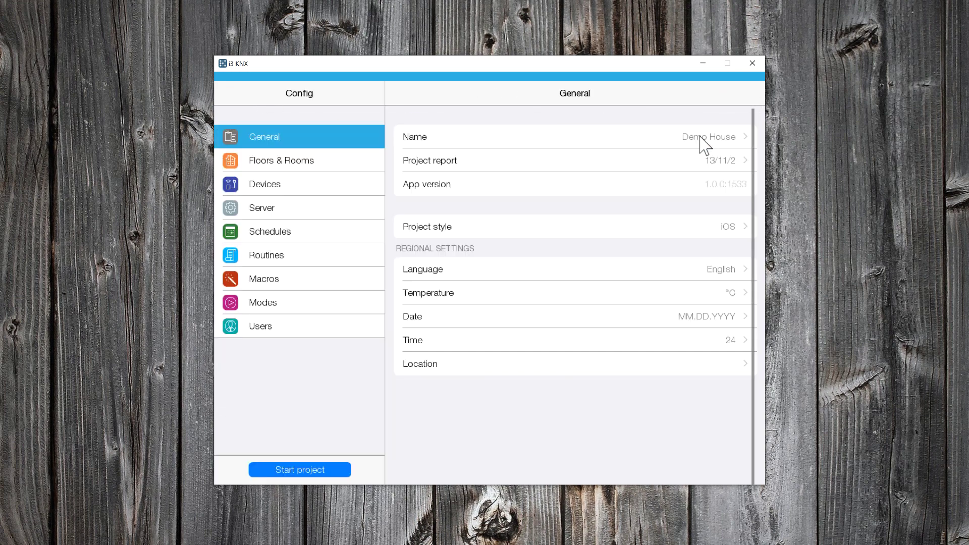
pyautogui.click(303, 259)
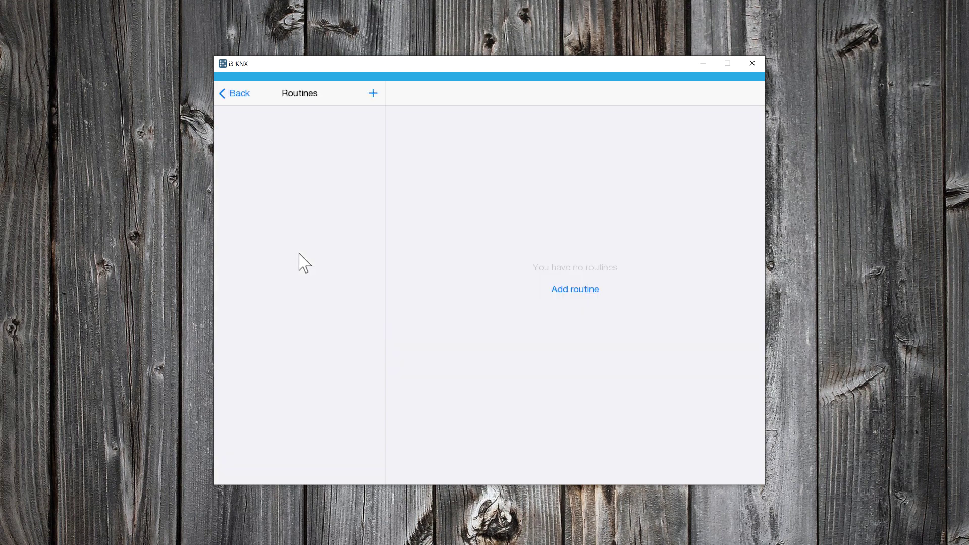
pyautogui.click(588, 288)
pyautogui.write('Outdoor')
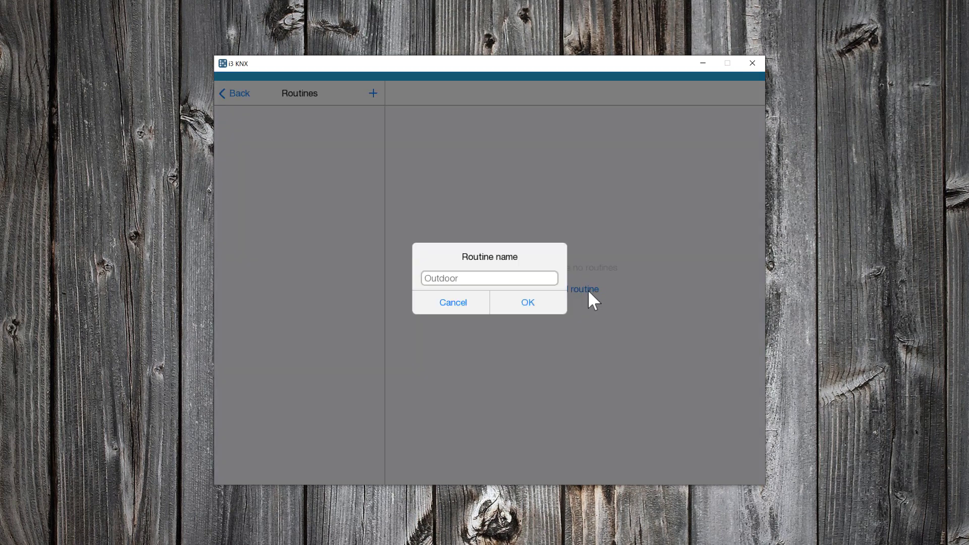
pyautogui.write('_Lights_On')
pyautogui.click(536, 303)
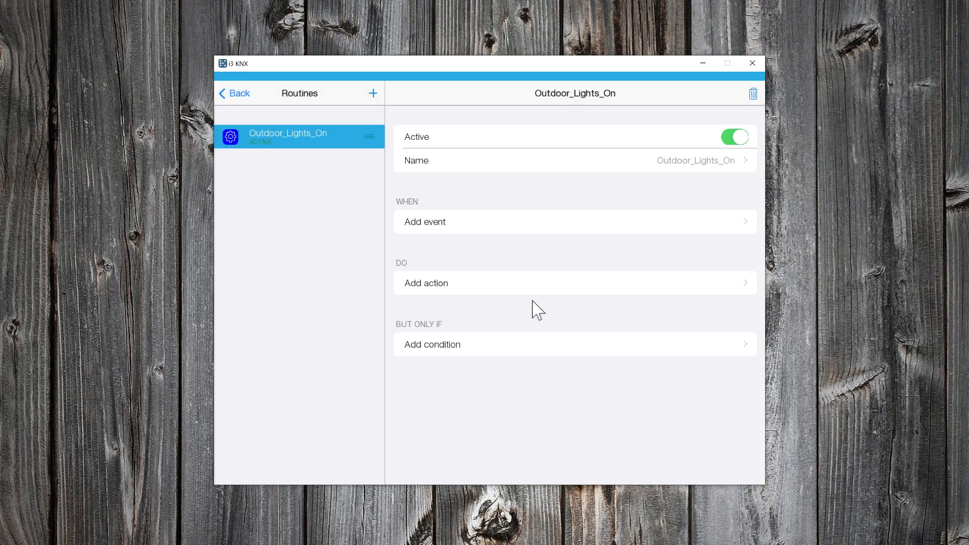
# - Give the routine a Day & Time trigger at 20:30
pyautogui.click(551, 220)
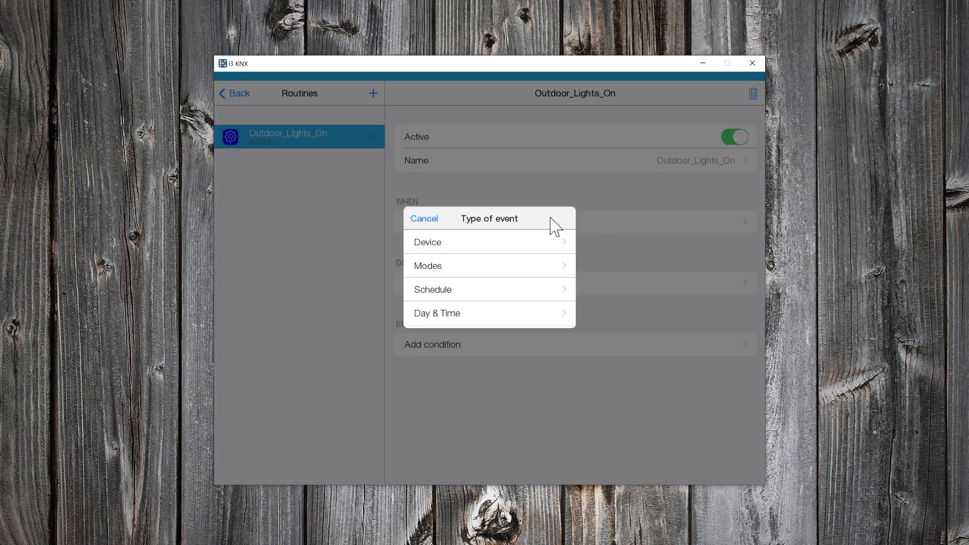
pyautogui.click(512, 315)
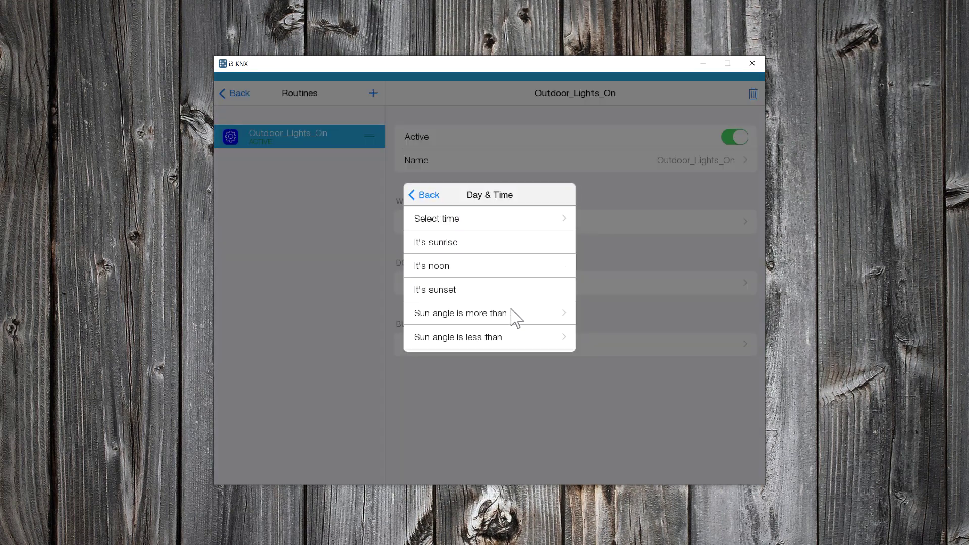
pyautogui.click(482, 228)
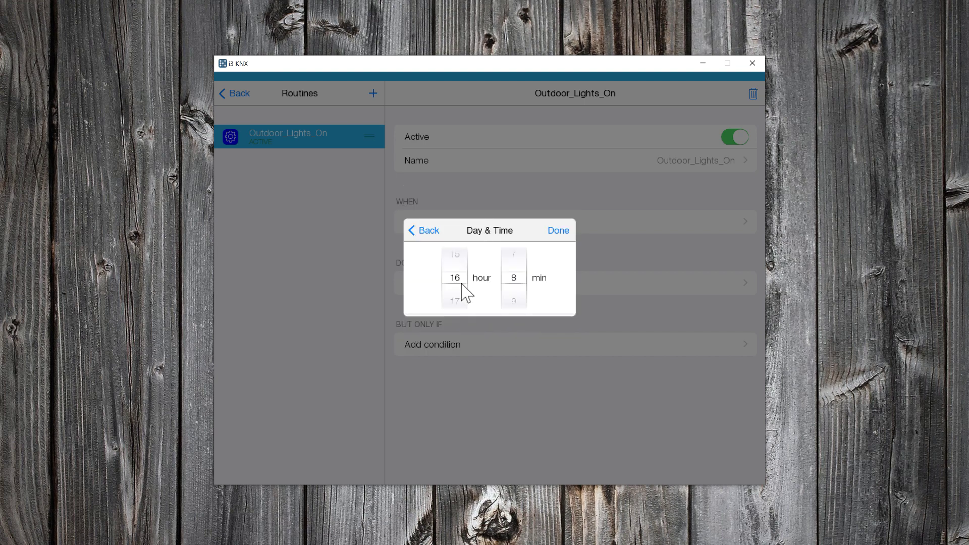
pyautogui.moveTo(461, 288); pyautogui.dragTo(461, 250)
pyautogui.scroll(1, 461, 305)
pyautogui.moveTo(515, 262); pyautogui.dragTo(518, 233)
pyautogui.scroll(-10, 513, 276)
pyautogui.click(558, 231)
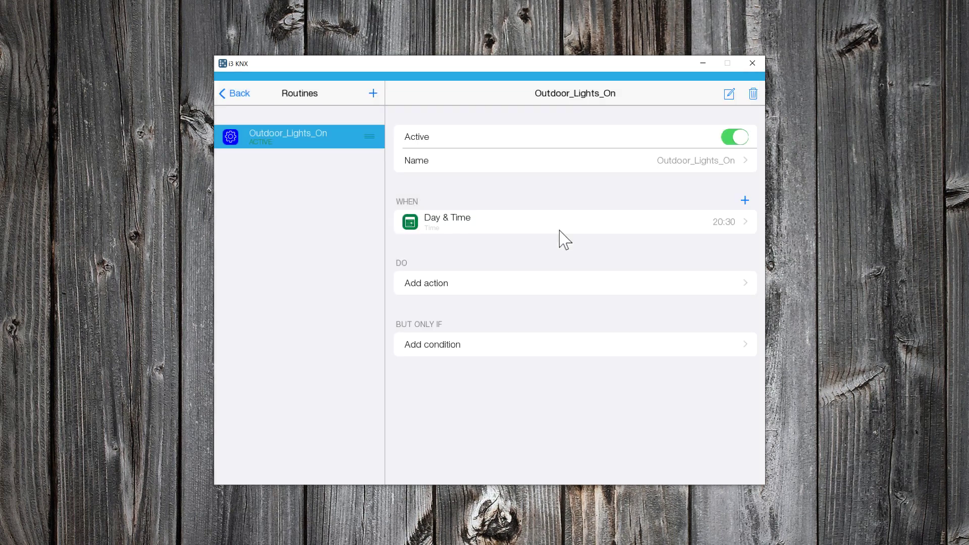
# - Add actions turning on Stone Lights and Up/Down Lights
pyautogui.click(555, 283)
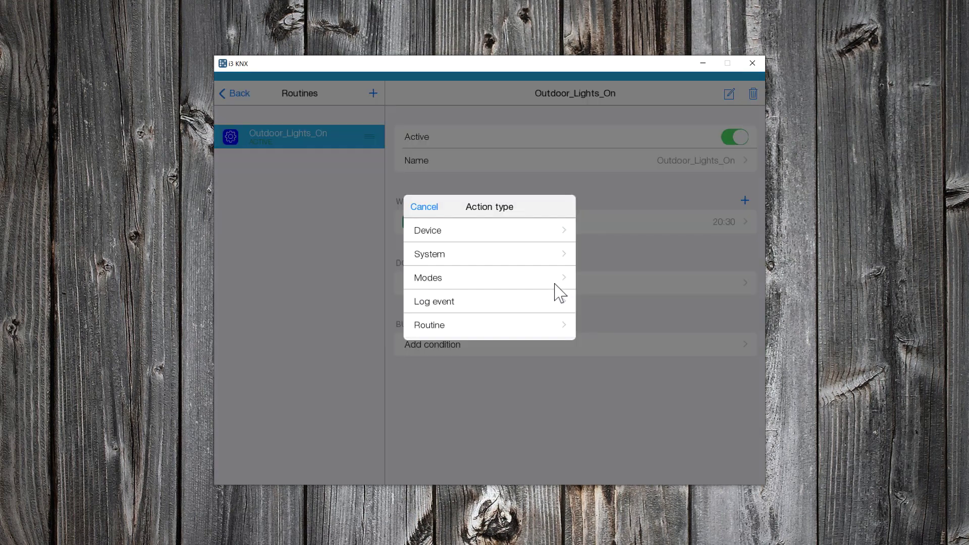
pyautogui.click(526, 233)
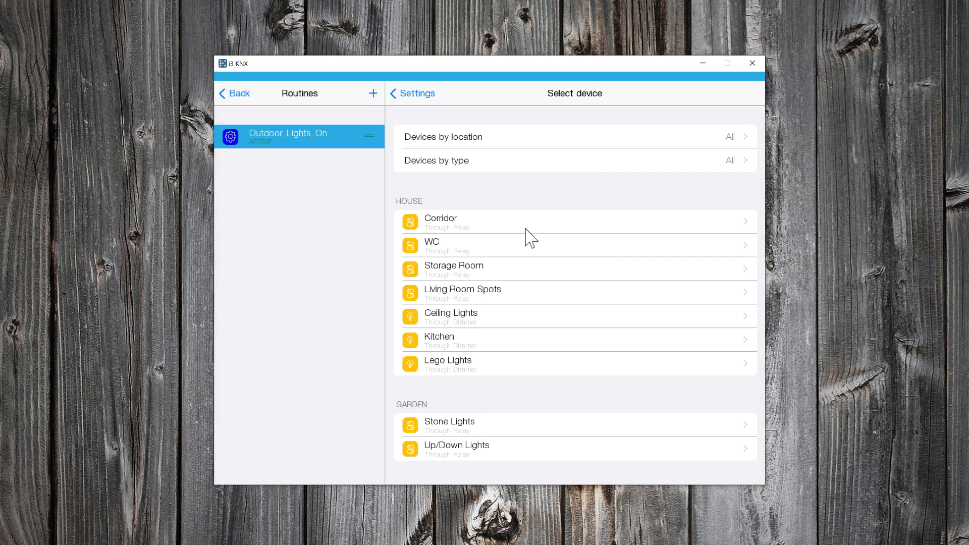
pyautogui.click(493, 426)
pyautogui.click(434, 255)
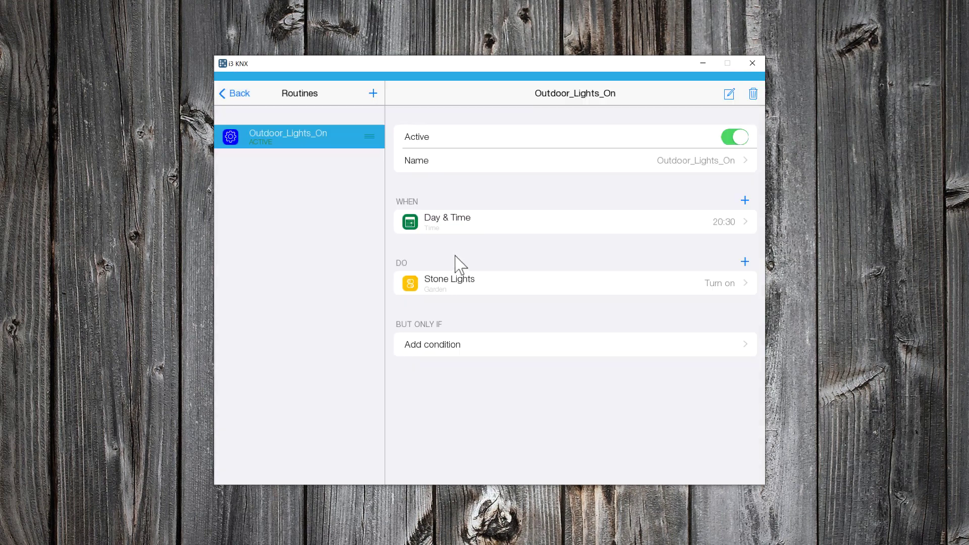
pyautogui.click(744, 262)
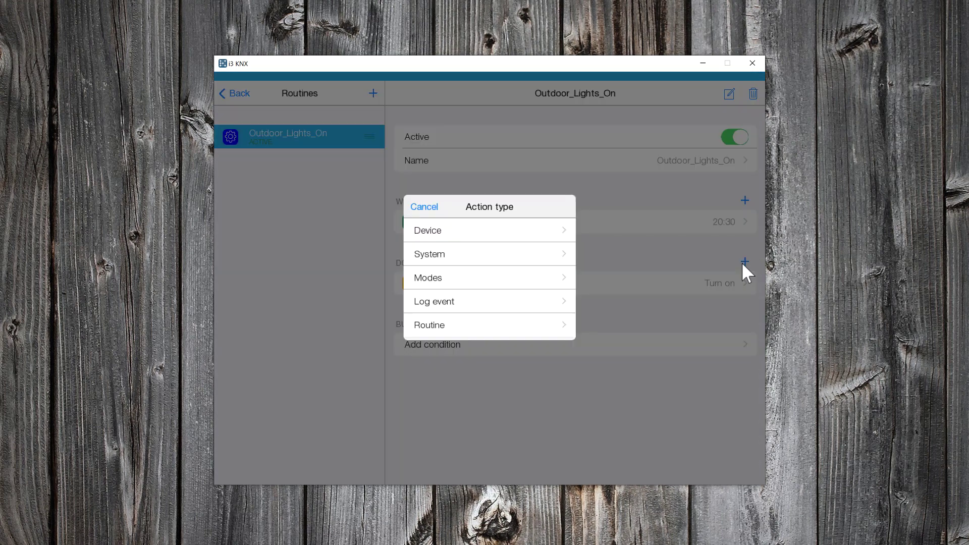
pyautogui.click(453, 235)
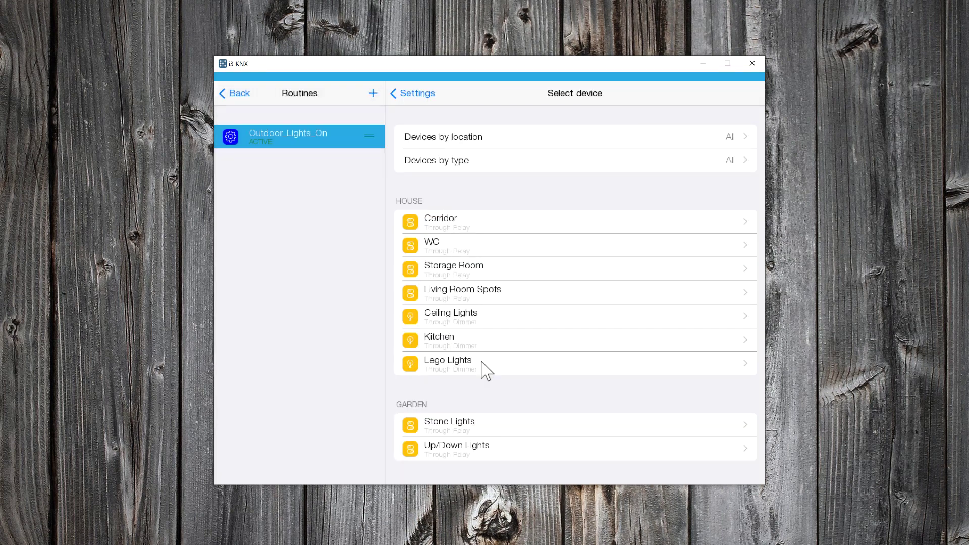
pyautogui.click(483, 449)
pyautogui.click(459, 258)
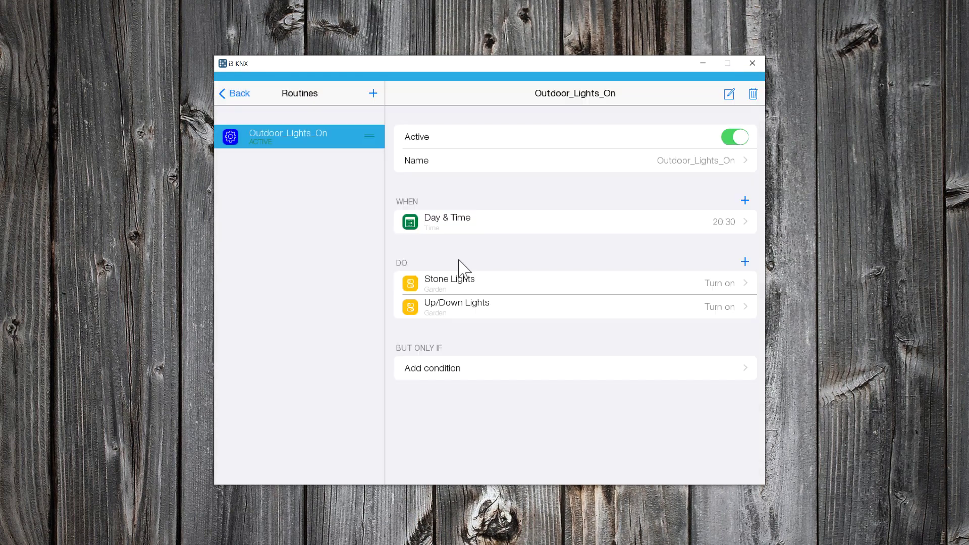
# - Create routine 'OUtdoor_Lights_Off' with a Day & Time trigger at 06:00
pyautogui.click(374, 93)
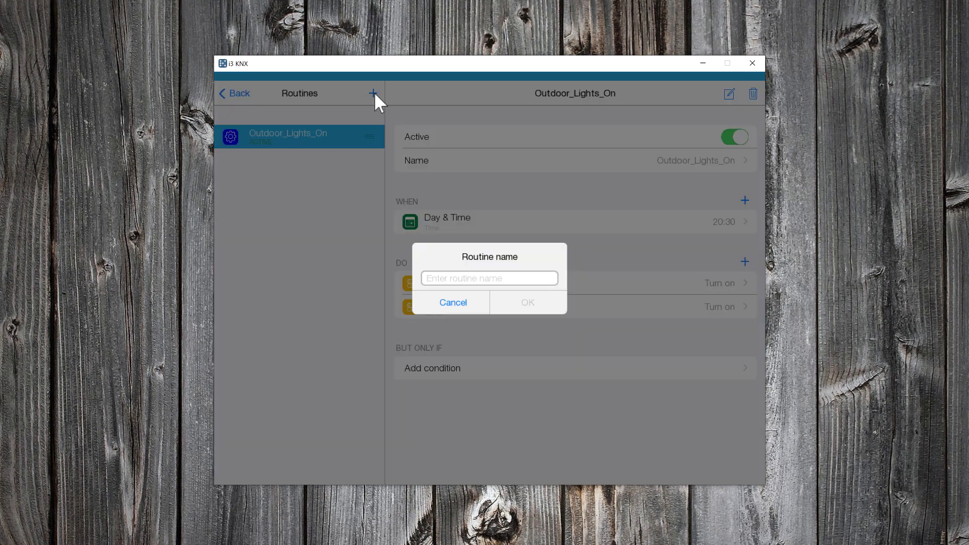
pyautogui.write('OUtdoor_Lights_Off')
pyautogui.click(528, 302)
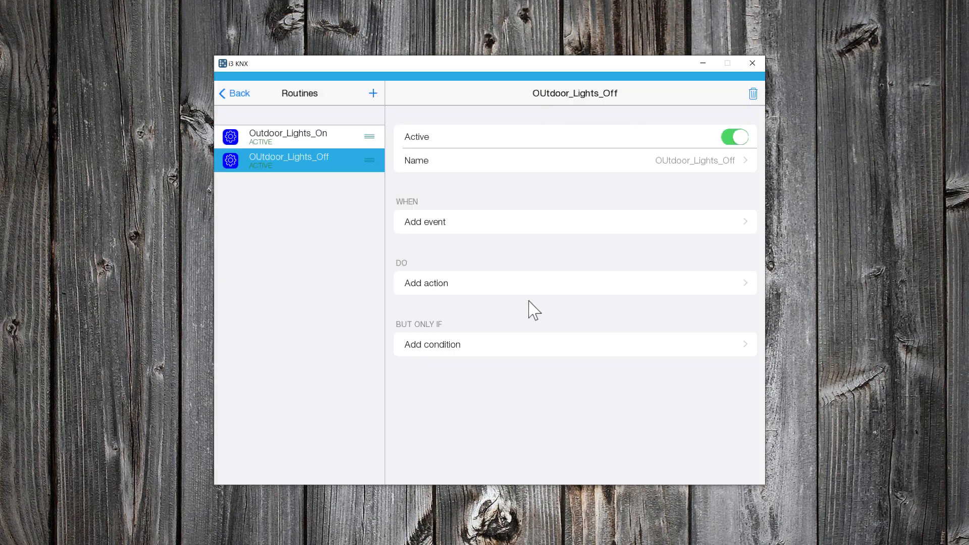
pyautogui.click(577, 226)
pyautogui.click(500, 319)
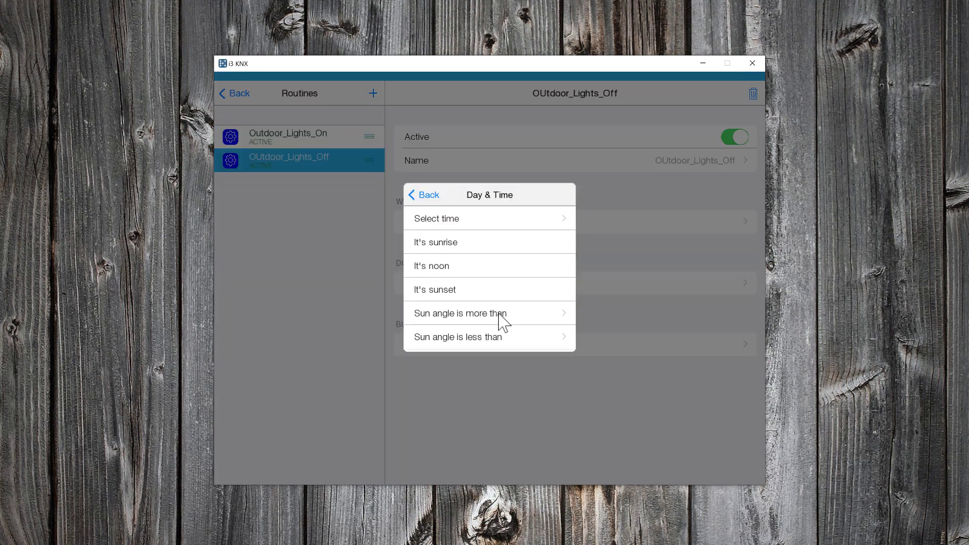
pyautogui.click(508, 221)
pyautogui.scroll(-11, 456, 281)
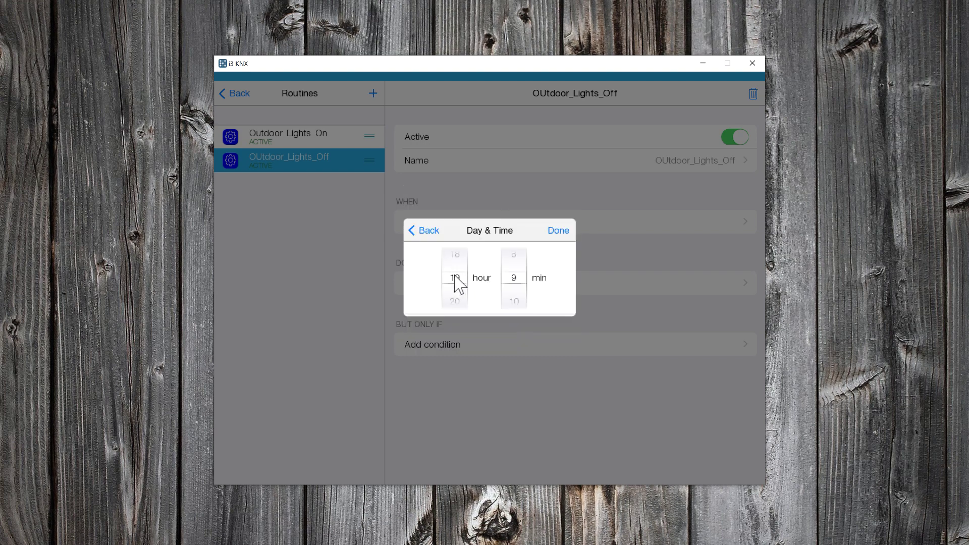
pyautogui.scroll(-3, 456, 281)
pyautogui.scroll(6, 525, 283)
pyautogui.scroll(3, 525, 267)
pyautogui.click(561, 233)
# - Add actions turning off Stone Lights and Up/Down Lights
pyautogui.click(459, 285)
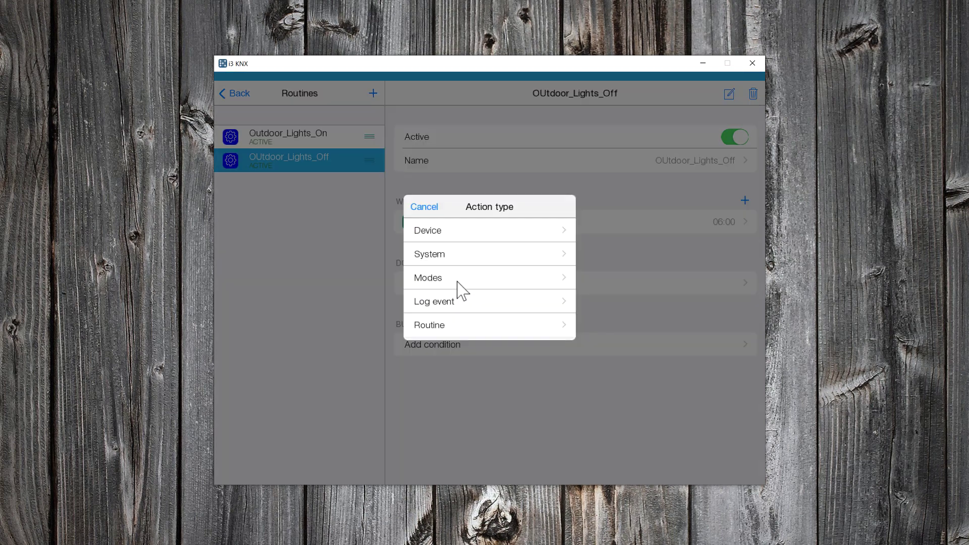
pyautogui.click(474, 239)
pyautogui.click(472, 429)
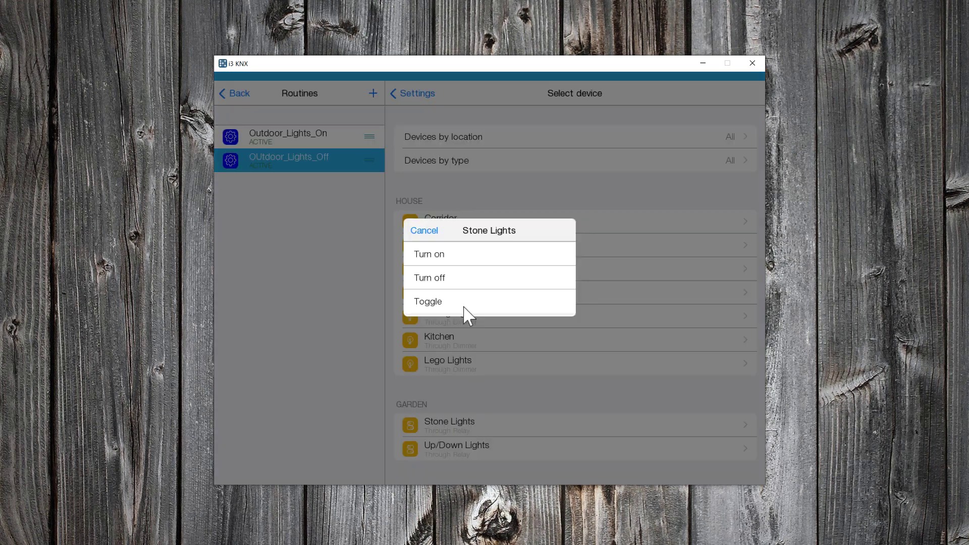
pyautogui.click(463, 280)
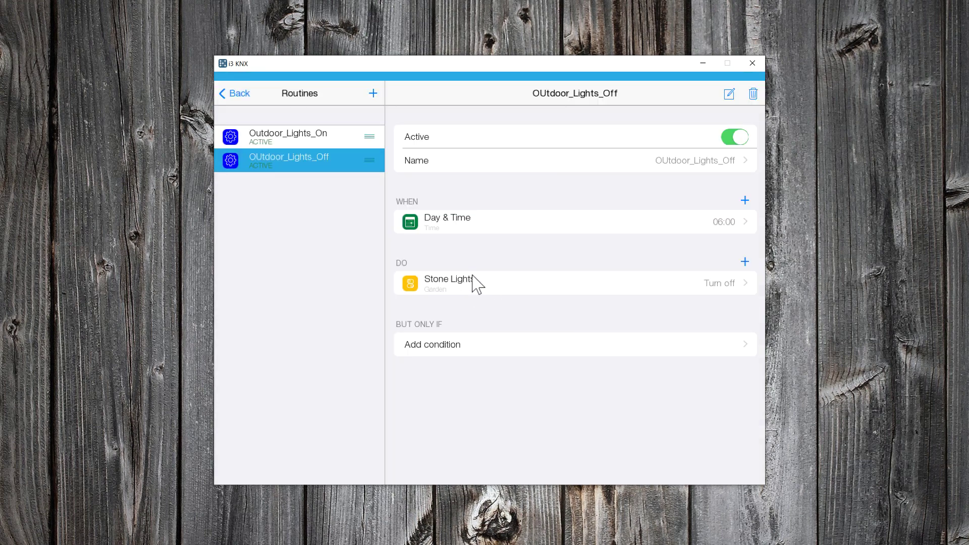
pyautogui.click(745, 262)
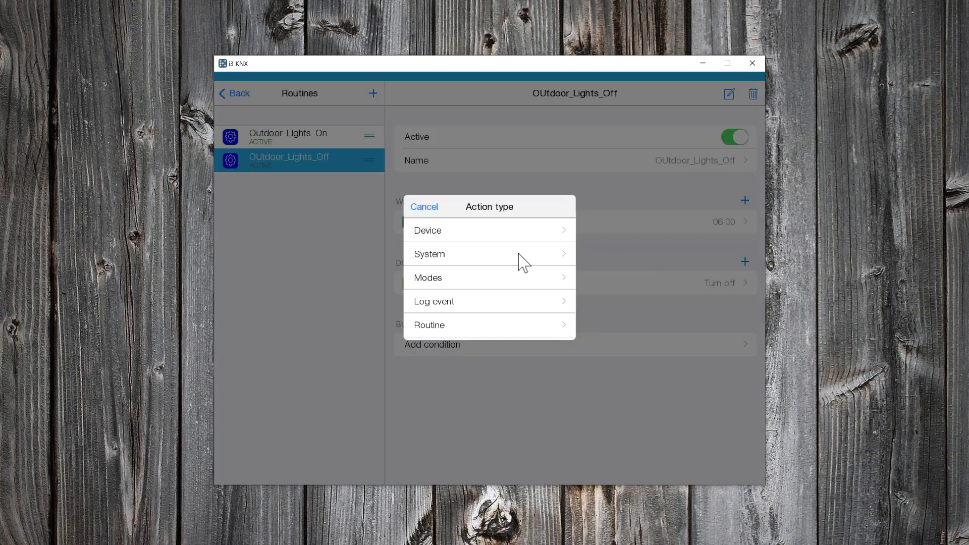
pyautogui.click(516, 237)
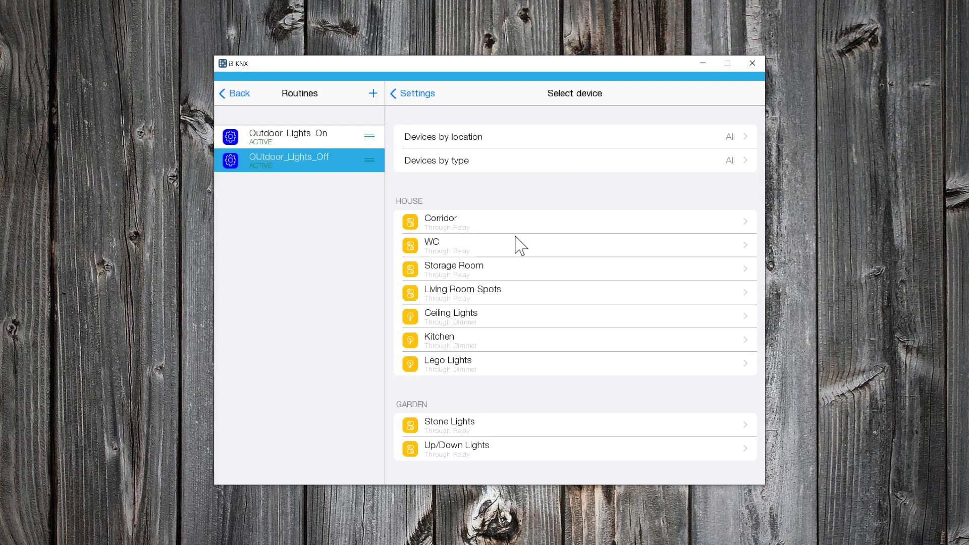
pyautogui.click(461, 450)
pyautogui.click(457, 281)
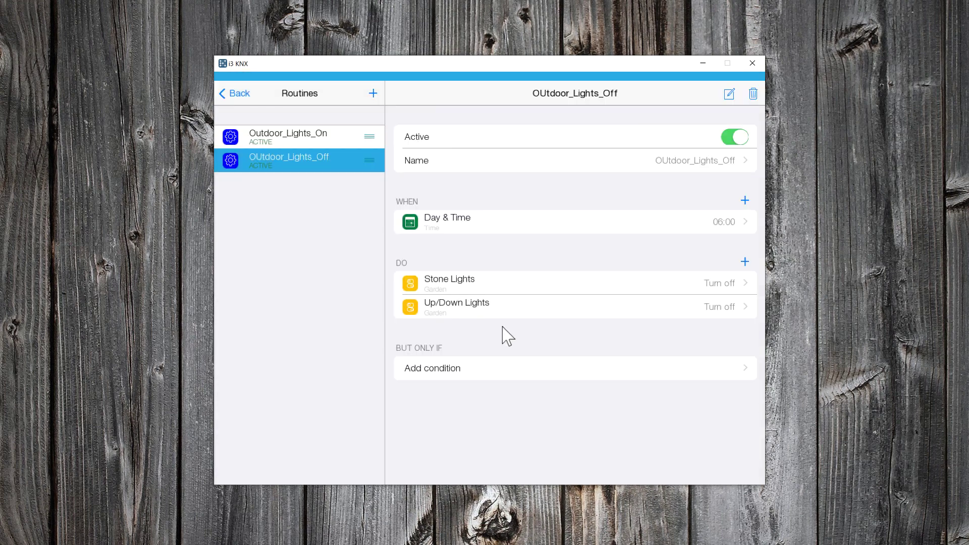
# - Search the App Store for 'i3knx' and download the i3 KNX app
pyautogui.click(240, 94)
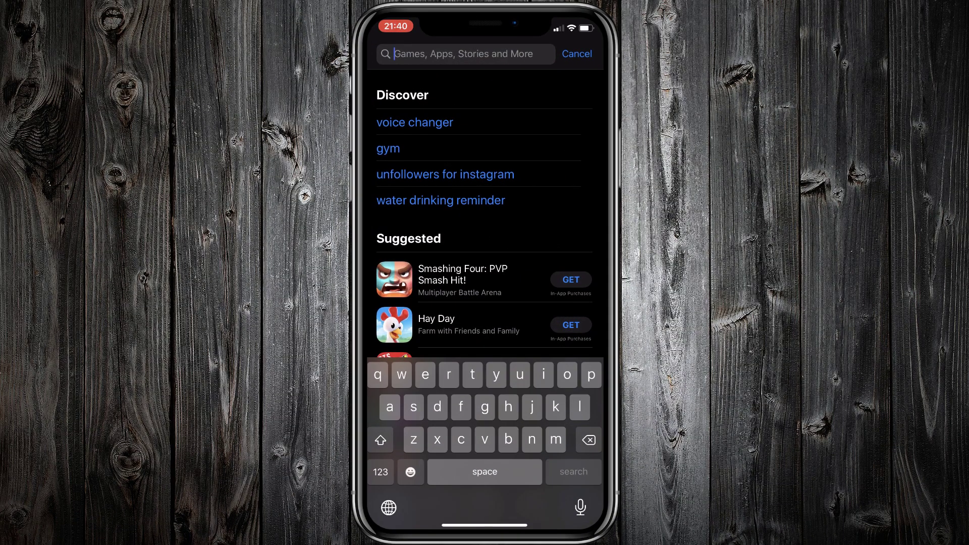
pyautogui.write('i')
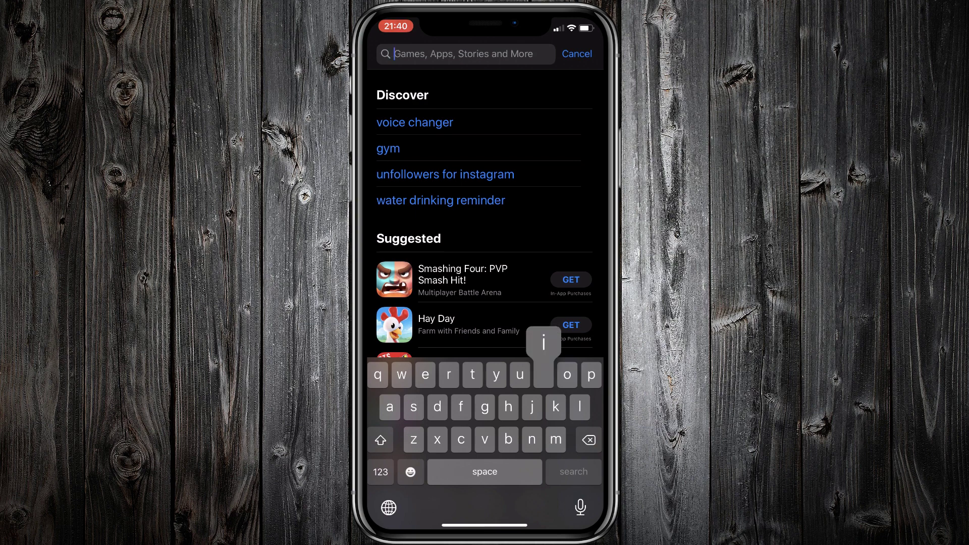
pyautogui.write('3')
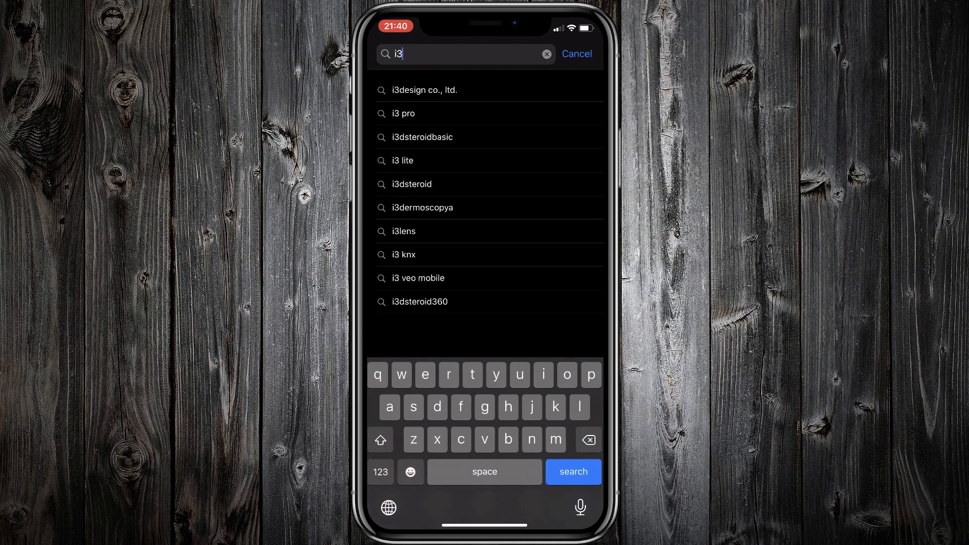
pyautogui.write('knx')
pyautogui.press('Return')
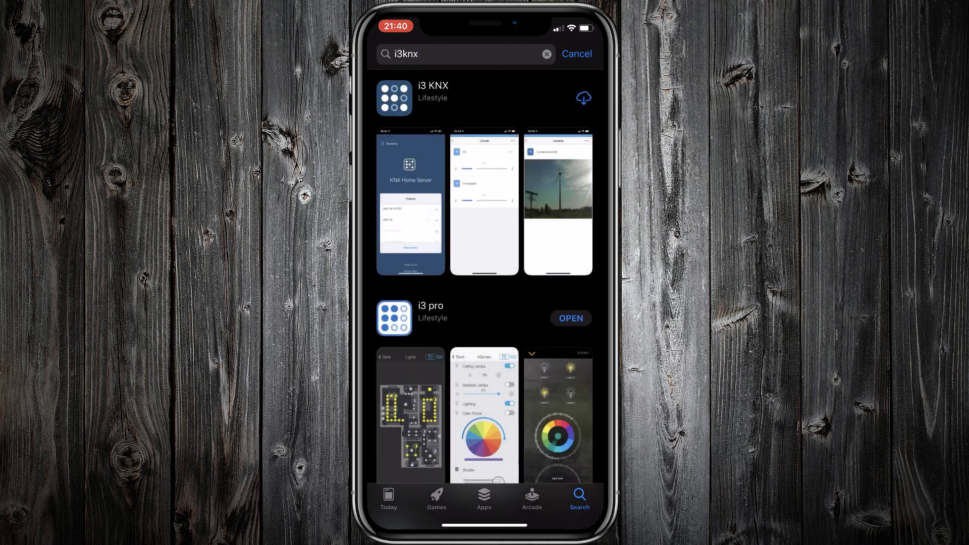
pyautogui.click(584, 98)
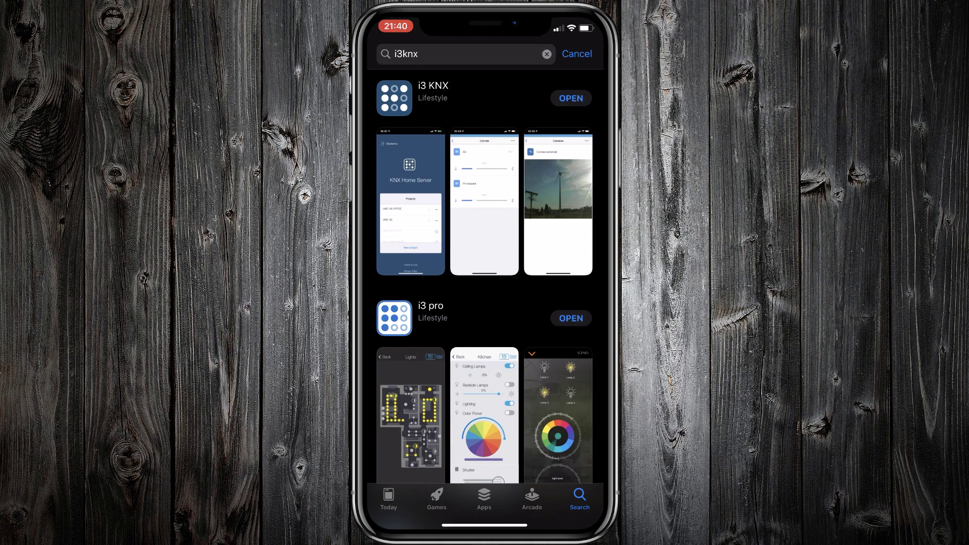
# - Launch i3 KNX, allow notifications, and sign in with the account e-mail and password
pyautogui.click(571, 98)
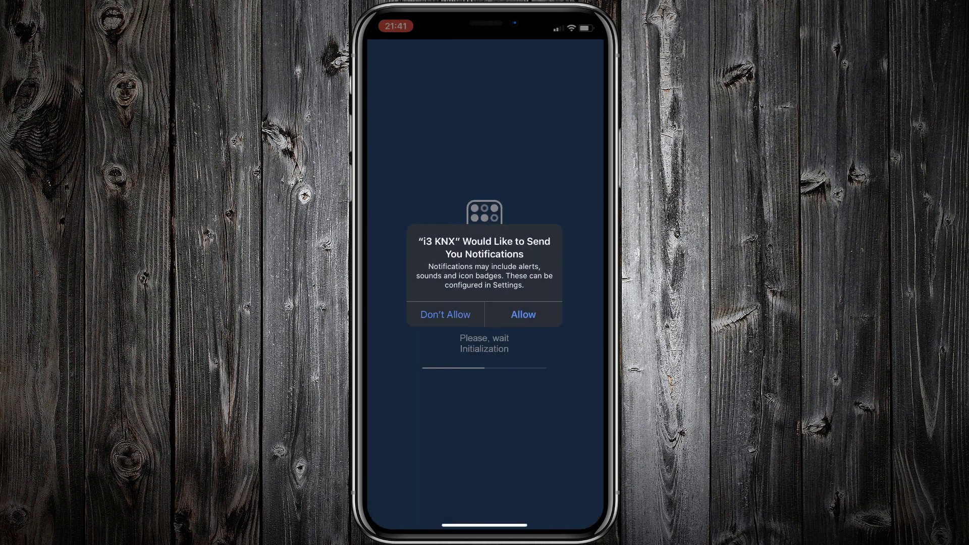
pyautogui.click(523, 315)
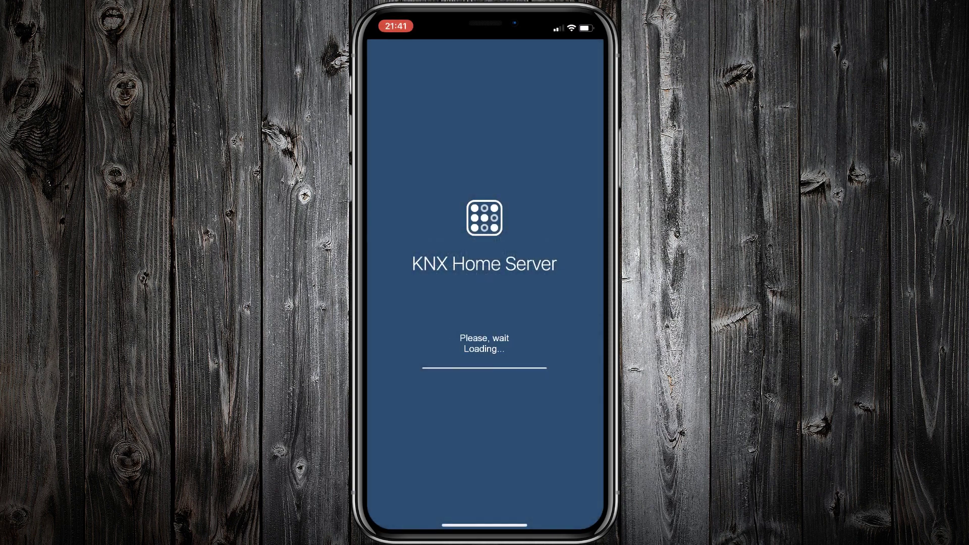
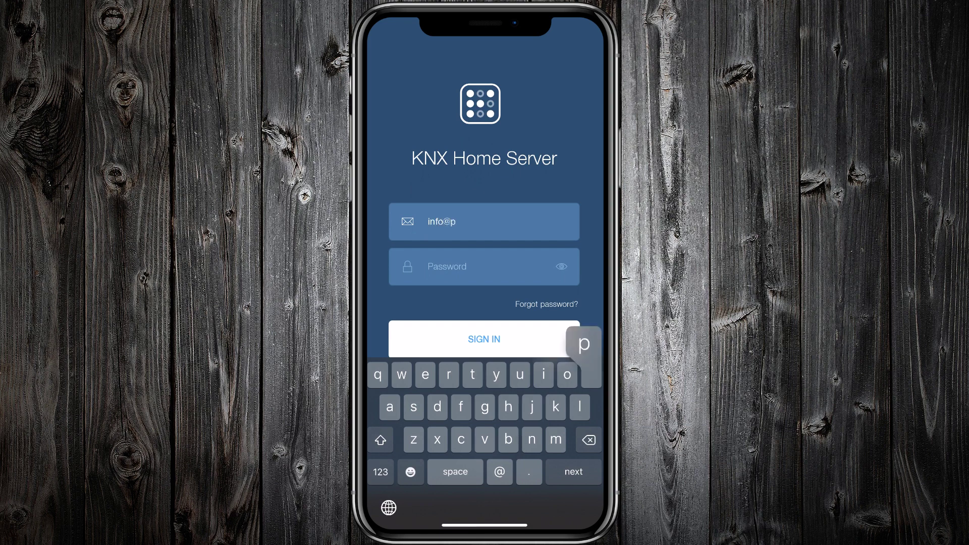
pyautogui.press('Return')
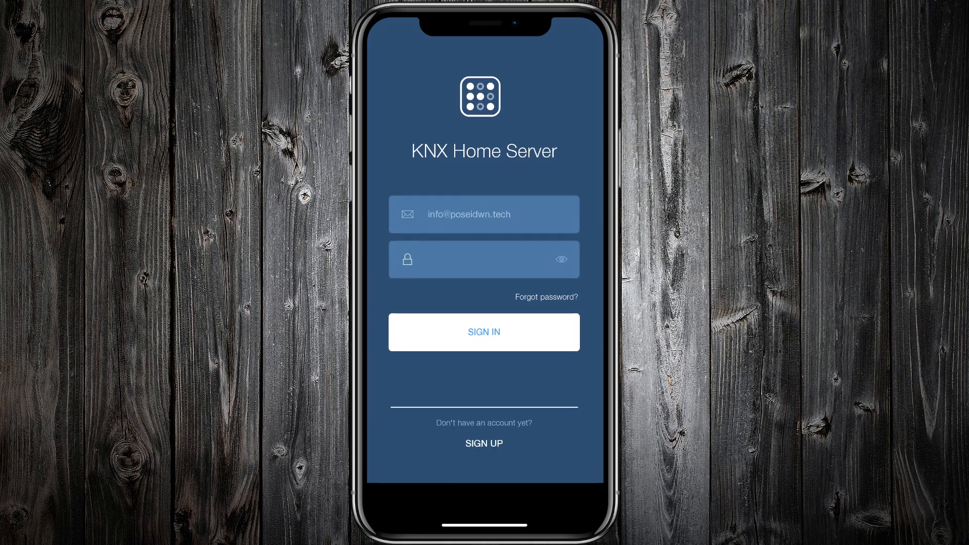
pyautogui.write('•••••••')
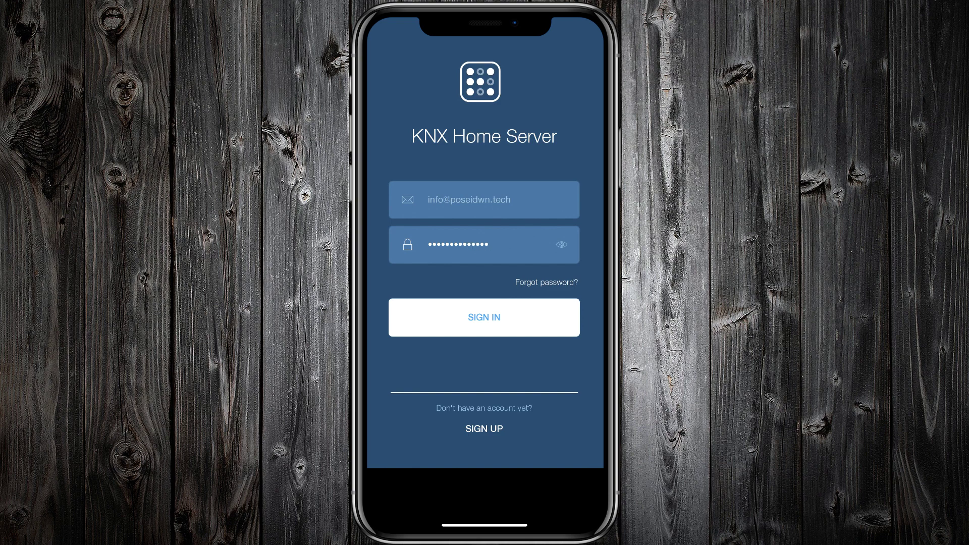
pyautogui.write('•')
pyautogui.press('Return')
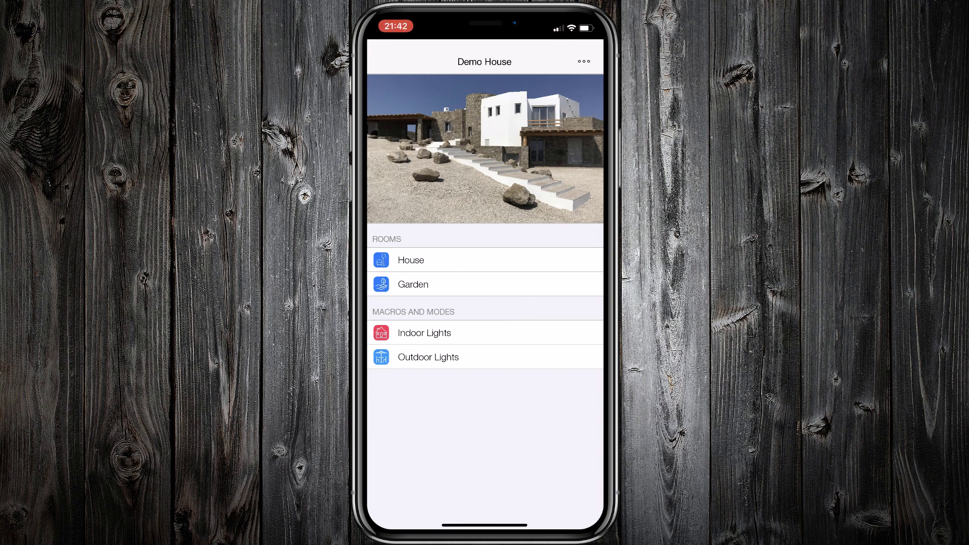
# - In House, switch on the Kitchen light at brightness 97, then return to Demo House
pyautogui.click(411, 260)
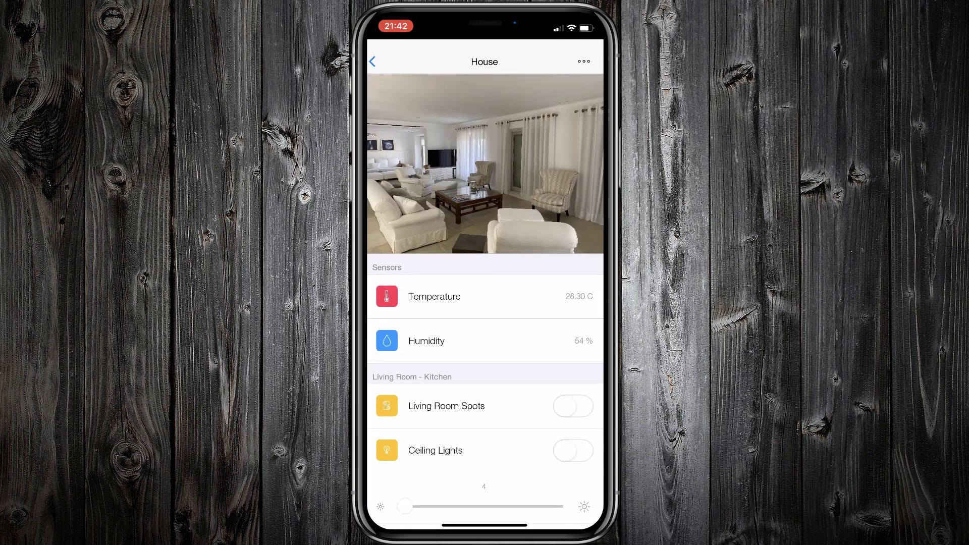
pyautogui.scroll(-5, 485, 300)
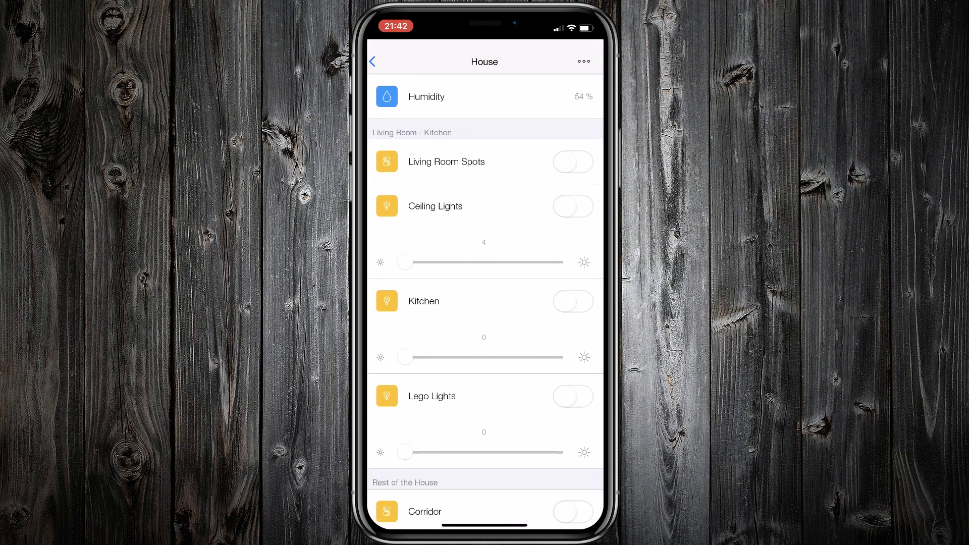
pyautogui.click(573, 302)
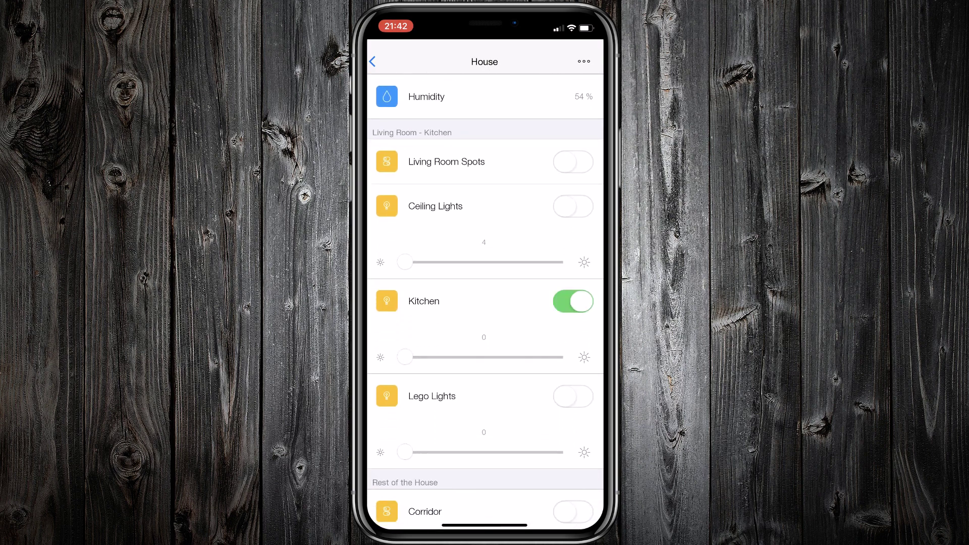
pyautogui.moveTo(405, 358); pyautogui.dragTo(559, 357)
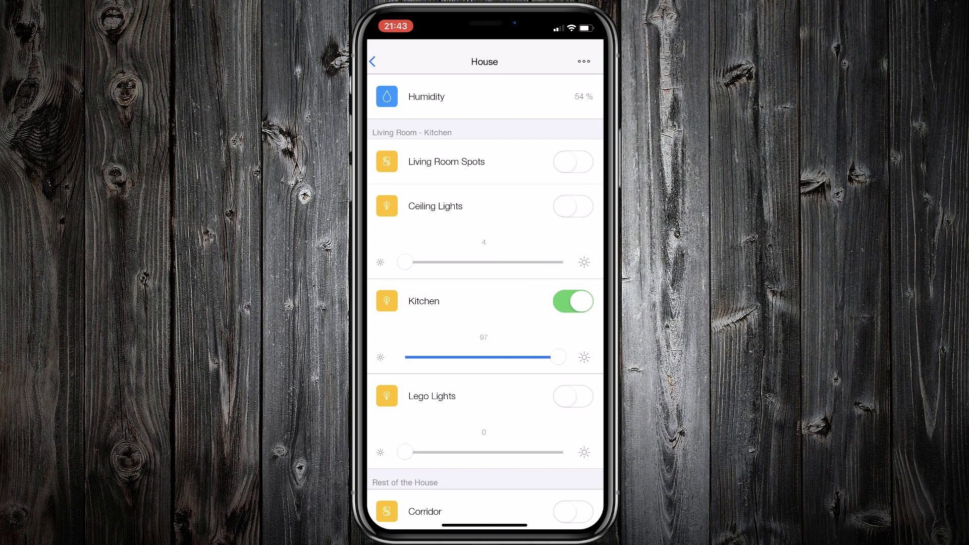
pyautogui.scroll(-5, 485, 303)
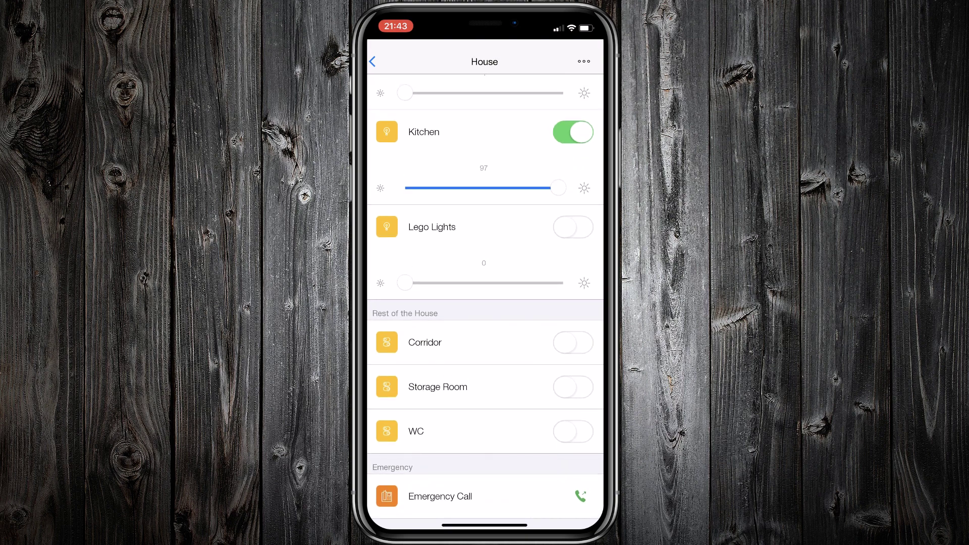
pyautogui.scroll(6, 485, 303)
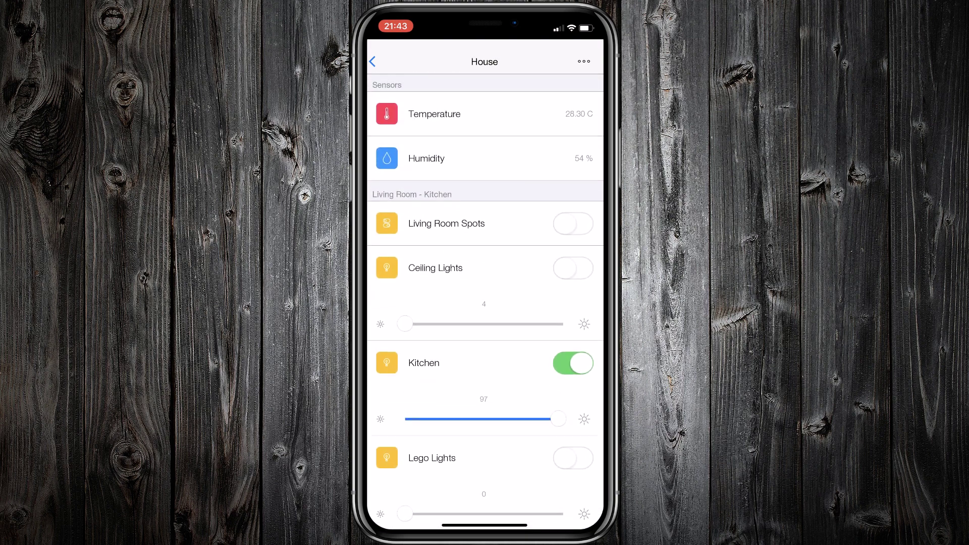
pyautogui.click(373, 62)
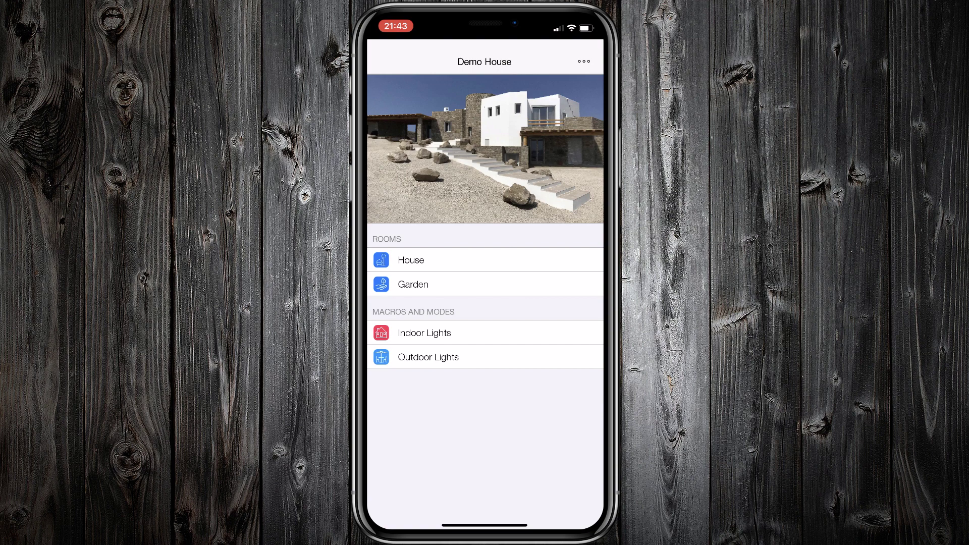
# - In the Garden room, switch on the Stone Lights and the Up/Down Lights
pyautogui.click(413, 285)
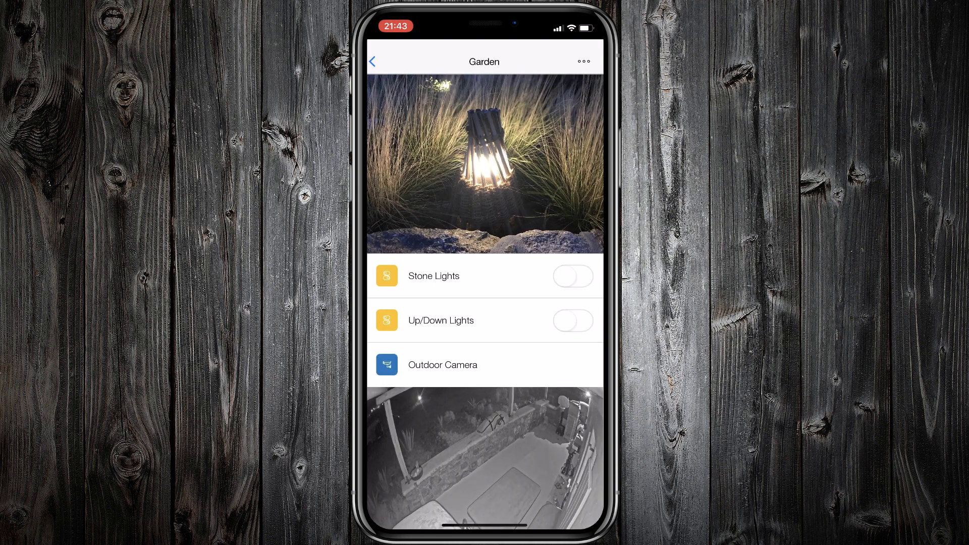
pyautogui.scroll(-2, 485, 302)
pyautogui.scroll(2, 486, 302)
pyautogui.click(573, 276)
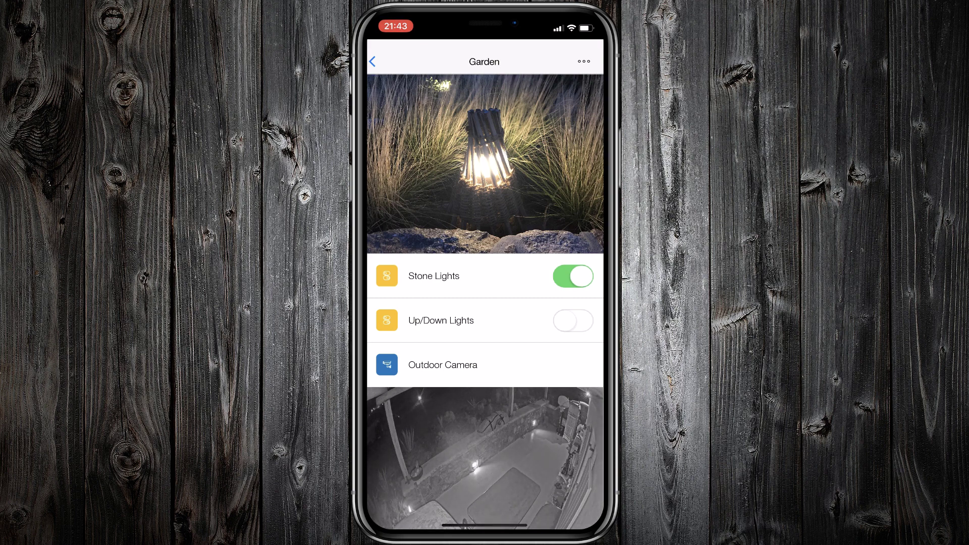
pyautogui.click(573, 321)
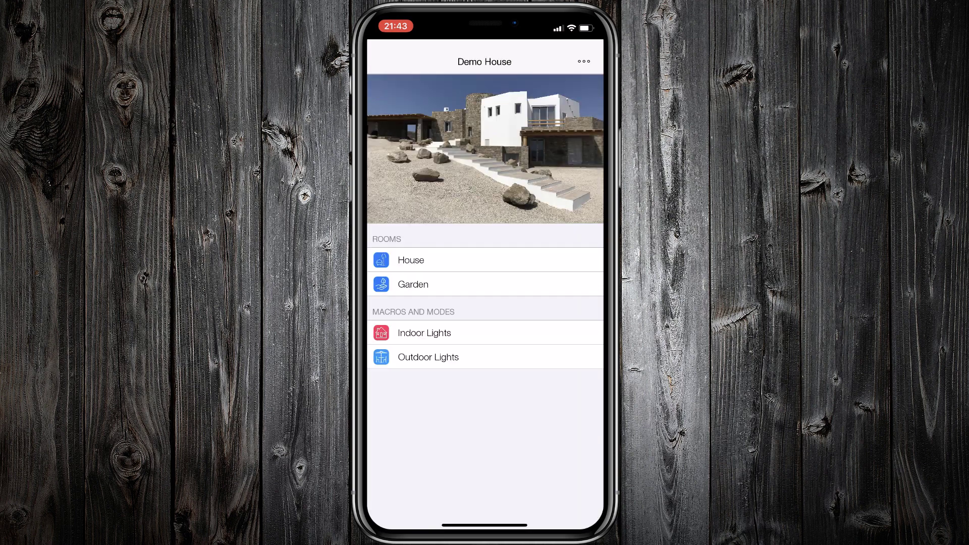
# - Go to the project configuration's routine list and start a new routine
pyautogui.click(584, 61)
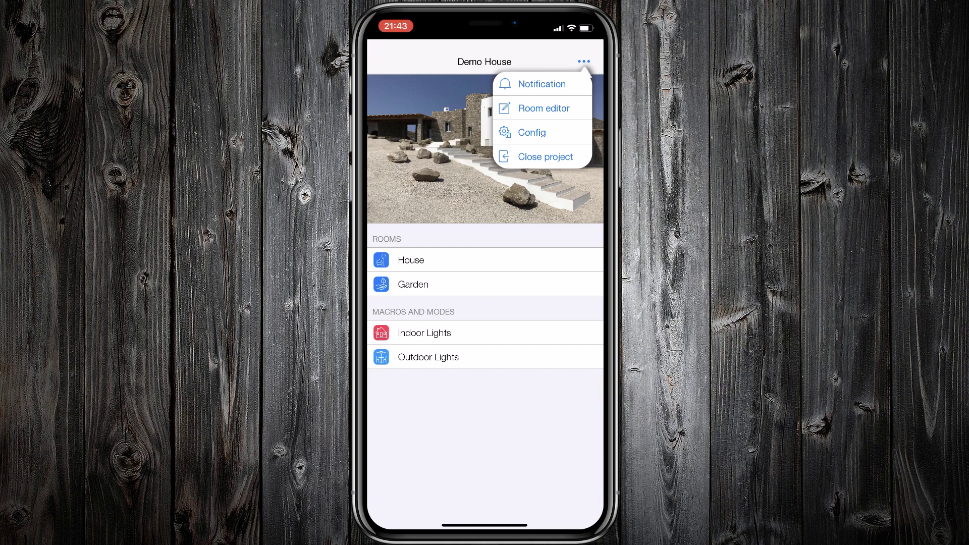
pyautogui.click(545, 157)
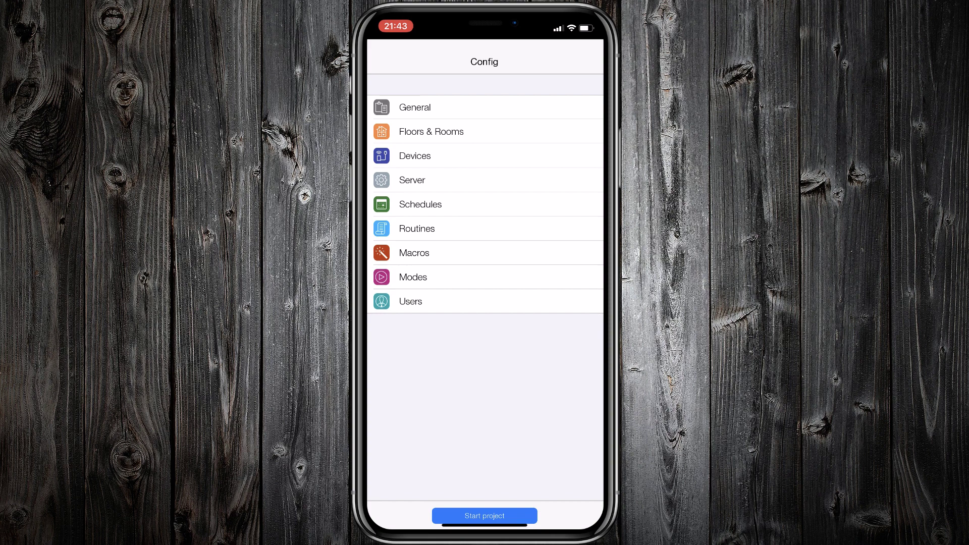
pyautogui.click(418, 228)
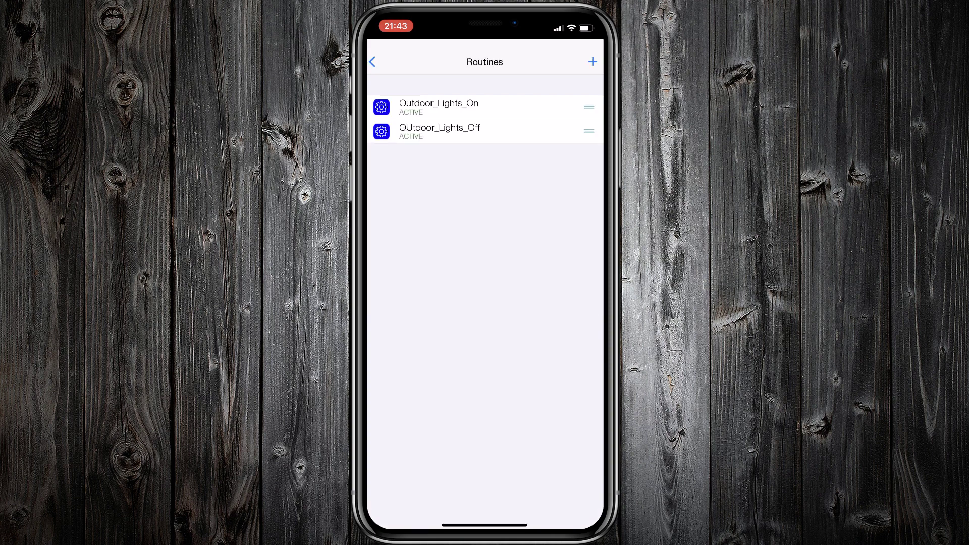
pyautogui.click(593, 61)
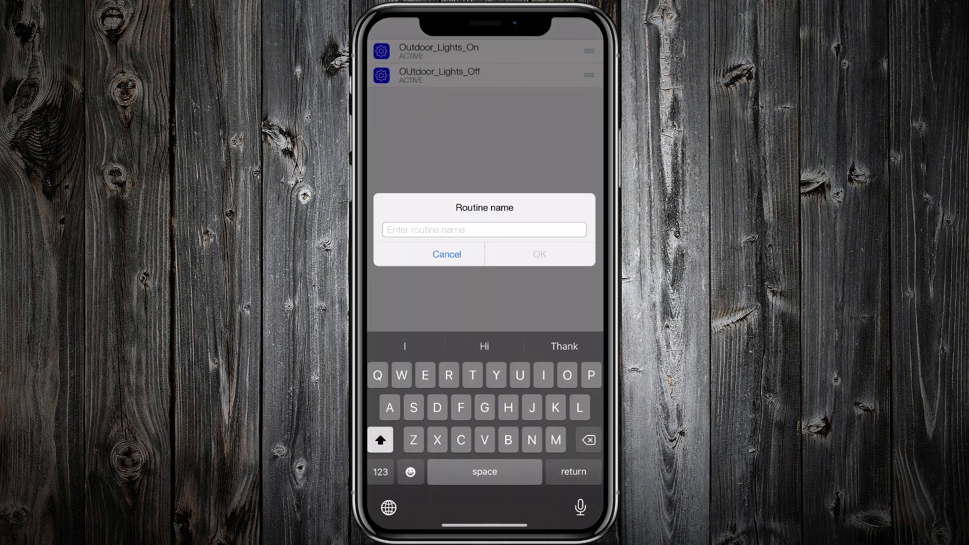
# - Name the new routine Humidity_Alert and confirm it
pyautogui.write('Humi')
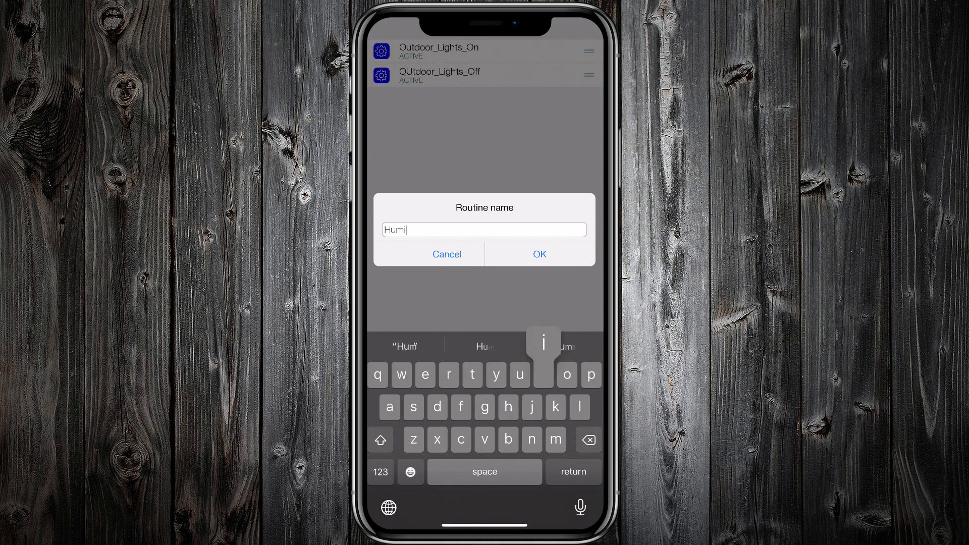
pyautogui.write('dity')
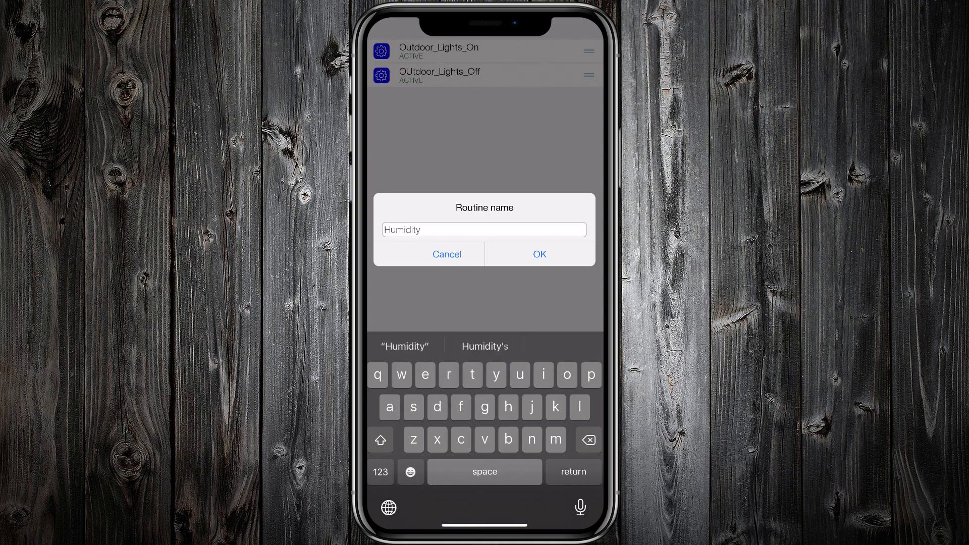
pyautogui.click(381, 472)
pyautogui.click(381, 440)
pyautogui.write('_')
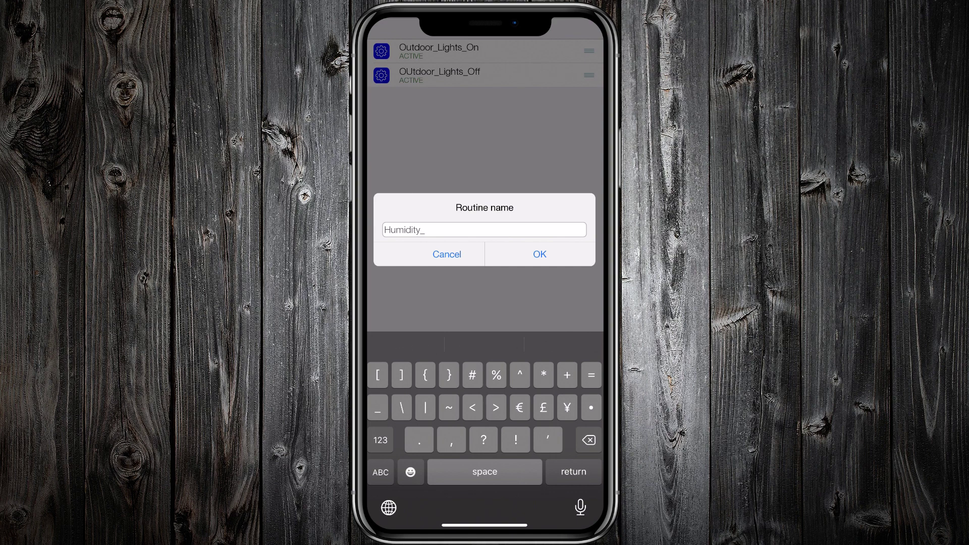
pyautogui.click(381, 472)
pyautogui.click(380, 439)
pyautogui.write('Alert')
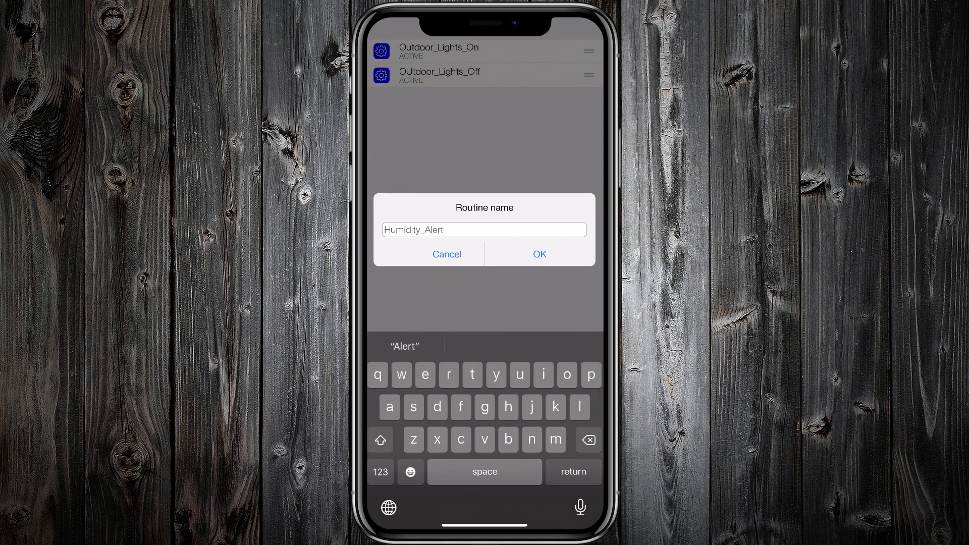
pyautogui.click(539, 254)
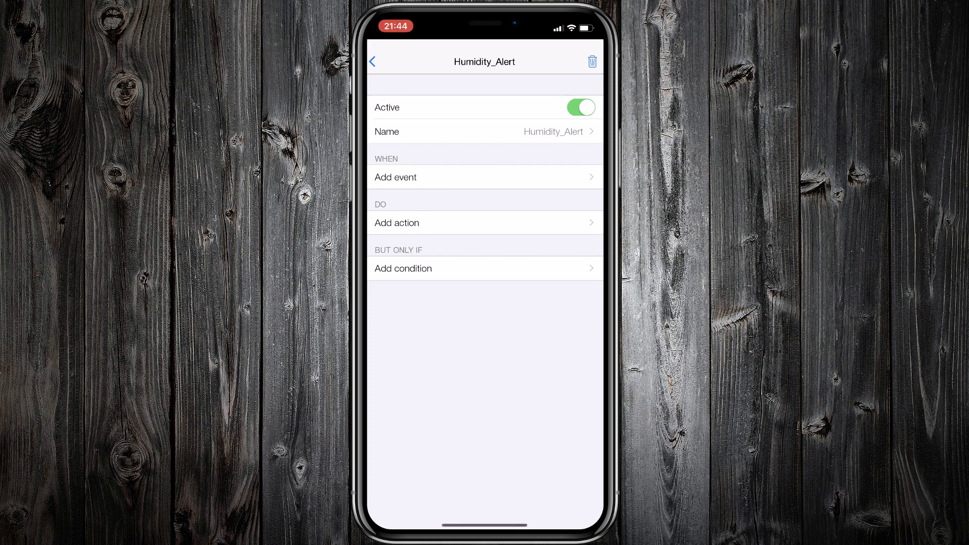
# - Add an event that triggers when the Humidity device value is more than 60
pyautogui.click(396, 177)
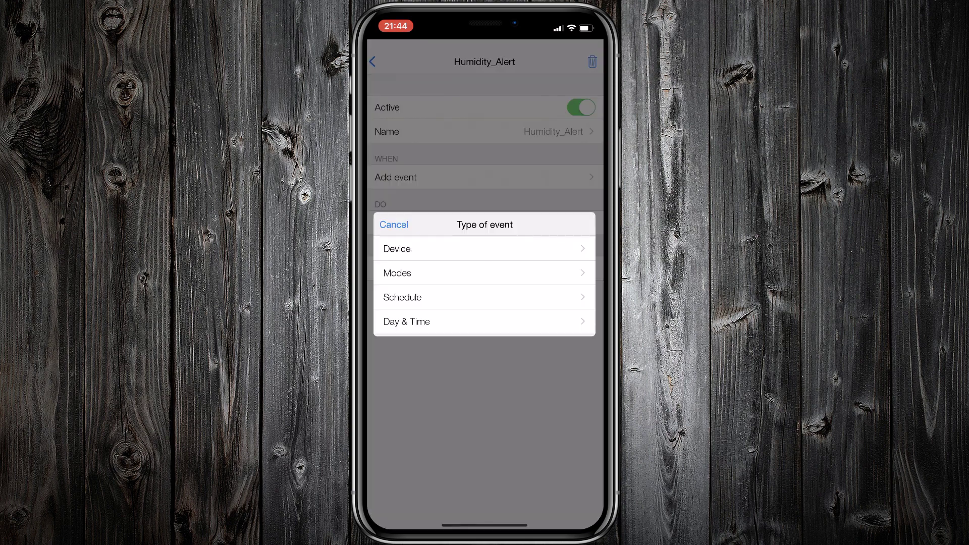
pyautogui.click(397, 248)
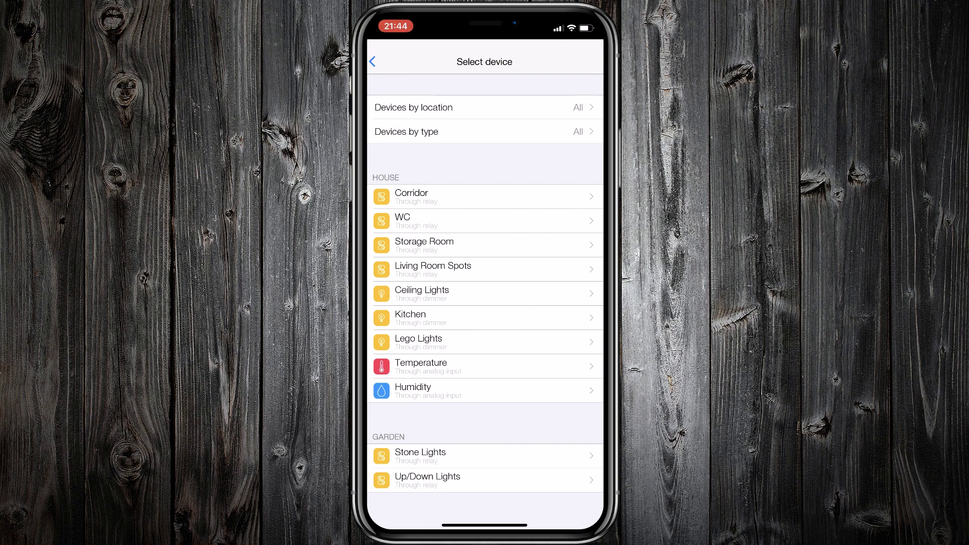
pyautogui.click(413, 390)
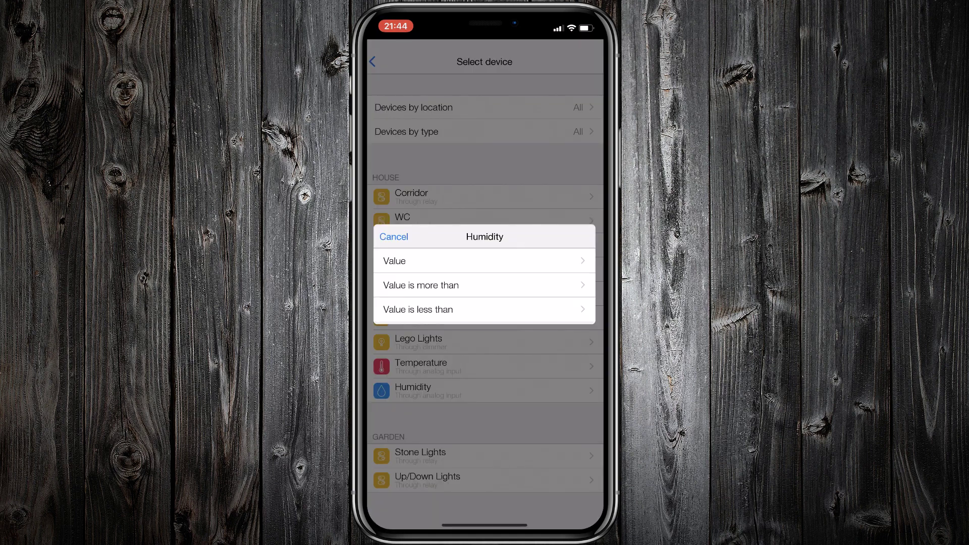
pyautogui.click(421, 285)
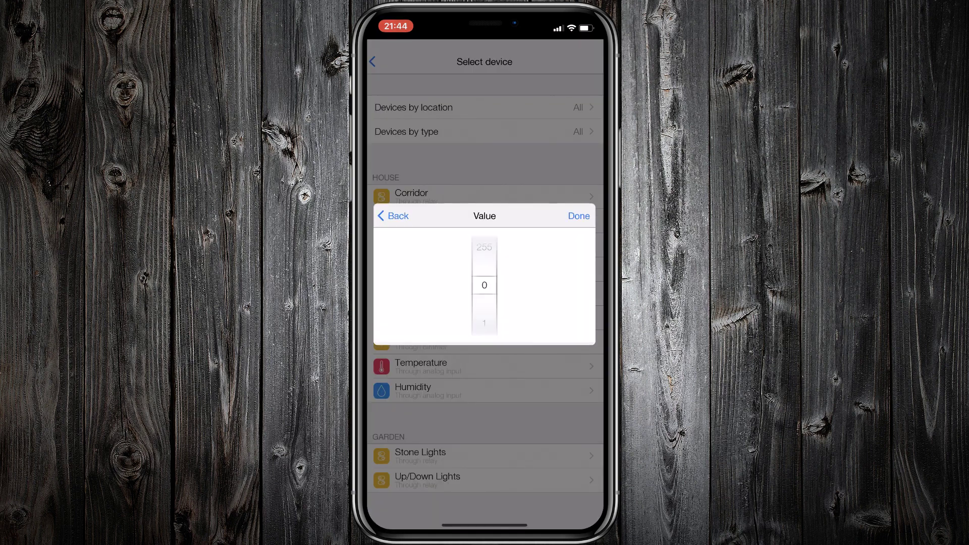
pyautogui.scroll(-10, 484, 286)
pyautogui.click(580, 216)
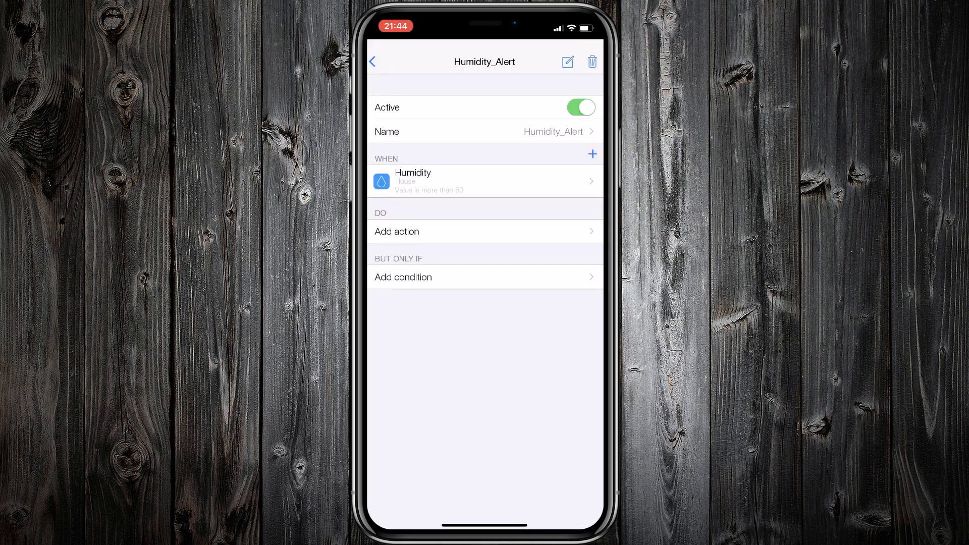
# - Add a log action 'Humidity Alert' of type Alert, then return to the configuration menu
pyautogui.click(396, 231)
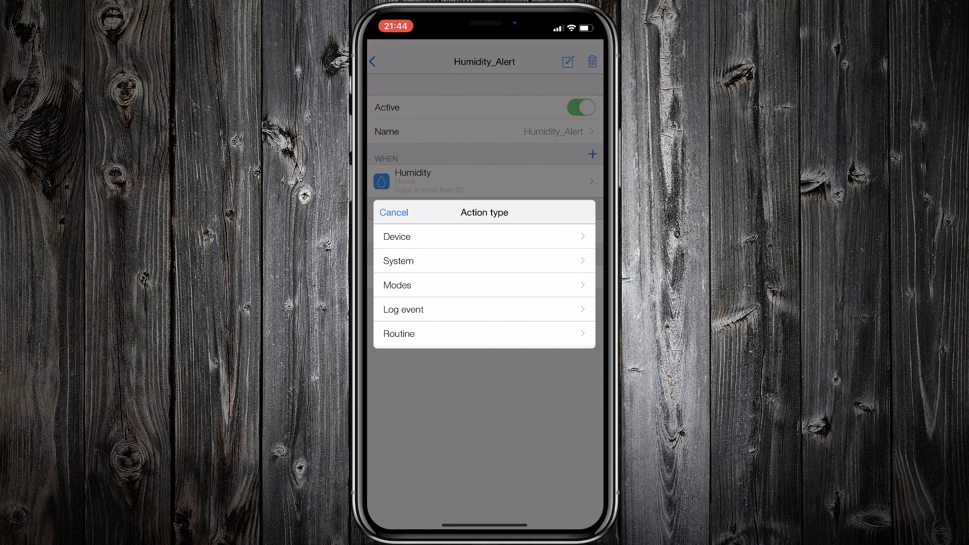
pyautogui.click(404, 309)
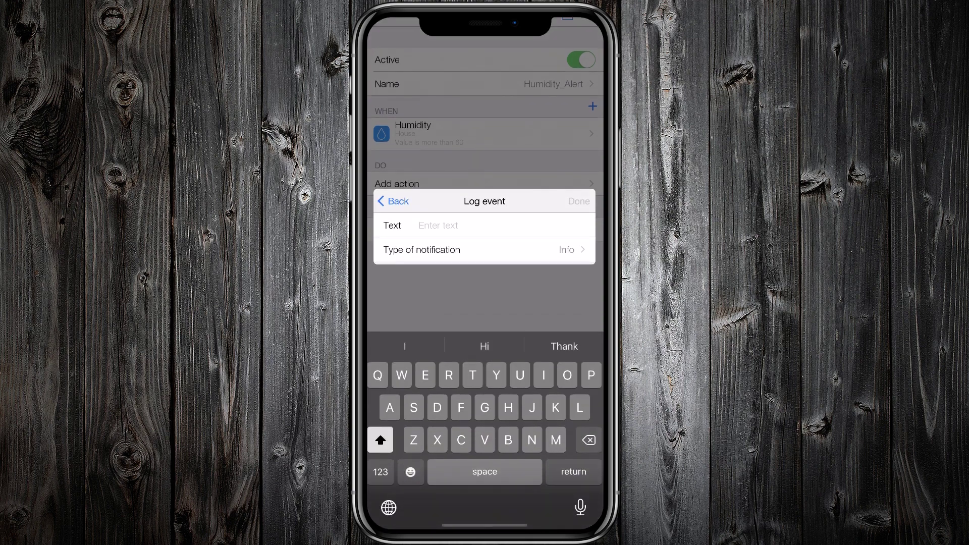
pyautogui.write('Humi')
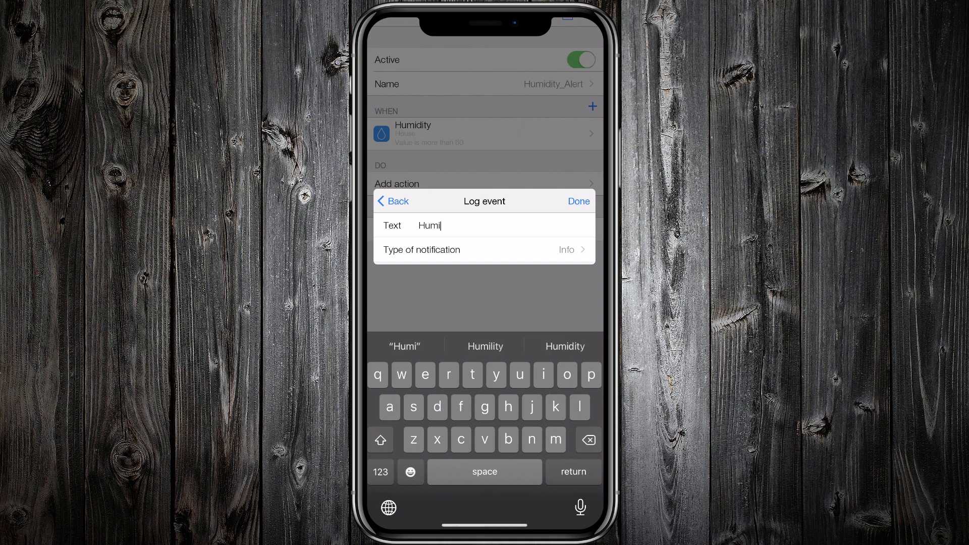
pyautogui.write('dity')
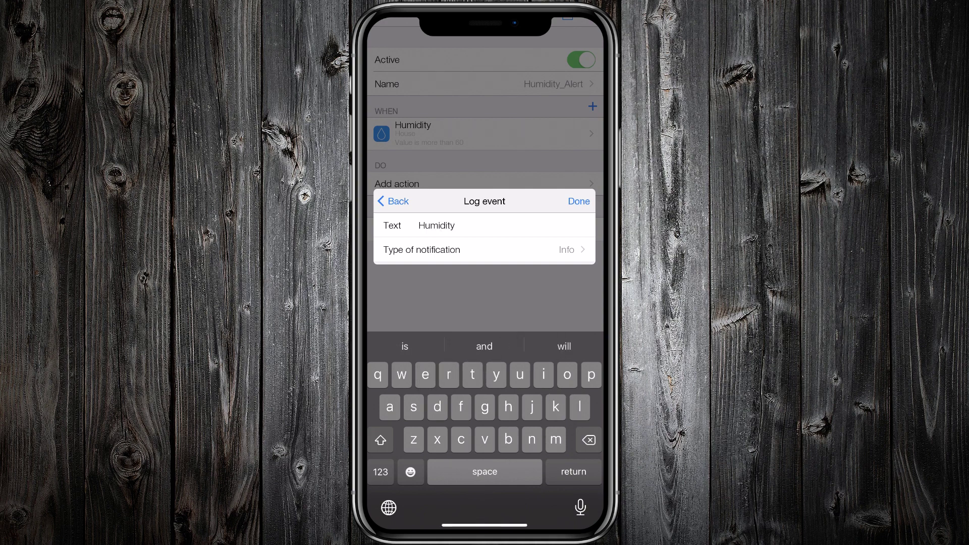
pyautogui.write(' Alert')
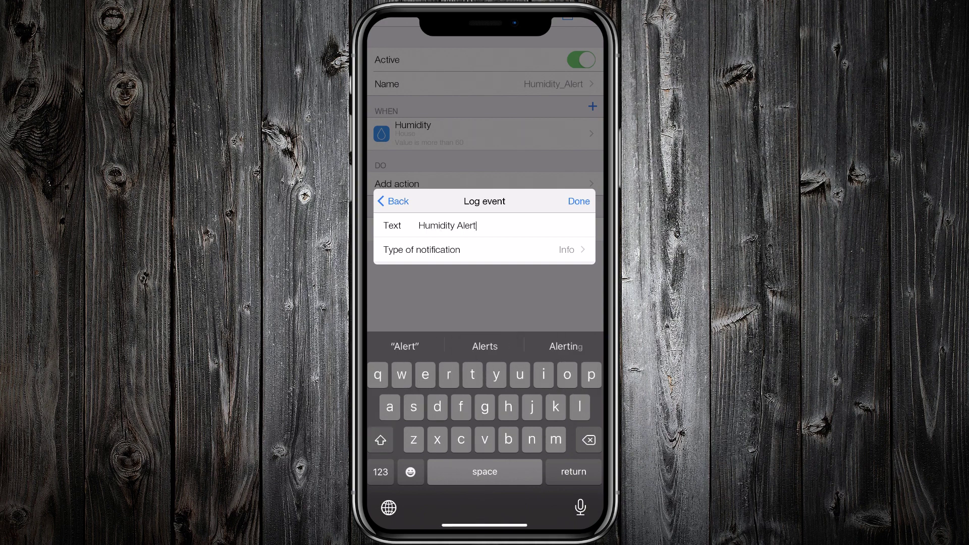
pyautogui.click(422, 249)
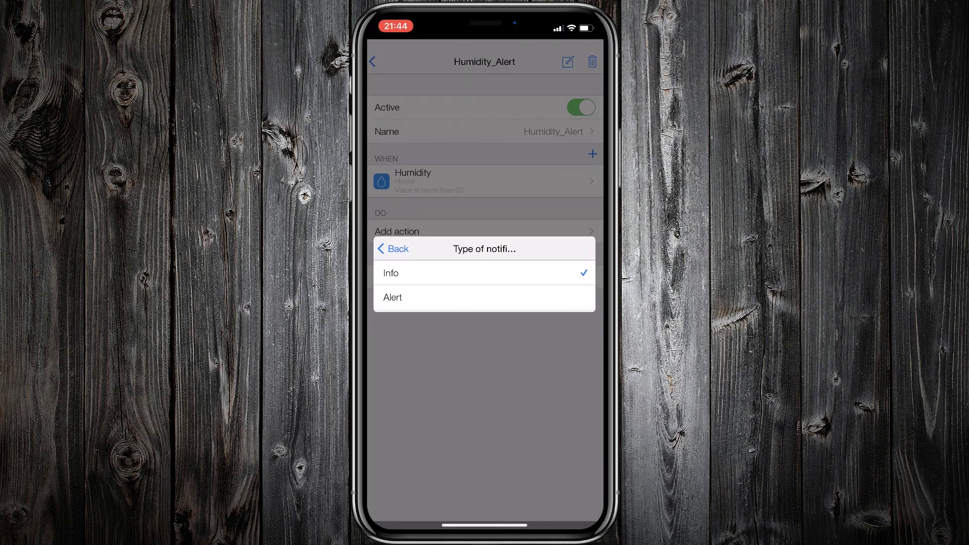
pyautogui.click(393, 297)
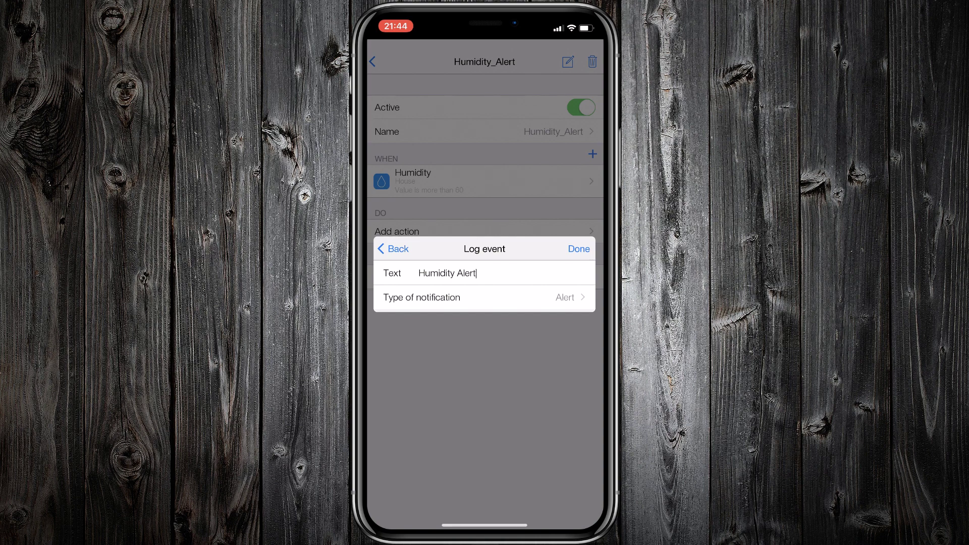
pyautogui.click(579, 249)
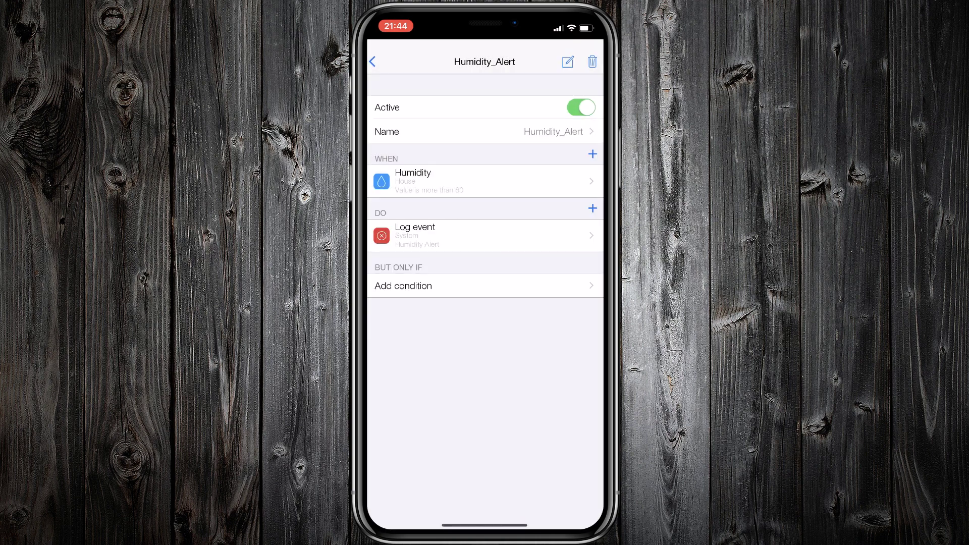
pyautogui.click(372, 62)
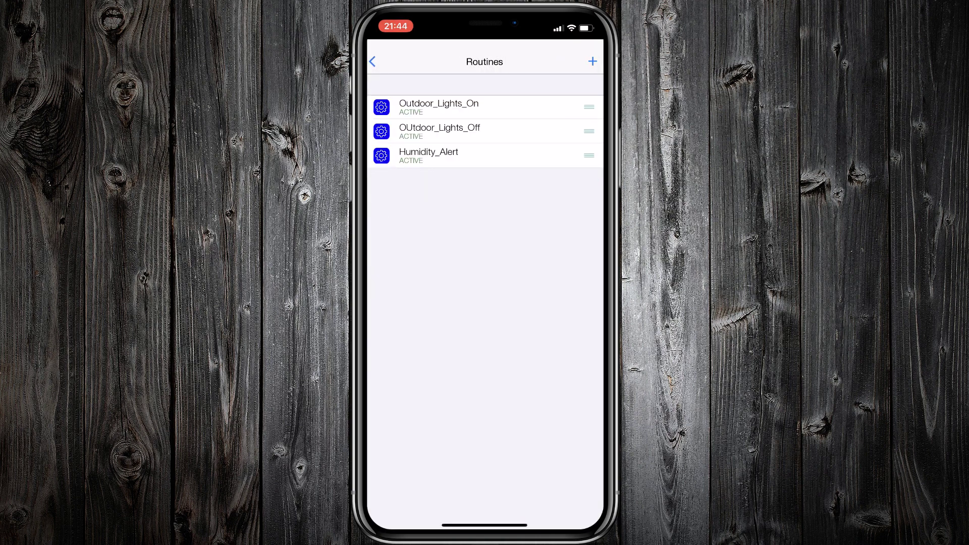
pyautogui.click(373, 61)
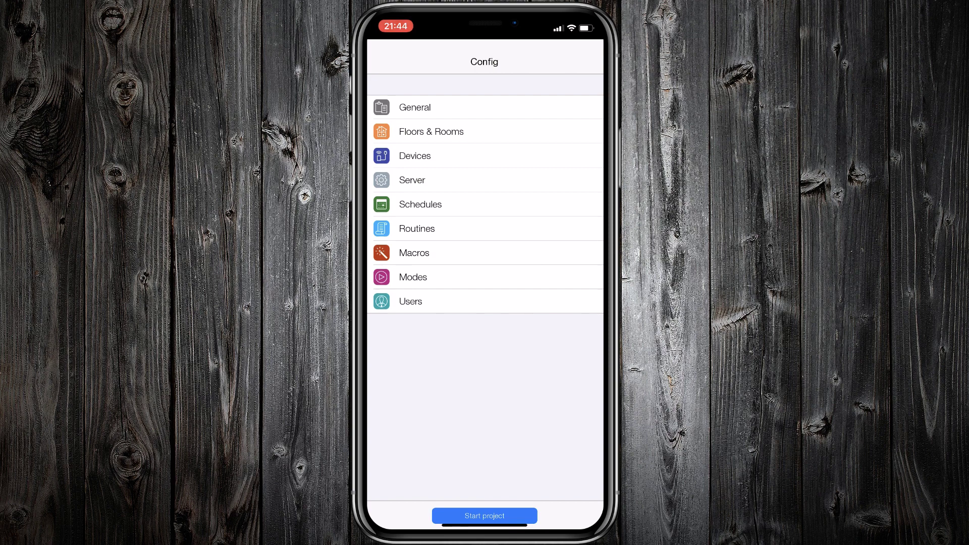
# - Start the Demo House project from the Config screen
pyautogui.click(485, 515)
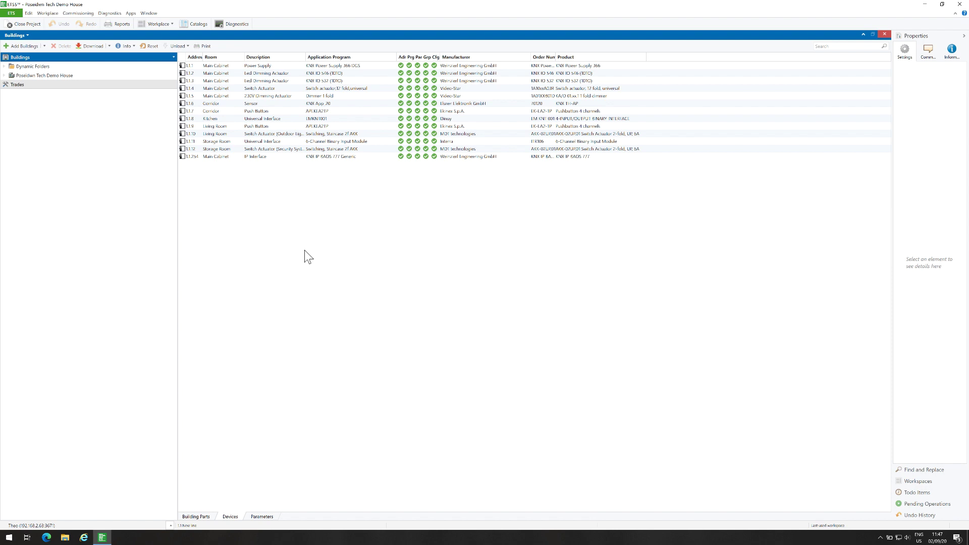
# - Add IP tunneling interface 'KNX Server' at 192.168.2.173 and make it the current connection
pyautogui.click(11, 13)
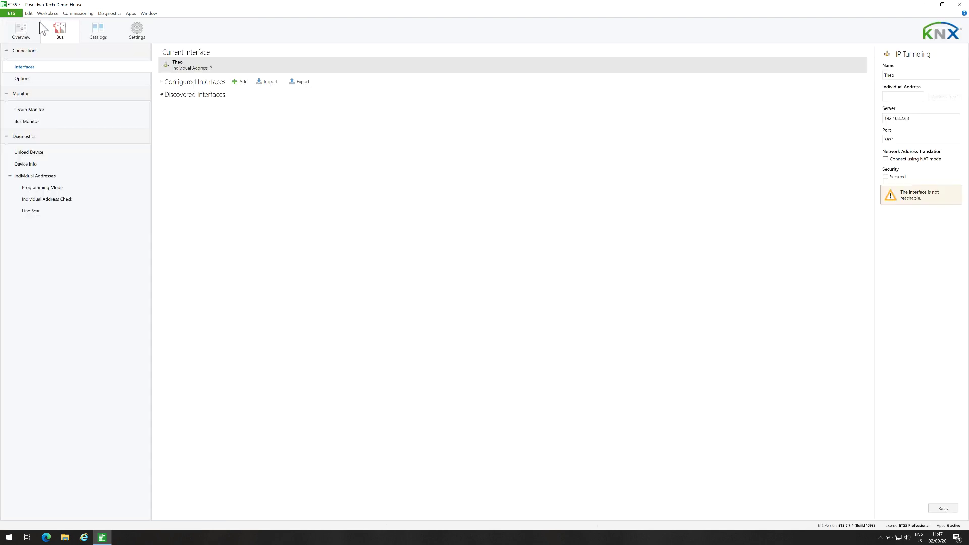
pyautogui.click(246, 83)
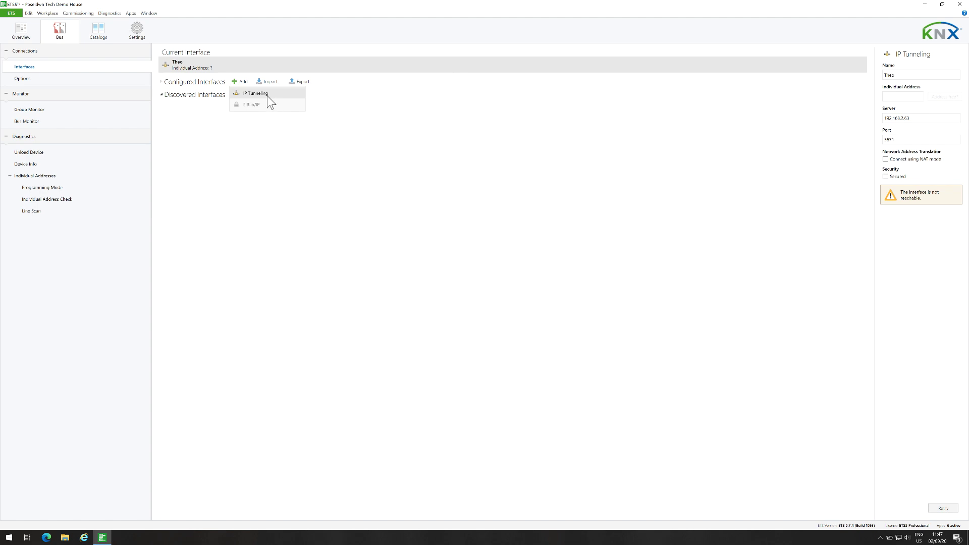
pyautogui.click(268, 96)
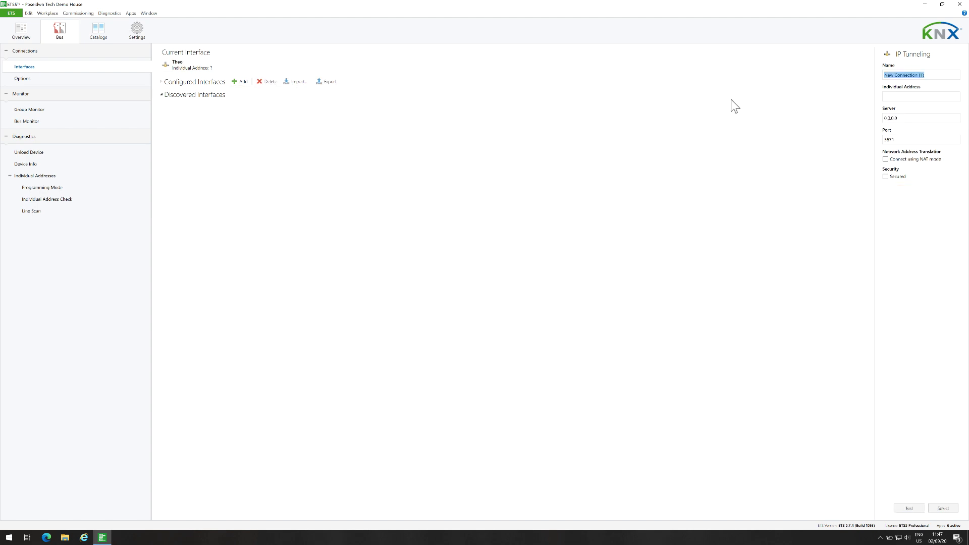
pyautogui.write('KNX Server')
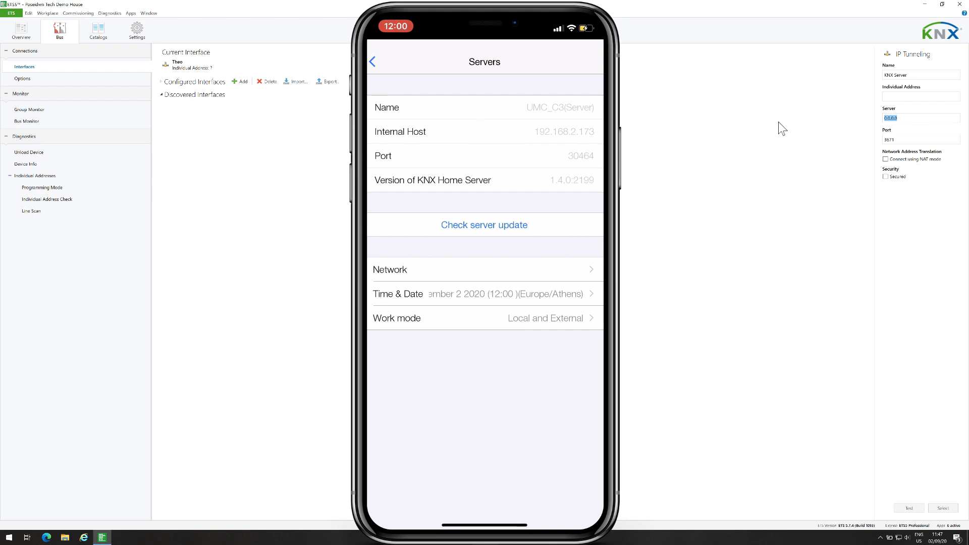
pyautogui.write('192.168.2.173')
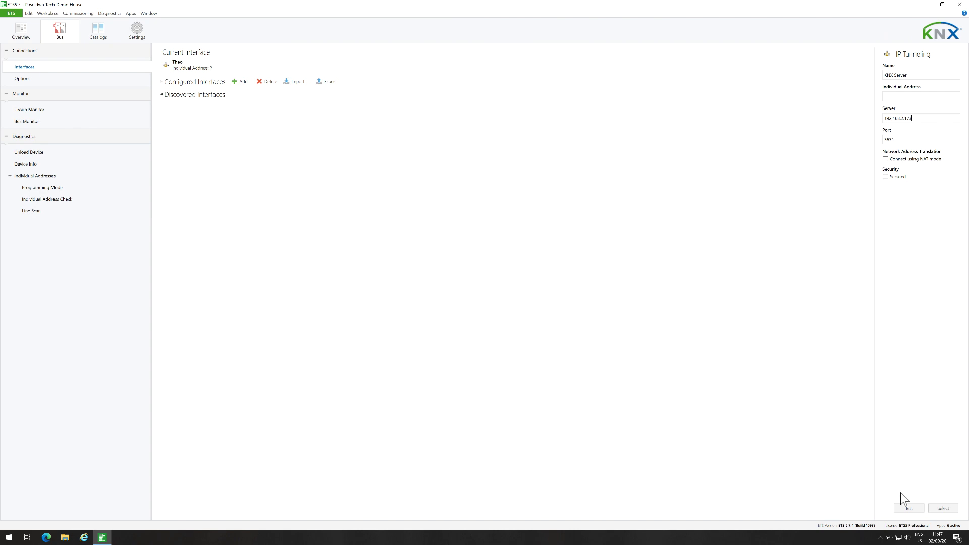
pyautogui.click(935, 509)
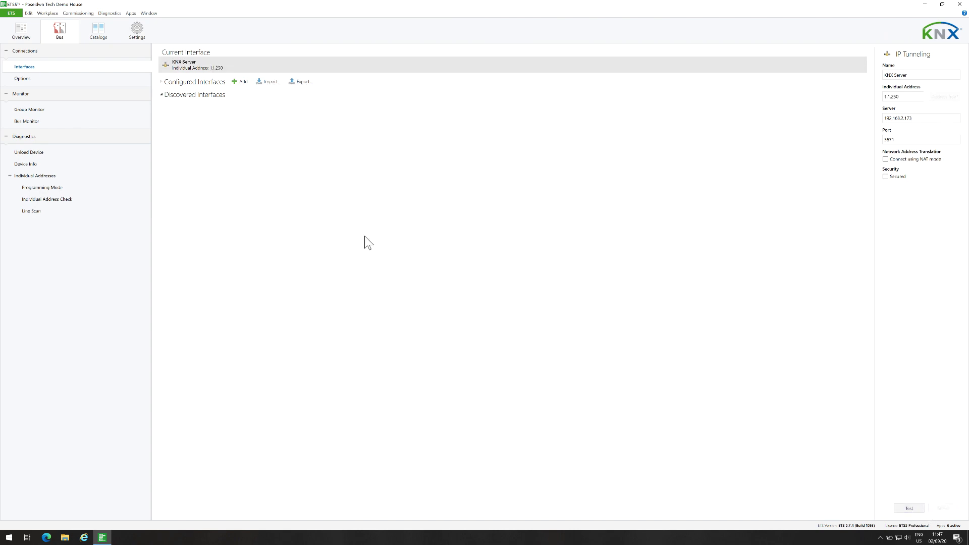
pyautogui.click(19, 13)
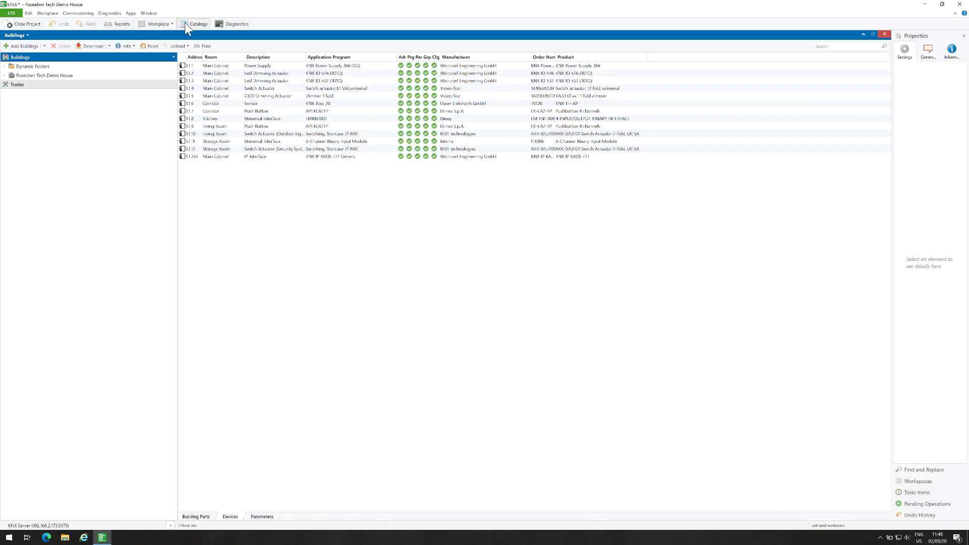
# - Maximize the Diagnostics panel and start Group Monitor recording bus telegrams
pyautogui.click(226, 25)
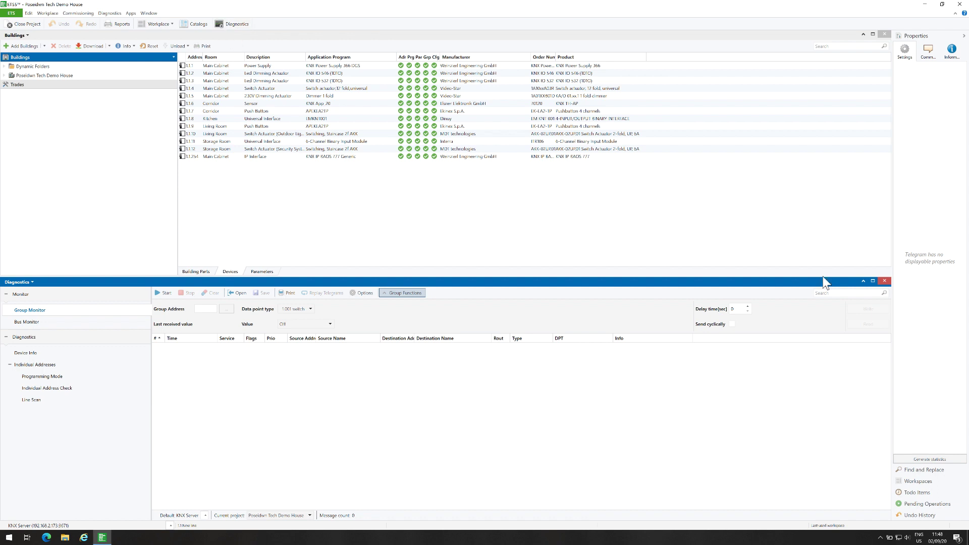
pyautogui.click(873, 280)
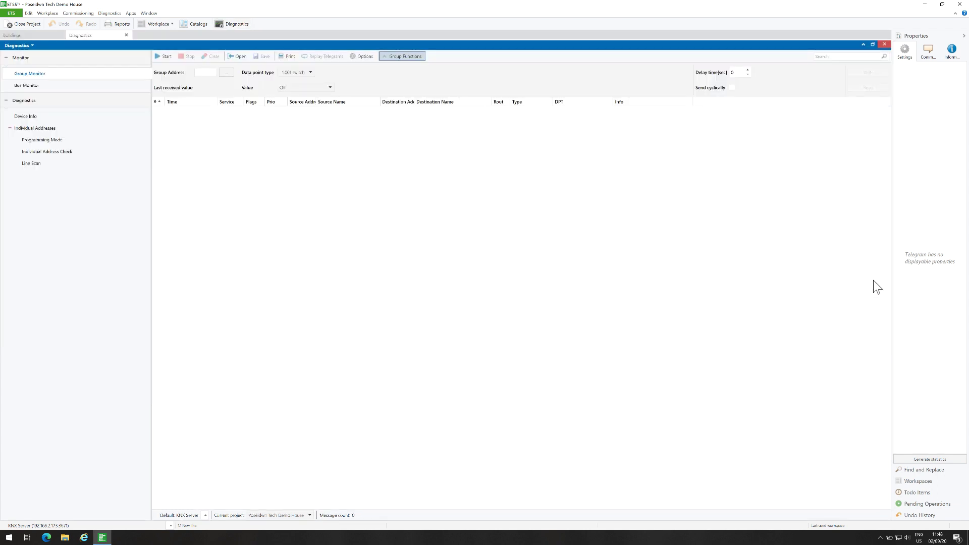
pyautogui.click(160, 57)
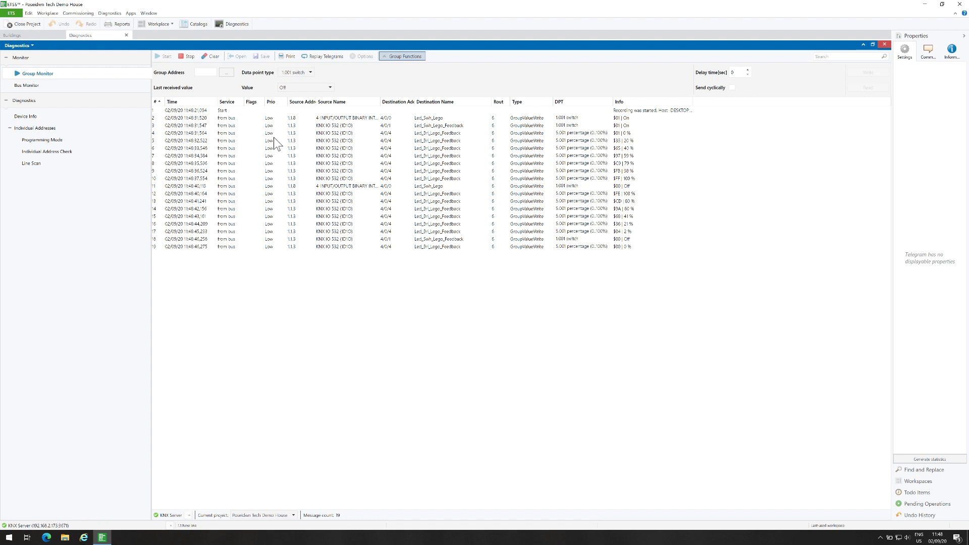
# - Write the value On to the Corridor group address 1/0/0
pyautogui.click(226, 73)
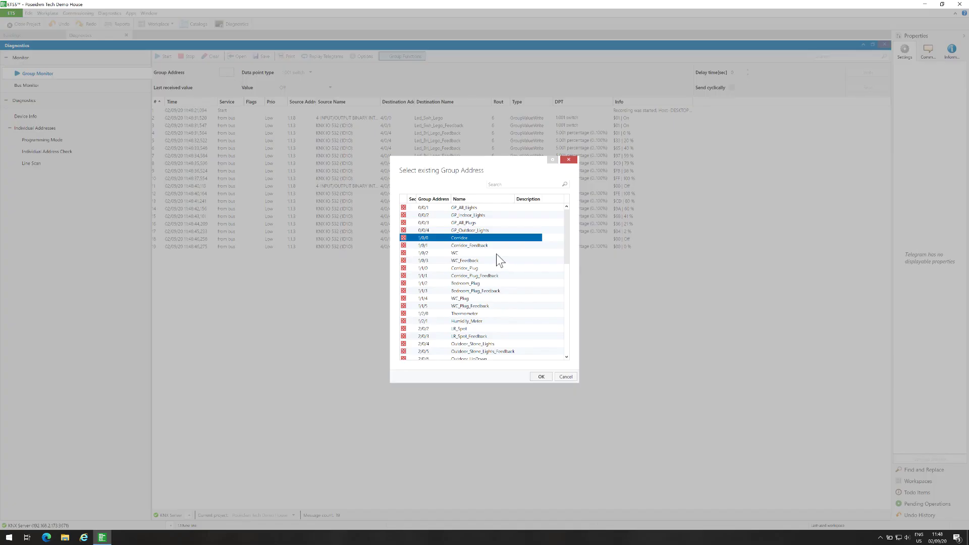
pyautogui.click(547, 377)
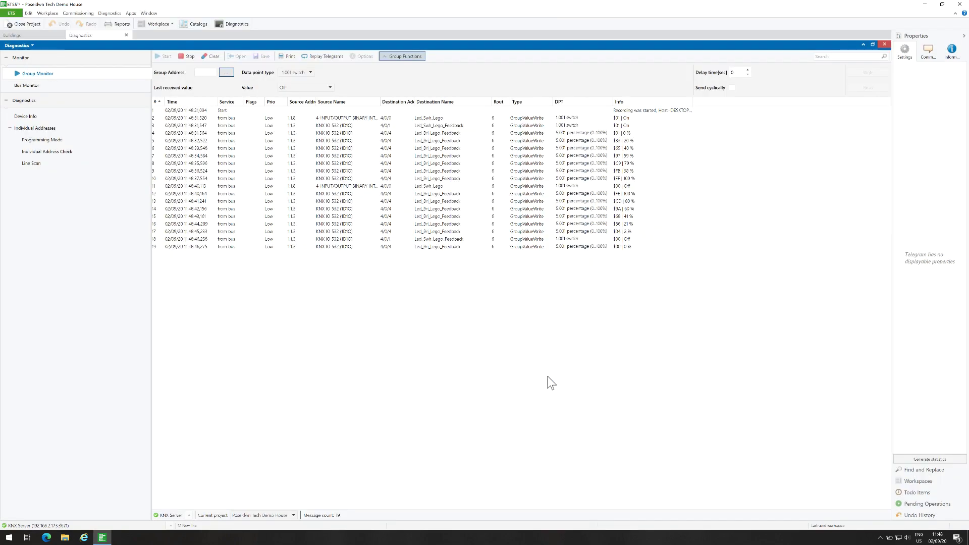
pyautogui.click(331, 87)
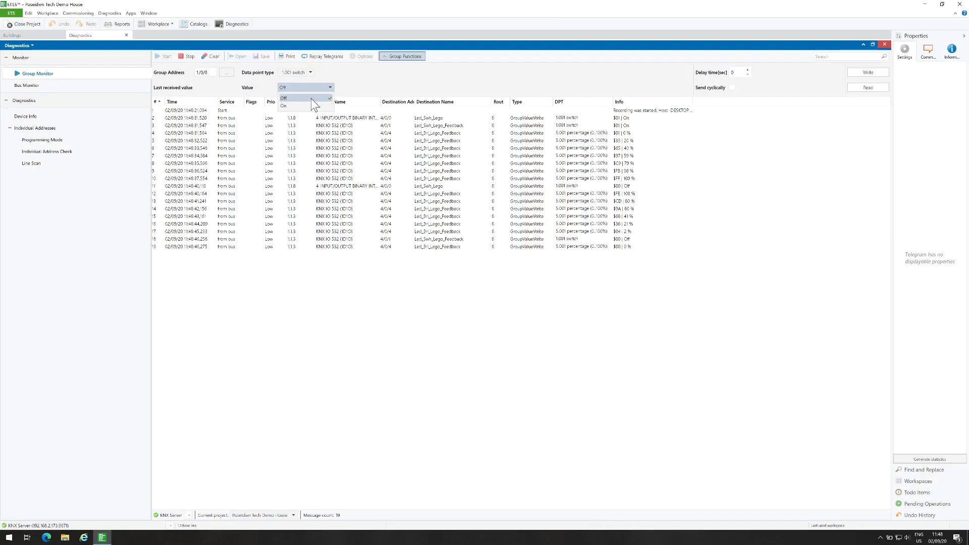
pyautogui.click(304, 104)
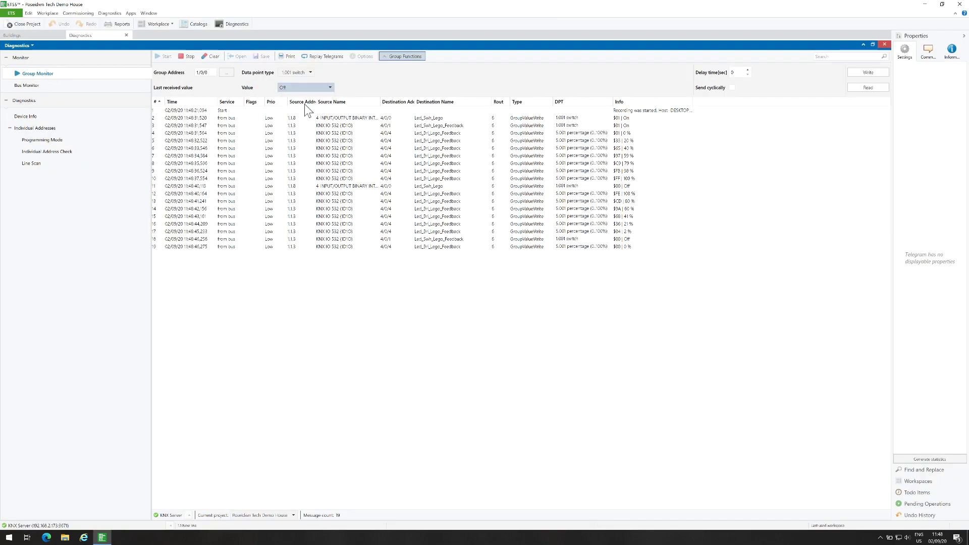
pyautogui.click(862, 74)
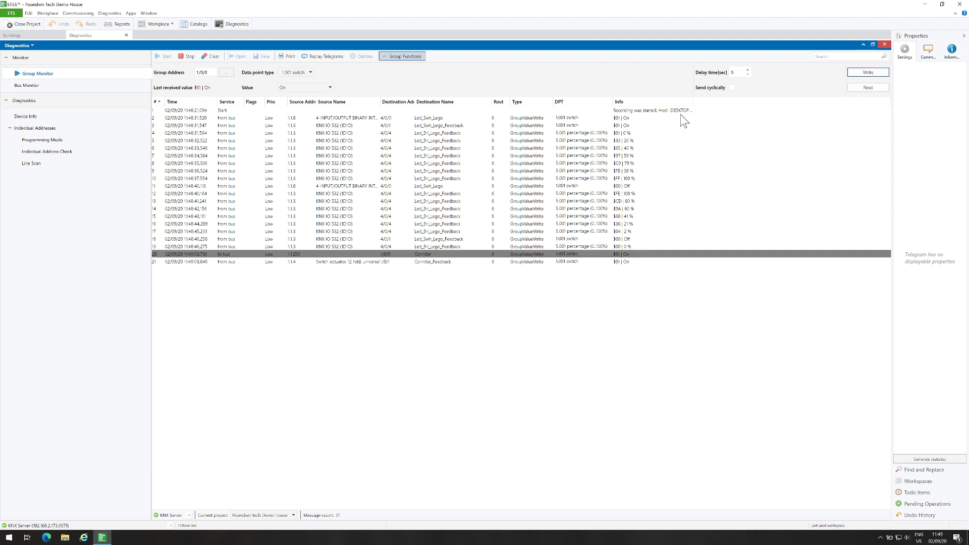
# - Write Off to group 1/0/0, then stop the Group Monitor recording
pyautogui.click(329, 87)
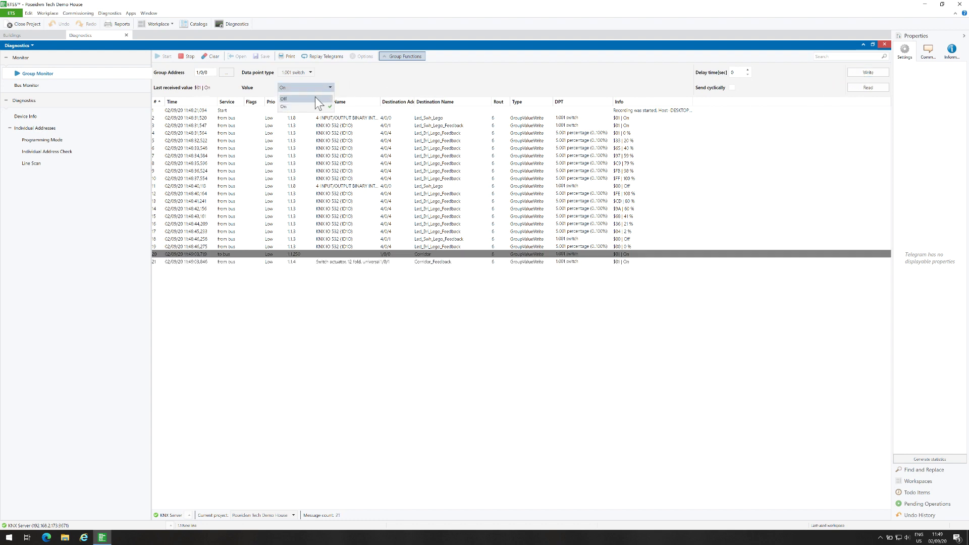
pyautogui.click(315, 97)
pyautogui.press('Up')
pyautogui.click(864, 73)
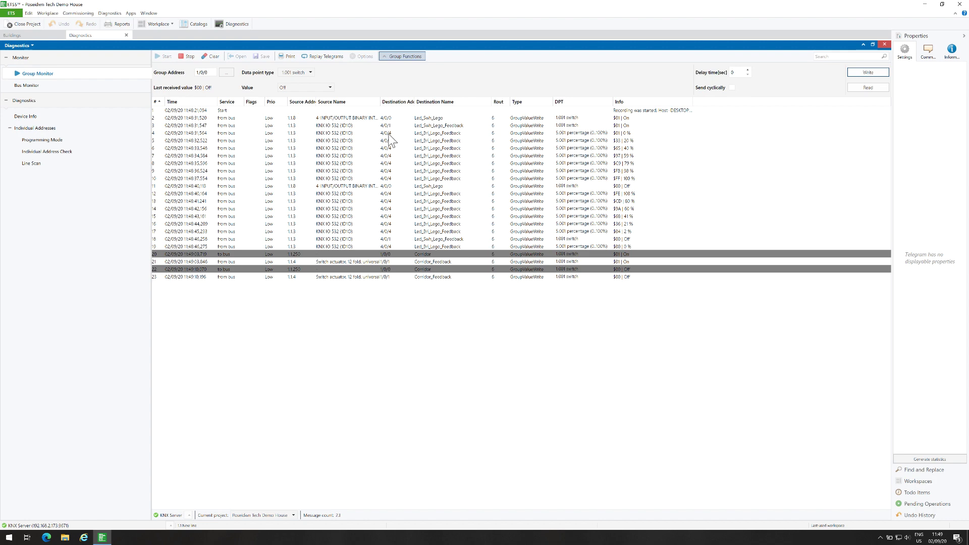
pyautogui.click(187, 58)
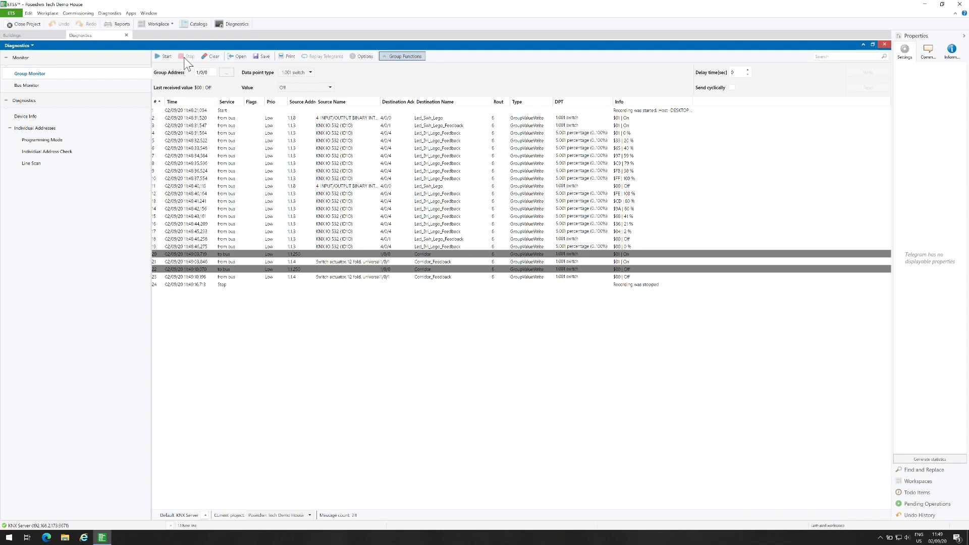
pyautogui.click(212, 56)
# - Cancel the clear prompt, record briefly in Bus Monitor, then stop and clear its telegrams
pyautogui.click(520, 311)
pyautogui.click(38, 87)
pyautogui.click(167, 56)
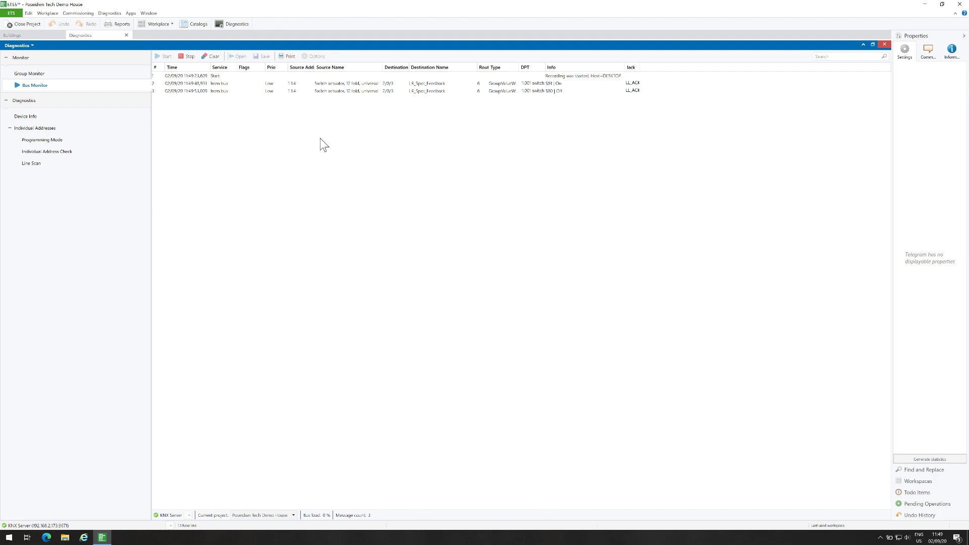
pyautogui.click(194, 58)
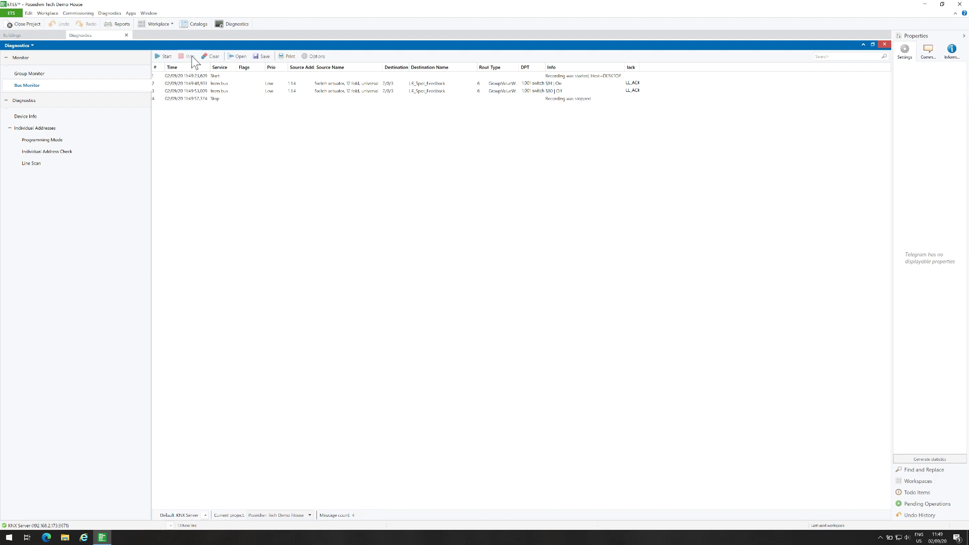
pyautogui.click(208, 58)
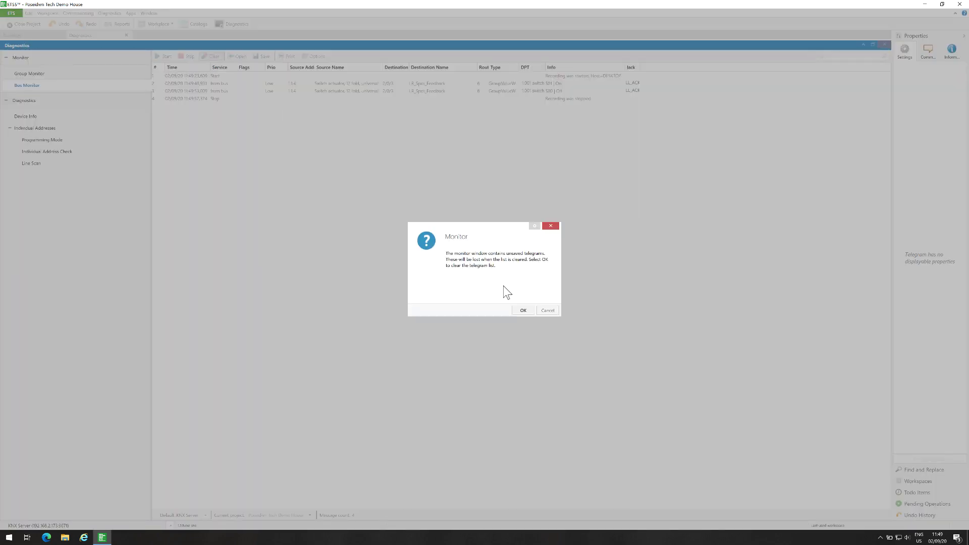
pyautogui.click(523, 311)
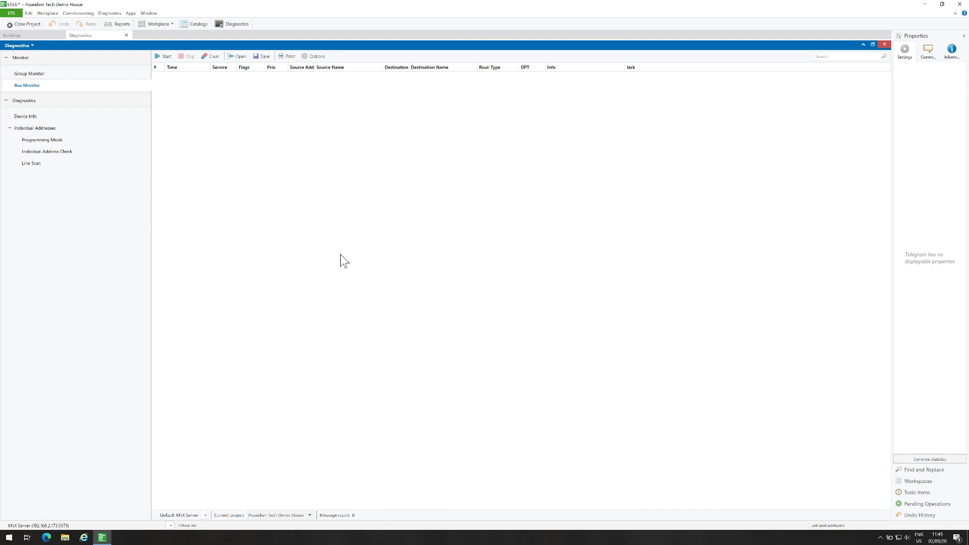
# - Check that device 1.1.6 exists on the bus and switch its LED on
pyautogui.click(58, 138)
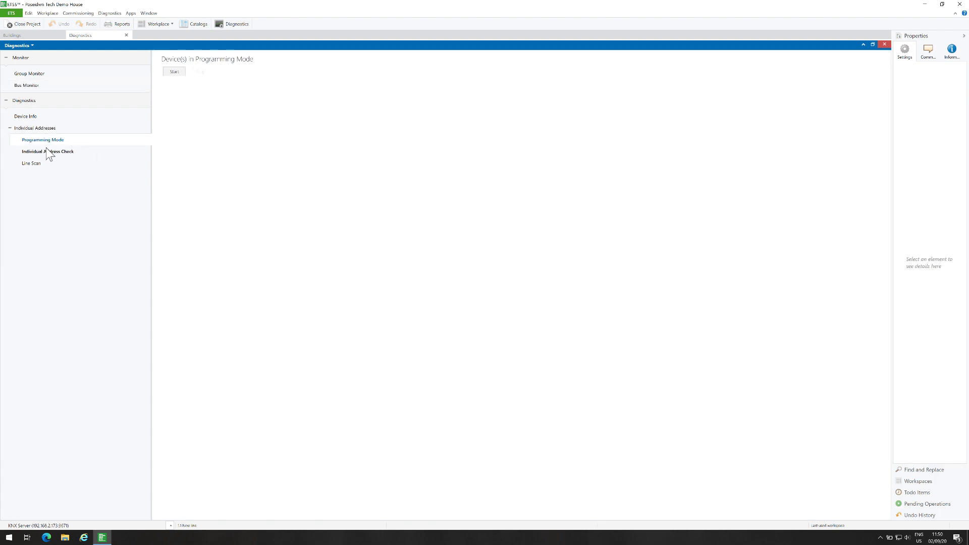
pyautogui.click(47, 151)
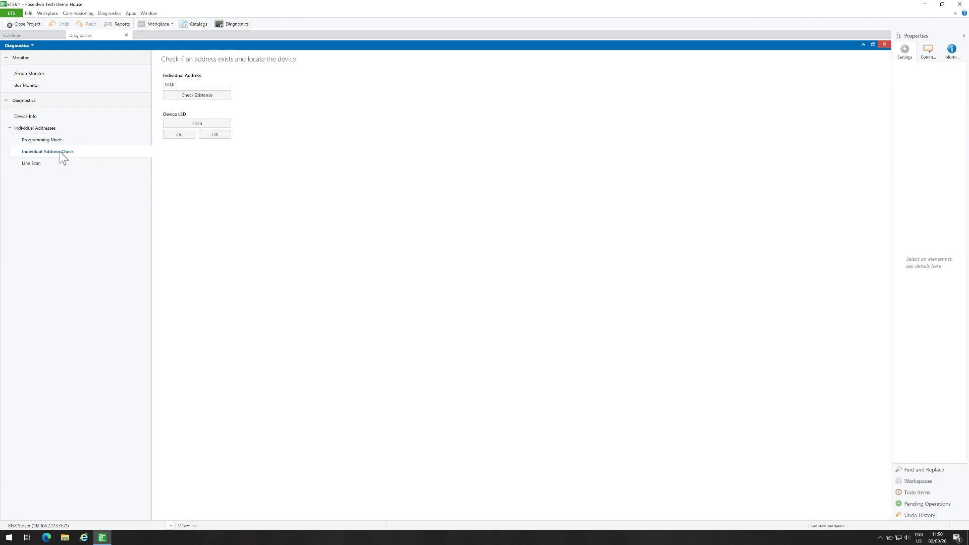
pyautogui.doubleClick(180, 84)
pyautogui.write('6')
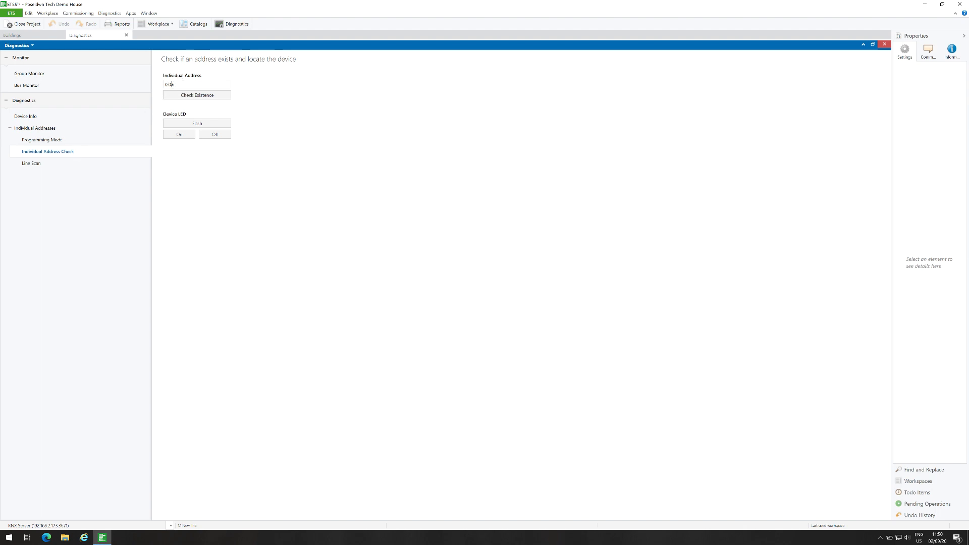
pyautogui.press('BackSpace')
pyautogui.write('1')
pyautogui.press('BackSpace')
pyautogui.write('1')
pyautogui.click(197, 96)
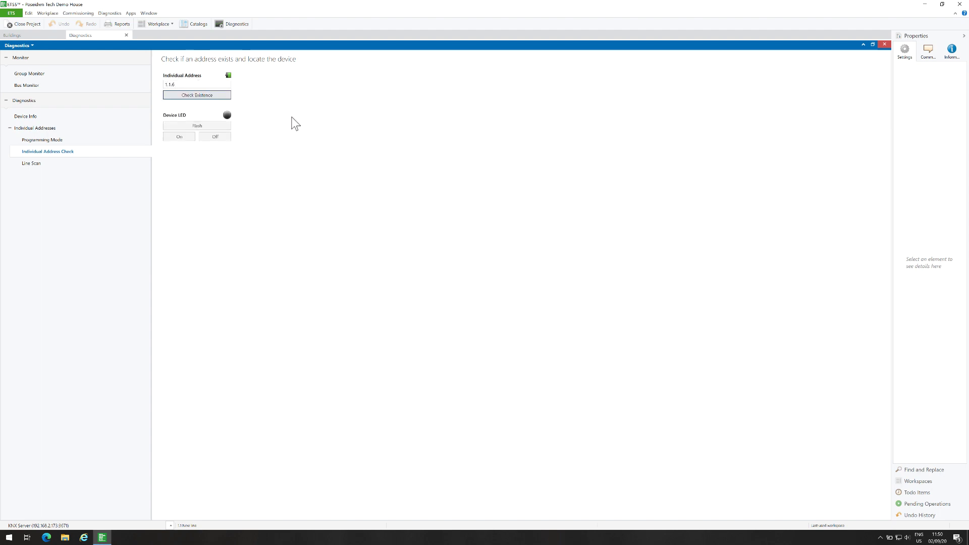
pyautogui.click(179, 137)
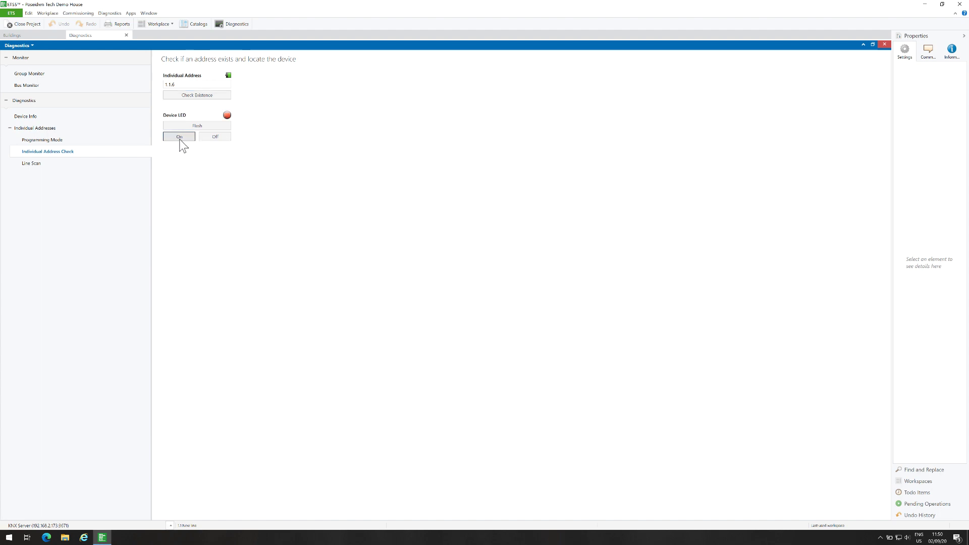
# - Run and stop a programming-mode search, which finds device 1.1.6 in programming mode
pyautogui.click(51, 141)
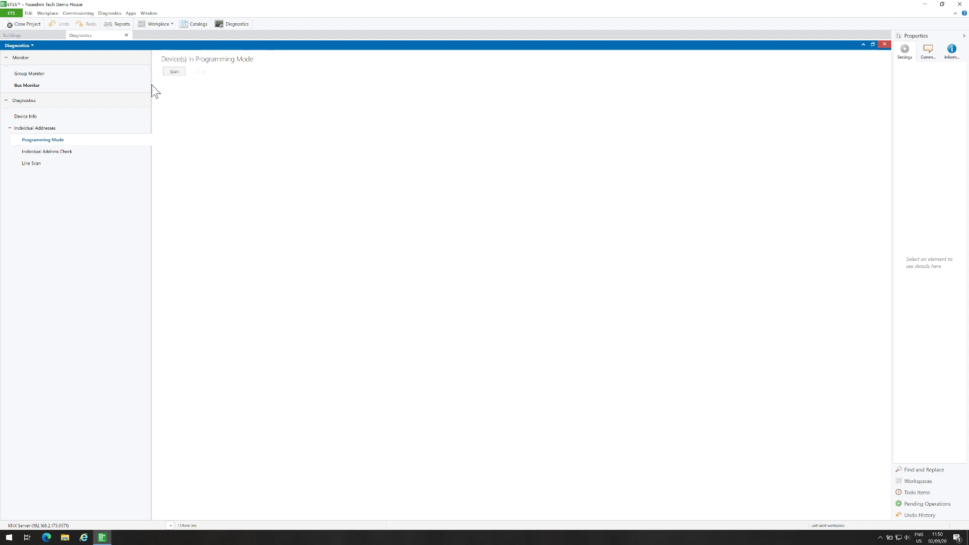
pyautogui.click(171, 71)
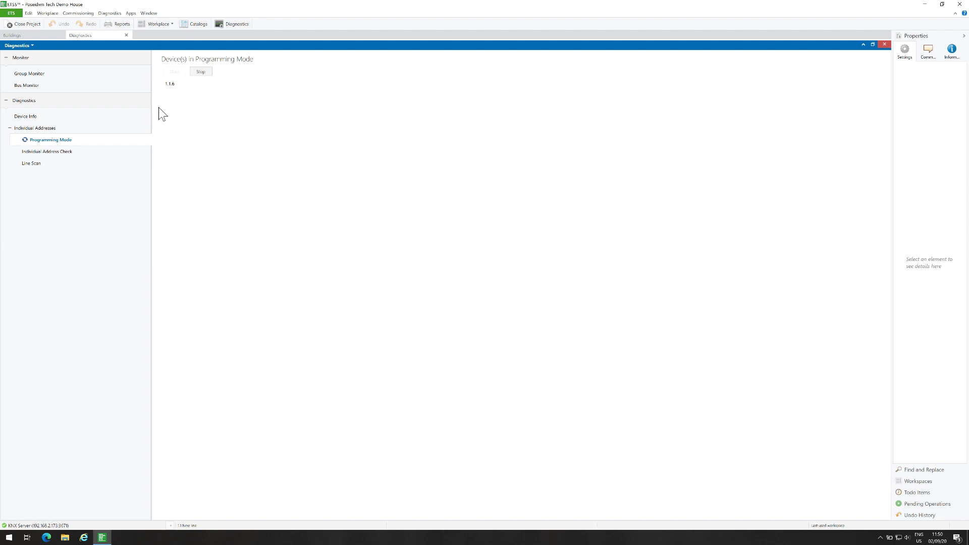
pyautogui.click(204, 71)
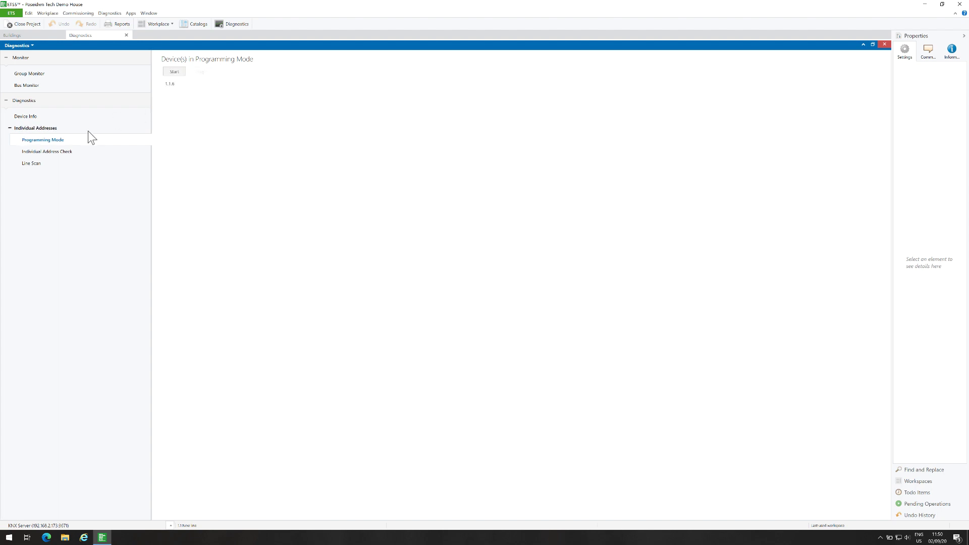
# - Scan line 1.1, finding only 1.1.250 (local), then close Diagnostics and select the 1.1.6 Corridor Sensor
pyautogui.click(40, 165)
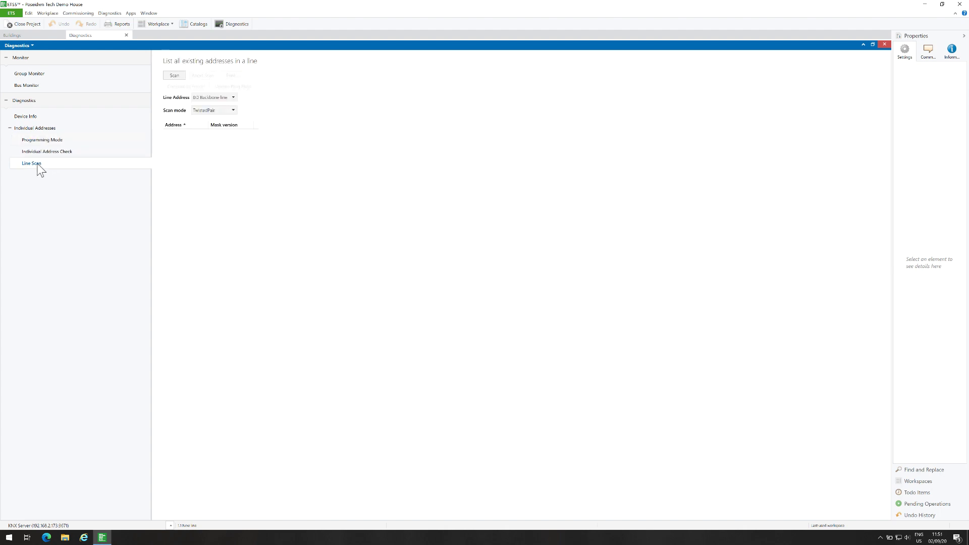
pyautogui.click(232, 97)
pyautogui.click(181, 76)
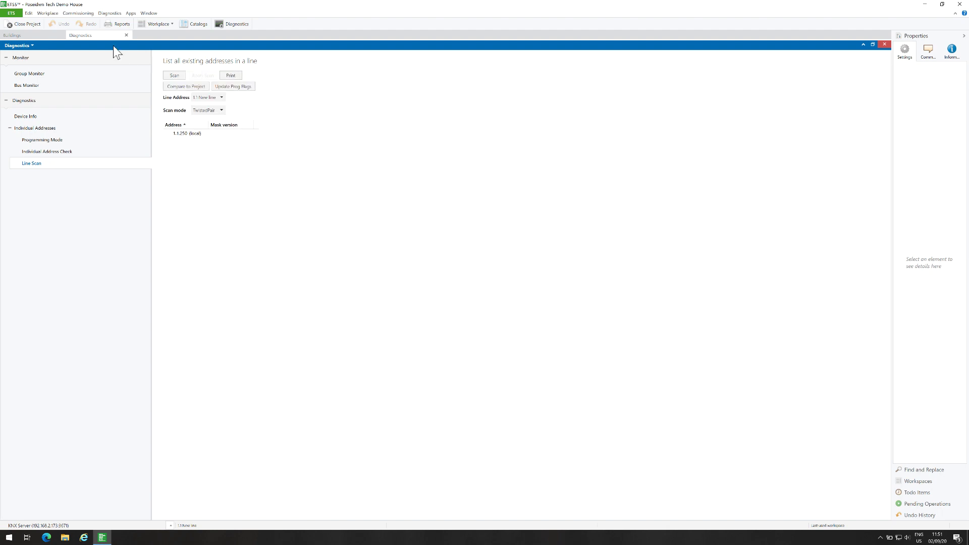
pyautogui.click(126, 34)
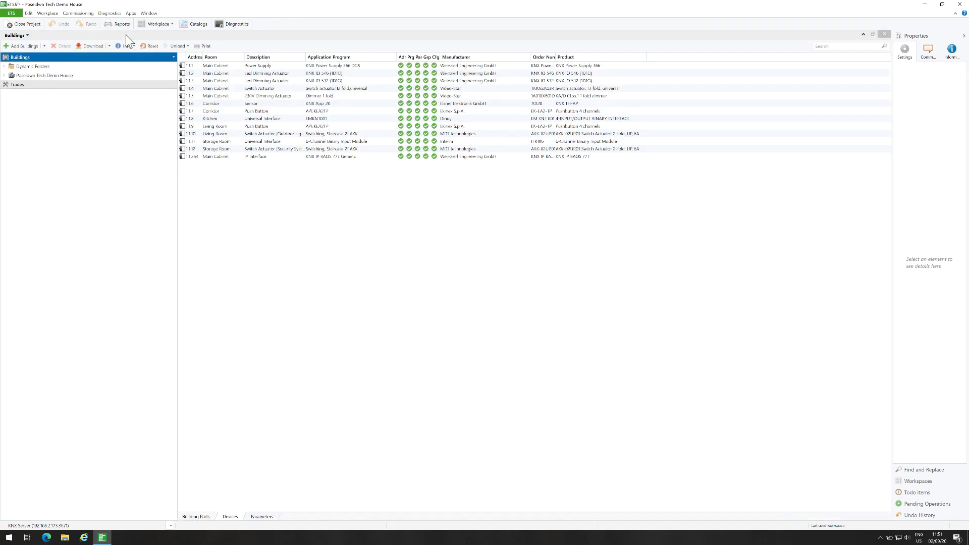
pyautogui.click(286, 103)
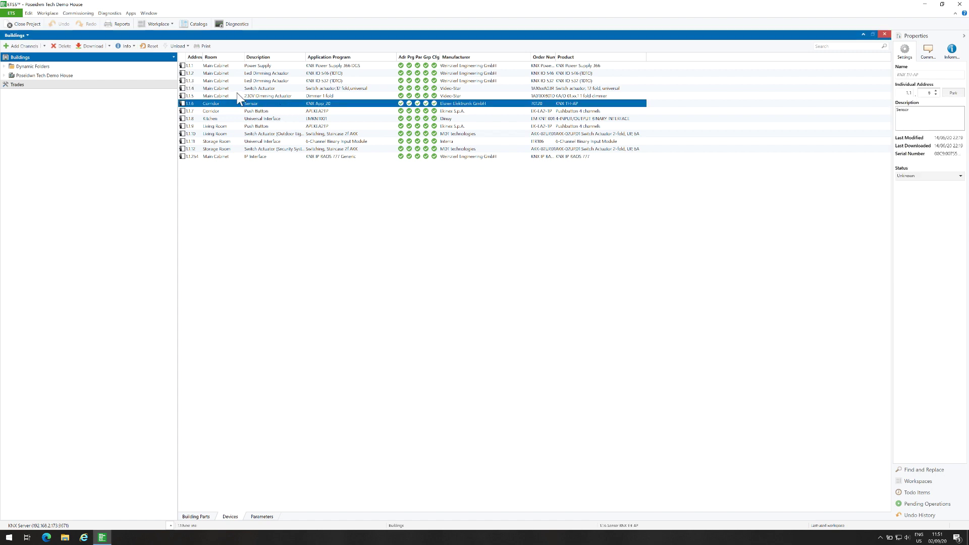
# - With Diagnostics docked below, confirm address 1.1.6 exists and turn its LED on
pyautogui.click(232, 26)
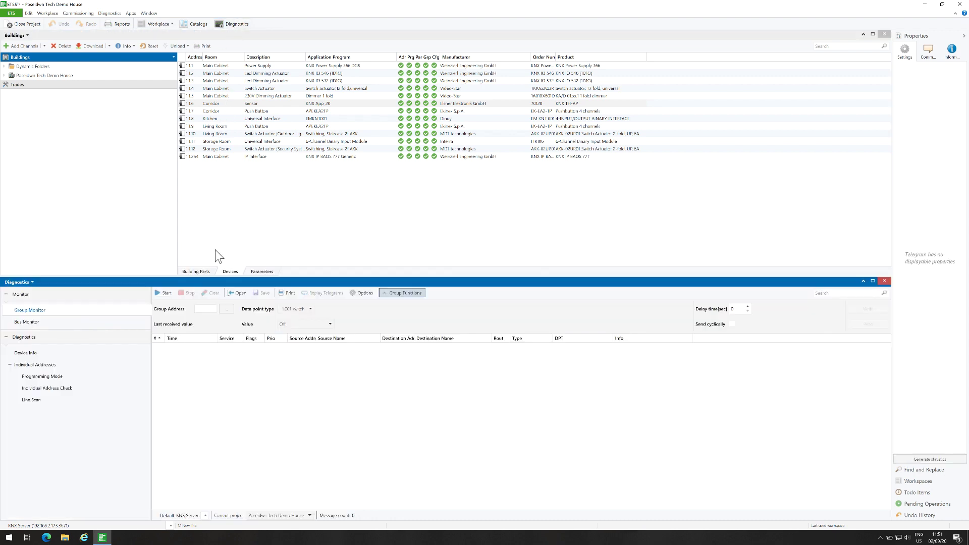
pyautogui.click(44, 395)
pyautogui.click(197, 321)
pyautogui.write('1.1.6')
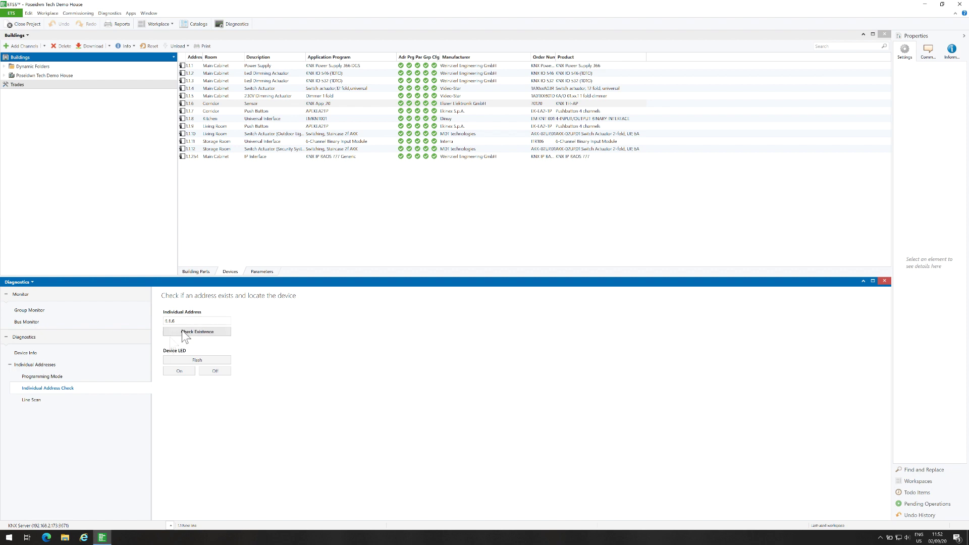
pyautogui.click(184, 333)
pyautogui.click(187, 374)
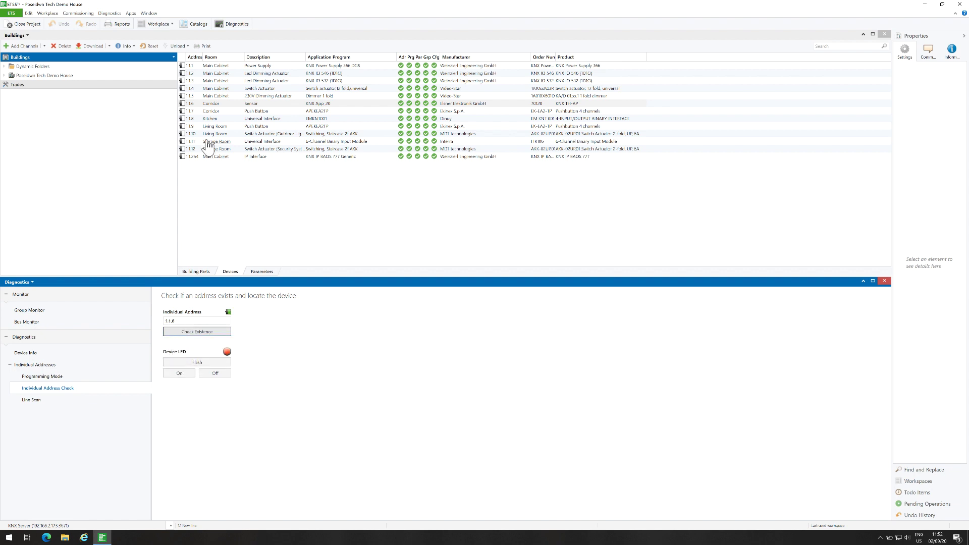
# - Run a full download to the 1.1.6 Corridor Sensor, then re-check that it exists
pyautogui.click(230, 103)
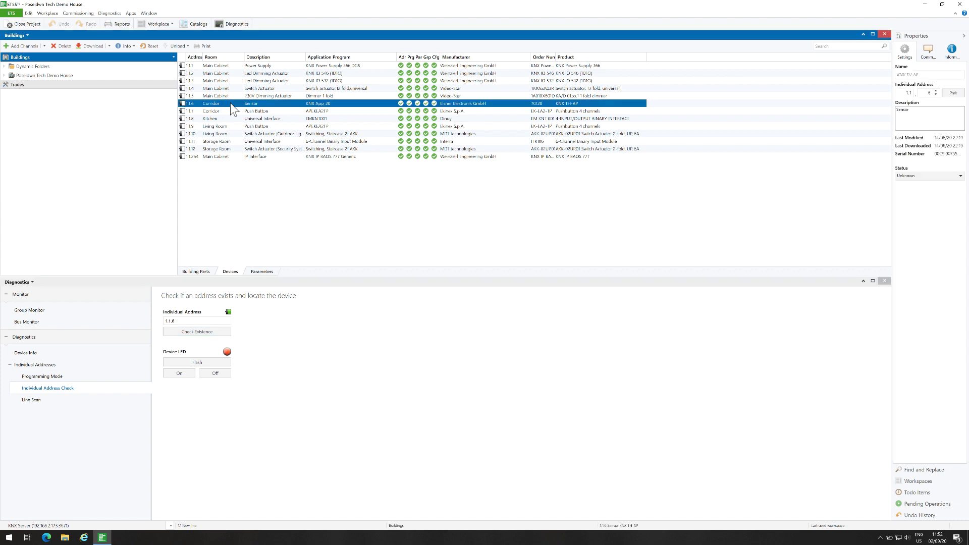
pyautogui.rightClick(230, 103)
pyautogui.moveTo(296, 124)
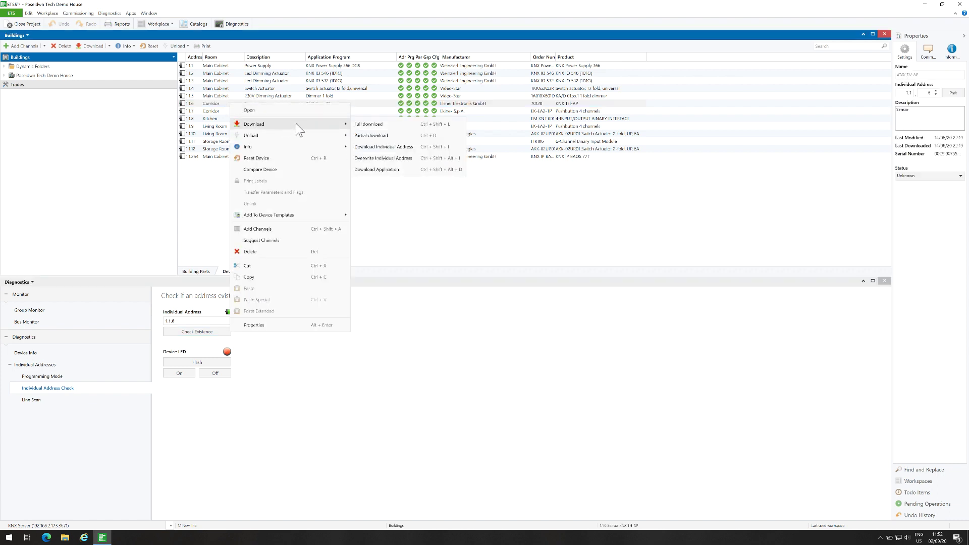
pyautogui.click(371, 124)
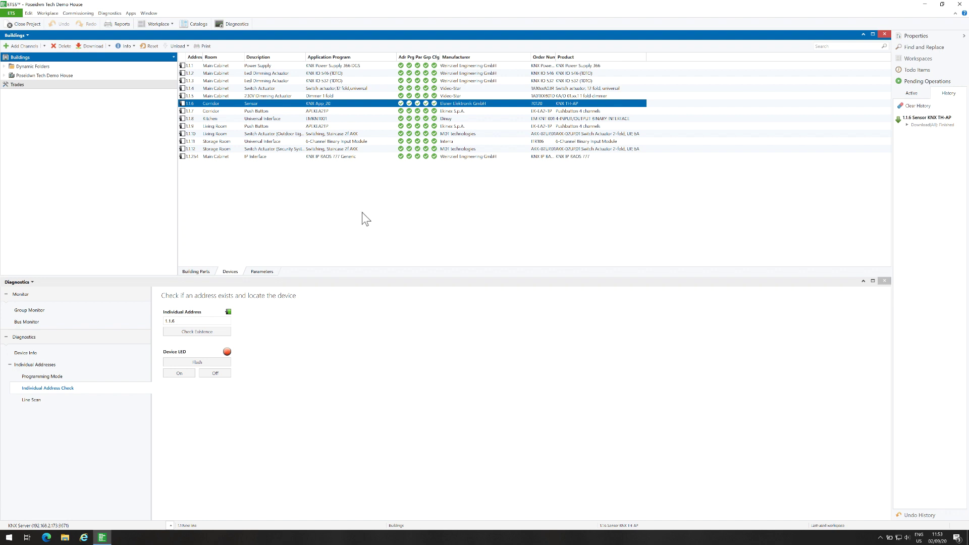
pyautogui.click(192, 334)
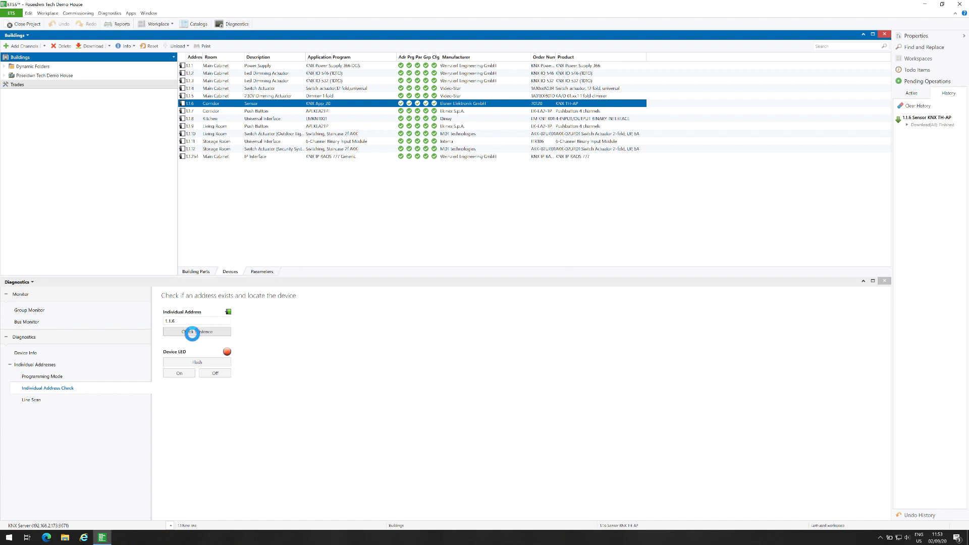